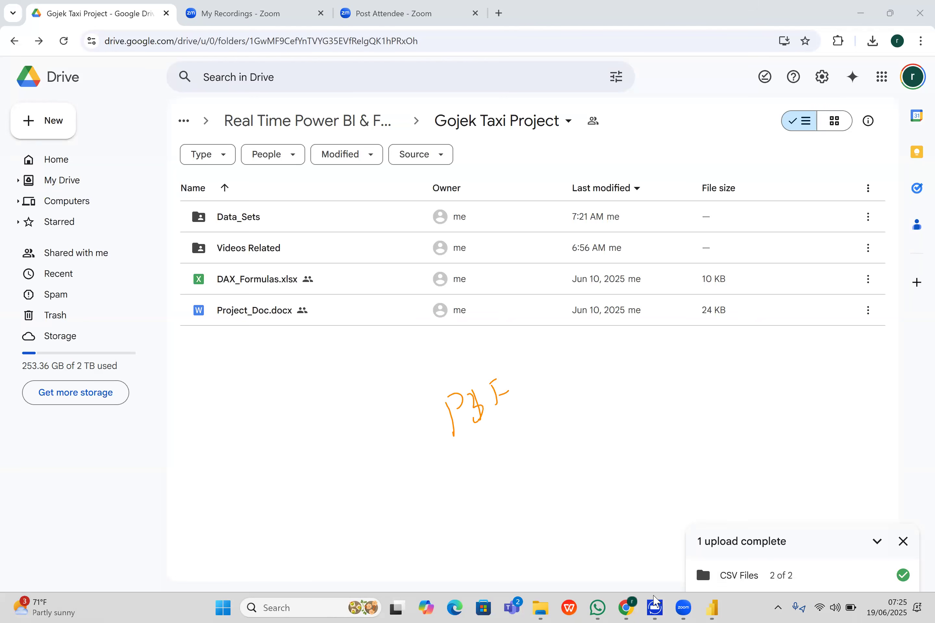
Handwrite a screen sketch with the word "Project" and arrows leading to the labels "PBI" and "fabric"
mouse_move(371, 495)
left_mouse_down()
mouse_move(409, 498)
mouse_move(426, 526)
left_mouse_up()
mouse_move(431, 485)
left_mouse_down()
mouse_move(441, 499)
mouse_move(445, 429)
mouse_move(443, 455)
left_mouse_up()
mouse_move(491, 413)
left_mouse_down()
mouse_move(509, 394)
mouse_move(503, 376)
left_mouse_up()
mouse_move(454, 470)
left_mouse_down()
mouse_move(529, 464)
mouse_move(525, 487)
left_mouse_up()
mouse_move(583, 420)
left_mouse_down()
mouse_move(585, 467)
mouse_move(589, 443)
left_mouse_up()
mouse_move(612, 433)
left_mouse_down()
mouse_move(600, 442)
mouse_move(634, 431)
left_mouse_up()
left_click_drag(645, 419, 692, 408)
left_click(656, 399)
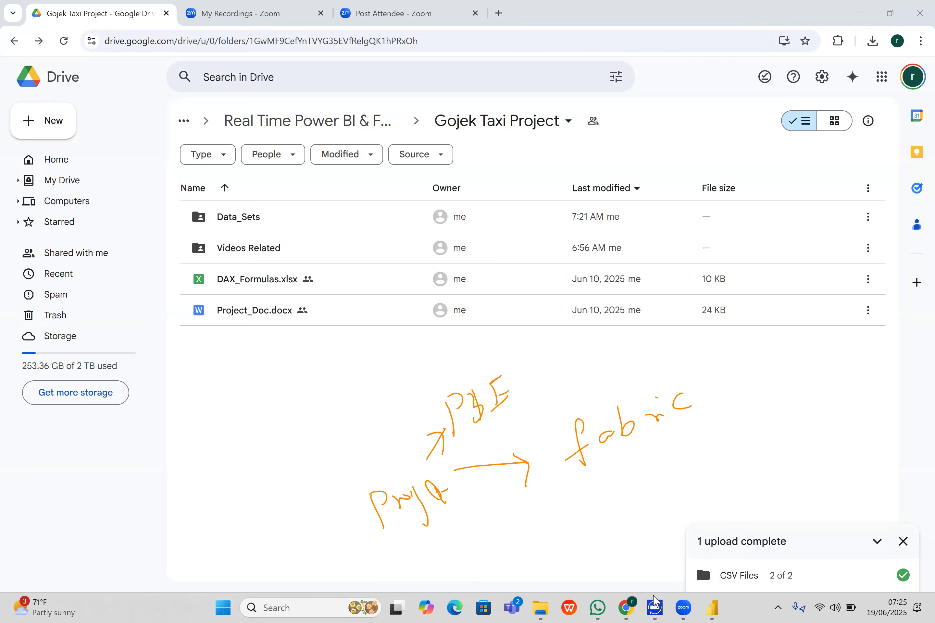
Box the "PBI" and "fabric" labels, link them with a curved arrow, and clear the screen annotations
mouse_move(432, 446)
left_mouse_down()
mouse_move(449, 379)
mouse_move(503, 421)
mouse_move(442, 457)
left_mouse_up()
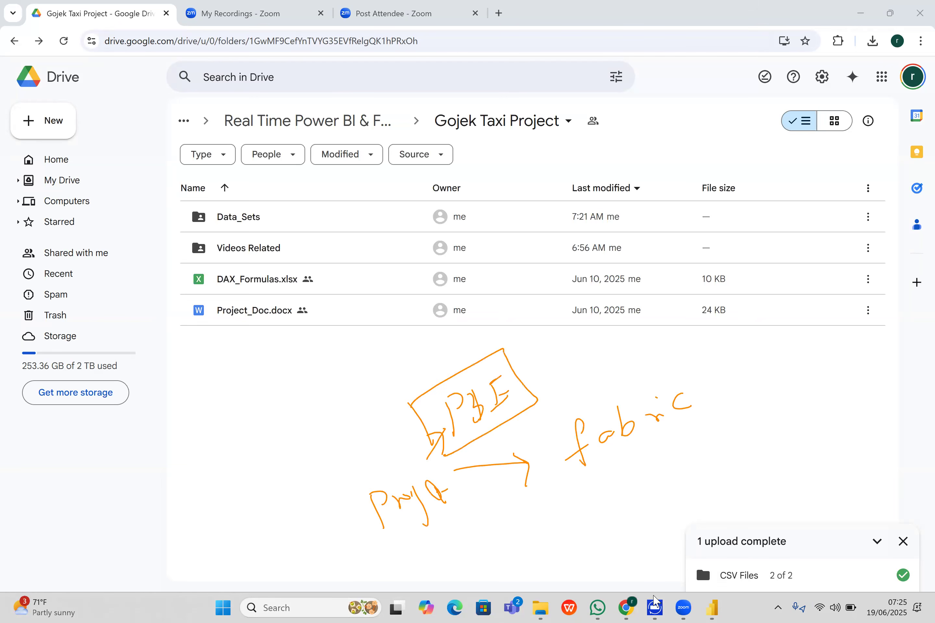
mouse_move(528, 362)
left_mouse_down()
mouse_move(535, 354)
mouse_move(686, 388)
mouse_move(703, 380)
left_mouse_up()
mouse_move(536, 449)
left_mouse_down()
mouse_move(561, 501)
mouse_move(689, 378)
mouse_move(540, 463)
left_mouse_up()
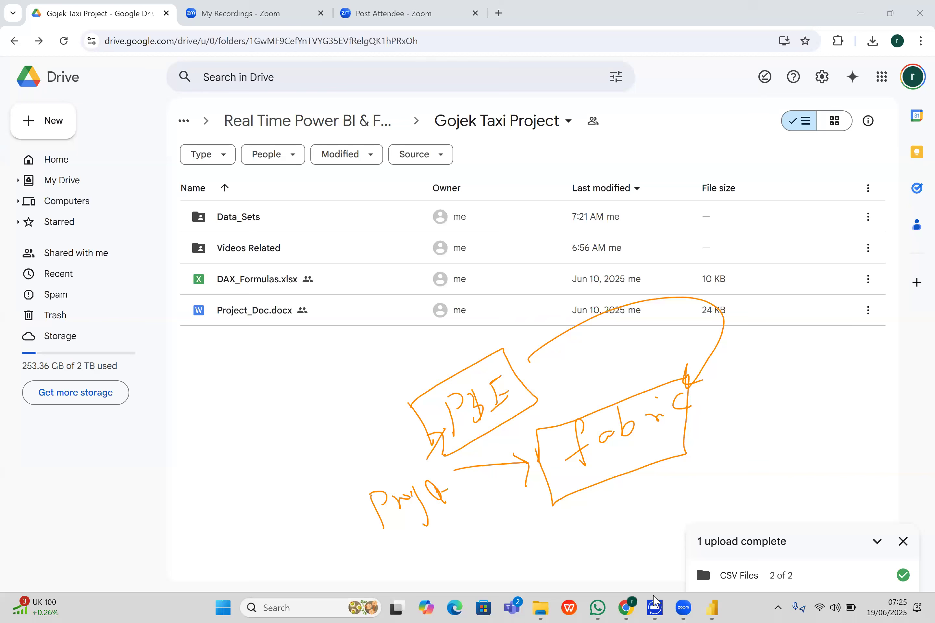
key("e")
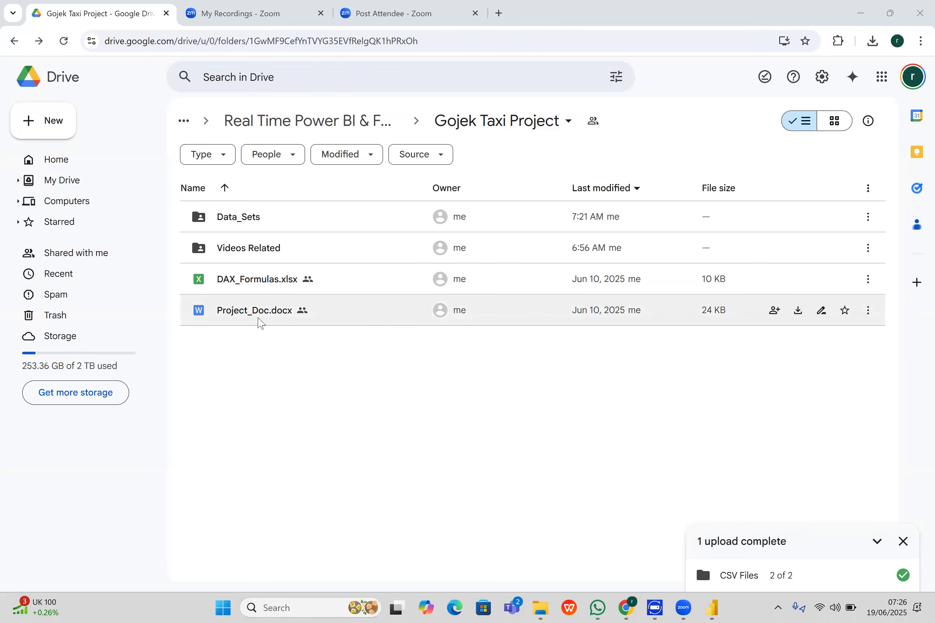
Open Project_Doc.docx from the Gojek Taxi Project folder and examine the KPIs and expected outcomes of the overview dashboard
double_click(261, 322)
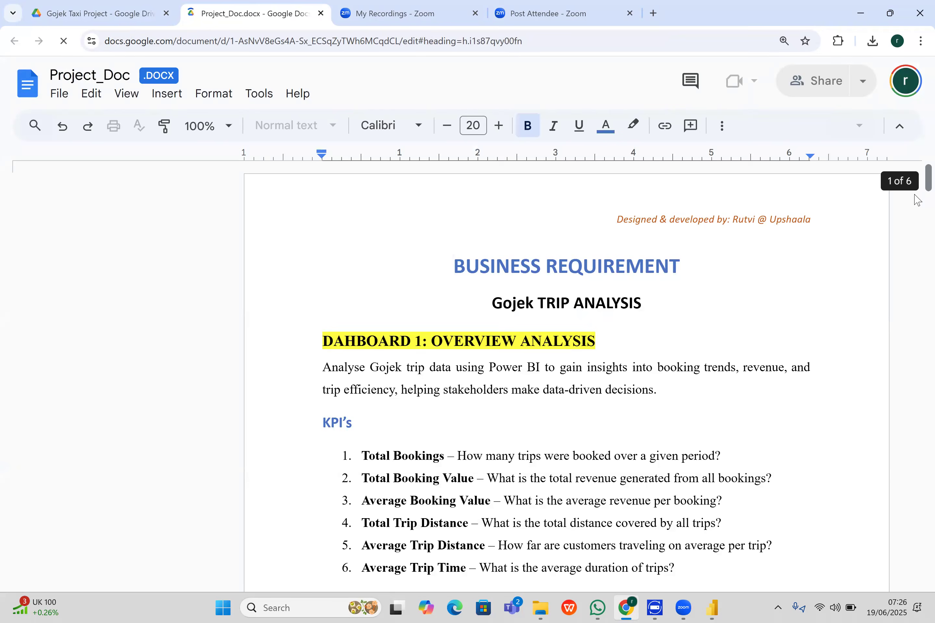
left_click(901, 150)
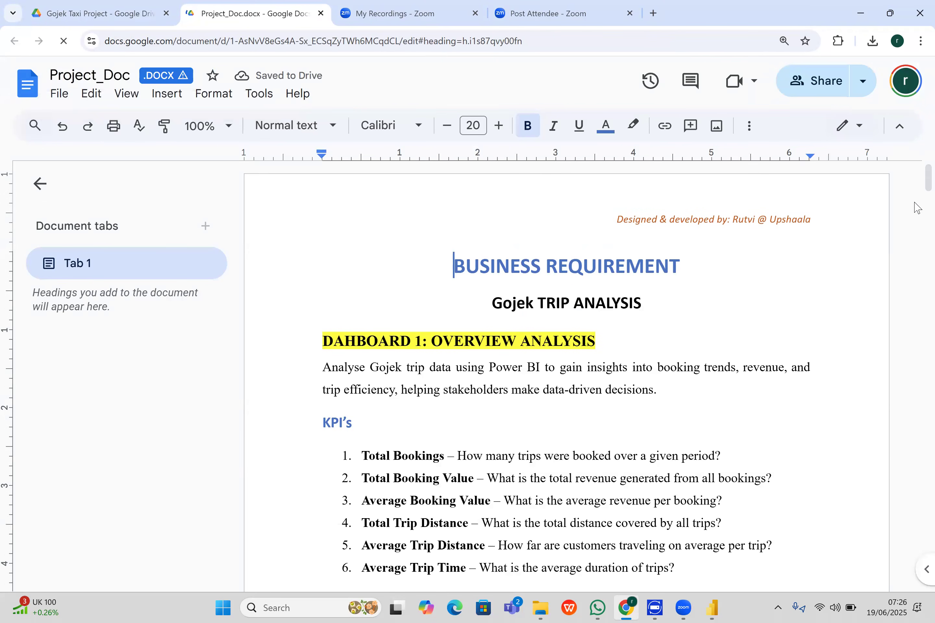
left_click_drag(916, 179, 915, 195)
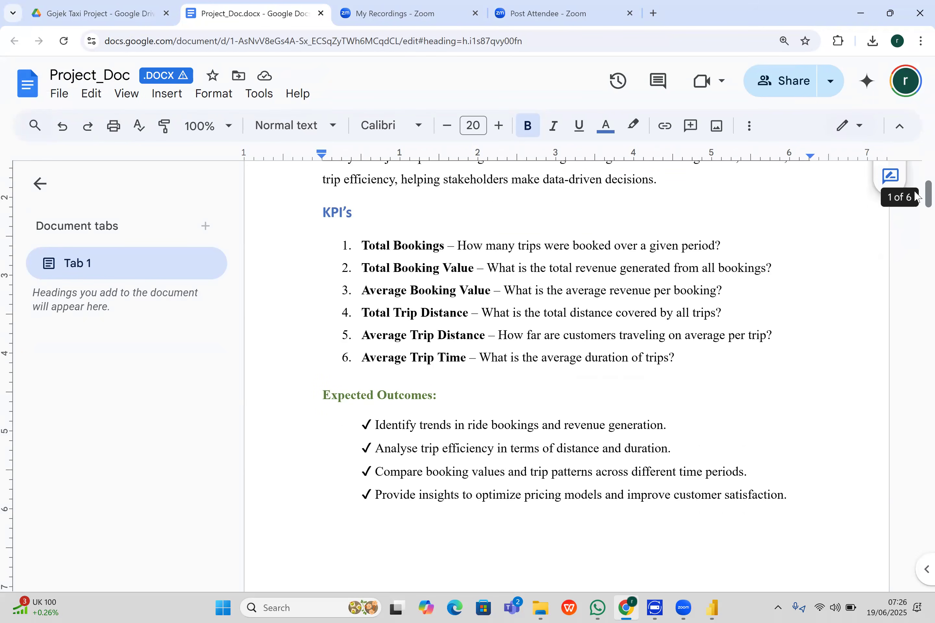
scroll(917, 207, "down", 1)
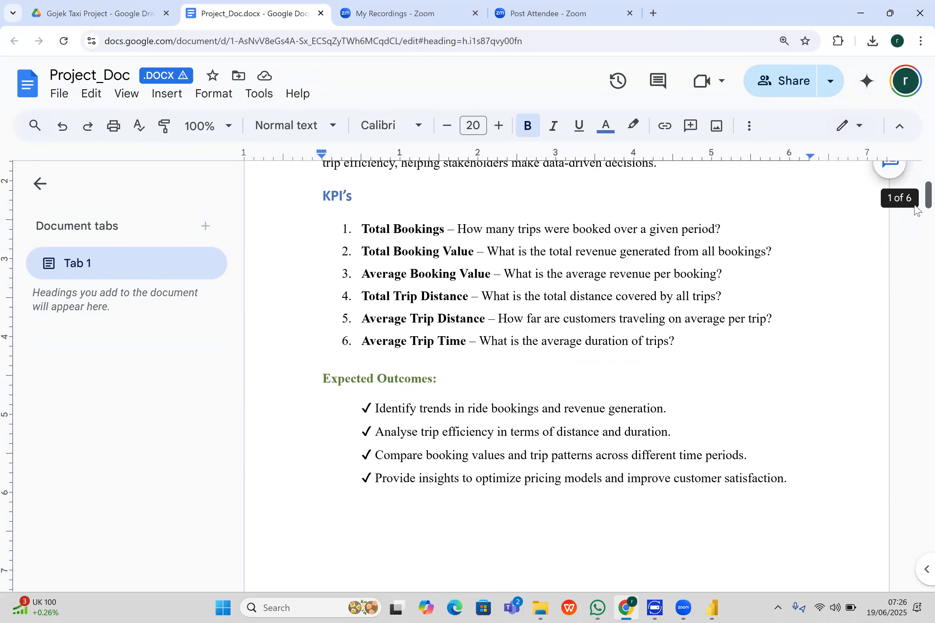
scroll(916, 211, "down", 2)
scroll(916, 209, "up", 1)
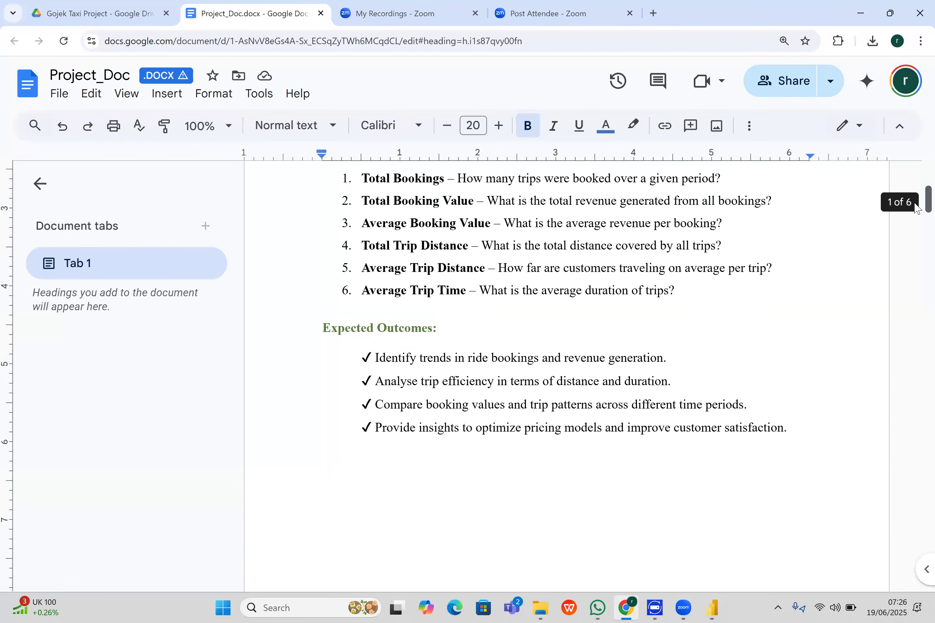
Search the web for "gojek taxi singapore" in a new browser tab and open the Gojek Singapore ride-hailing site
left_click(655, 14)
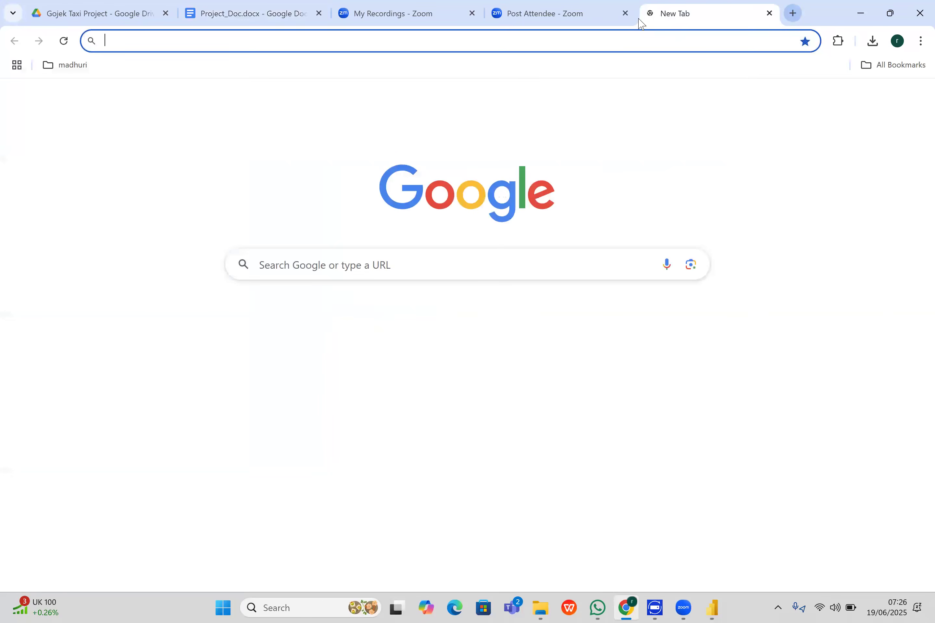
type("go")
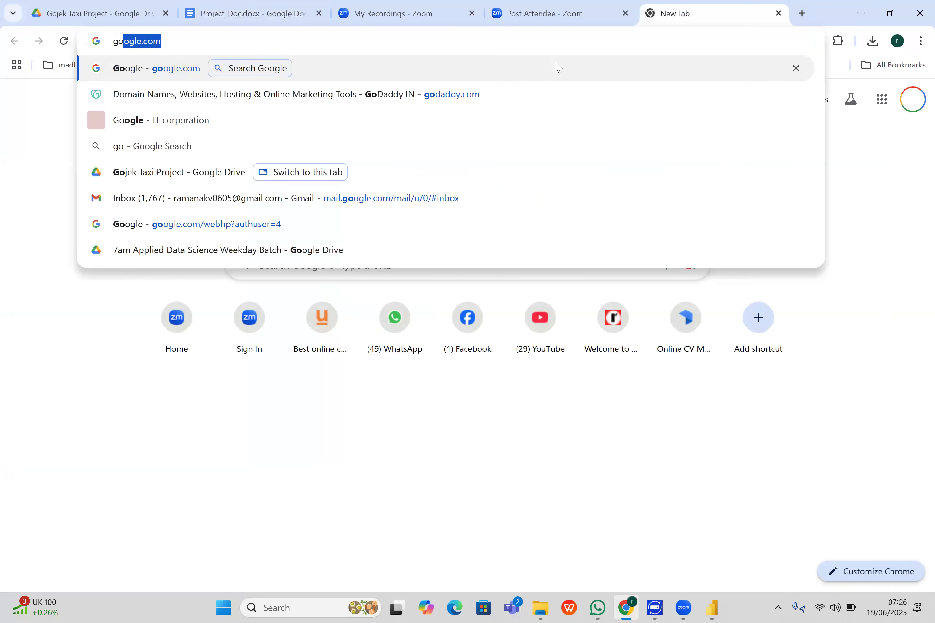
type("je")
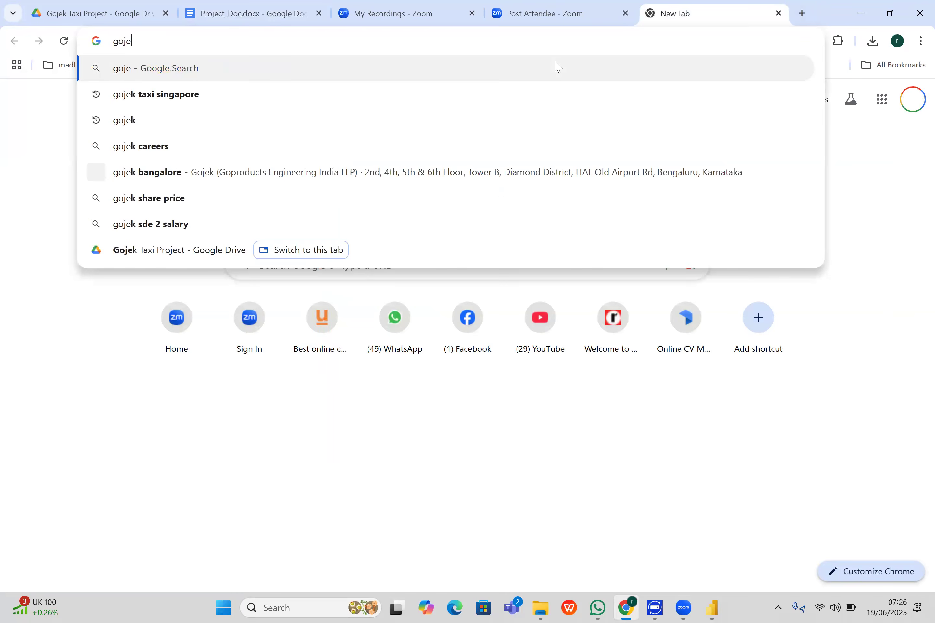
type("k")
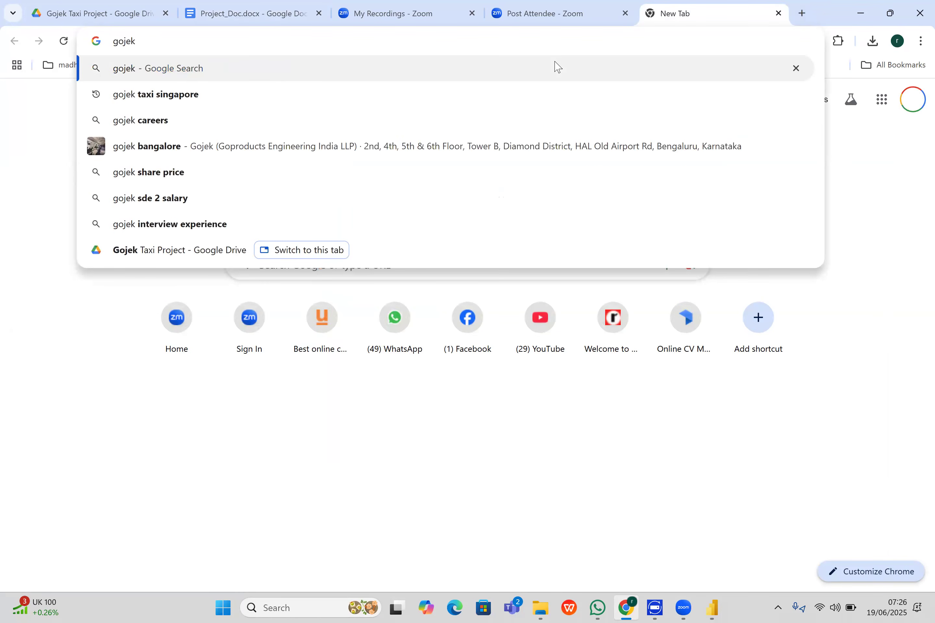
left_click(431, 92)
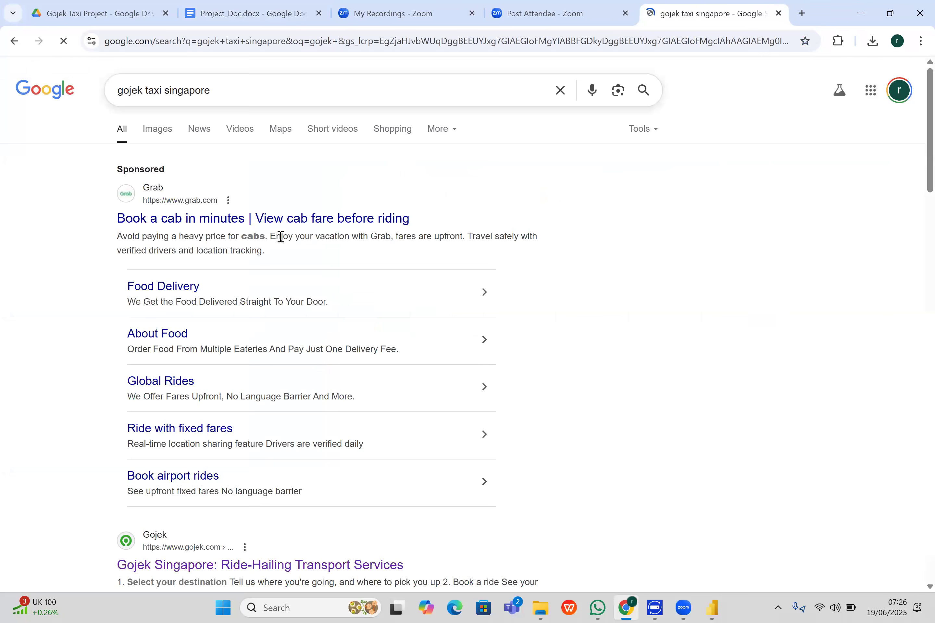
scroll(304, 354, "down", 5)
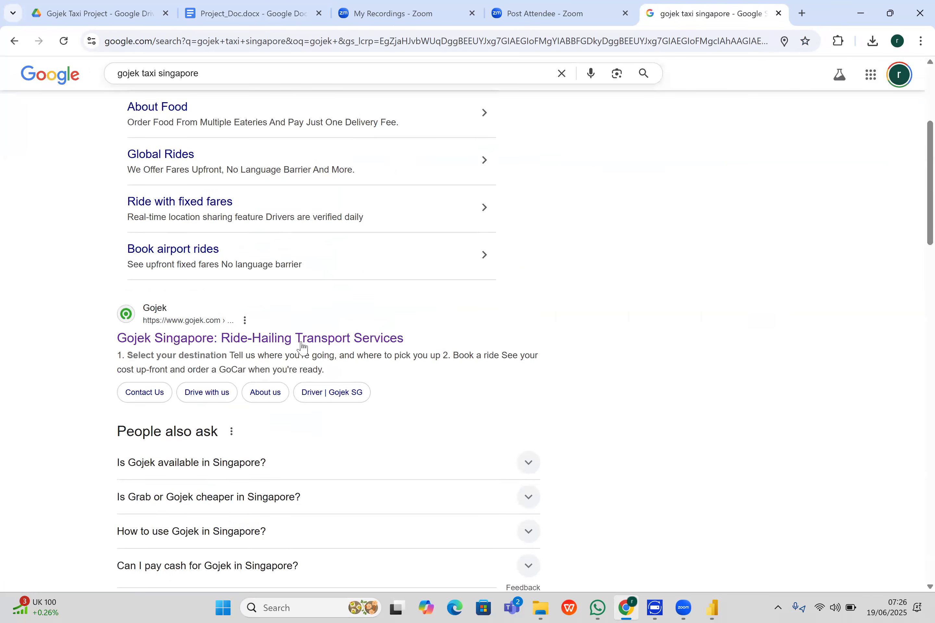
left_click(304, 341)
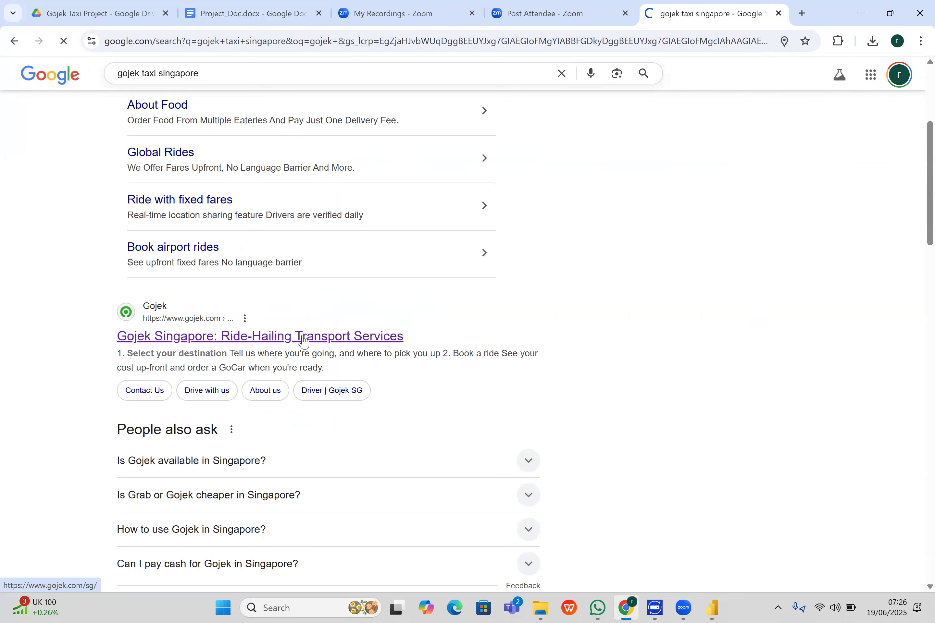
Look through the Gojek Singapore homepage, examining the range of ride products and the instructions for using the service
scroll(303, 335, "down", 2)
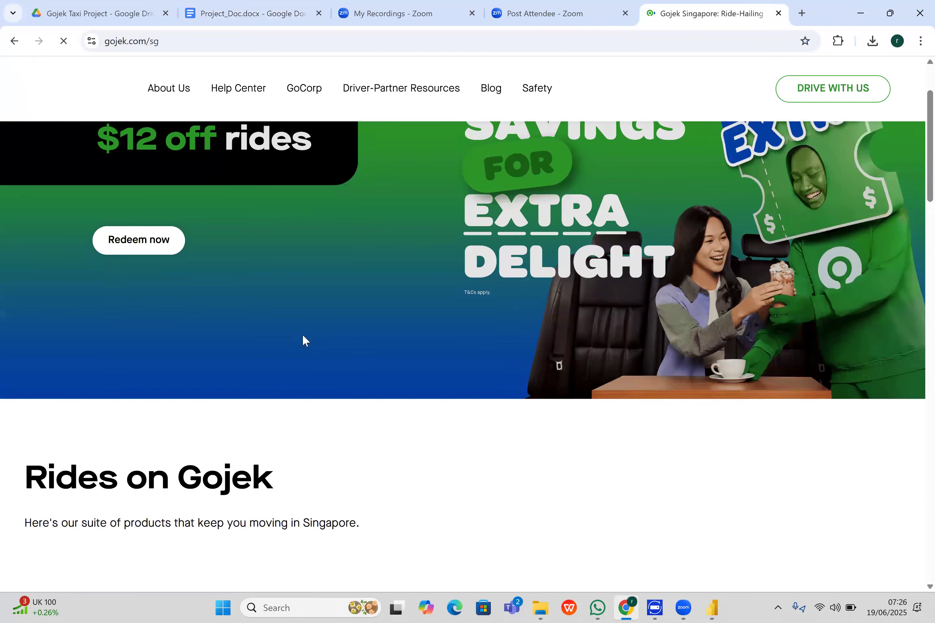
scroll(303, 336, "down", 9)
scroll(303, 336, "up", 3)
scroll(303, 336, "up", 3)
scroll(303, 336, "down", 12)
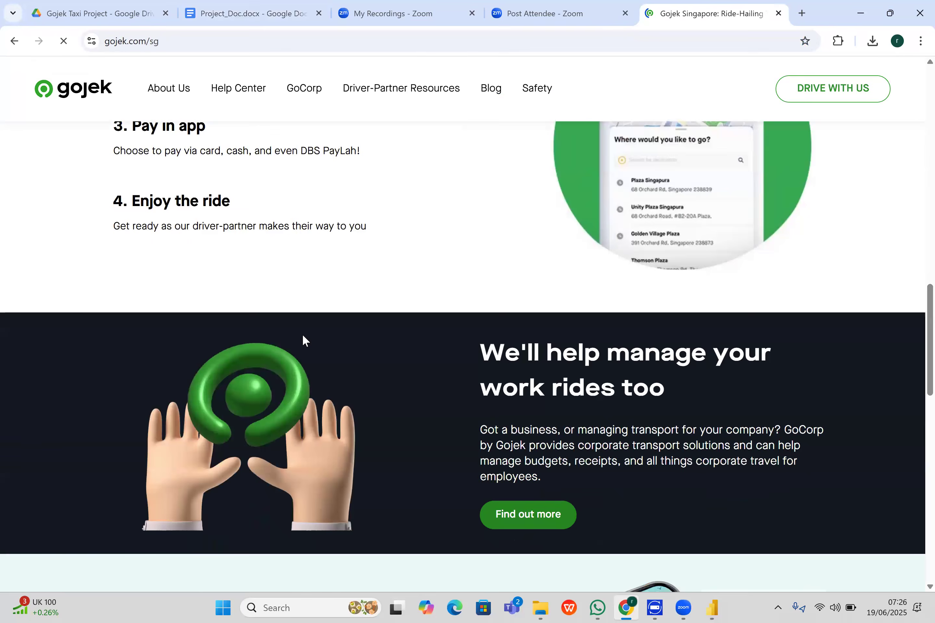
scroll(303, 340, "down", 15)
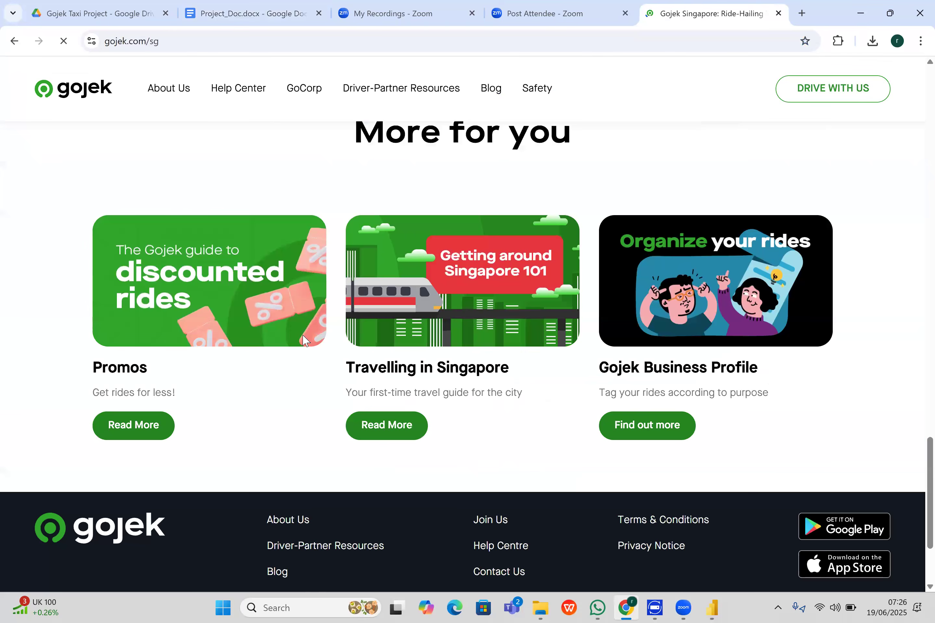
scroll(303, 340, "down", 3)
scroll(304, 340, "up", 20)
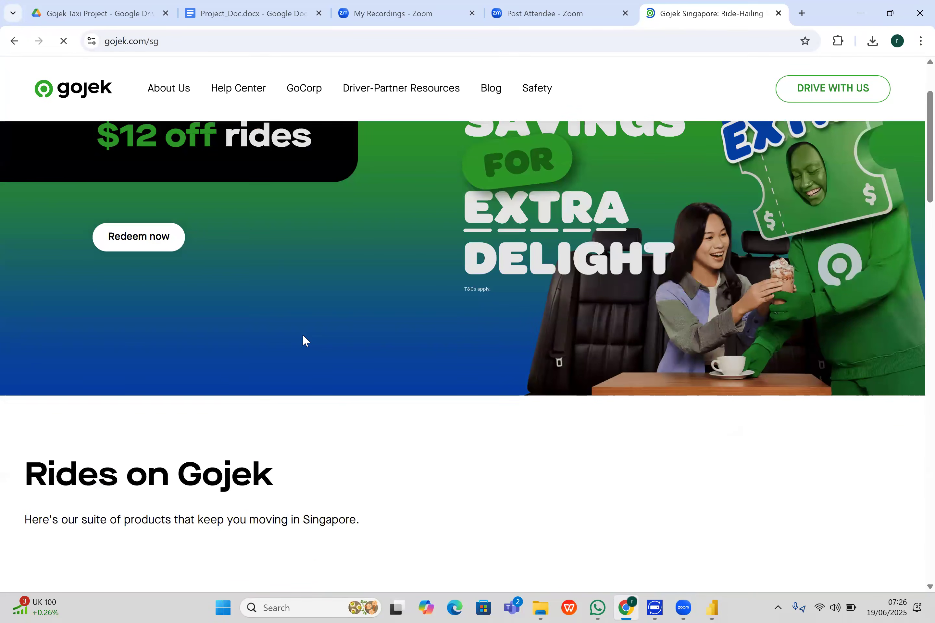
scroll(304, 340, "down", 2)
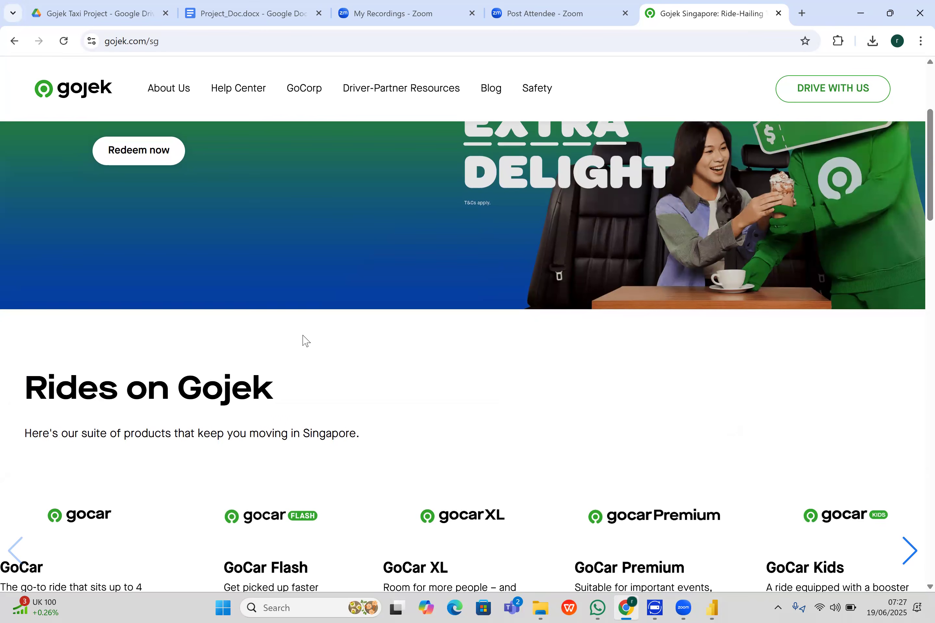
scroll(303, 341, "down", 3)
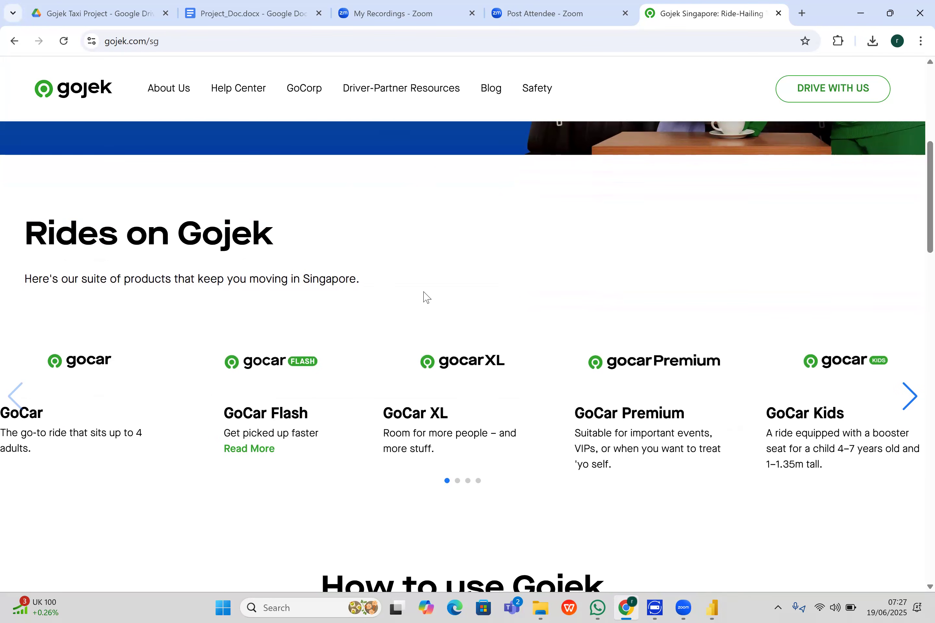
scroll(427, 298, "down", 2)
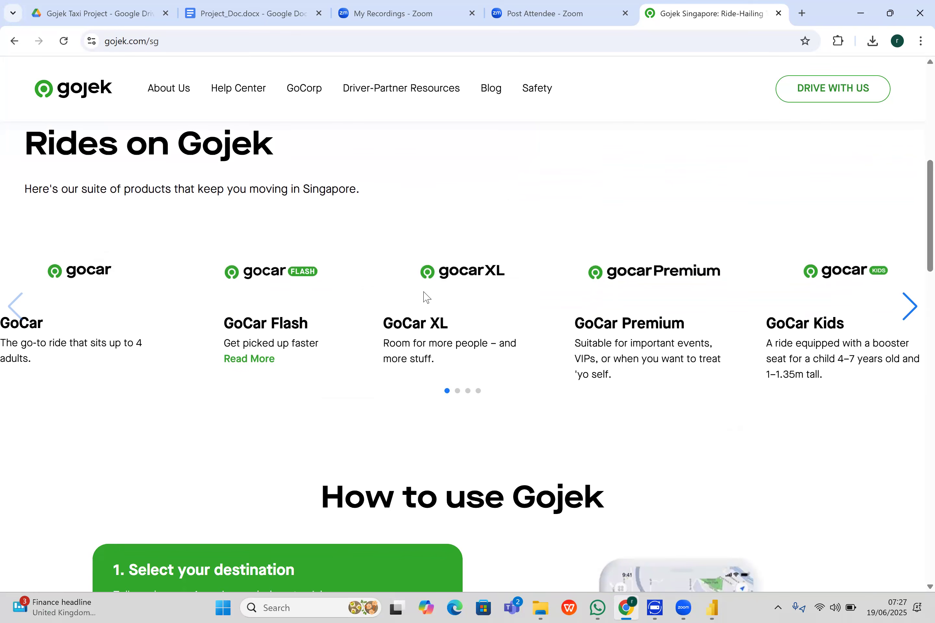
scroll(424, 297, "down", 5)
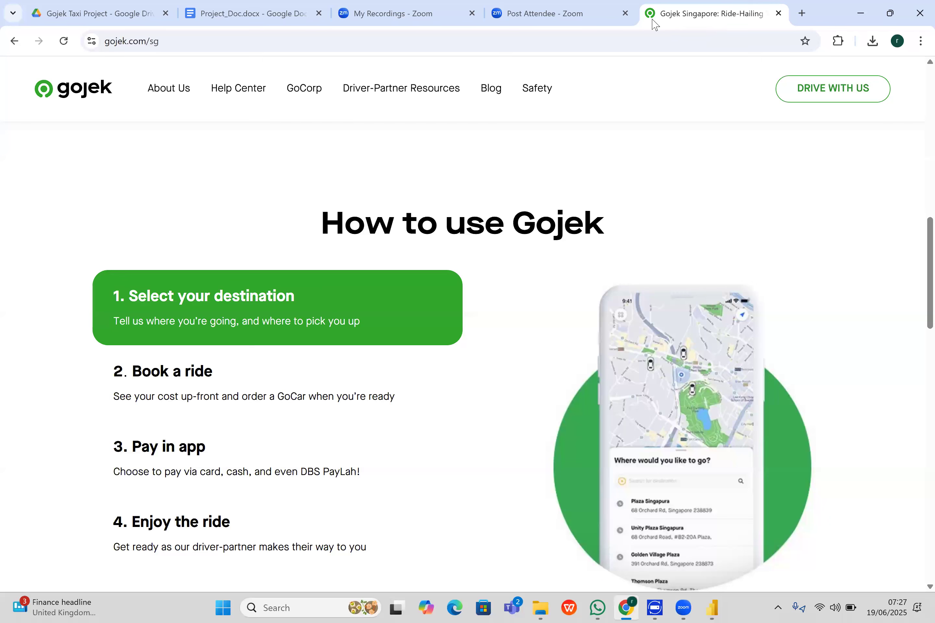
Return to the Project_Doc document and review the Dashboard 1 overview description and KPI list
left_click(255, 12)
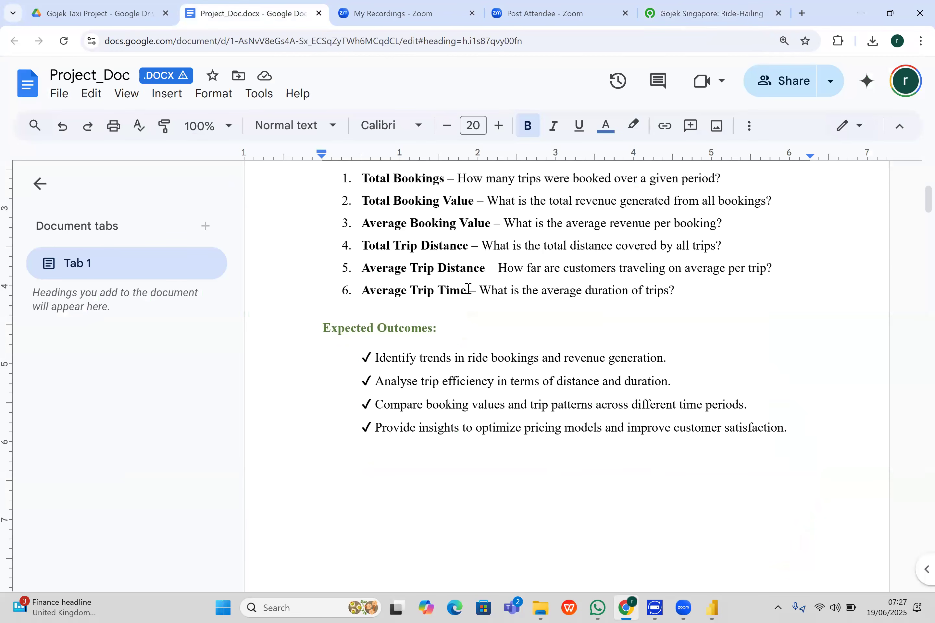
scroll(467, 289, "up", 4)
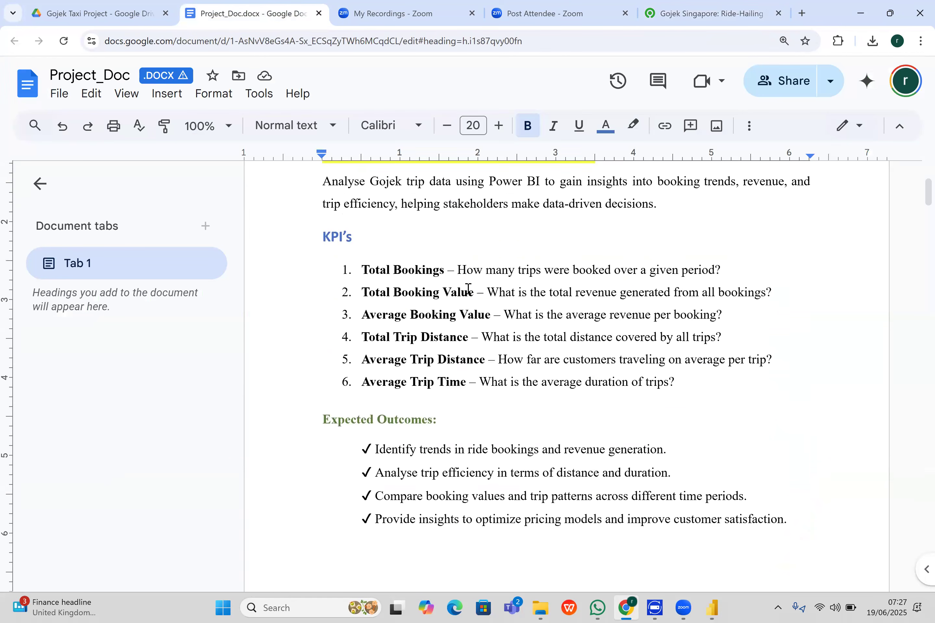
scroll(468, 288, "down", 1)
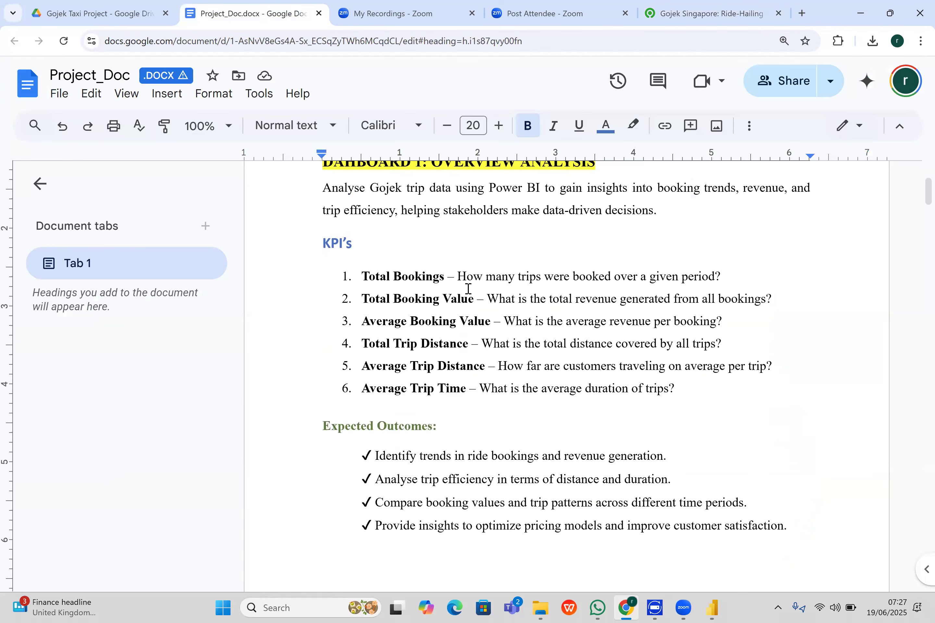
scroll(468, 289, "up", 1)
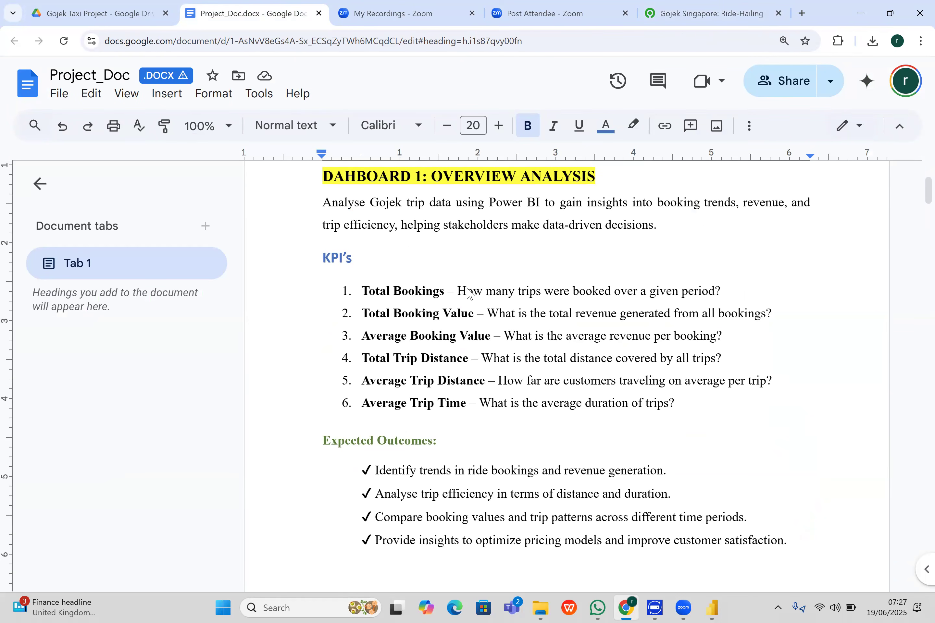
Handwrite "PBI" over the document with arrows to a boxed "R" and a boxed "DB", and clear the annotations
mouse_move(106, 451)
left_mouse_down()
mouse_move(126, 498)
mouse_move(111, 469)
mouse_move(133, 477)
left_mouse_up()
mouse_move(127, 447)
left_mouse_down()
mouse_move(133, 478)
mouse_move(162, 428)
left_mouse_up()
mouse_move(160, 431)
left_mouse_down()
mouse_move(166, 457)
mouse_move(180, 457)
mouse_move(243, 363)
left_mouse_up()
left_click_drag(244, 363, 241, 387)
mouse_move(243, 312)
left_mouse_down()
mouse_move(252, 344)
mouse_move(247, 309)
left_mouse_up()
left_click_drag(250, 329, 262, 323)
left_click_drag(206, 435, 274, 420)
mouse_move(258, 411)
left_mouse_down()
mouse_move(268, 441)
mouse_move(287, 428)
mouse_move(281, 433)
left_mouse_up()
left_click_drag(289, 395, 296, 415)
left_click_drag(300, 401, 308, 418)
left_click_drag(285, 460, 328, 430)
mouse_move(265, 414)
left_mouse_down()
mouse_move(291, 478)
mouse_move(314, 368)
left_mouse_up()
mouse_move(315, 368)
left_mouse_down()
mouse_move(337, 420)
mouse_move(330, 429)
left_mouse_up()
mouse_move(219, 324)
left_mouse_down()
mouse_move(244, 376)
mouse_move(266, 280)
mouse_move(218, 324)
left_mouse_up()
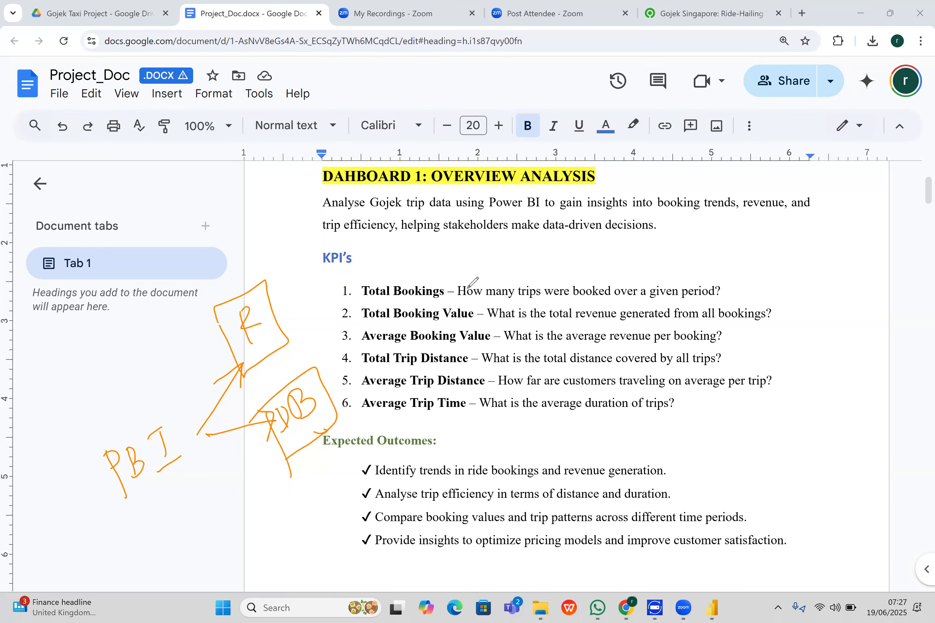
key("Escape")
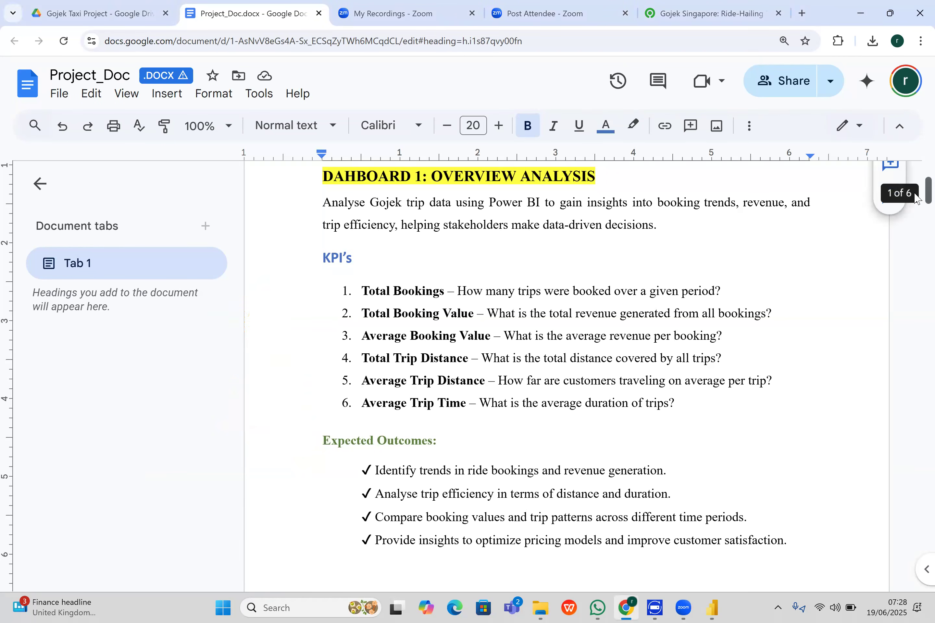
Read through the KPI list from Total Bookings to Average Trip Distance, marking the KPI names by selecting their text
scroll(915, 199, "down", 1)
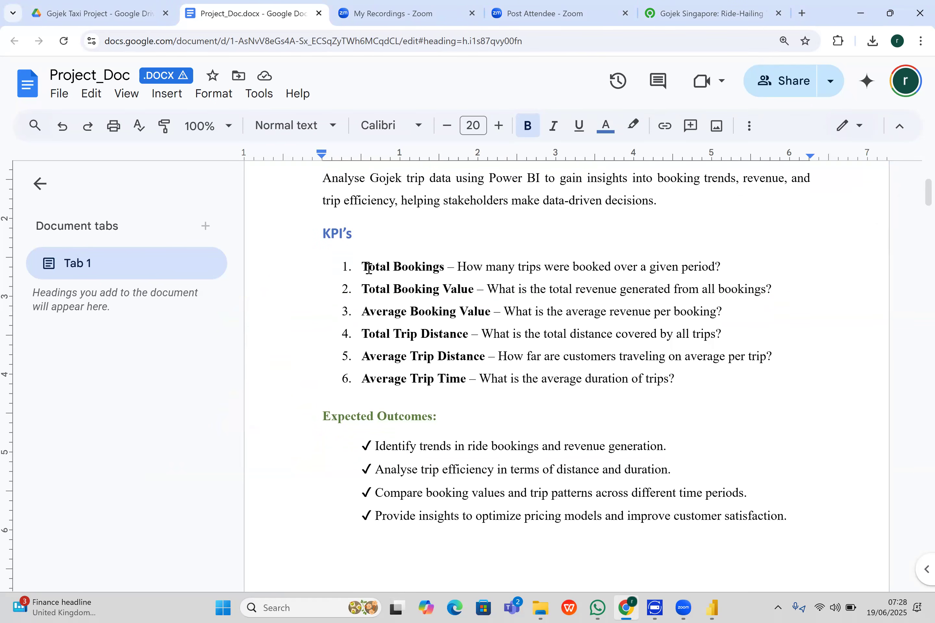
left_click_drag(363, 269, 400, 290)
left_click(394, 313)
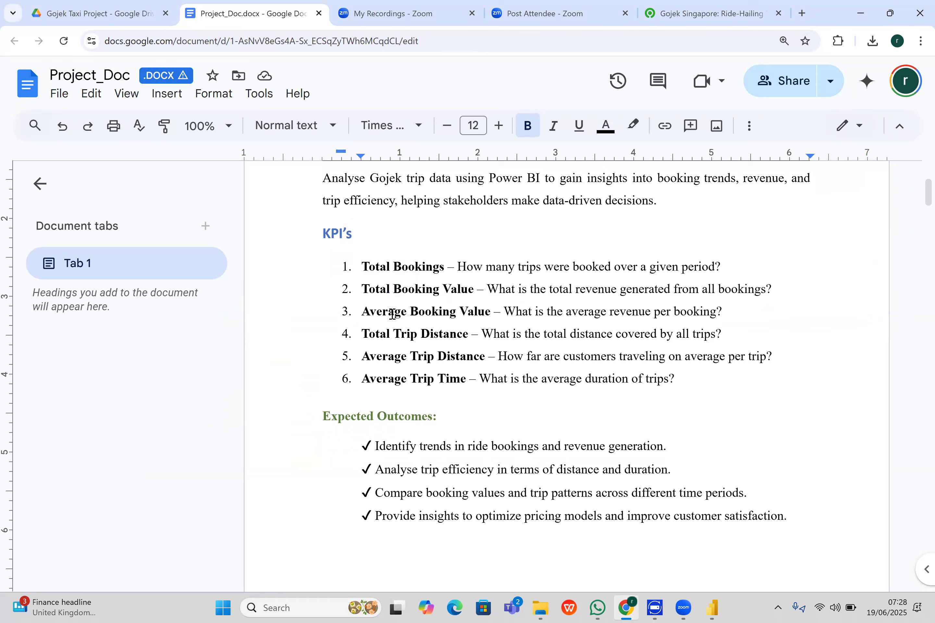
left_click_drag(463, 336, 355, 333)
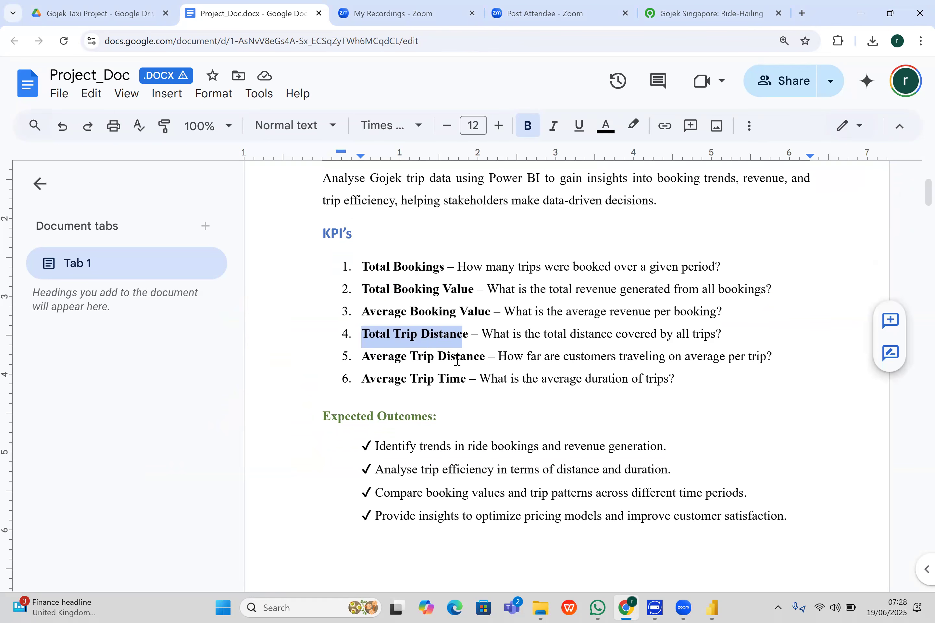
left_click_drag(469, 363, 402, 346)
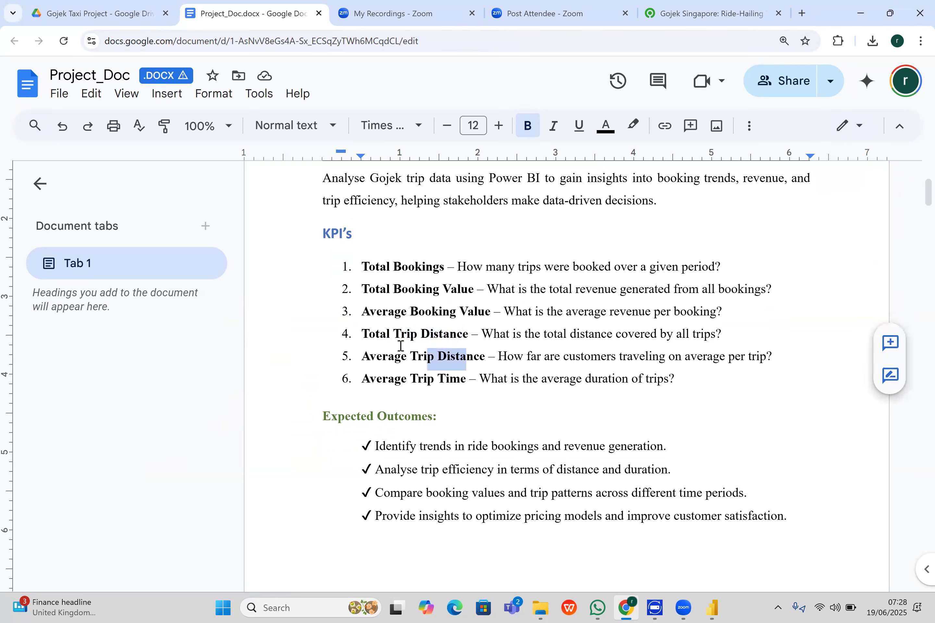
left_click(457, 436)
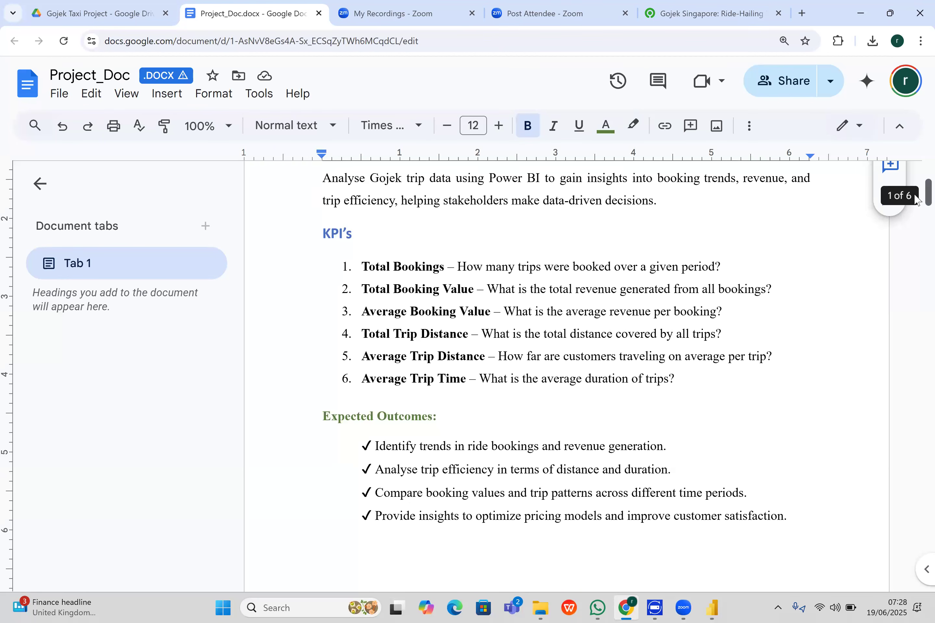
Review the last KPI and the Expected Outcomes section of Dashboard 1
scroll(915, 199, "down", 1)
scroll(915, 198, "down", 1)
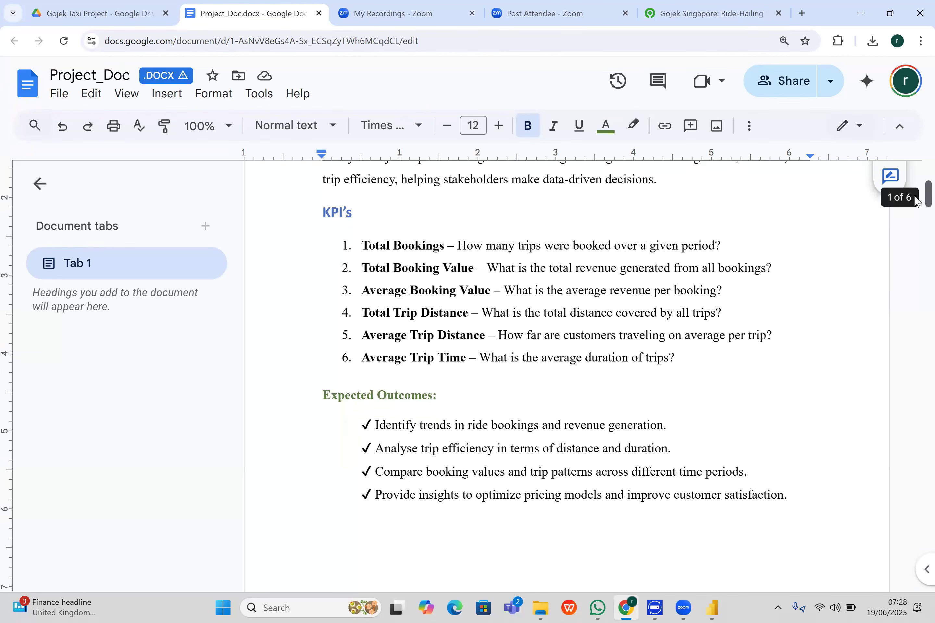
left_click(526, 313)
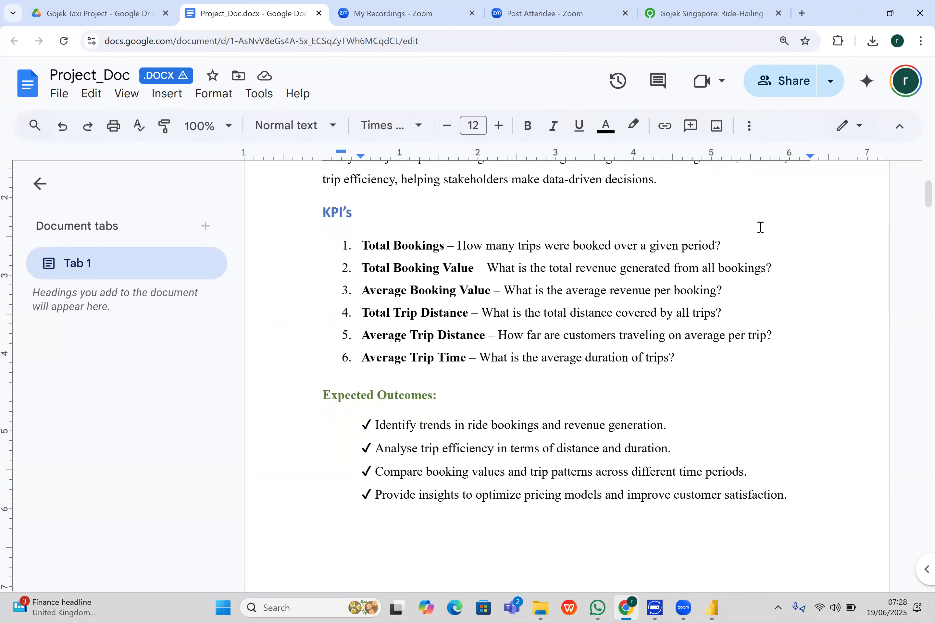
Add an empty line above the CHART's heading so that it starts on the next page
left_click_drag(915, 197, 915, 226)
left_click(426, 352)
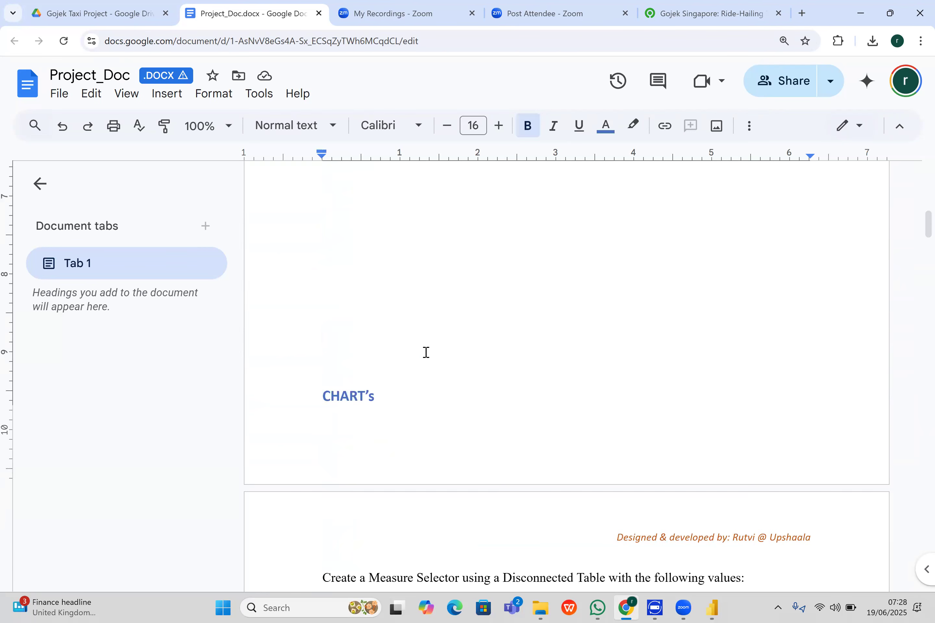
key("Return")
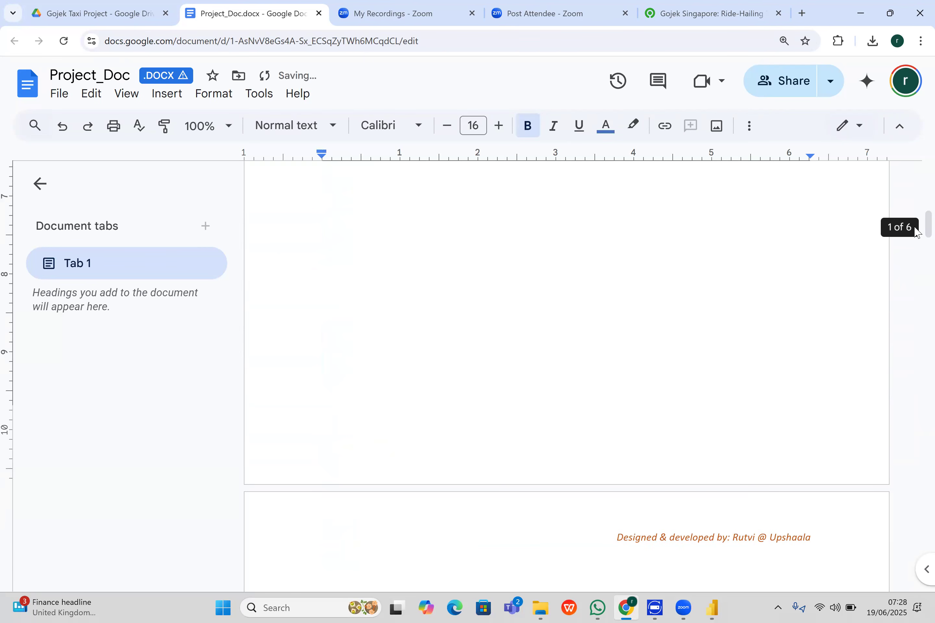
Read through the chart requirements, the bookmark and button features, and the Dashboard 2 Time Analysis and Dashboard 3 Details Tab sections
left_click_drag(916, 234, 917, 264)
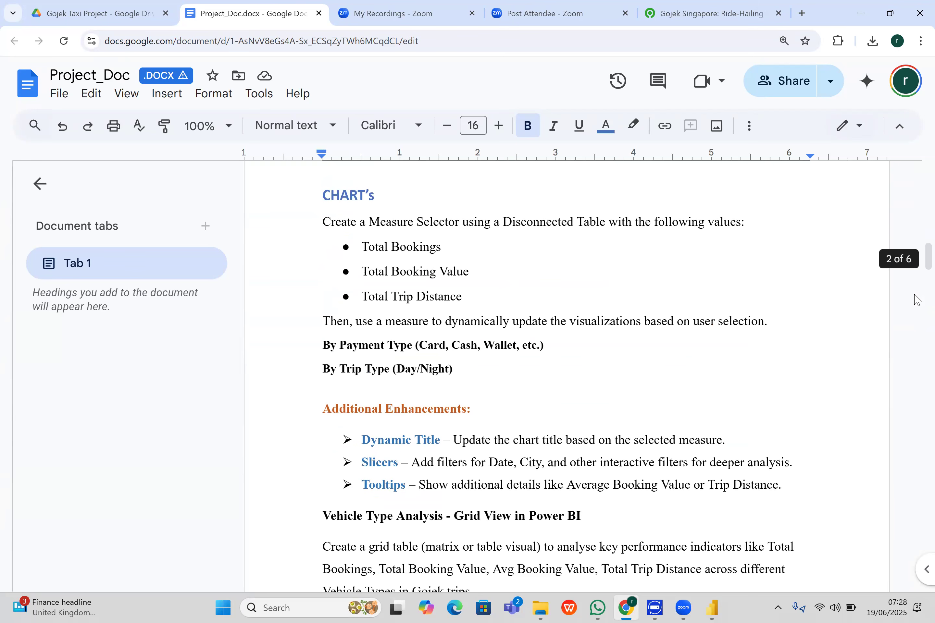
scroll(916, 257, "down", 5)
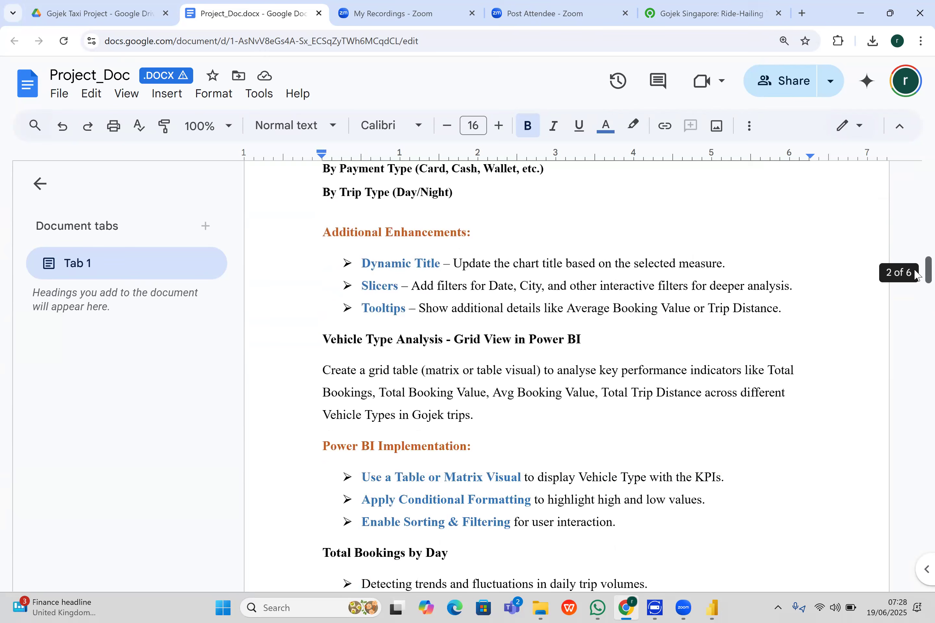
scroll(916, 288, "down", 4)
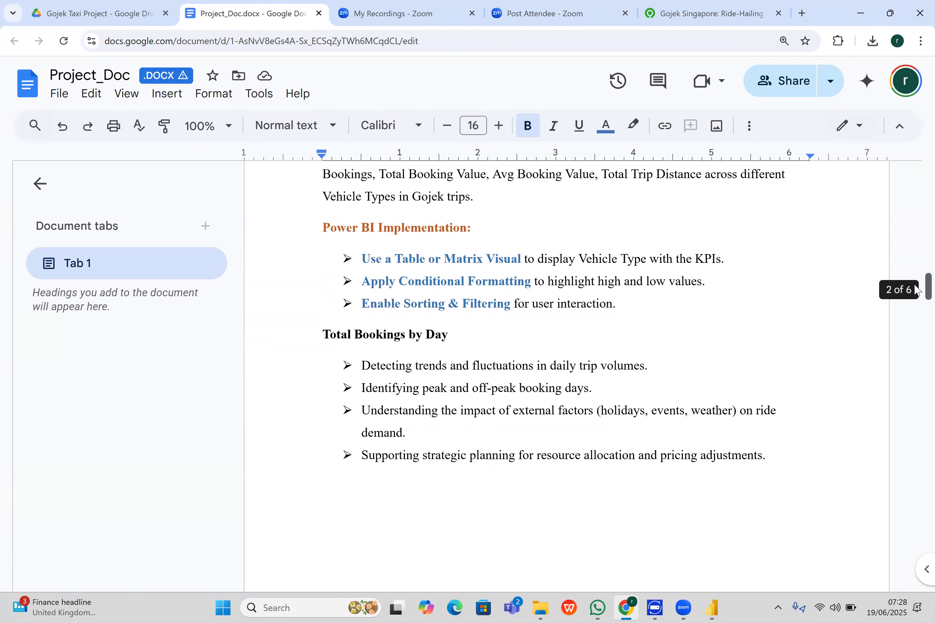
left_click_drag(915, 285, 917, 408)
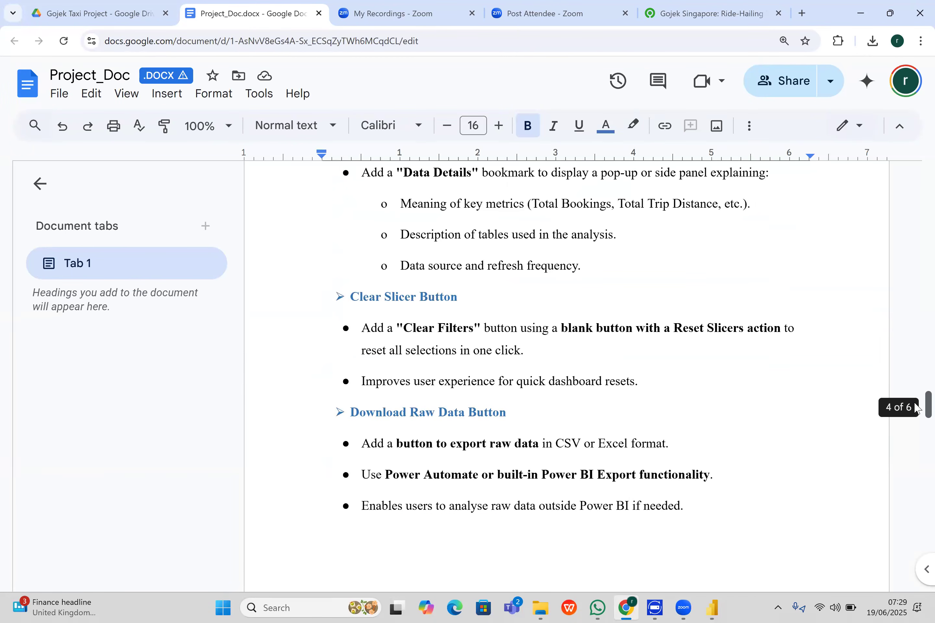
left_click_drag(916, 408, 917, 471)
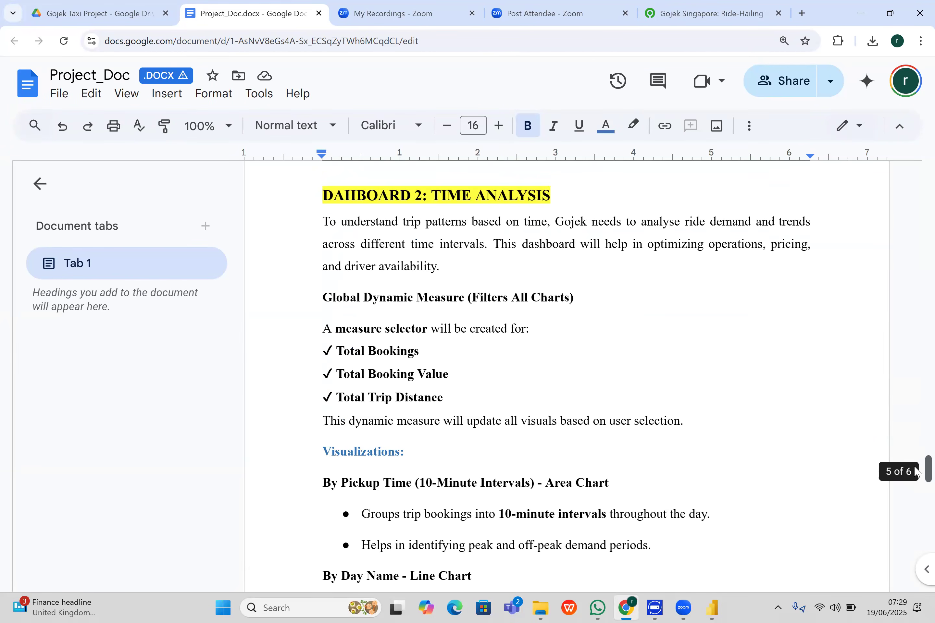
scroll(916, 472, "down", 15)
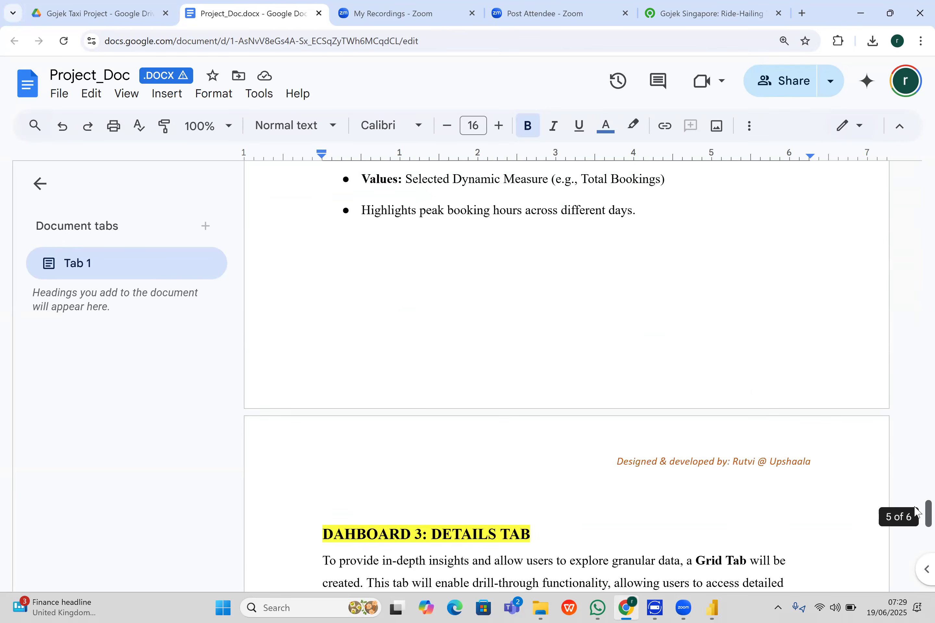
left_click_drag(916, 462, 916, 557)
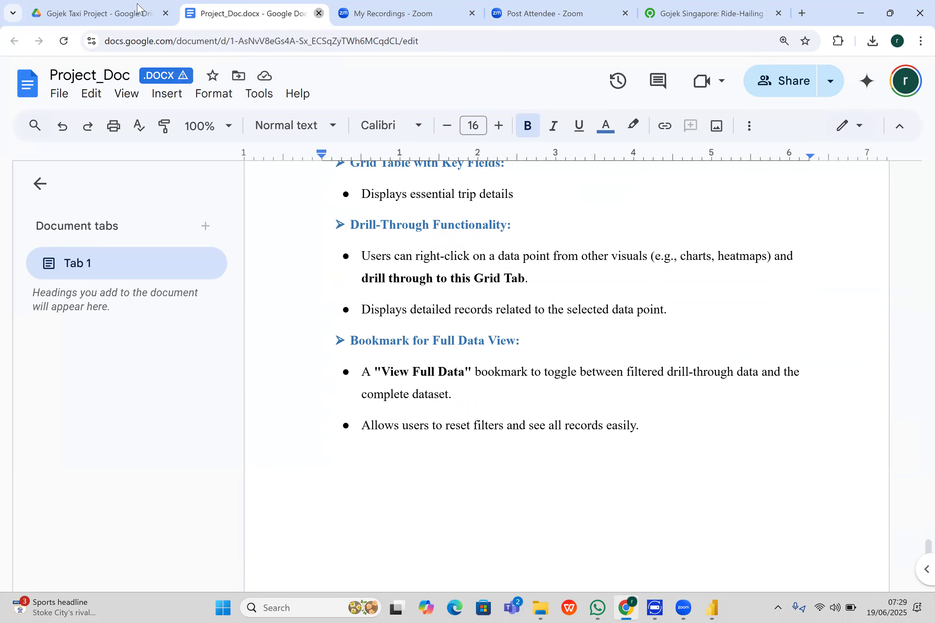
Close the Project_Doc document and return to the Gojek Taxi Project folder in Google Drive with nothing selected
left_click(319, 15)
left_click(126, 8)
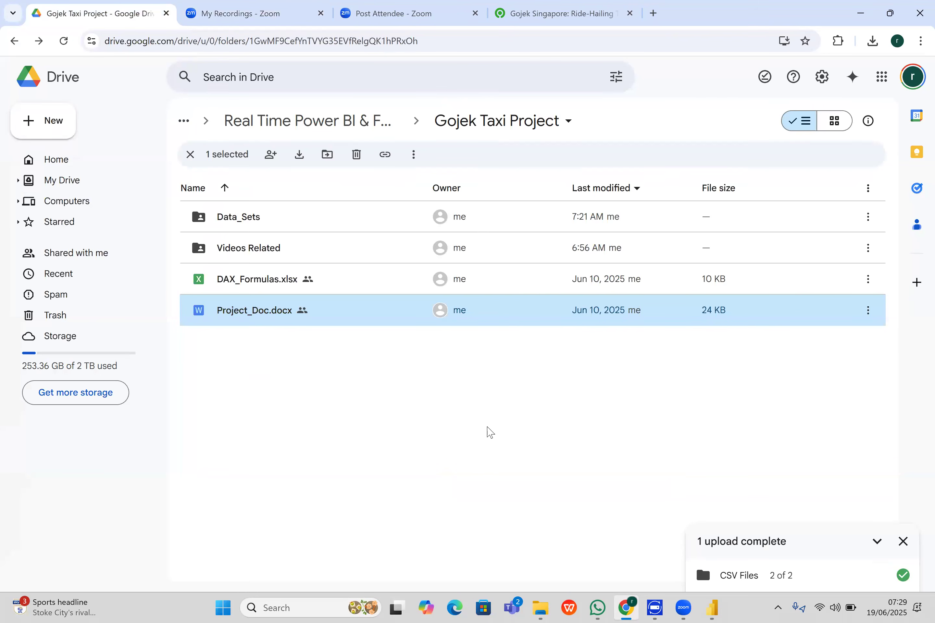
left_click(490, 432)
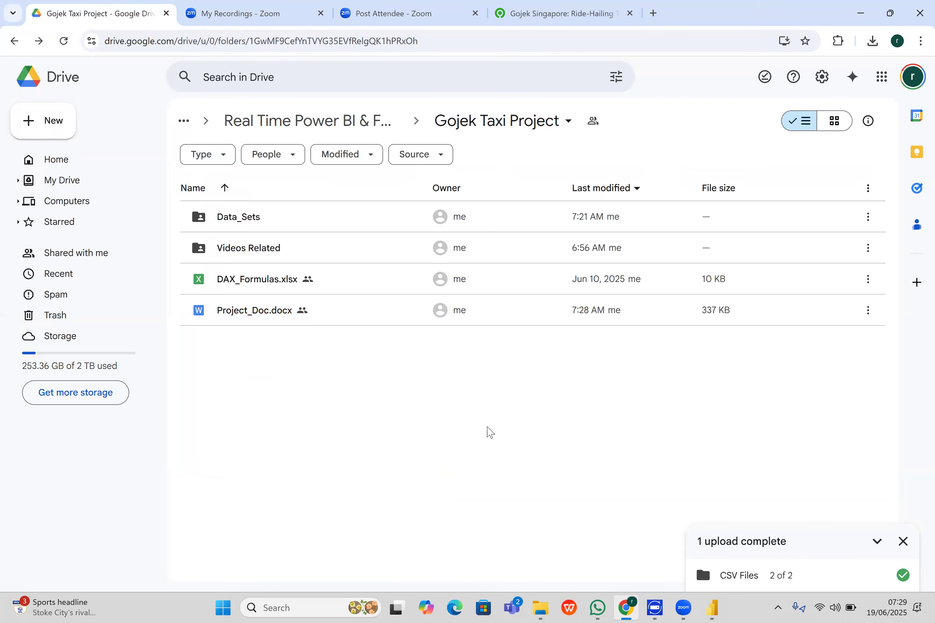
Sketch a cloud labelled "PD" below the file list and handwrite "Azure" and "GCP" beside it, separated by slashes
mouse_move(248, 506)
left_mouse_down()
mouse_move(274, 431)
mouse_move(347, 357)
mouse_move(505, 383)
mouse_move(490, 485)
mouse_move(354, 537)
mouse_move(247, 496)
left_mouse_up()
left_click_drag(347, 418, 359, 467)
mouse_move(341, 422)
left_mouse_down()
mouse_move(365, 431)
mouse_move(373, 423)
left_mouse_up()
mouse_move(386, 401)
left_mouse_down()
mouse_move(395, 434)
mouse_move(386, 437)
left_mouse_up()
mouse_move(551, 448)
left_mouse_down()
mouse_move(566, 415)
mouse_move(576, 452)
left_mouse_up()
left_click_drag(556, 443, 664, 388)
left_click_drag(697, 361, 688, 431)
mouse_move(724, 387)
left_mouse_down()
mouse_move(729, 409)
mouse_move(760, 386)
mouse_move(758, 417)
left_mouse_up()
left_click_drag(757, 386, 768, 378)
left_click_drag(792, 335, 787, 429)
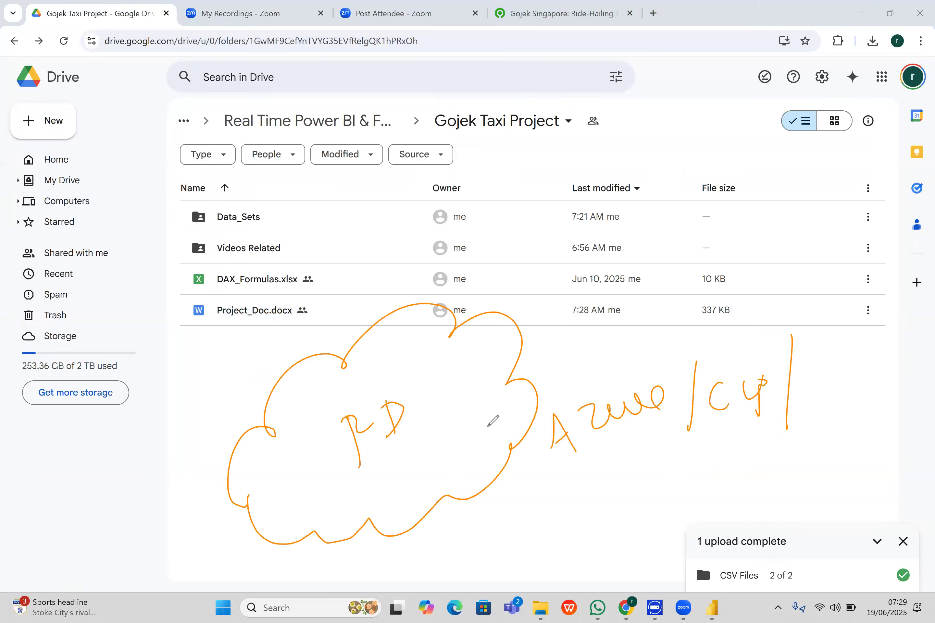
Handwrite "AWS" after the other cloud providers, underline the names, and draw two arrows pointing to the cloud
mouse_move(819, 403)
left_mouse_down()
mouse_move(834, 402)
mouse_move(865, 373)
left_mouse_up()
left_click_drag(885, 356, 872, 386)
left_click_drag(491, 504, 679, 420)
left_click_drag(808, 428, 897, 403)
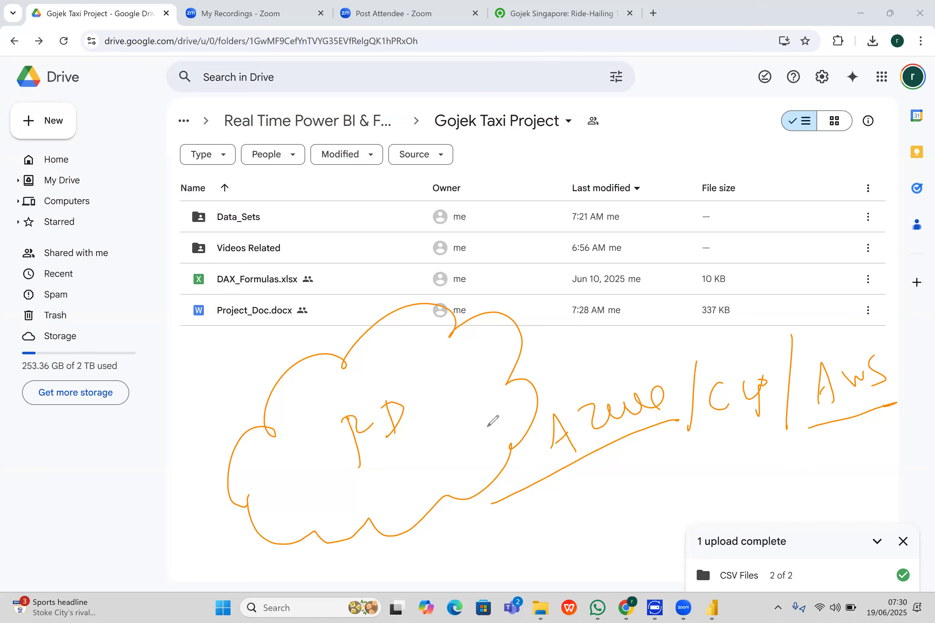
left_click_drag(604, 200, 413, 393)
left_click_drag(451, 344, 421, 389)
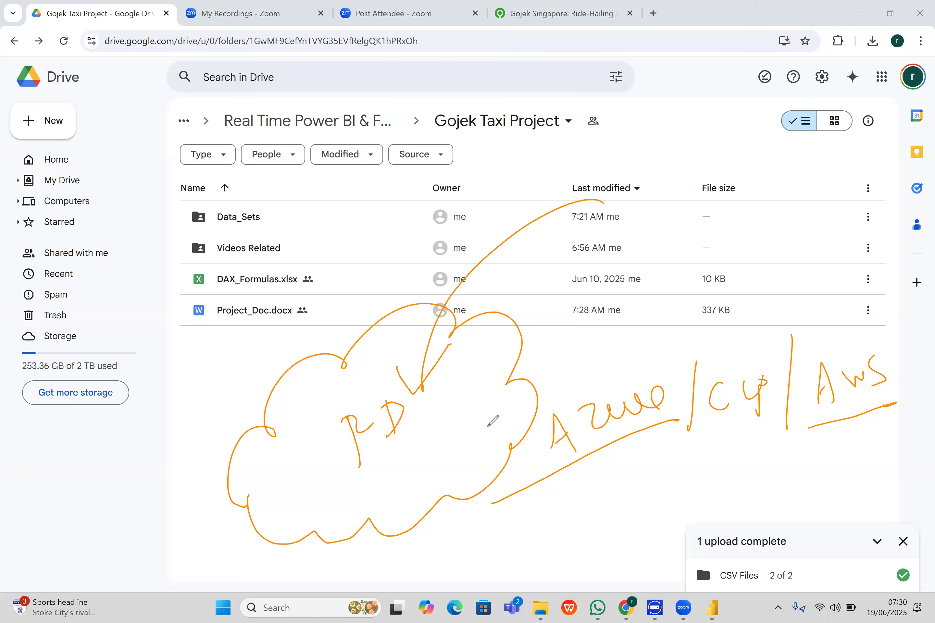
left_click_drag(804, 270, 567, 354)
left_click_drag(597, 319, 591, 375)
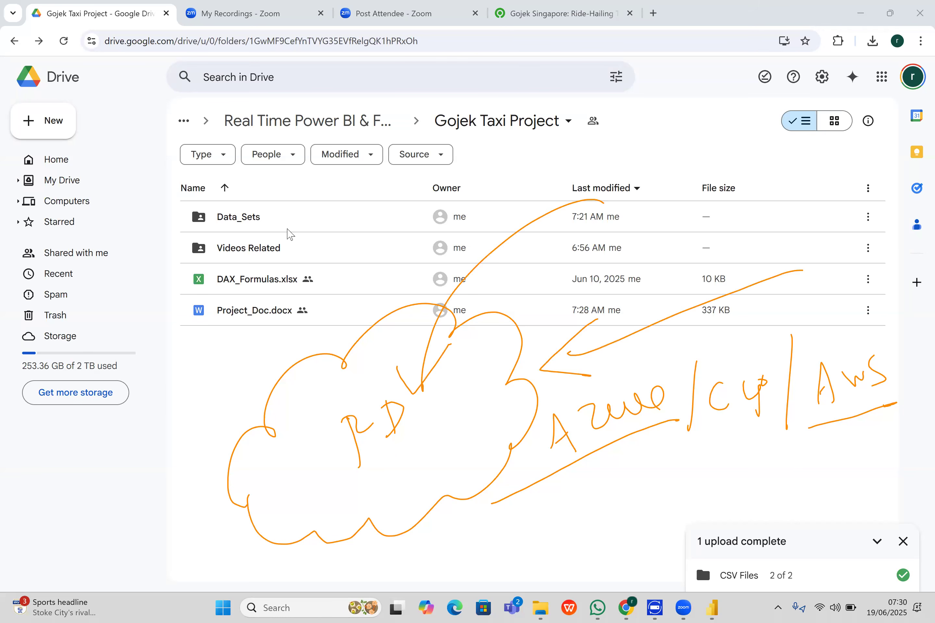
Clear the annotations and open the Data_Sets folder
key("Escape")
double_click(281, 229)
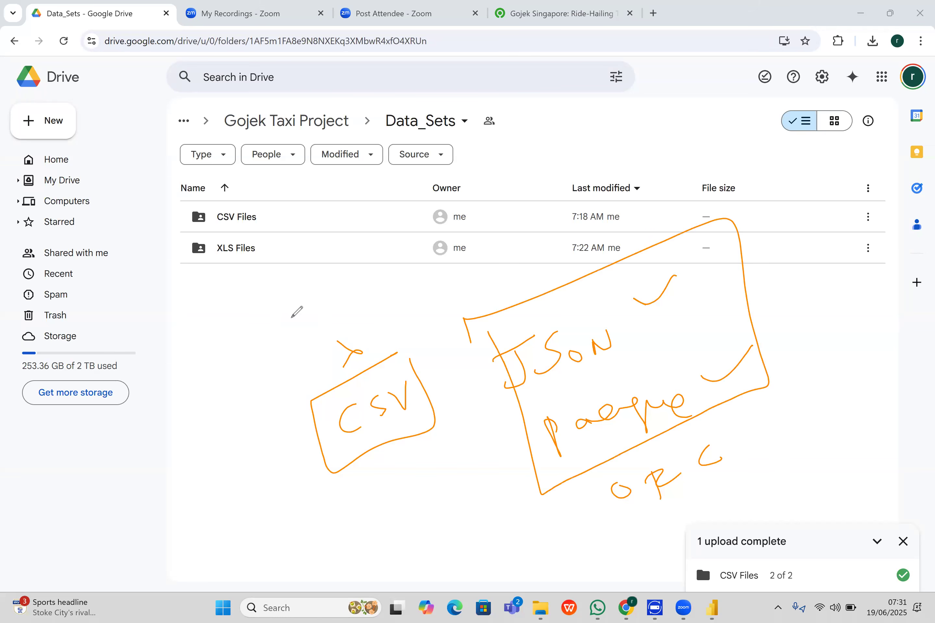
Frame the handwritten JSON, Parquet and ORC formats, draw an arrow to a boxed "Fabric" note, and clear the annotations
mouse_move(419, 300)
left_mouse_down()
mouse_move(707, 177)
mouse_move(743, 433)
mouse_move(435, 324)
mouse_move(415, 284)
left_mouse_up()
mouse_move(668, 310)
left_mouse_down()
mouse_move(813, 238)
mouse_move(813, 259)
left_mouse_up()
mouse_move(830, 206)
left_mouse_down()
mouse_move(837, 244)
mouse_move(836, 222)
left_mouse_up()
mouse_move(845, 217)
left_mouse_down()
mouse_move(861, 187)
mouse_move(876, 228)
left_mouse_up()
left_click_drag(873, 205, 901, 196)
left_click_drag(817, 263, 917, 223)
mouse_move(918, 223)
left_mouse_down()
mouse_move(903, 161)
mouse_move(821, 261)
left_mouse_up()
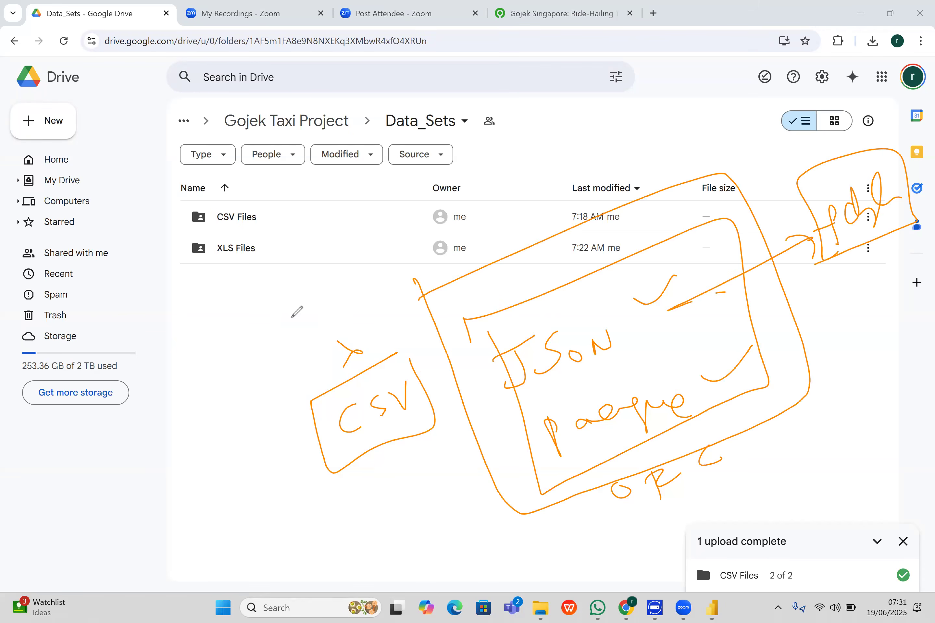
key("Escape")
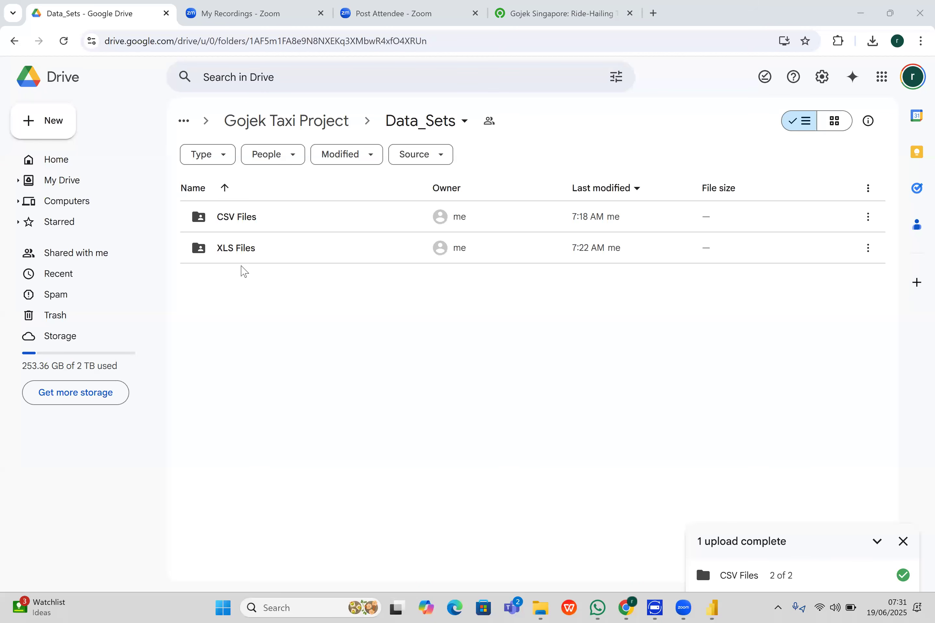
Handwrite an "Analysis" note below the folder list with arrows branching to a boxed "PBI" and a boxed "Fabric"
left_click_drag(597, 336, 612, 327)
mouse_move(592, 325)
left_mouse_down()
mouse_move(682, 320)
mouse_move(702, 292)
mouse_move(723, 318)
mouse_move(803, 309)
left_mouse_up()
mouse_move(812, 300)
left_mouse_down()
mouse_move(818, 310)
mouse_move(827, 290)
left_mouse_up()
left_click_drag(674, 358, 628, 374)
mouse_move(627, 374)
left_mouse_down()
mouse_move(608, 365)
mouse_move(617, 391)
left_mouse_up()
left_click_drag(497, 430, 512, 463)
left_click_drag(495, 428, 542, 436)
mouse_move(558, 415)
left_mouse_down()
mouse_move(563, 429)
mouse_move(563, 416)
left_mouse_up()
left_click_drag(563, 429, 557, 445)
mouse_move(688, 353)
left_mouse_down()
mouse_move(746, 368)
mouse_move(730, 382)
mouse_move(760, 434)
mouse_move(758, 415)
left_mouse_up()
mouse_move(785, 404)
left_mouse_down()
mouse_move(791, 391)
mouse_move(815, 404)
left_mouse_up()
mouse_move(813, 399)
left_mouse_down()
mouse_move(808, 422)
mouse_move(818, 405)
mouse_move(858, 420)
left_mouse_up()
mouse_move(456, 414)
left_mouse_down()
mouse_move(463, 482)
mouse_move(594, 460)
mouse_move(472, 489)
left_mouse_up()
left_click_drag(735, 392, 746, 459)
mouse_move(723, 395)
left_mouse_down()
mouse_move(842, 373)
mouse_move(853, 446)
left_mouse_up()
left_click_drag(853, 447, 759, 463)
Draw arrows from XLS Files to the PBI box and from CSV Files to the Fabric box, and clear the annotations
mouse_move(290, 277)
left_mouse_down()
mouse_move(406, 269)
mouse_move(499, 390)
mouse_move(511, 386)
left_mouse_up()
left_click_drag(523, 365, 504, 399)
mouse_move(314, 220)
left_mouse_down()
mouse_move(410, 192)
mouse_move(839, 313)
mouse_move(841, 354)
left_mouse_up()
mouse_move(825, 349)
left_mouse_down()
mouse_move(841, 354)
mouse_move(834, 368)
left_mouse_up()
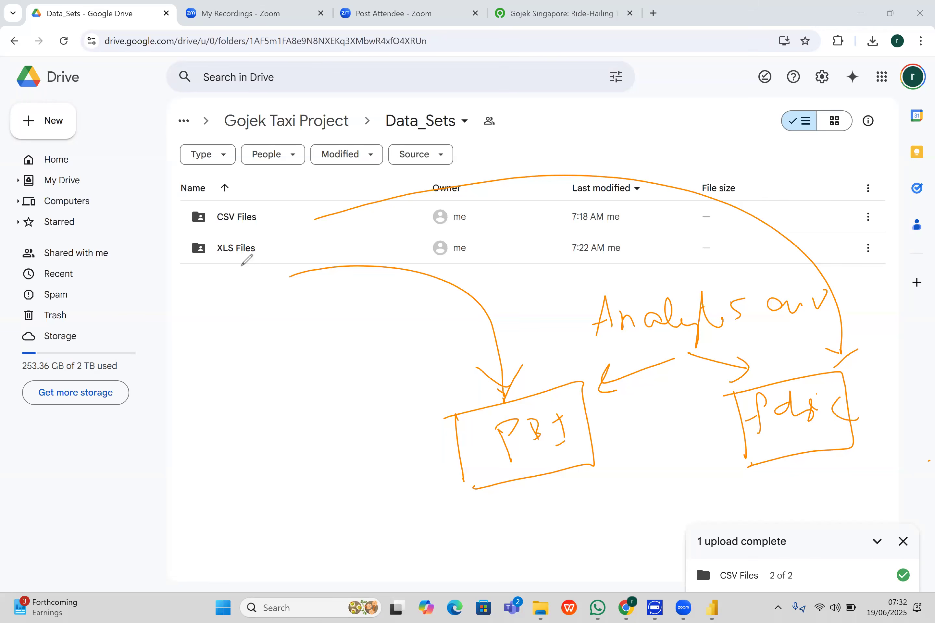
left_click_drag(628, 448, 728, 437)
left_click_drag(707, 429, 705, 464)
left_click(3, 17)
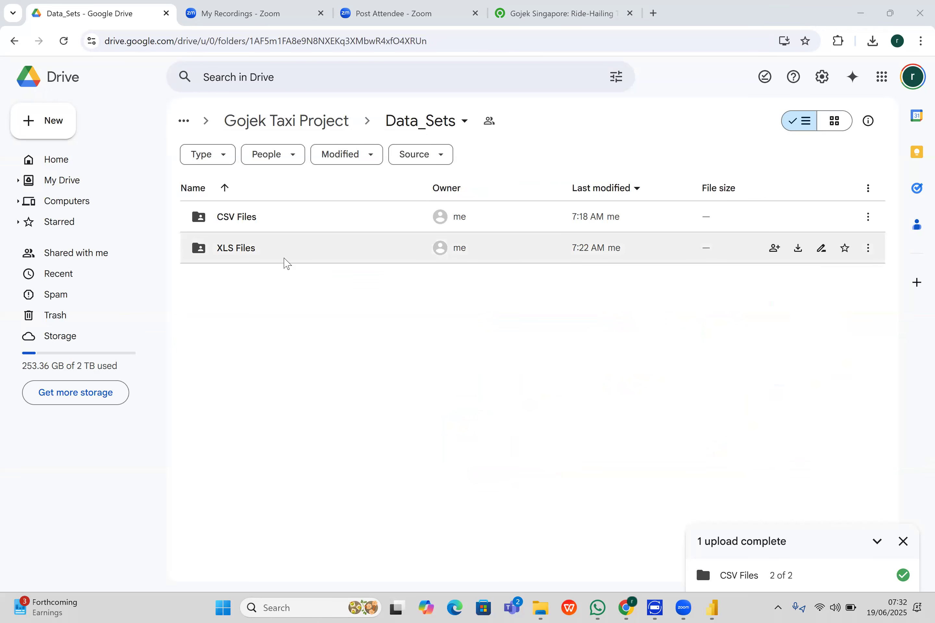
Look at the data files in the XLS Files and CSV Files folders, returning to Data_Sets after each
double_click(287, 264)
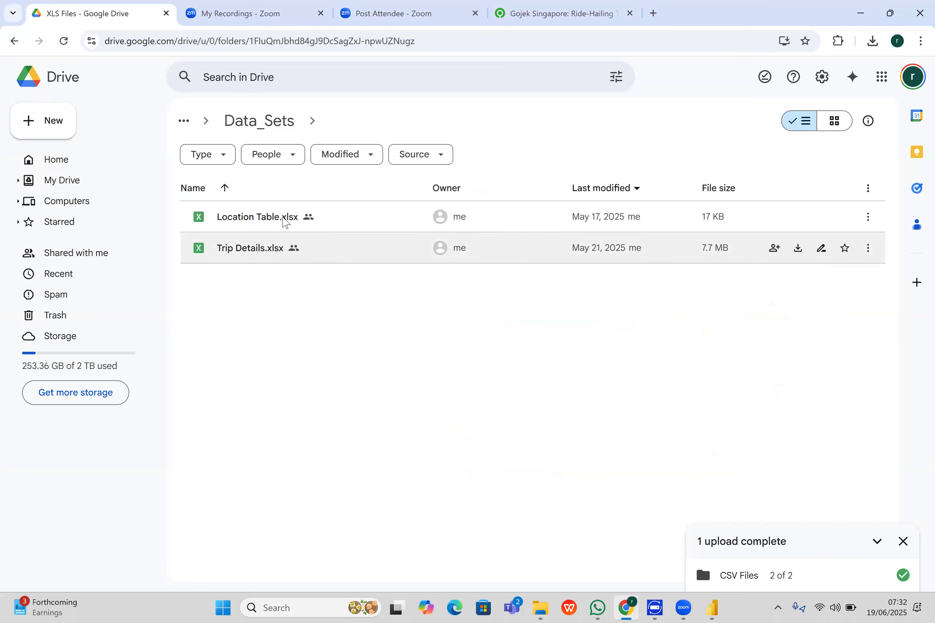
left_click(14, 42)
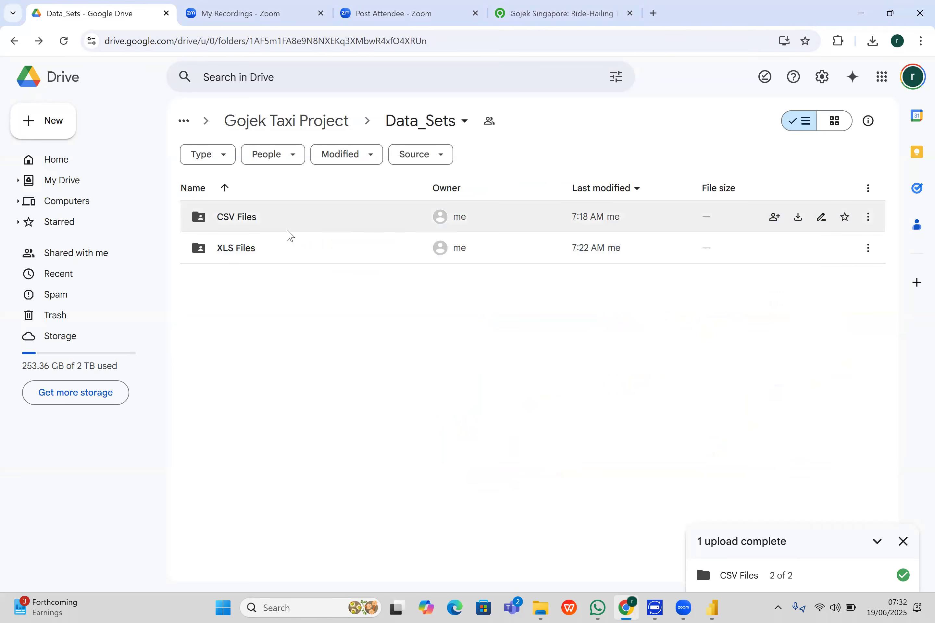
double_click(288, 231)
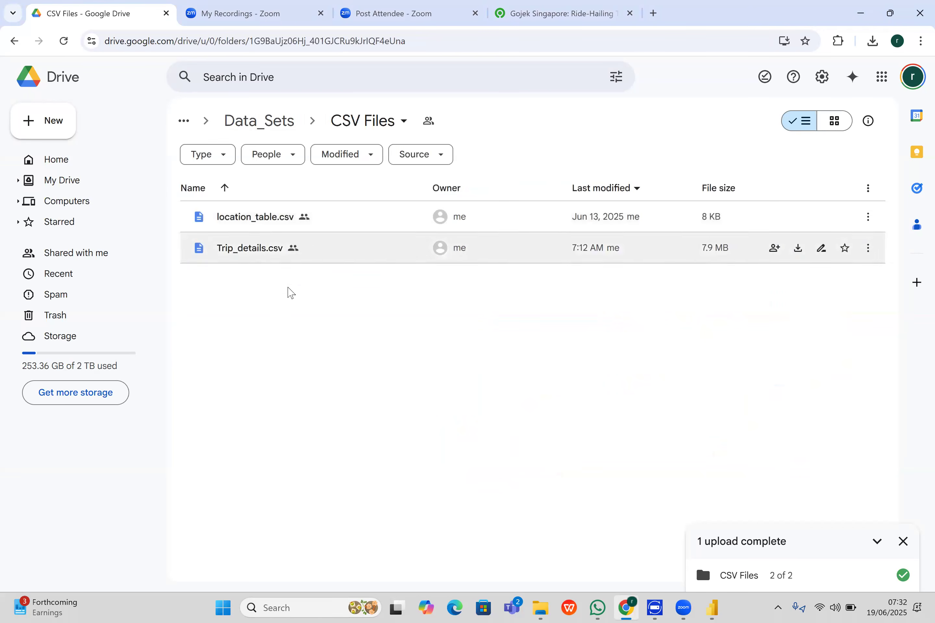
left_click(14, 44)
Preview Trip Details.xlsx from the XLS Files folder and close the preview
double_click(234, 258)
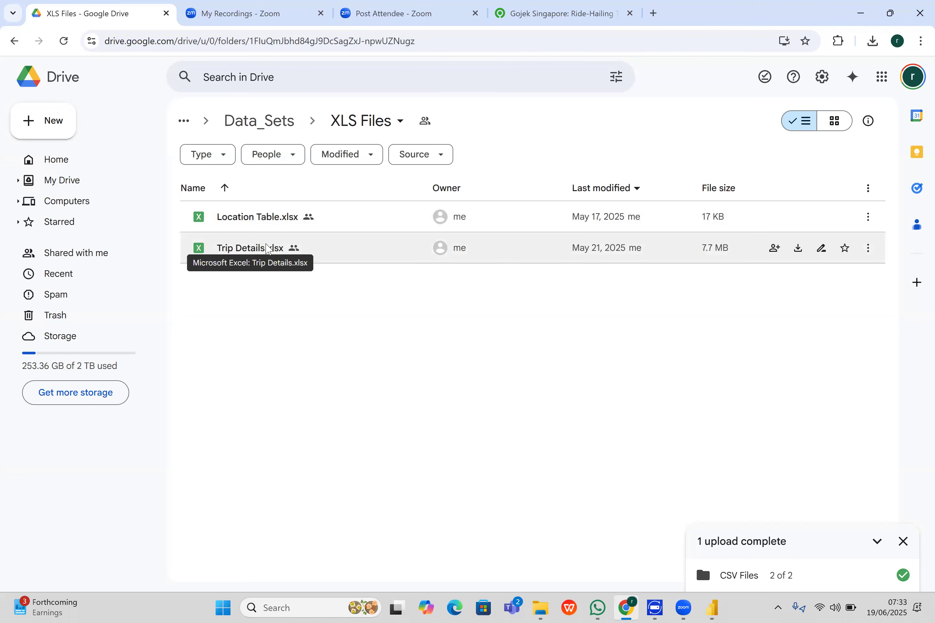
double_click(268, 249)
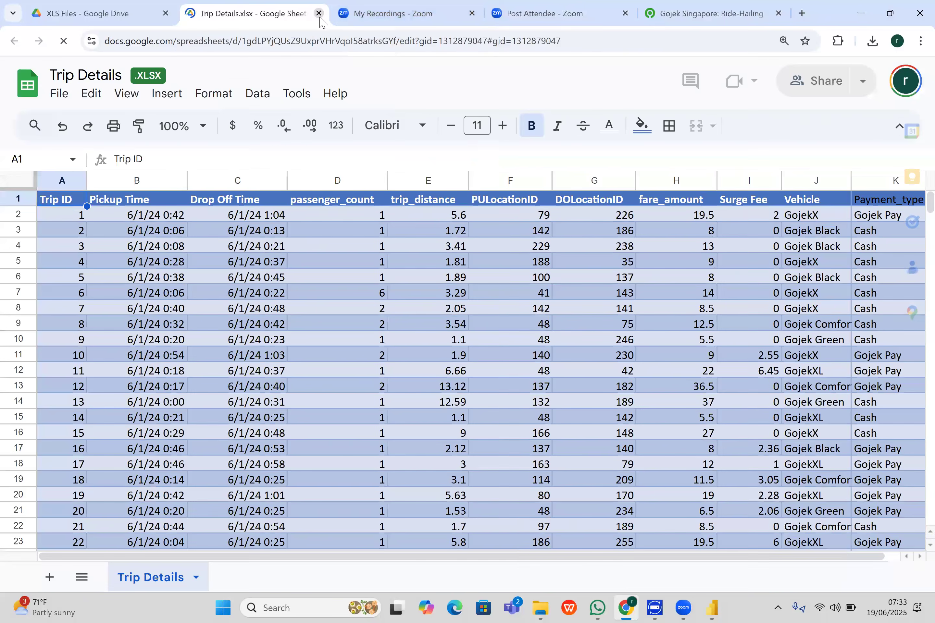
left_click(318, 14)
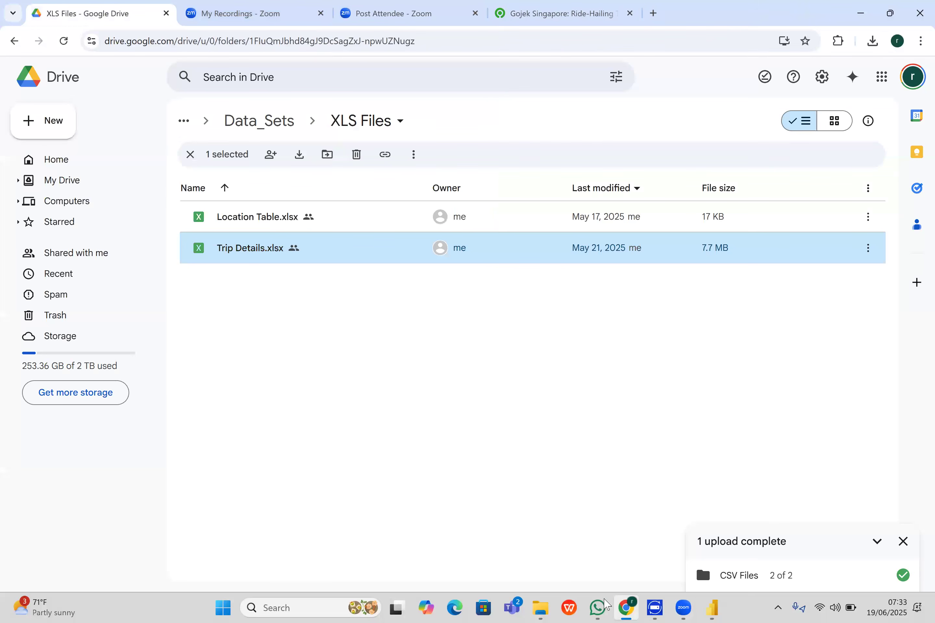
Switch to File Explorer, open the local Trip Details workbook from the Gojek Taxi Project folder, and dismiss the promotional banner
mouse_move(541, 608)
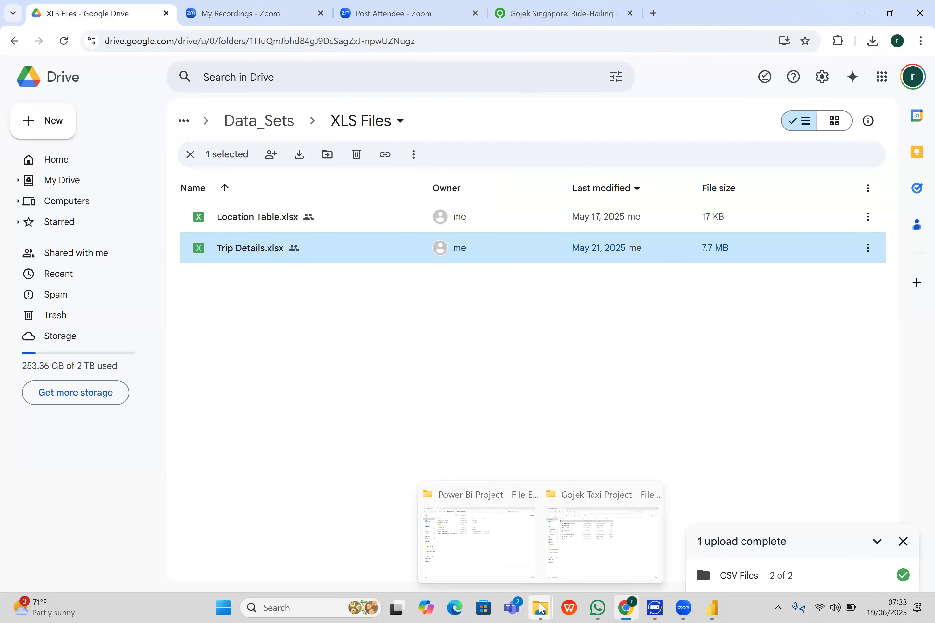
left_click(630, 554)
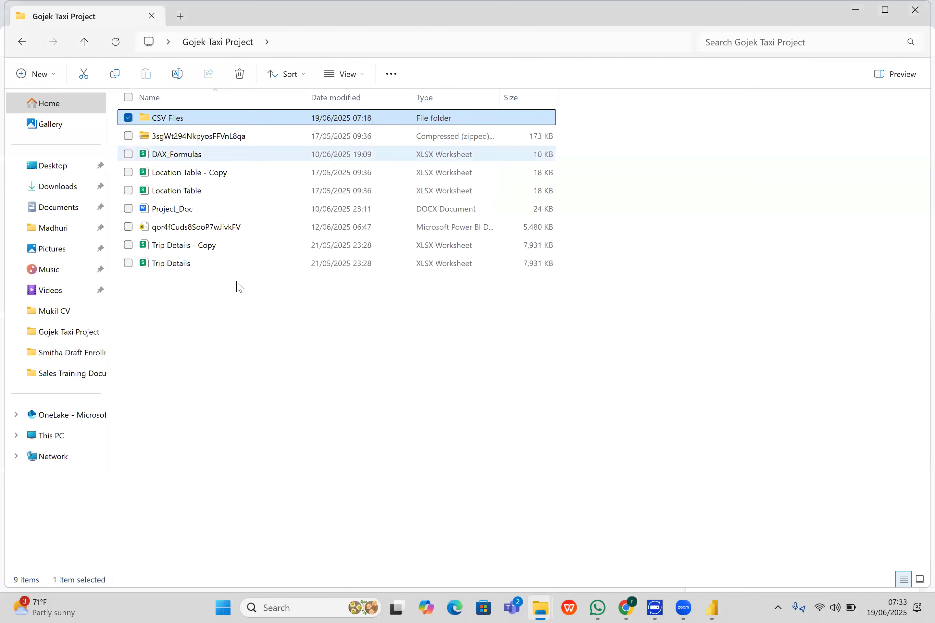
left_click(238, 294)
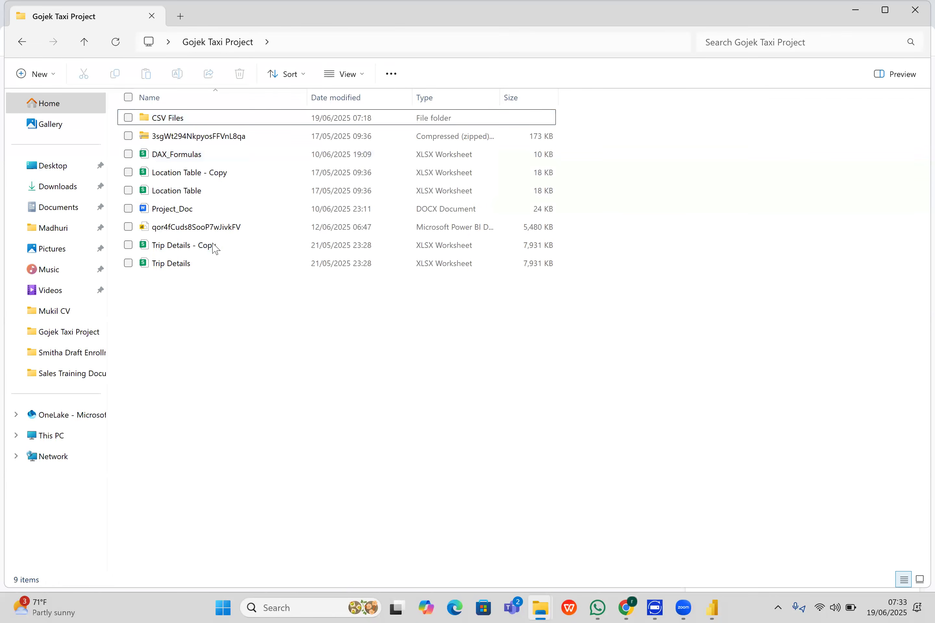
left_click(228, 267)
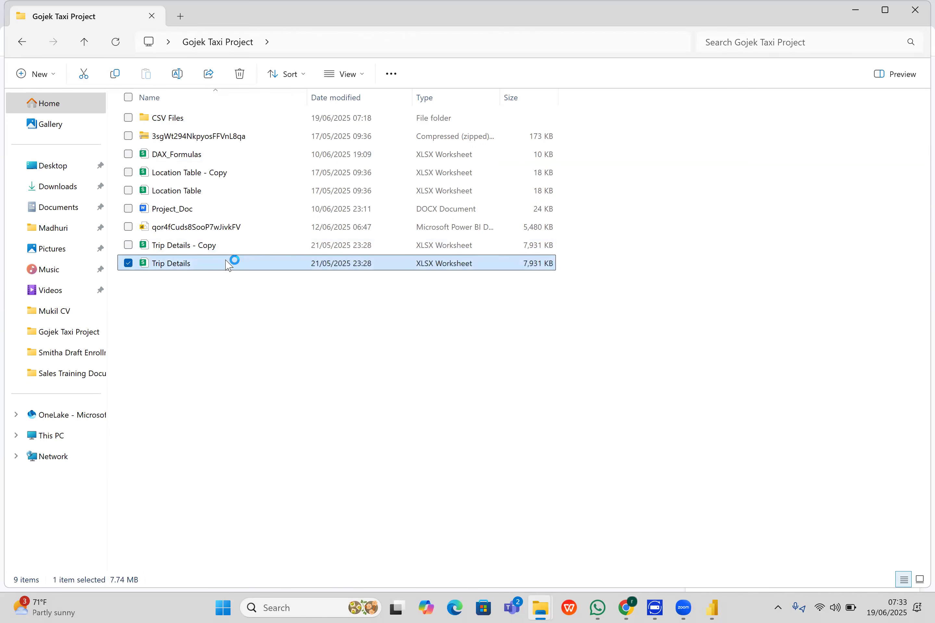
double_click(229, 266)
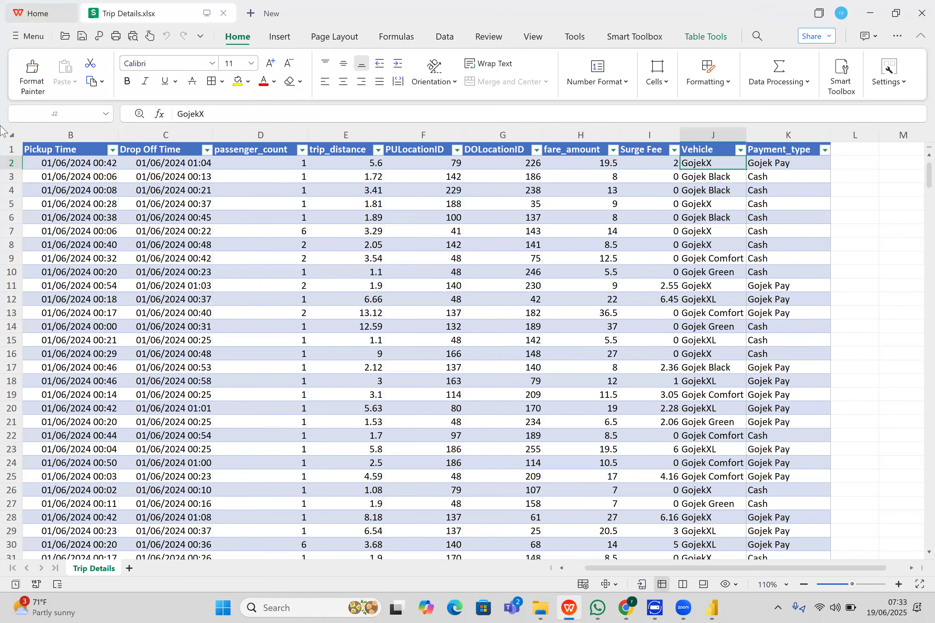
left_click(80, 145)
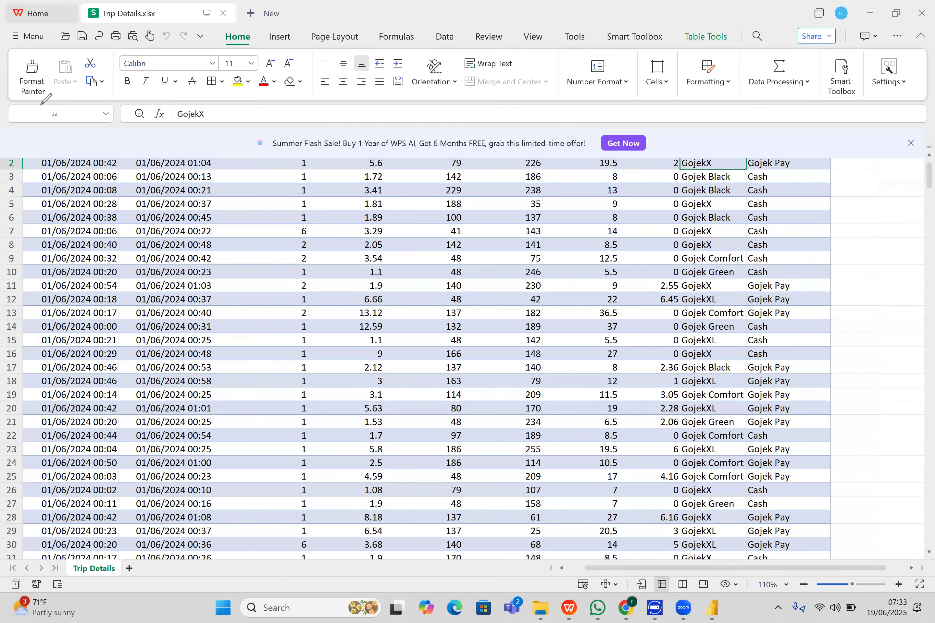
left_click(914, 145)
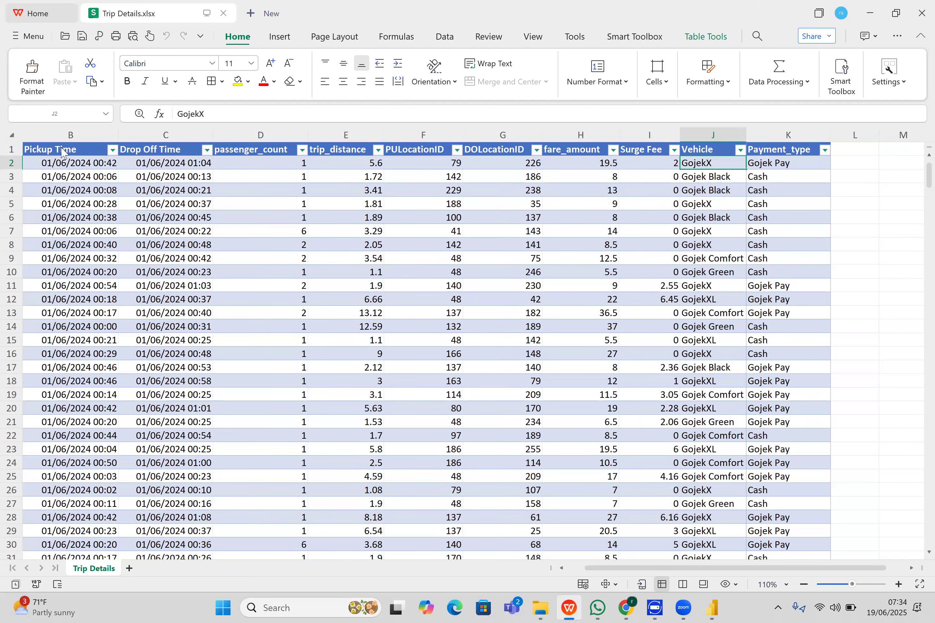
Draw a pointer line from each of the Pickup Time, Drop Off Time, passenger_count and trip_distance headers
left_click_drag(61, 146, 98, 114)
left_click_drag(163, 146, 217, 115)
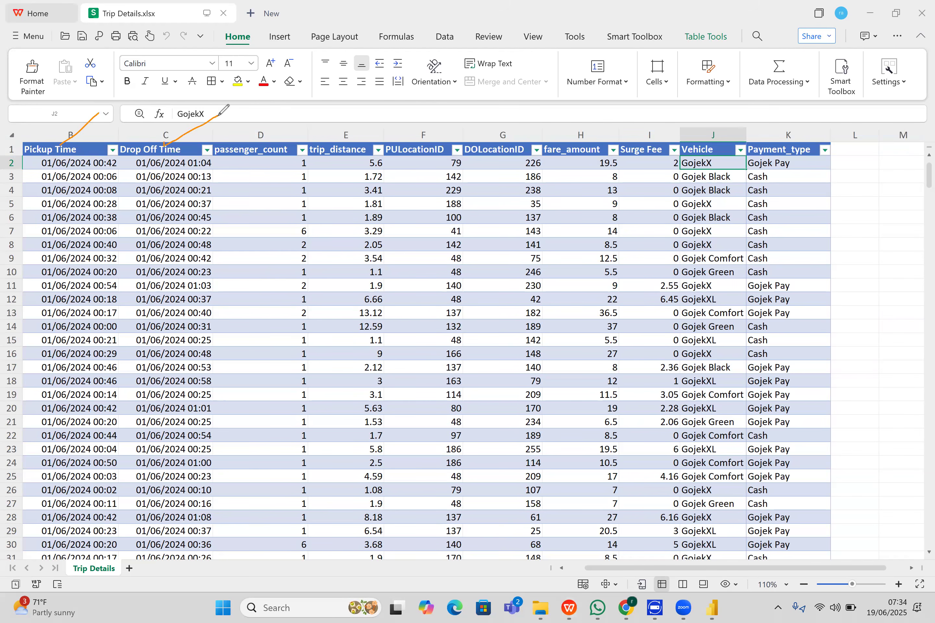
left_click_drag(267, 144, 332, 106)
left_click_drag(343, 144, 423, 74)
Circle the PULocationID and DOLocationID headers and draw an arrow leading away from each
mouse_move(379, 134)
left_mouse_down()
mouse_move(455, 152)
mouse_move(406, 167)
mouse_move(366, 147)
mouse_move(379, 140)
left_mouse_up()
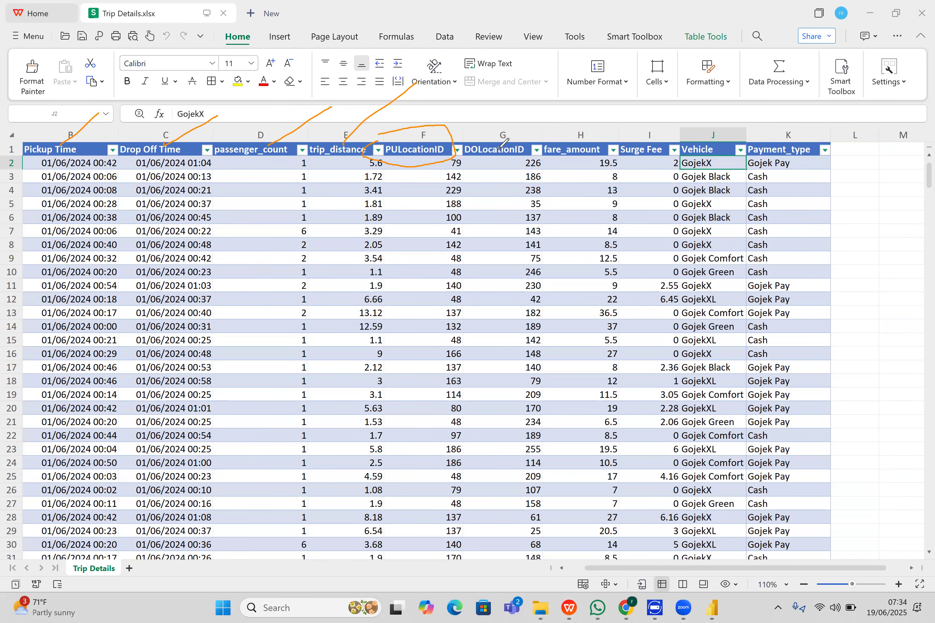
mouse_move(458, 142)
left_mouse_down()
mouse_move(536, 134)
mouse_move(515, 162)
mouse_move(459, 143)
mouse_move(479, 80)
left_mouse_up()
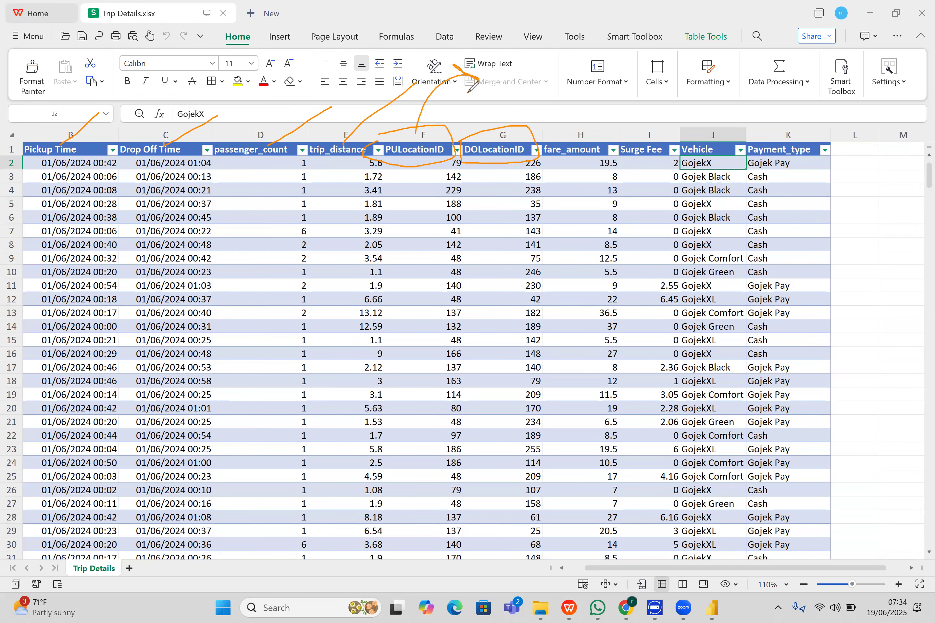
mouse_move(515, 131)
left_mouse_down()
mouse_move(573, 90)
mouse_move(565, 106)
left_mouse_up()
Circle pickup location 41, box the repeated 137 values in PULocationID with arrows pointing at them, and clear the annotations
mouse_move(441, 241)
left_mouse_down()
mouse_move(463, 230)
mouse_move(449, 224)
mouse_move(447, 234)
left_mouse_up()
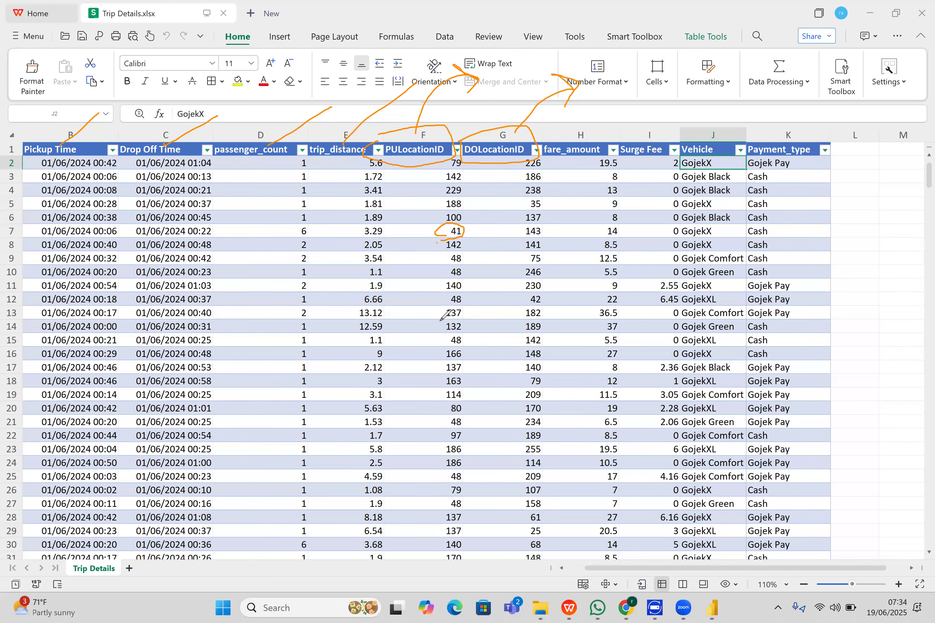
left_click(439, 513)
mouse_move(439, 512)
left_mouse_down()
mouse_move(461, 513)
mouse_move(463, 539)
mouse_move(440, 539)
mouse_move(439, 511)
mouse_move(439, 523)
left_mouse_up()
mouse_move(423, 484)
left_mouse_down()
mouse_move(440, 514)
mouse_move(443, 500)
left_mouse_up()
left_click_drag(417, 553, 439, 541)
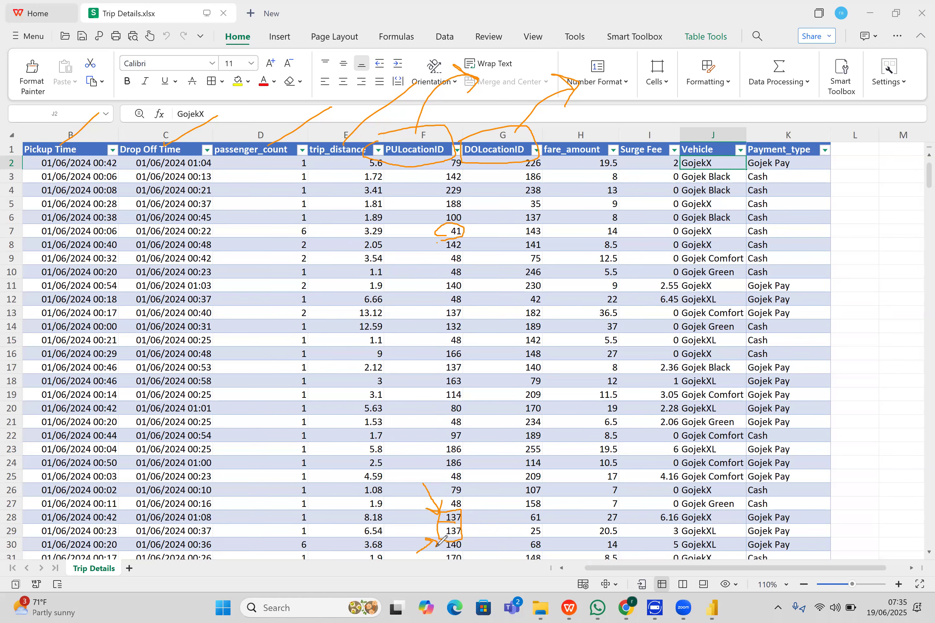
mouse_move(408, 478)
left_mouse_down()
mouse_move(462, 473)
mouse_move(468, 558)
mouse_move(421, 555)
mouse_move(410, 480)
left_mouse_up()
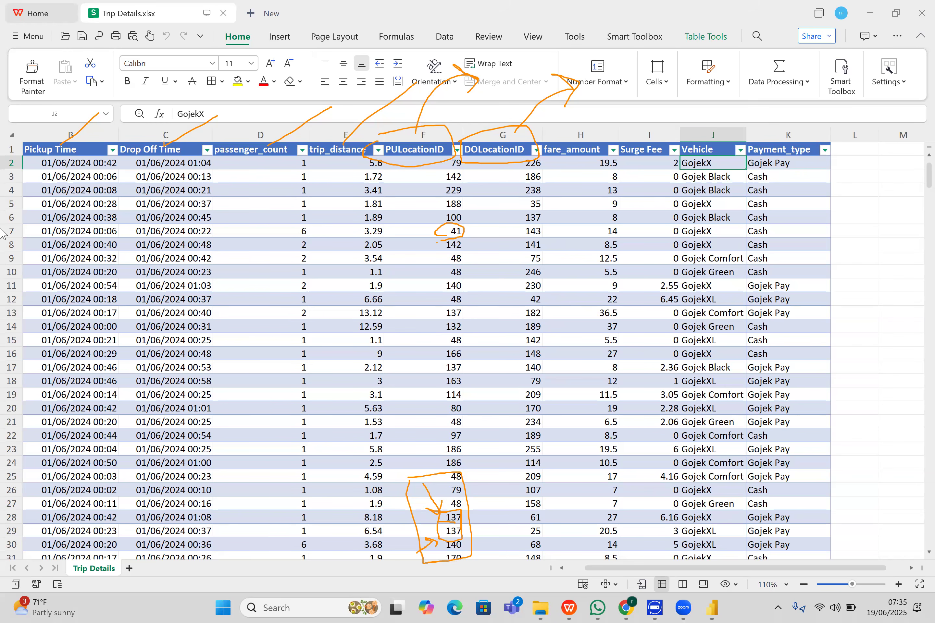
left_click(73, 389)
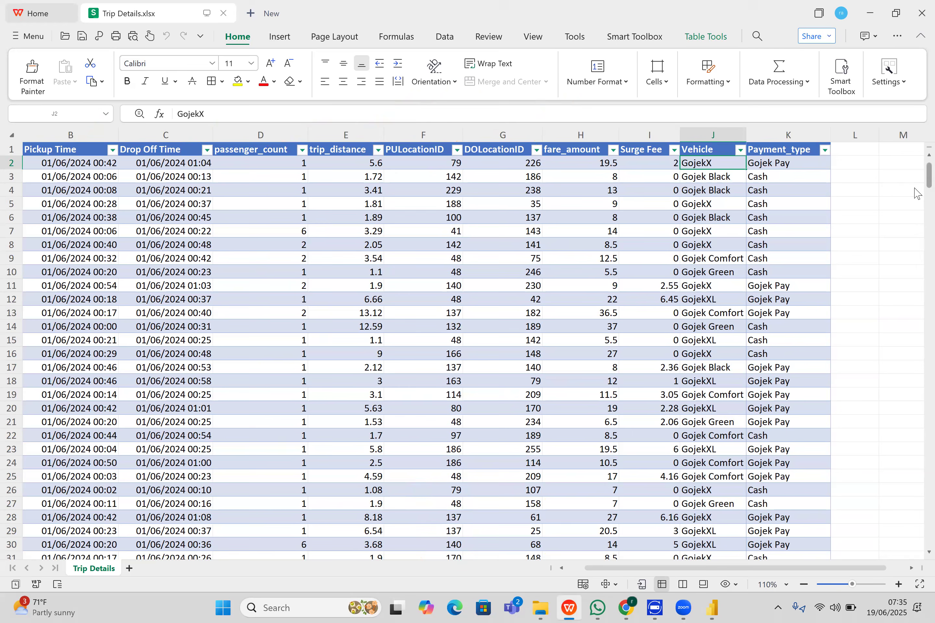
Look through the trip rows down to row 4581, checking the DOLocationID column for repeated location IDs
scroll(917, 197, "down", 20)
scroll(917, 197, "down", 20)
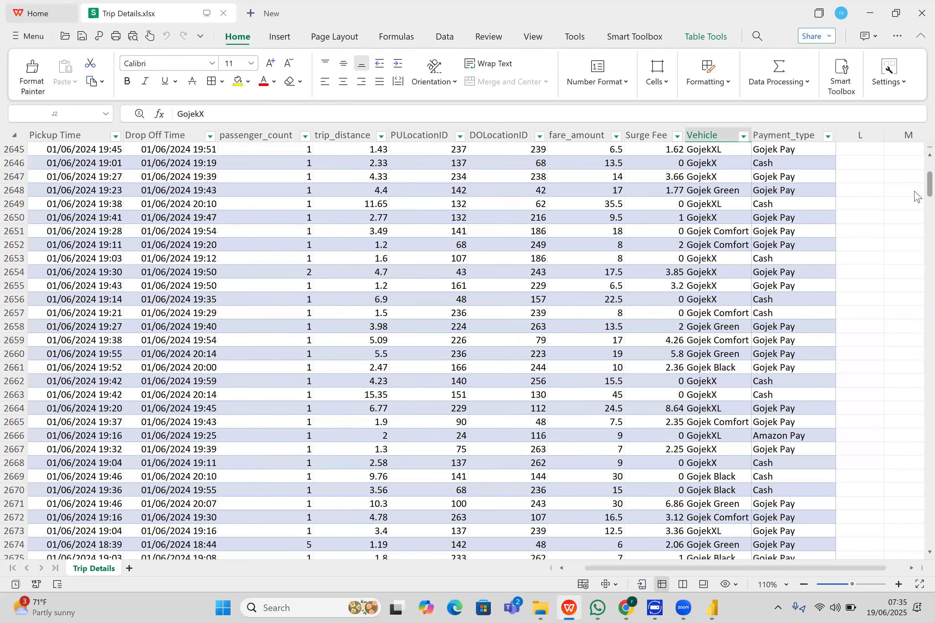
scroll(918, 197, "down", 20)
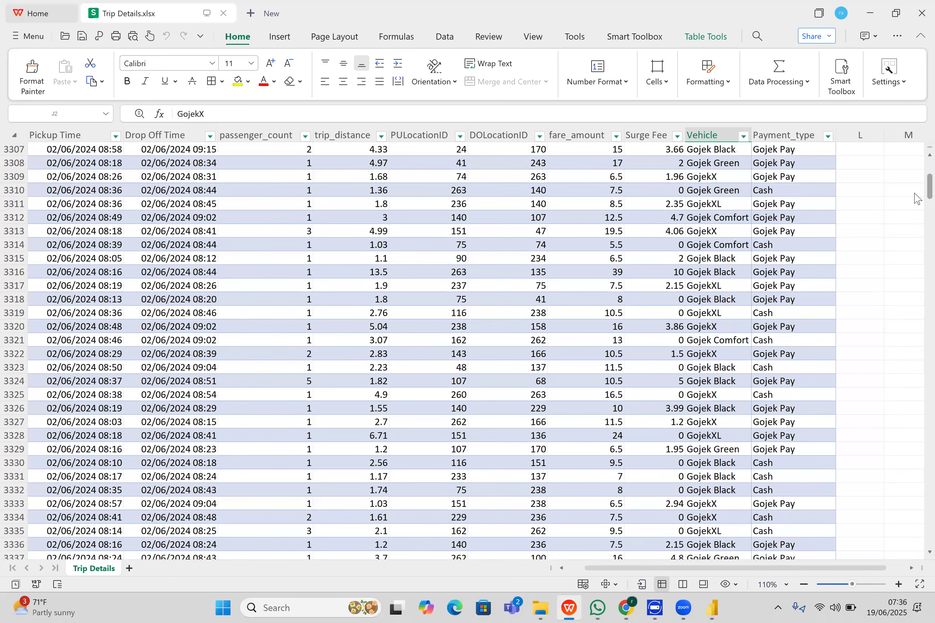
scroll(918, 199, "down", 20)
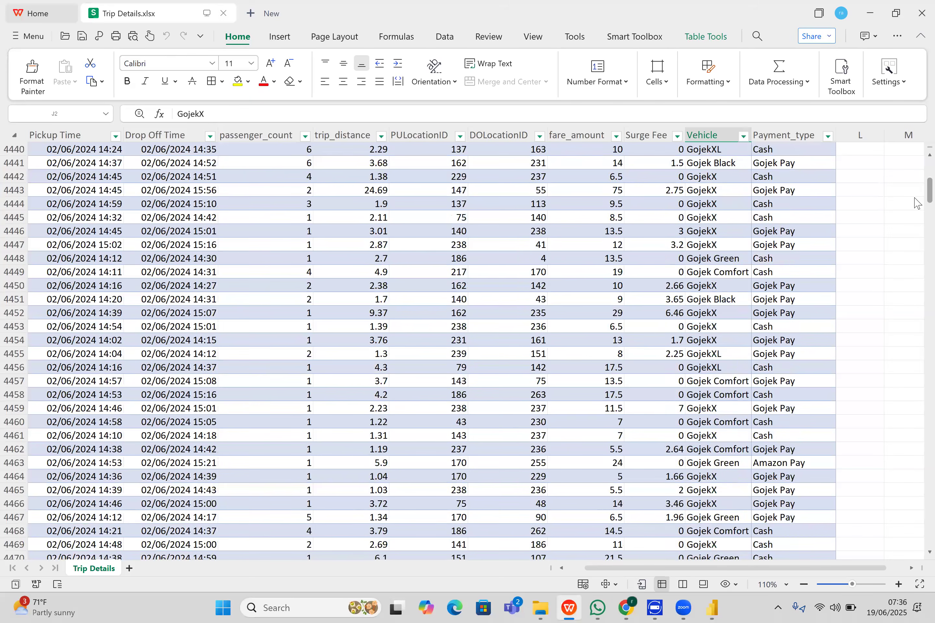
scroll(918, 203, "down", 5)
left_click(538, 171)
key("Down")
key("Down")
key("Down")
key("Down")
key("Down")
key("Down")
key("Down")
key("Up")
key("Down")
key("Down")
key("Down")
key("Down")
key("Down")
key("Down")
key("Down")
key("Down")
key("Down")
key("Down")
key("Down")
key("Down")
key("Down")
key("Down")
key("Down")
key("Down")
key("Down")
key("Down")
key("Down")
key("Down")
key("Down")
key("Down")
key("Down")
key("Down")
key("Down")
key("Down")
key("Down")
key("Down")
key("Down")
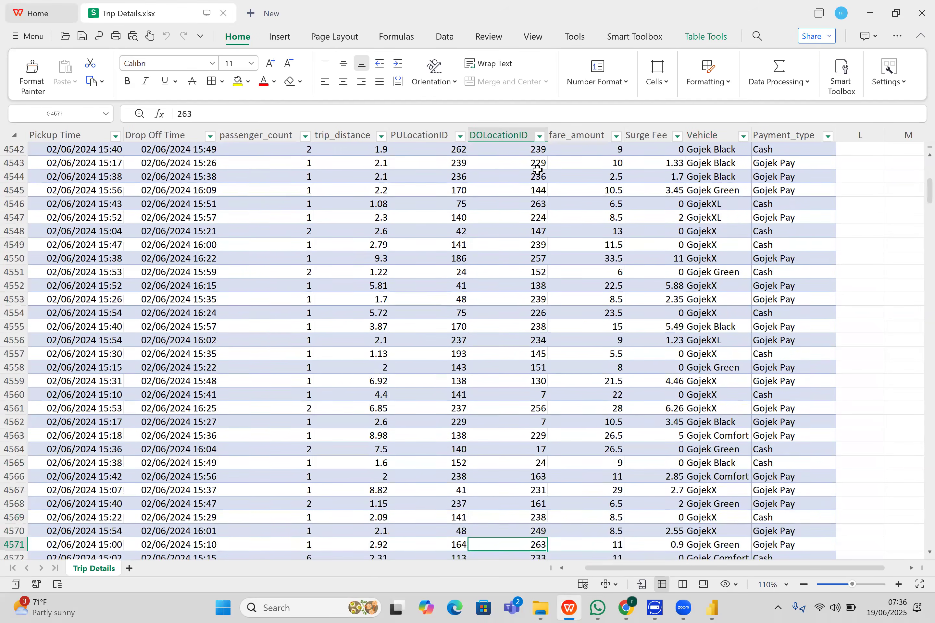
key("Down")
key("Up")
key("Down")
key("Down")
key("Down")
key("Down")
key("Down")
key("Down")
key("Down")
key("Down")
key("Down")
key("Down")
key("Down")
key("Down")
key("Up")
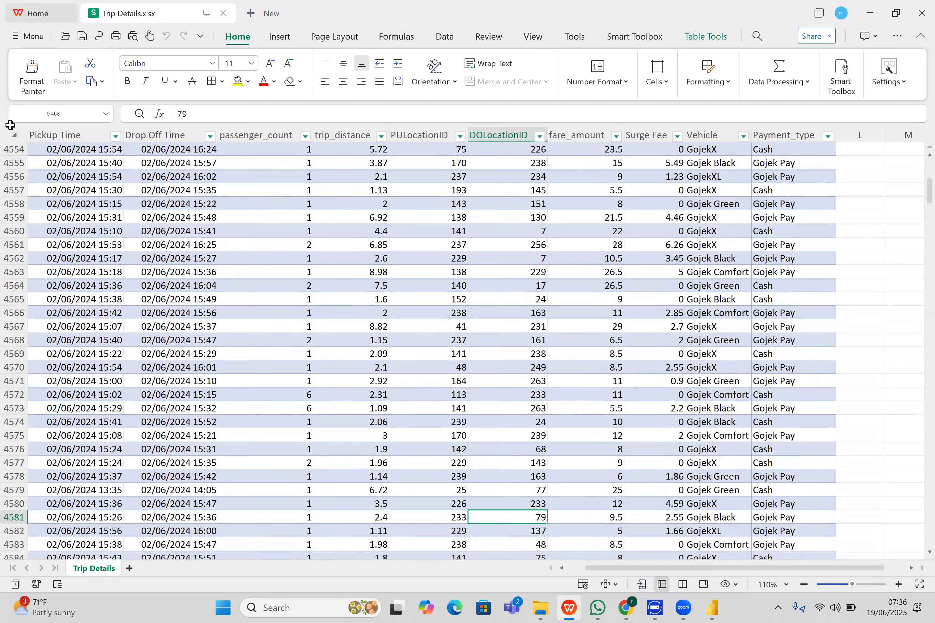
Circle the two 233 values in DOLocationID and draw two stick figures with arrows pointing to them
mouse_move(522, 401)
left_mouse_down()
mouse_move(555, 394)
mouse_move(528, 387)
mouse_move(524, 401)
left_mouse_up()
mouse_move(552, 493)
left_mouse_down()
mouse_move(525, 494)
mouse_move(523, 508)
mouse_move(547, 516)
mouse_move(561, 509)
mouse_move(543, 496)
left_mouse_up()
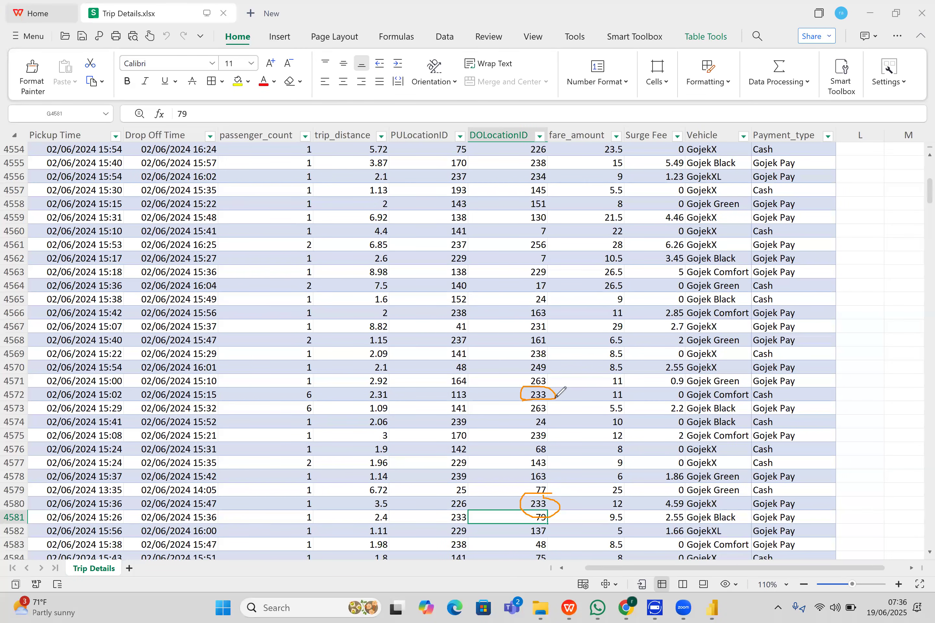
mouse_move(705, 303)
left_mouse_down()
mouse_move(680, 314)
mouse_move(705, 301)
mouse_move(679, 358)
left_mouse_up()
left_click_drag(689, 329, 710, 348)
mouse_move(832, 330)
left_mouse_down()
mouse_move(832, 356)
mouse_move(830, 330)
left_mouse_up()
mouse_move(821, 352)
left_mouse_down()
mouse_move(814, 386)
mouse_move(858, 374)
left_mouse_up()
left_click_drag(679, 324, 563, 391)
mouse_move(807, 365)
left_mouse_down()
mouse_move(564, 503)
mouse_move(586, 503)
left_mouse_up()
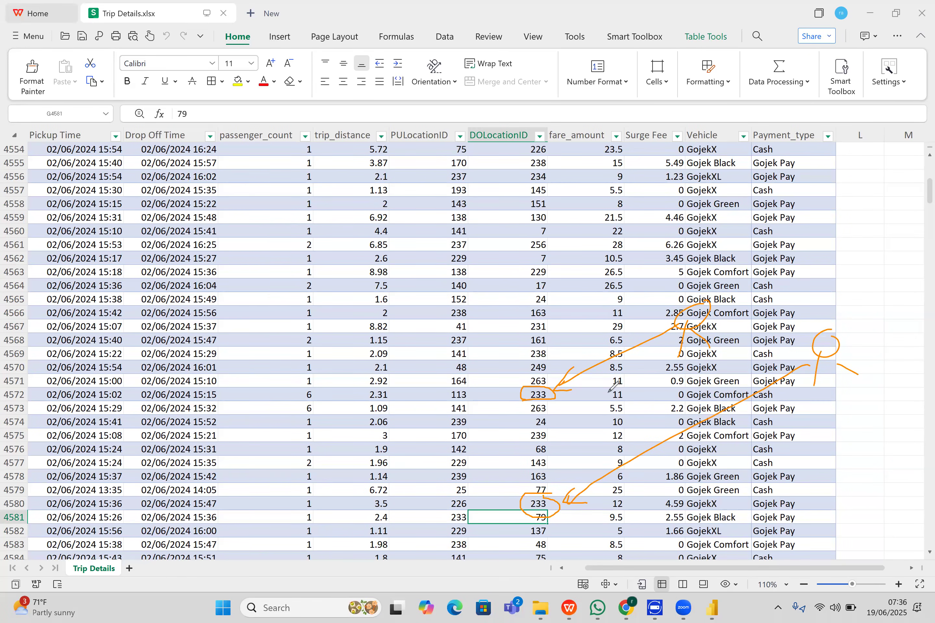
Box the PULocationID and DOLocationID headers and handwrite "FK" above each of them
mouse_move(381, 116)
left_mouse_down()
mouse_move(460, 116)
mouse_move(463, 149)
mouse_move(384, 166)
mouse_move(382, 118)
left_mouse_up()
mouse_move(468, 112)
left_mouse_down()
mouse_move(552, 107)
mouse_move(529, 161)
mouse_move(470, 147)
mouse_move(467, 114)
left_mouse_up()
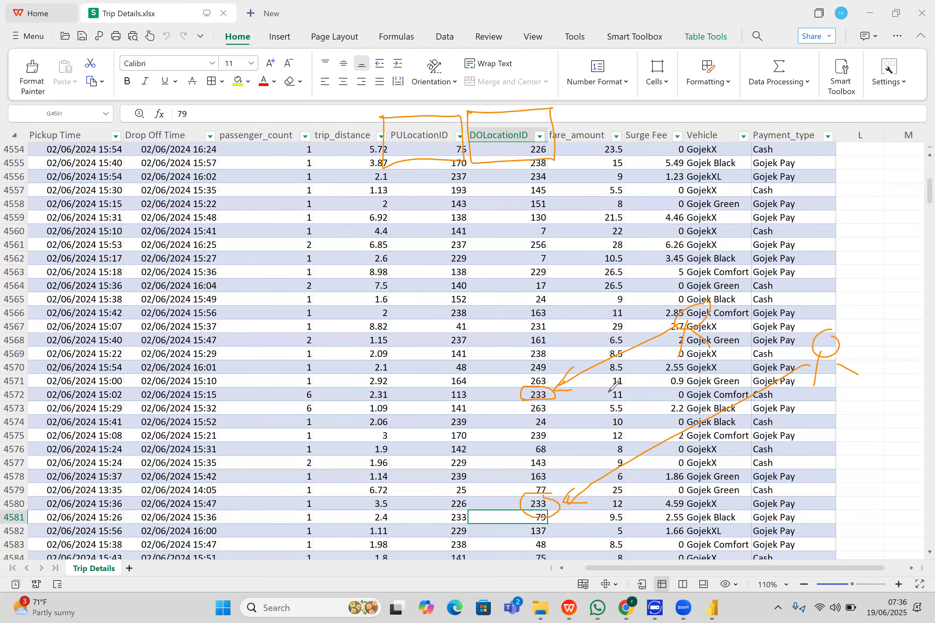
mouse_move(397, 68)
left_mouse_down()
mouse_move(409, 110)
mouse_move(388, 102)
left_mouse_up()
mouse_move(415, 73)
left_mouse_down()
mouse_move(420, 90)
mouse_move(430, 83)
left_mouse_up()
mouse_move(494, 50)
left_mouse_down()
mouse_move(499, 91)
mouse_move(498, 81)
left_mouse_up()
left_click_drag(515, 56, 521, 74)
left_click_drag(525, 66, 548, 63)
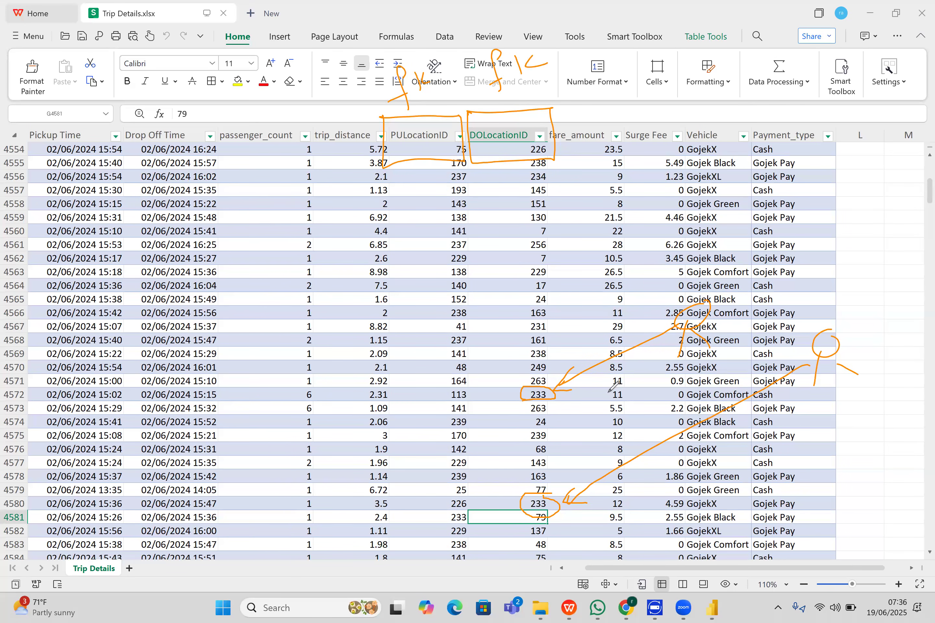
Mark the Trip Details.xlsx file name with a circle and the boxed handwritten word "Fact", and clear all annotations
mouse_move(99, 64)
left_mouse_down()
mouse_move(191, 18)
mouse_move(80, 42)
mouse_move(196, 105)
left_mouse_up()
mouse_move(173, 96)
left_mouse_down()
mouse_move(207, 60)
mouse_move(242, 138)
mouse_move(275, 97)
left_mouse_up()
mouse_move(256, 121)
left_mouse_down()
mouse_move(301, 69)
mouse_move(311, 106)
left_mouse_up()
left_click_drag(287, 89, 329, 64)
mouse_move(221, 175)
left_mouse_down()
mouse_move(329, 46)
mouse_move(196, 88)
mouse_move(221, 174)
left_mouse_up()
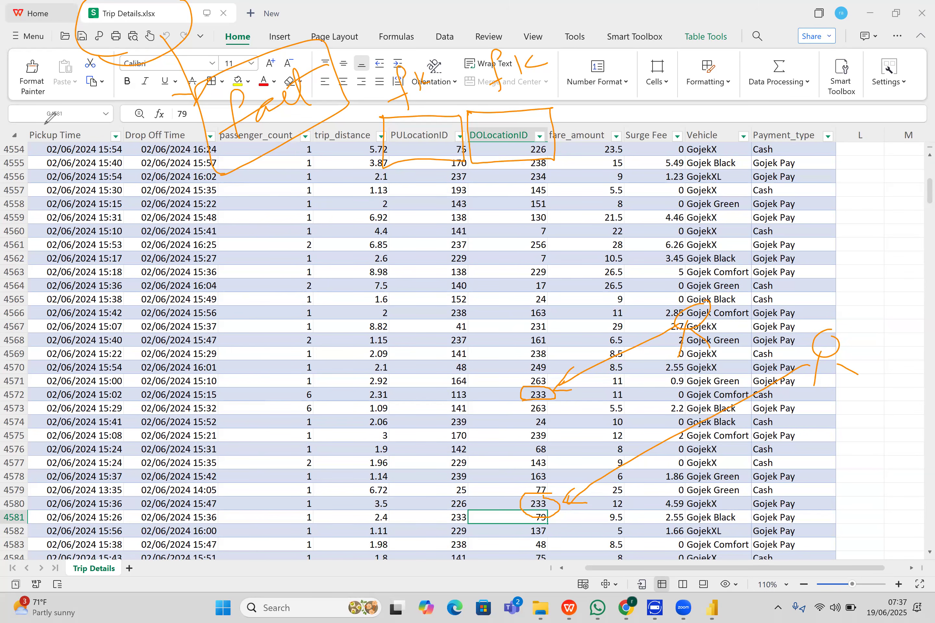
key("Escape")
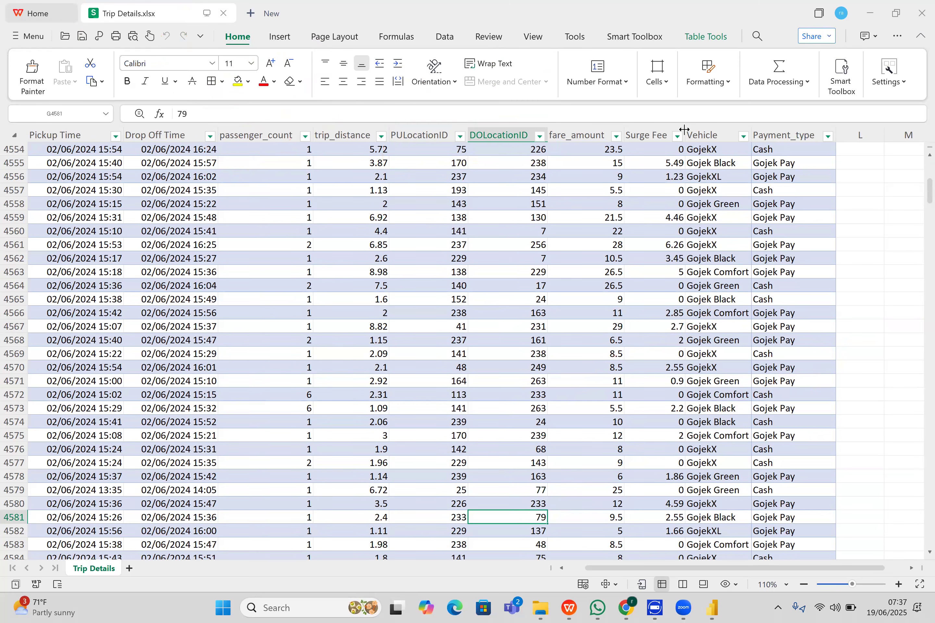
Look at the fare_amount, Surge Fee, Vehicle and Payment_type values in rows 4554 and 4555
left_click(608, 149)
left_click(652, 150)
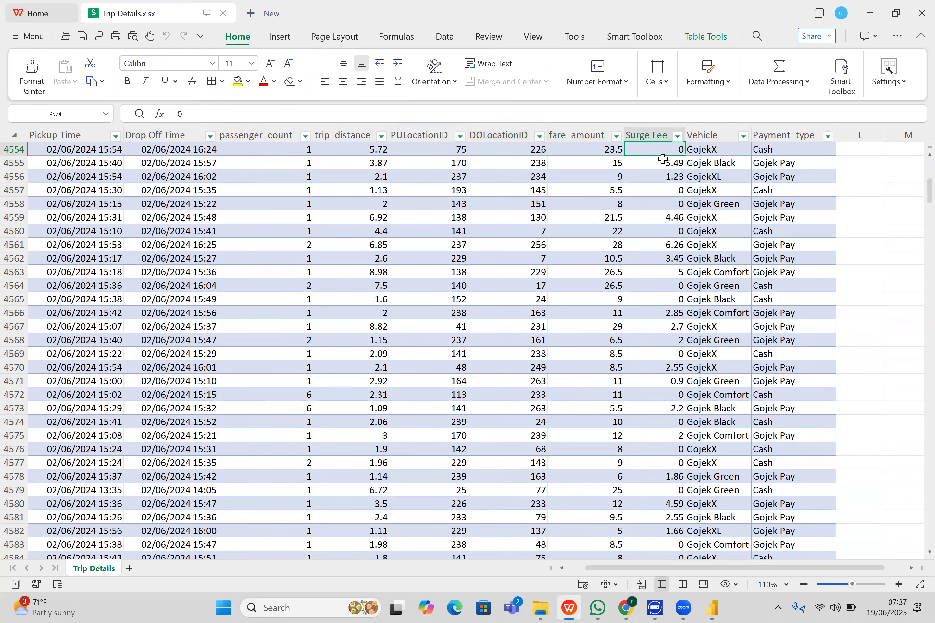
left_click(666, 162)
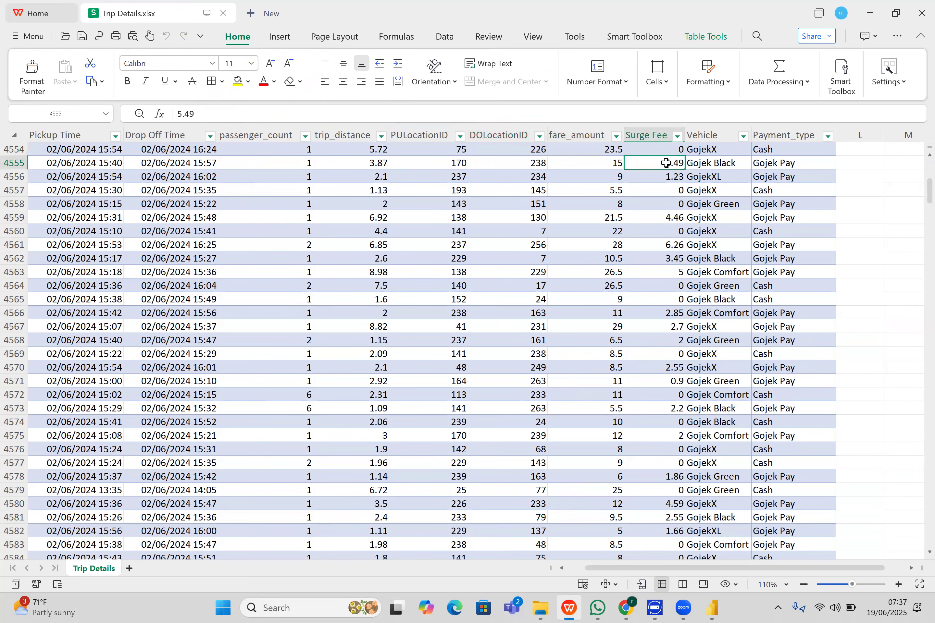
left_click(724, 165)
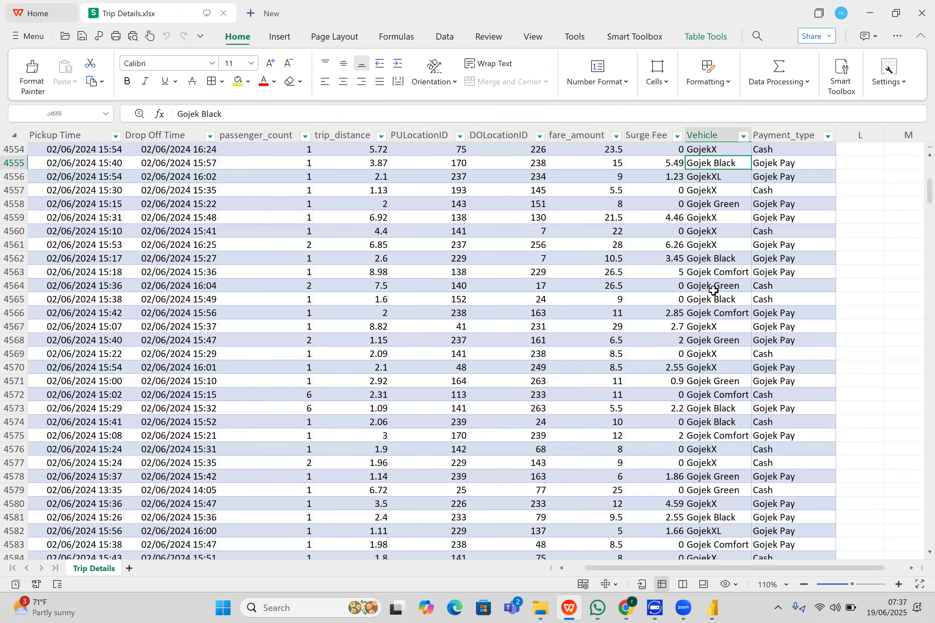
left_click(776, 165)
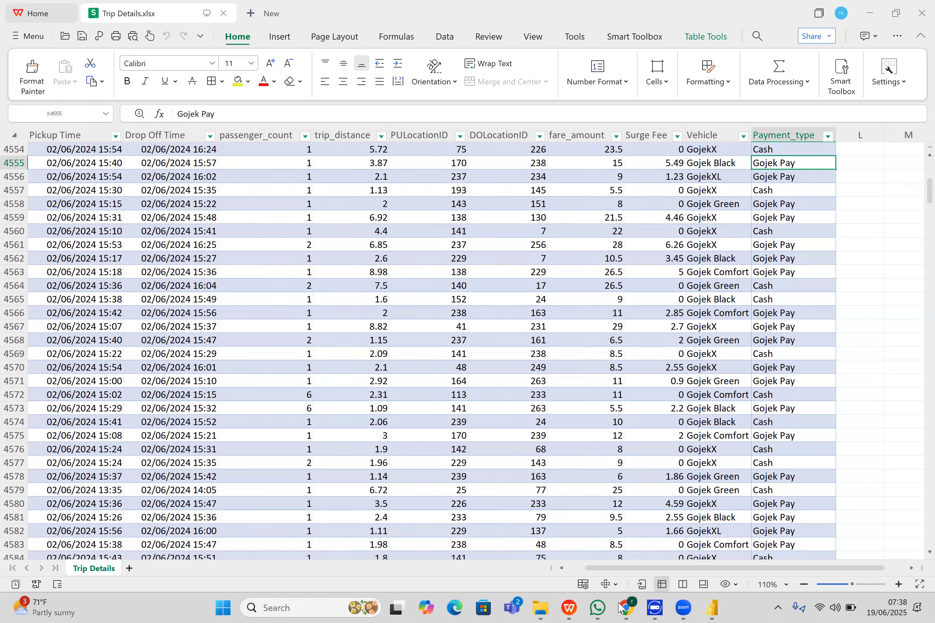
Switch to File Explorer and open the Location Table workbook from the Gojek Taxi Project folder
mouse_move(546, 608)
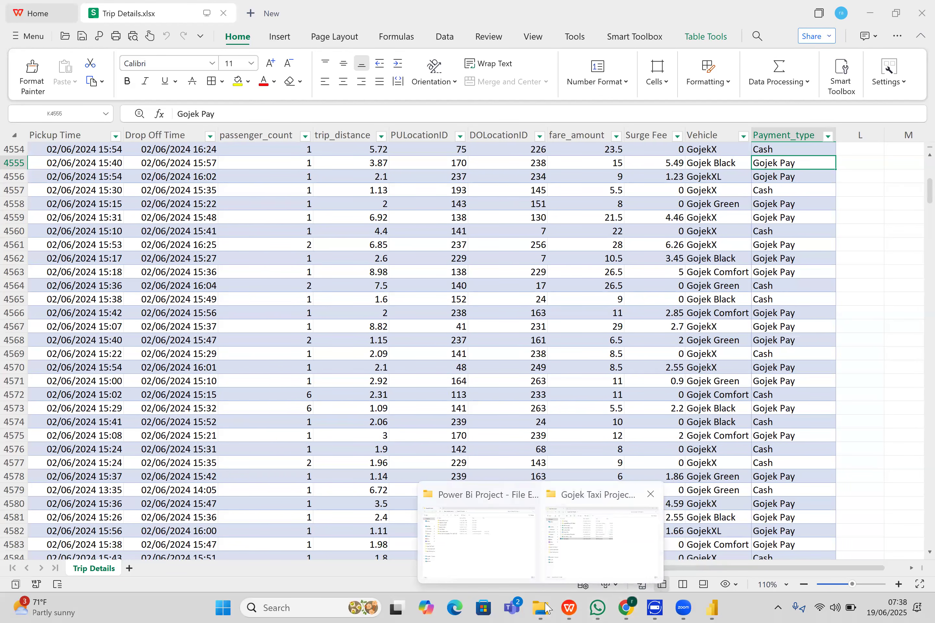
double_click(203, 191)
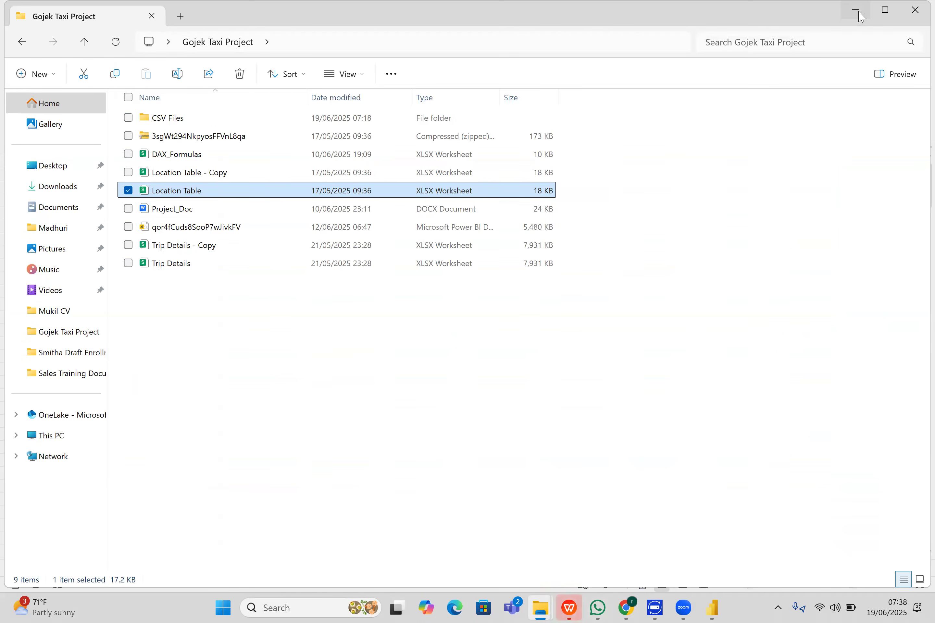
mouse_move(566, 605)
left_click(623, 559)
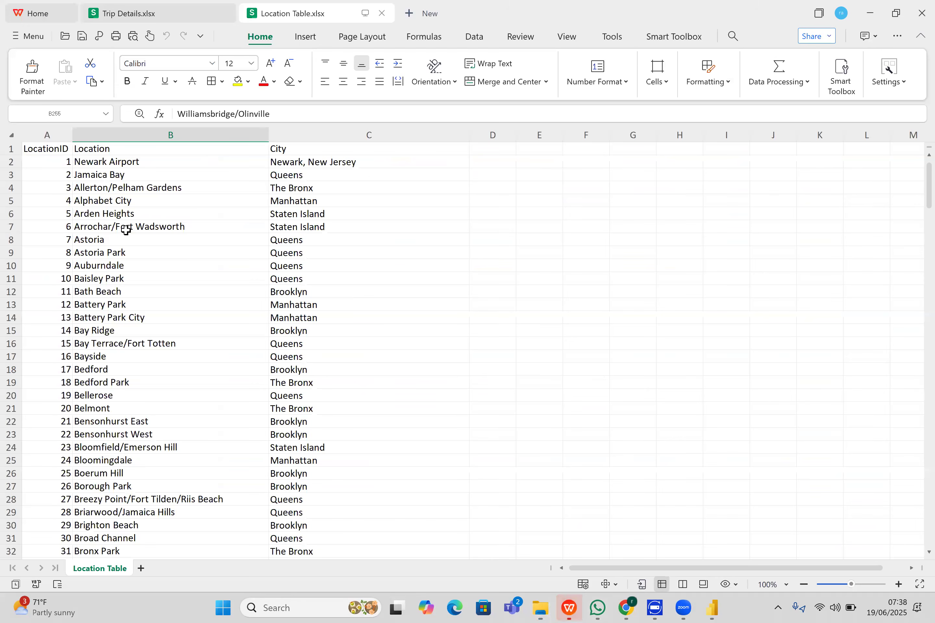
Look at the LocationID, Location and City columns of the location table, using the Newark Airport row as the example
left_click(56, 136)
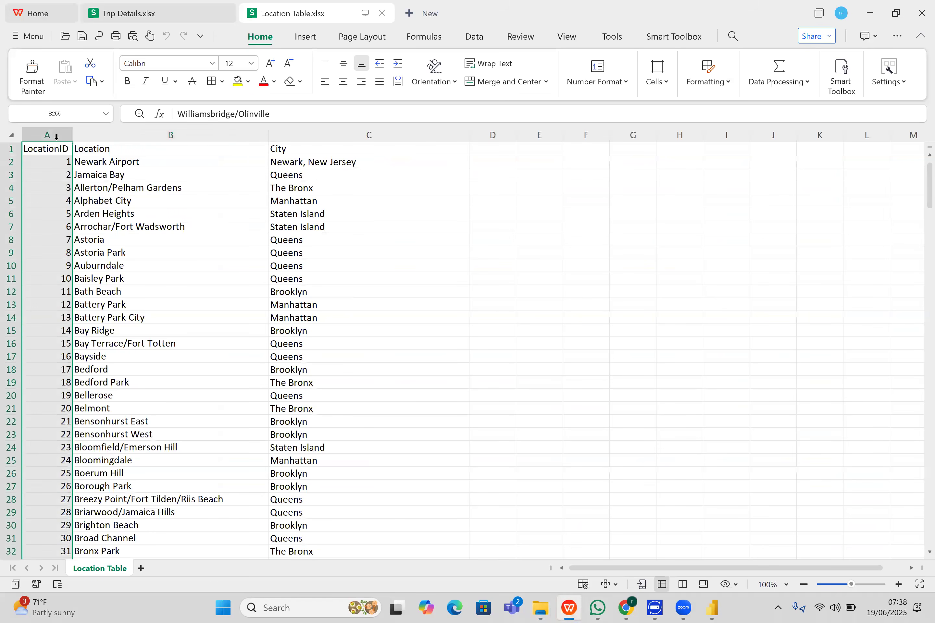
left_click(126, 151)
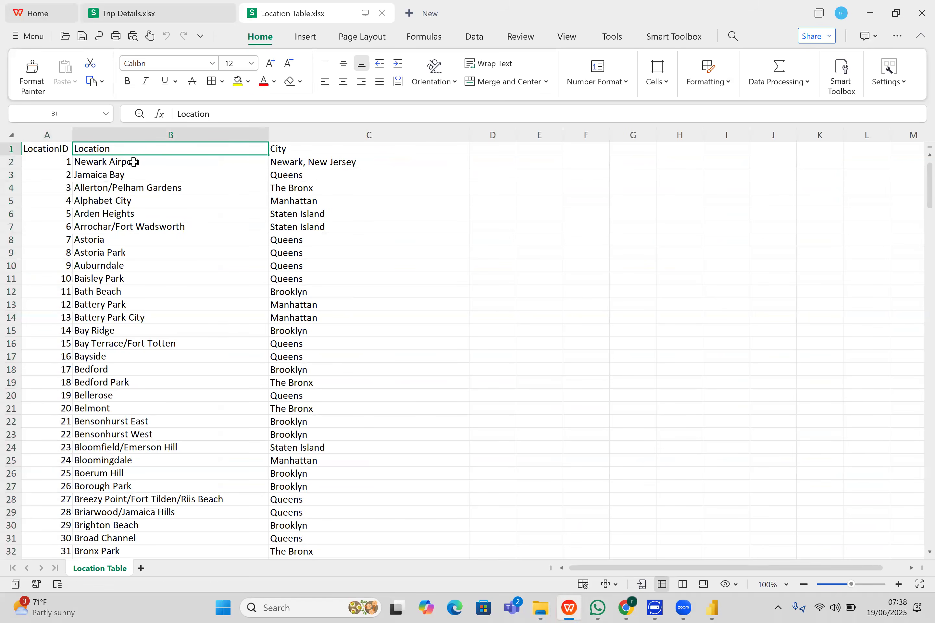
left_click(135, 163)
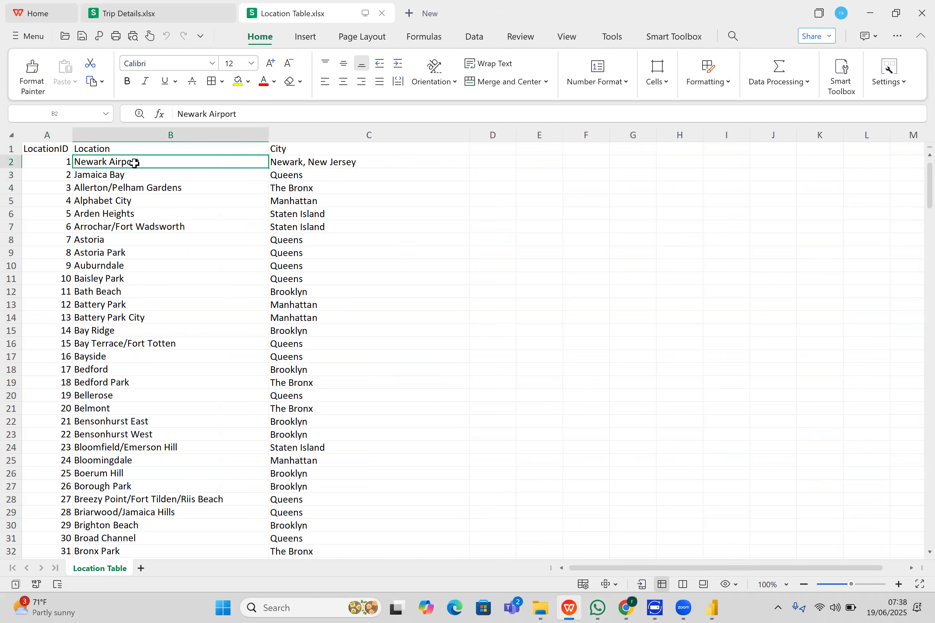
left_click(319, 164)
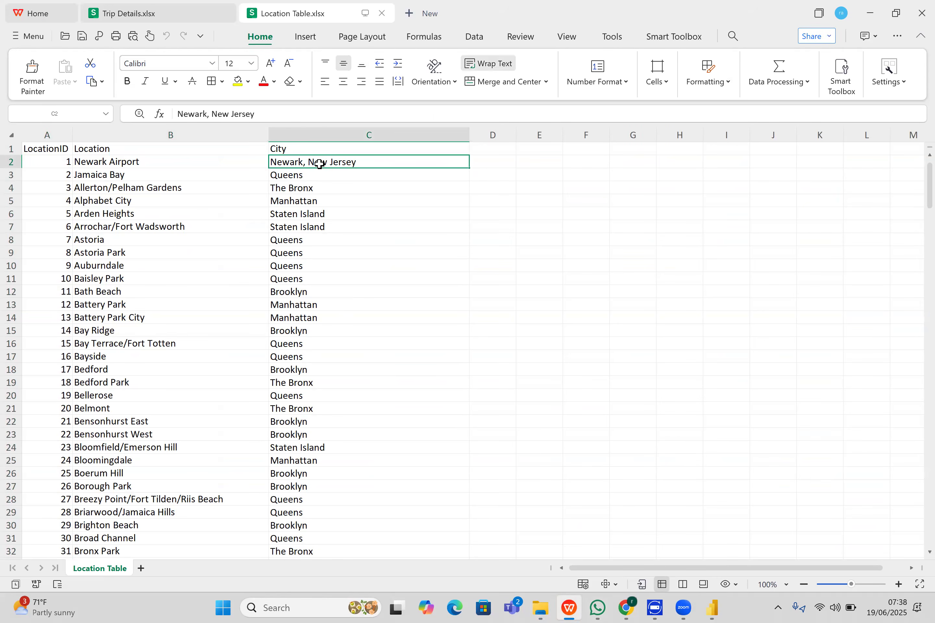
left_click(130, 162)
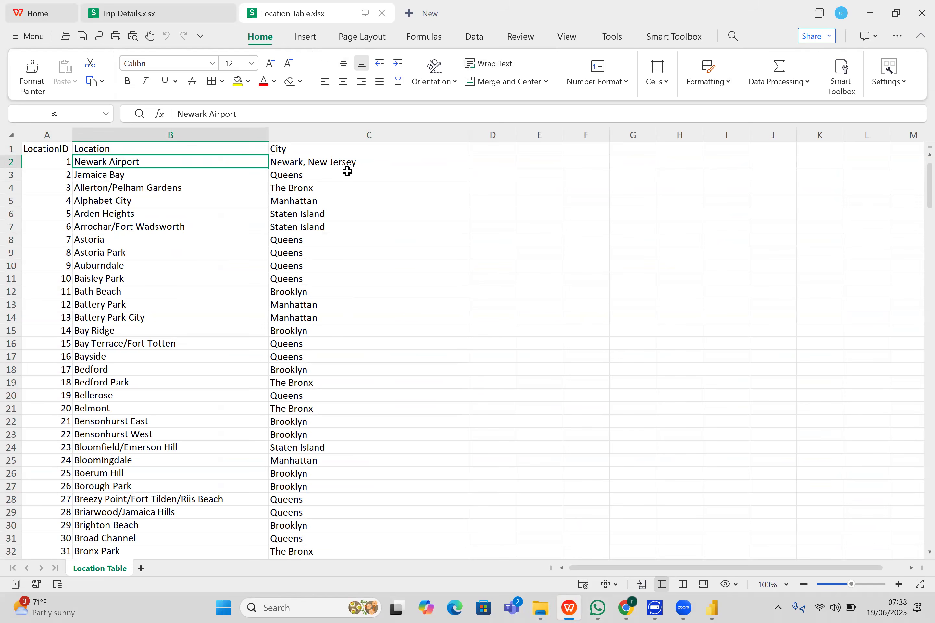
left_click(373, 162)
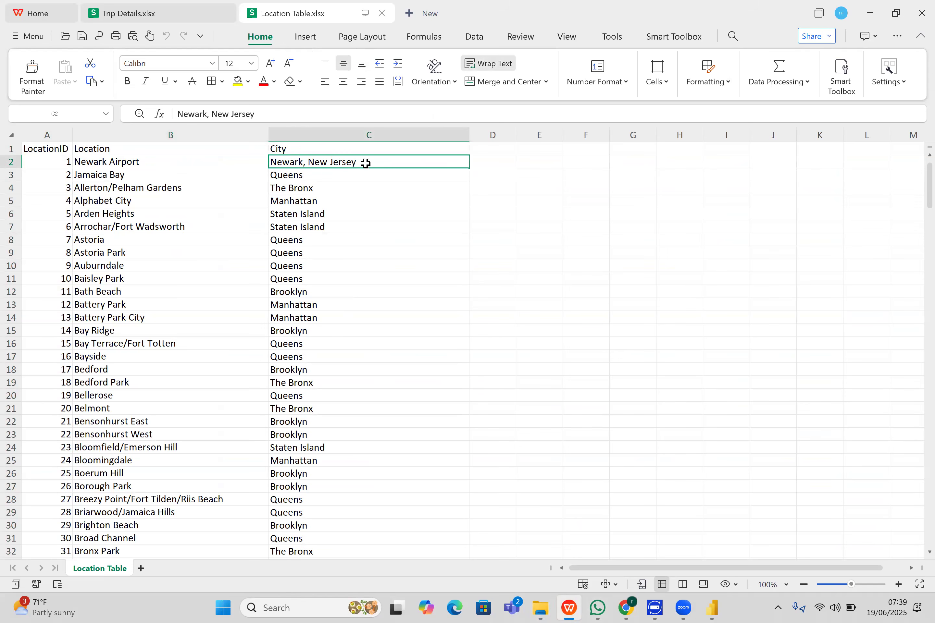
left_click(195, 167)
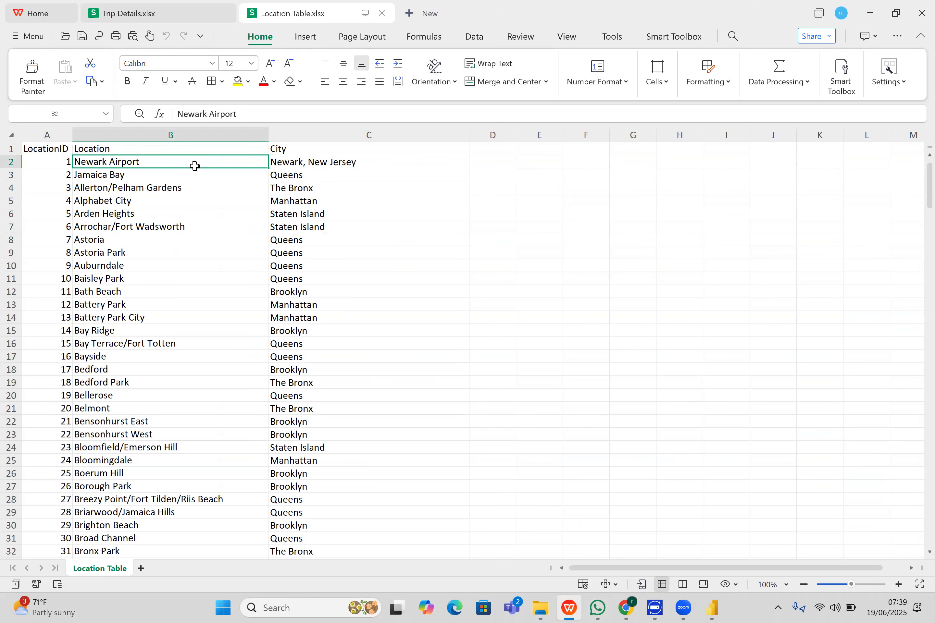
Step through the first LocationID values, compare them with PULocationID and DOLocationID in Trip Details, and return to the location table
left_click(59, 160)
key("Down")
key("Down")
key("Down")
key("Down")
key("Down")
key("Down")
key("Down")
key("Down")
key("Down")
key("Down")
key("Down")
key("Down")
key("Down")
key("Down")
key("Down")
key("Down")
key("Down")
key("Down")
key("Down")
key("Down")
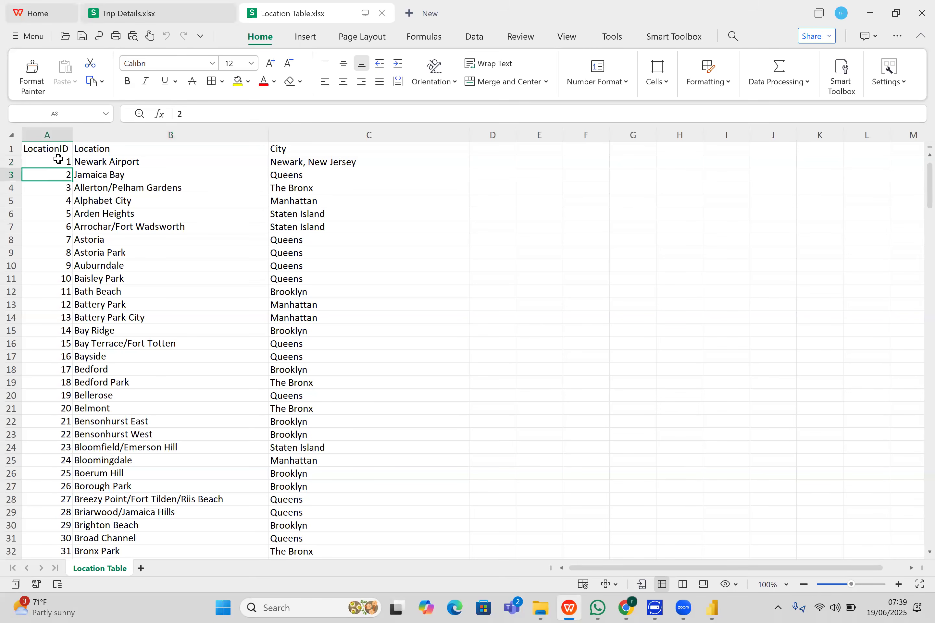
key("Up")
key("Up")
key("Up")
key("Up")
key("Up")
key("Up")
key("Up")
key("Up")
key("Up")
key("Up")
key("Up")
key("Up")
key("Up")
key("Up")
key("Up")
key("Up")
key("Up")
key("Up")
key("Up")
key("Up")
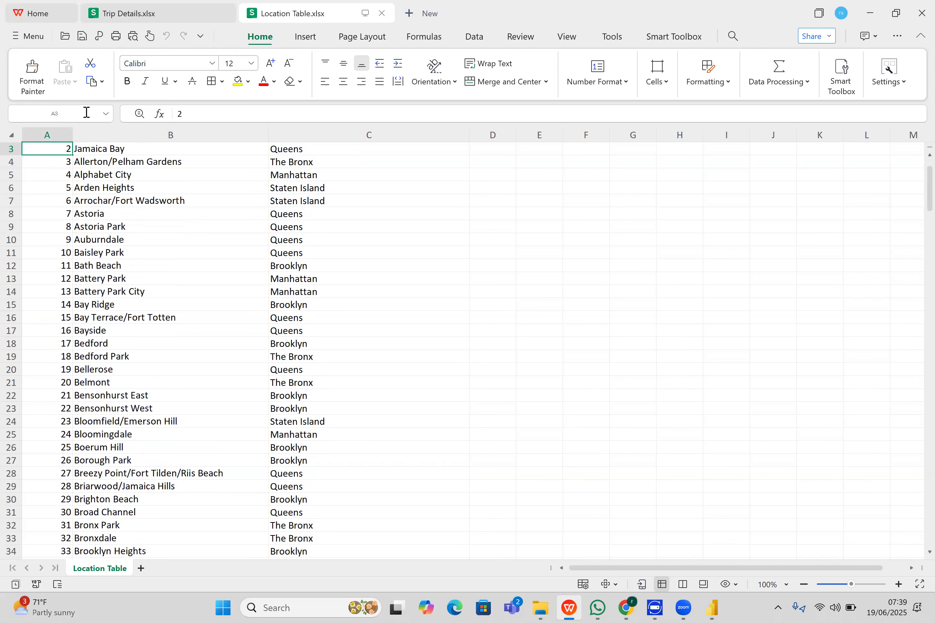
left_click(160, 16)
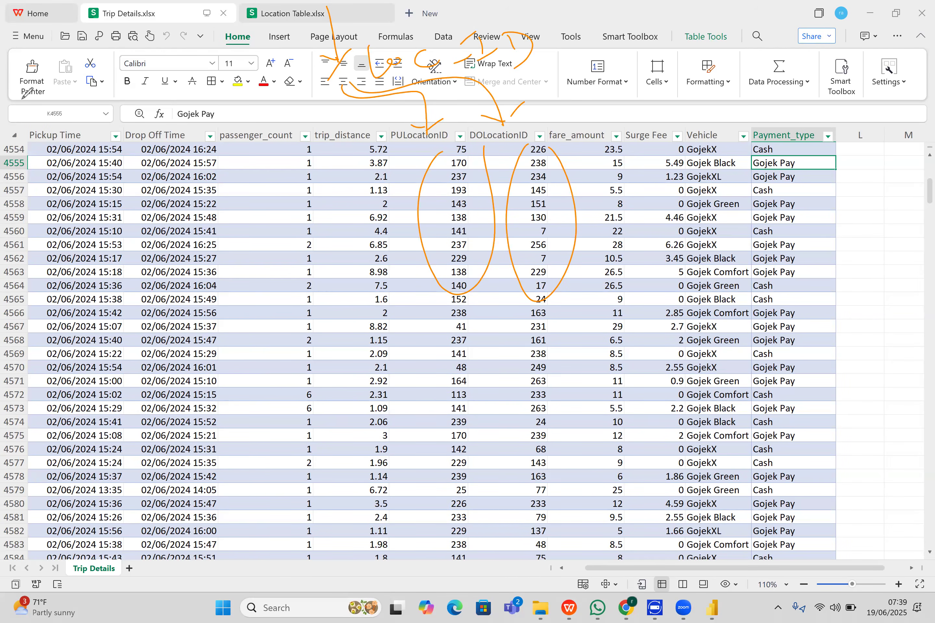
left_click(324, 13)
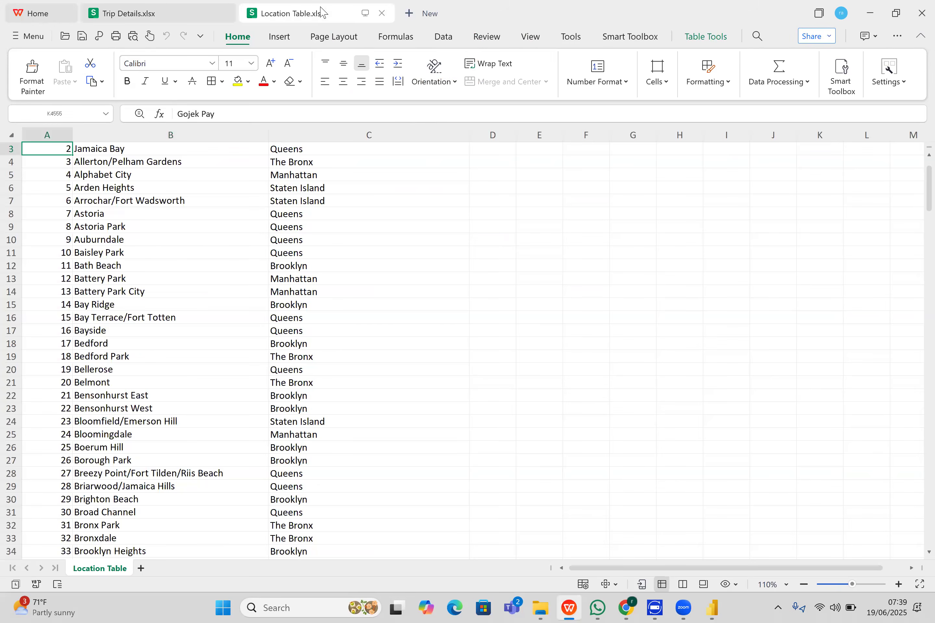
Return to the start of the location table and look at its LocationID column and the neighbouring Location and City columns
scroll(51, 403, "up", 1)
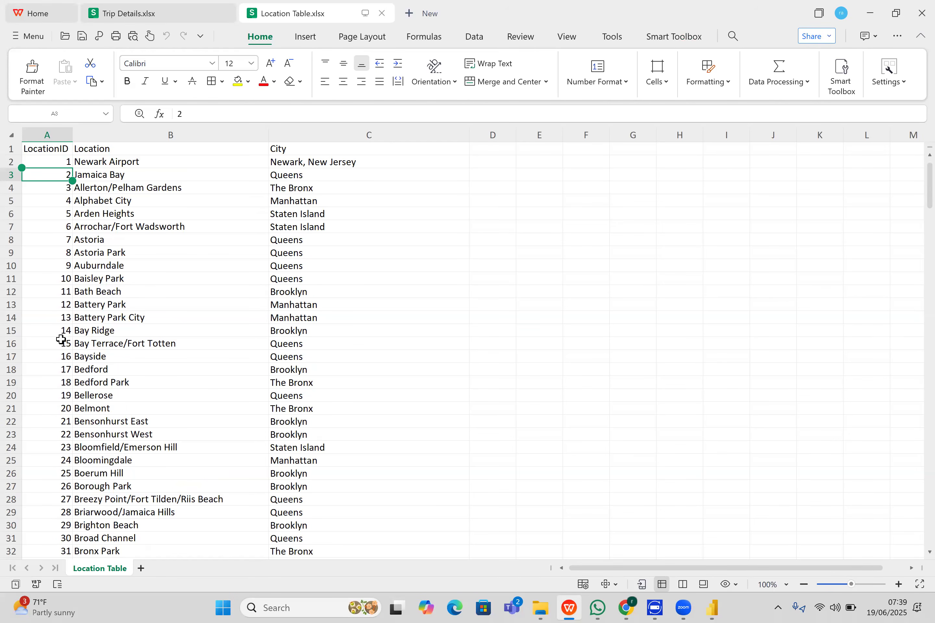
left_click_drag(42, 102, 61, 141)
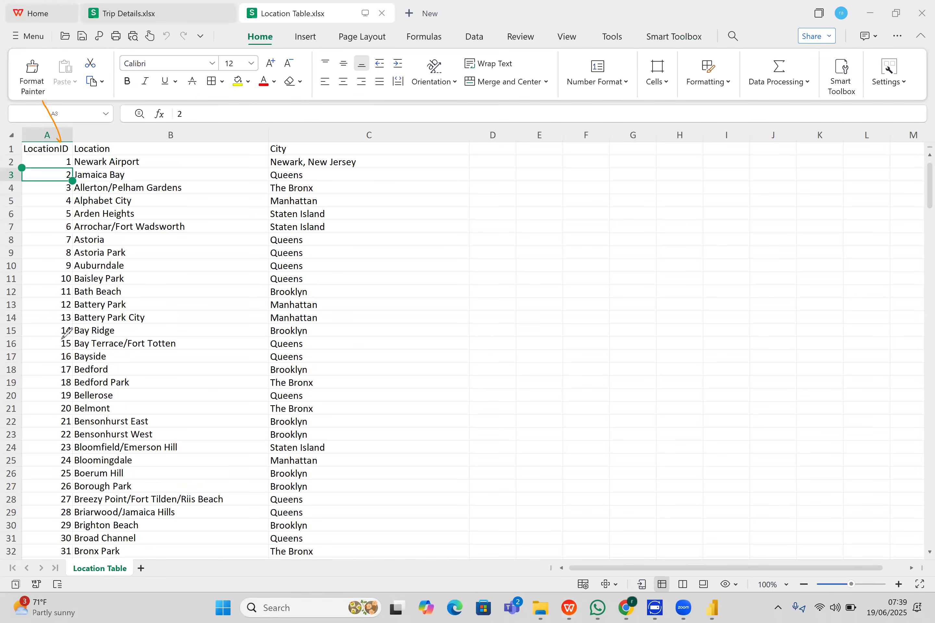
left_click_drag(53, 95, 107, 73)
mouse_move(277, 39)
left_mouse_down()
mouse_move(312, 0)
mouse_move(282, 54)
left_mouse_up()
left_click_drag(337, 38, 416, 70)
left_click_drag(397, 65, 428, 57)
left_click_drag(430, 55, 422, 75)
mouse_move(446, 59)
left_mouse_down()
mouse_move(454, 79)
mouse_move(442, 86)
left_mouse_up()
mouse_move(480, 60)
left_mouse_down()
mouse_move(473, 79)
mouse_move(515, 58)
mouse_move(525, 82)
left_mouse_up()
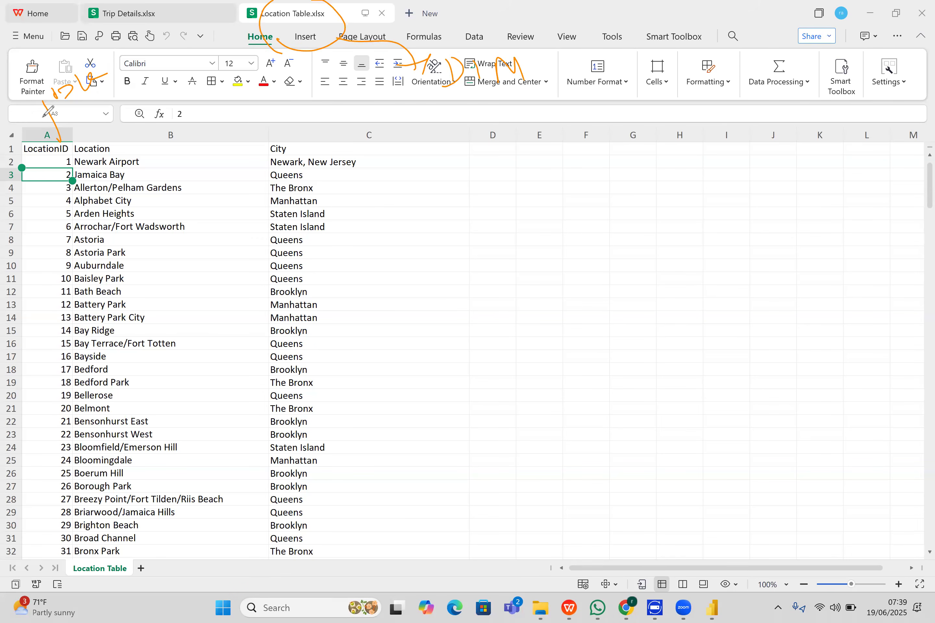
Switch back to Trip Details and look through the Trip ID and Pickup Time values from row 4563 onwards
left_click(173, 12)
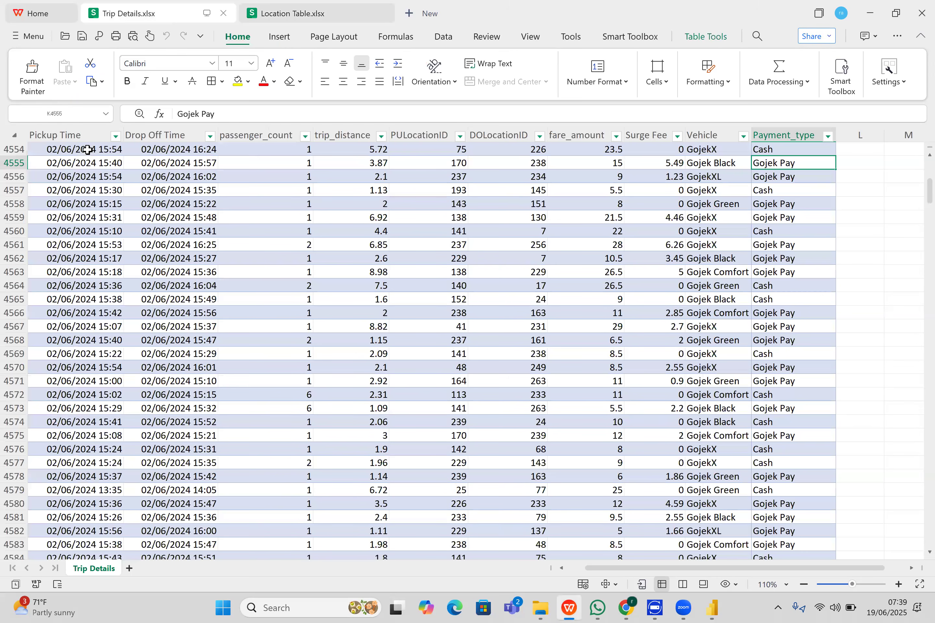
left_click(189, 266)
key("Left")
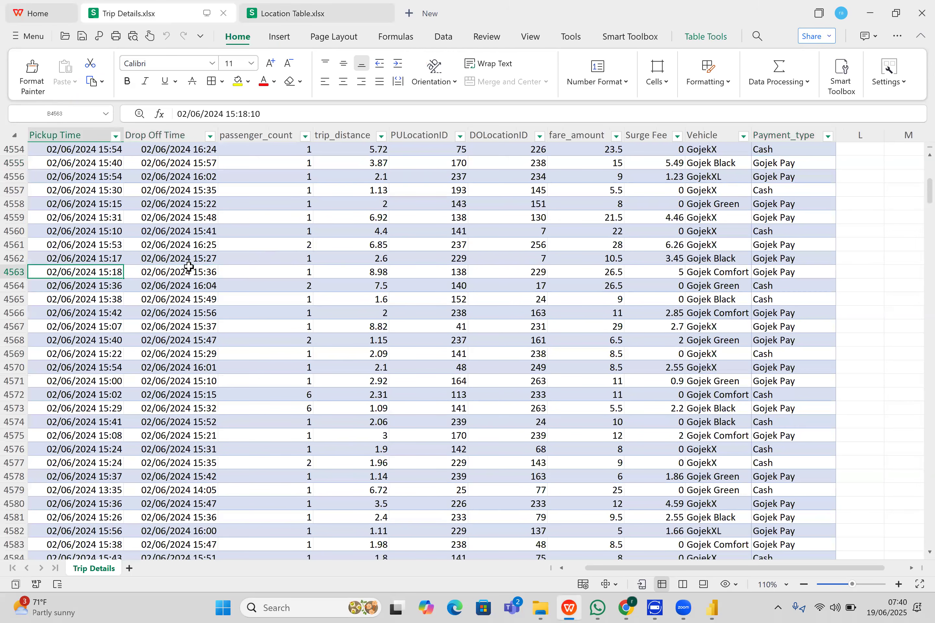
key("Left")
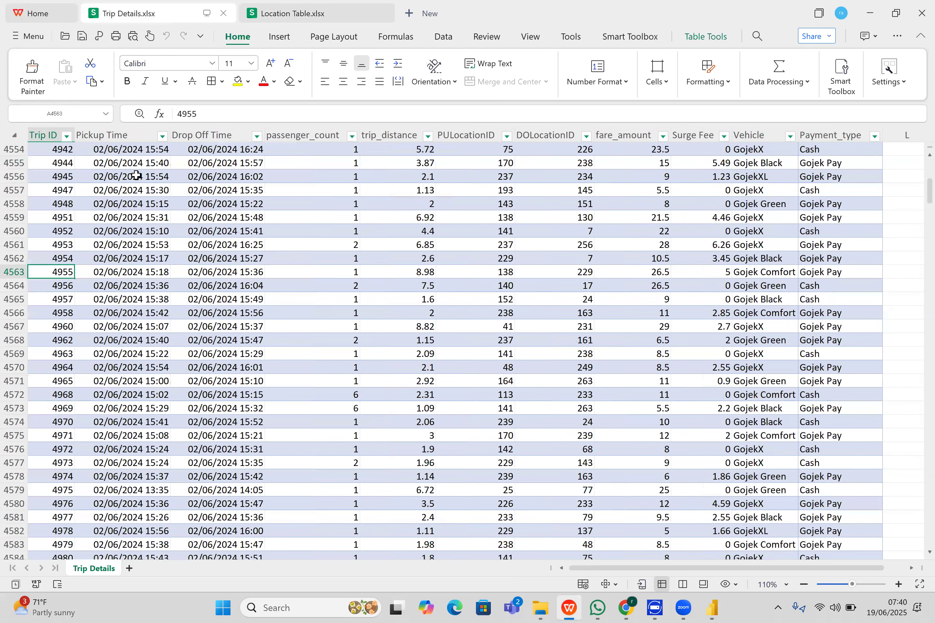
left_click(136, 176)
key("Down")
key("Down")
key("Down")
key("Down")
key("Down")
key("Down")
key("Down")
key("Down")
key("Down")
key("Down")
key("Down")
key("Down")
key("Down")
key("Down")
key("Down")
key("Down")
key("Down")
key("Down")
key("Down")
key("Down")
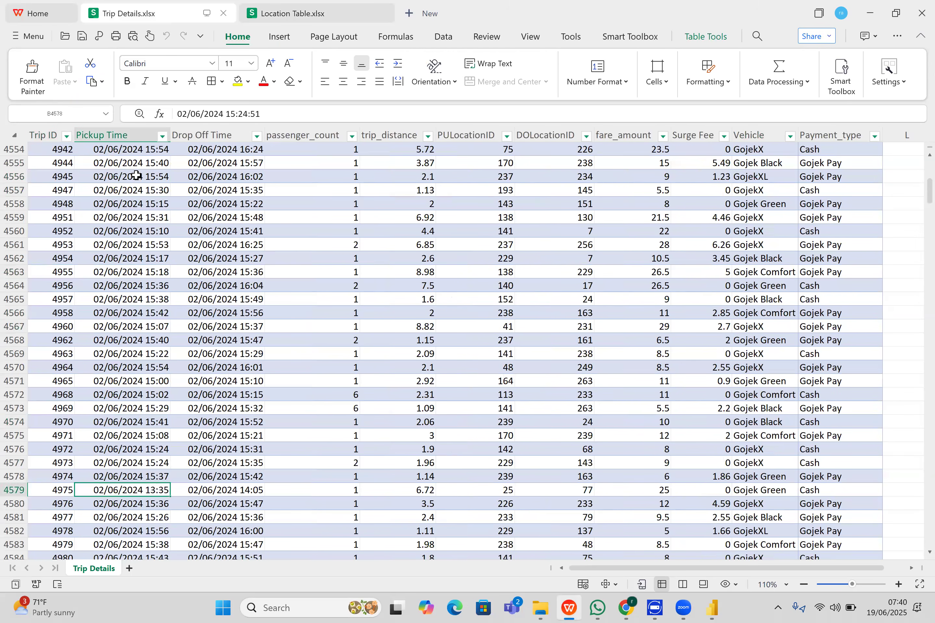
key("Down")
key("Down")
key("Down")
key("Down")
key("Down")
key("Down")
key("Down")
key("Down")
key("Down")
key("Down")
key("Down")
key("Down")
key("Down")
key("Down")
key("Down")
key("Down")
key("Down")
key("Down")
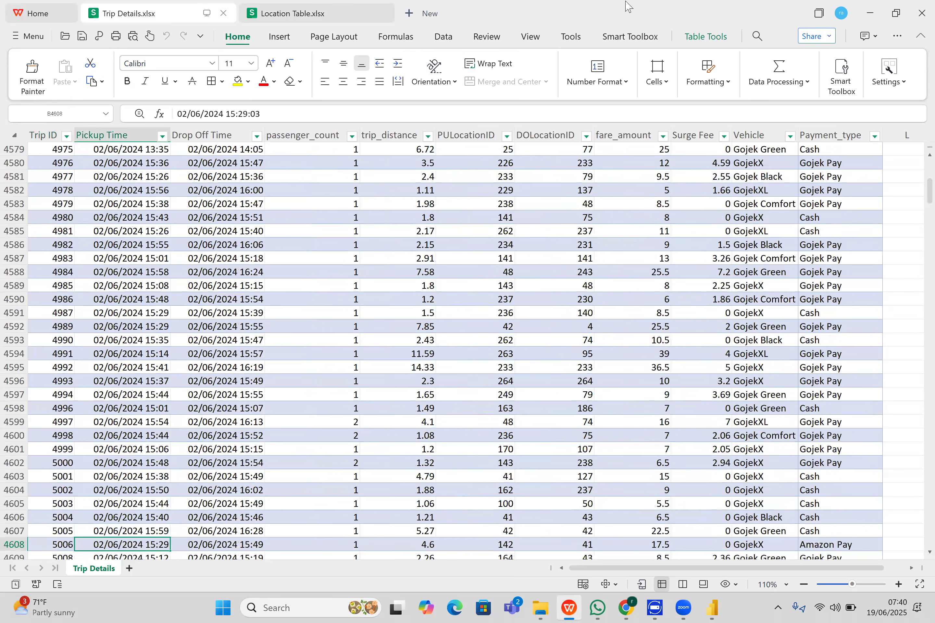
Go to the last Pickup Time record in Trip Details and return to the first trips of the table
left_click_drag(929, 196, 929, 603)
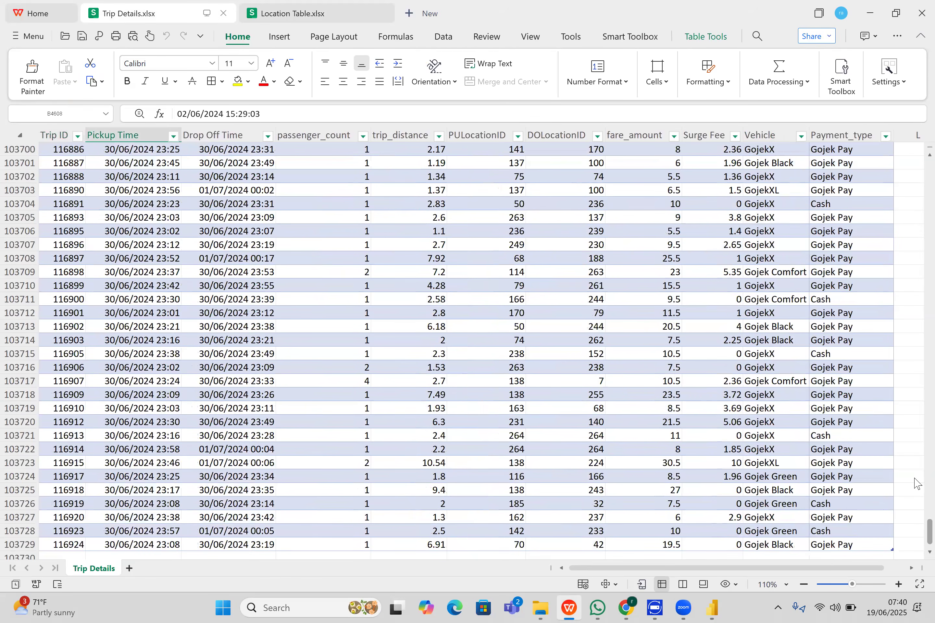
key("ctrl+Down")
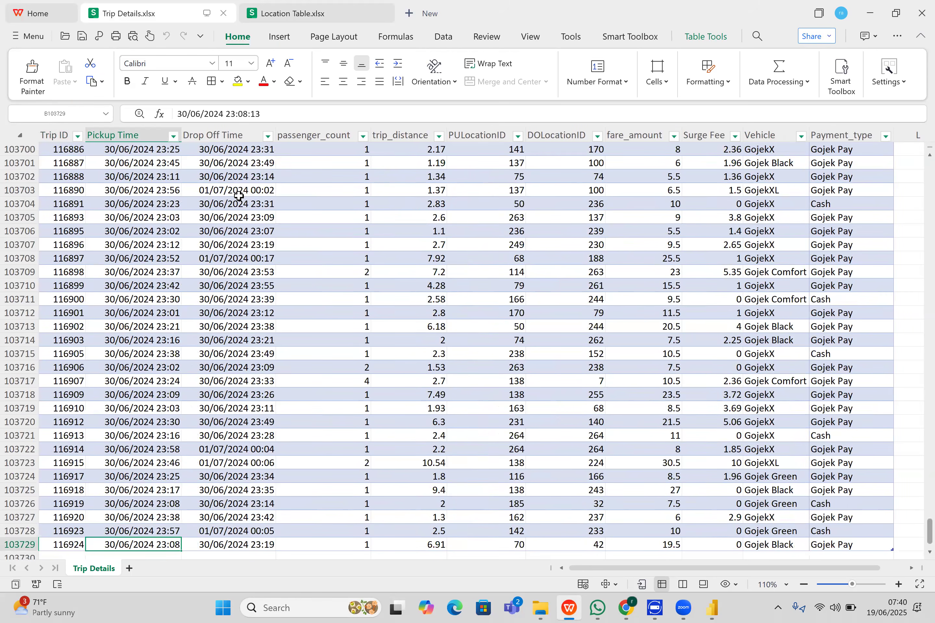
scroll(239, 196, "up", 20)
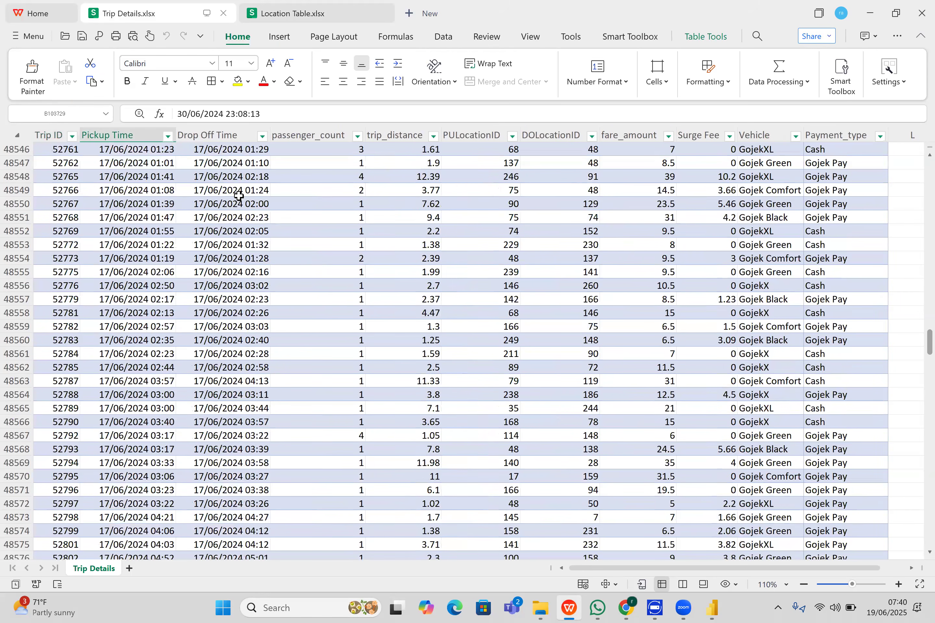
scroll(239, 196, "up", 15)
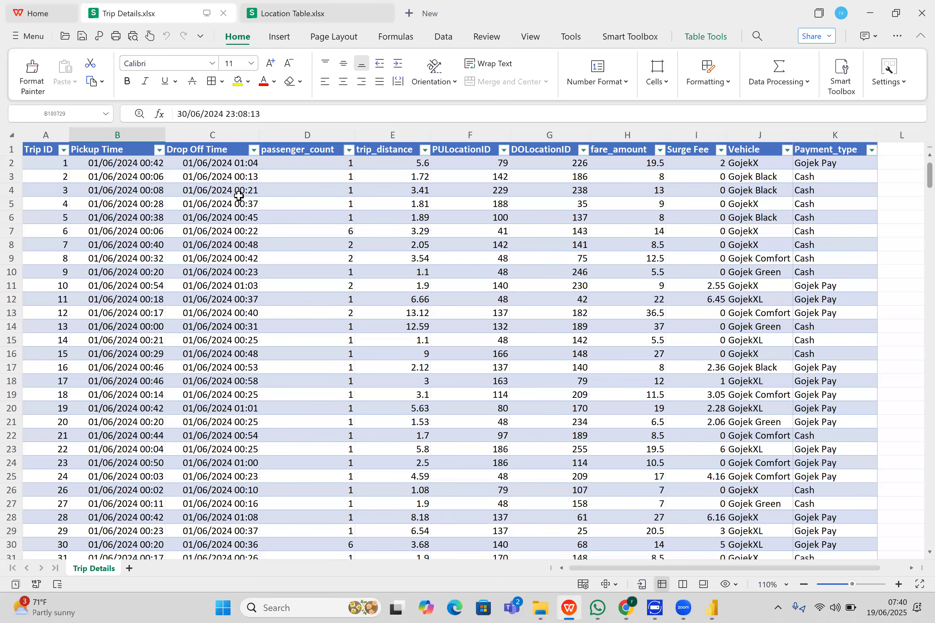
left_click(45, 190)
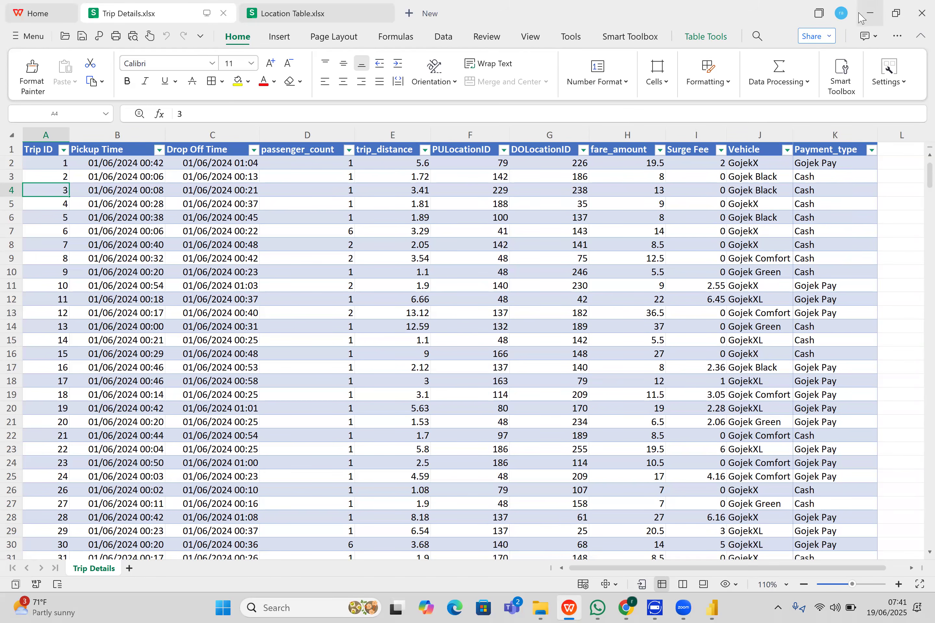
Leave the spreadsheets and switch to a blank report in Power BI Desktop
left_click(870, 12)
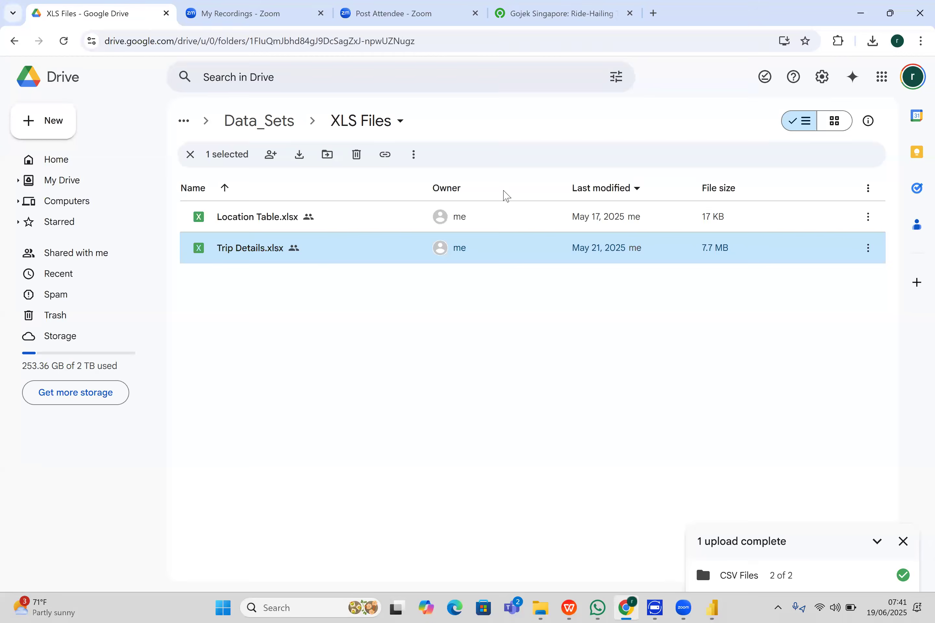
key("alt+Tab")
left_click(225, 138)
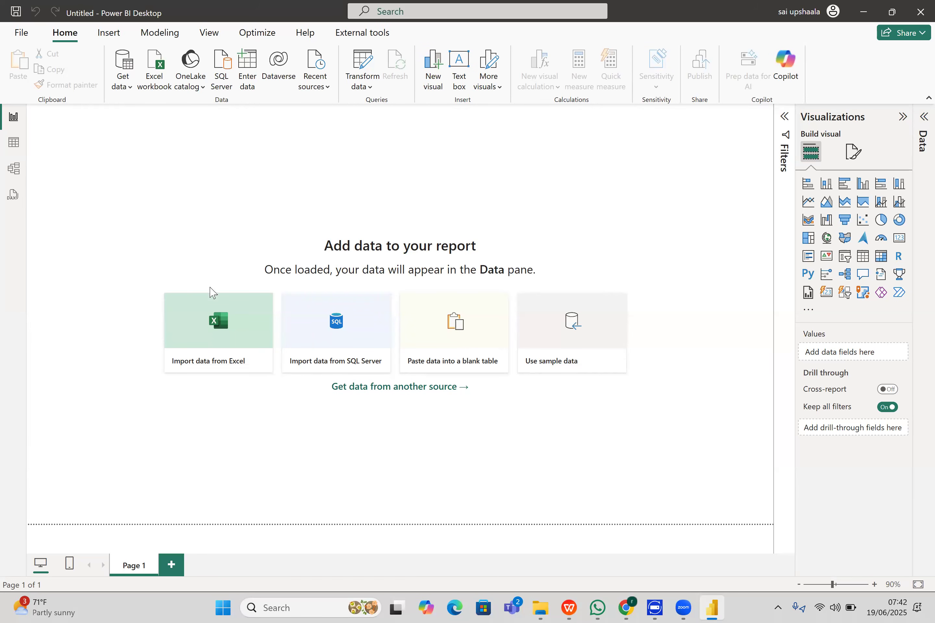
Import data from the Trip Details Excel workbook in the Gojek Taxi Project folder on the Desktop
left_click(235, 345)
left_click(78, 147)
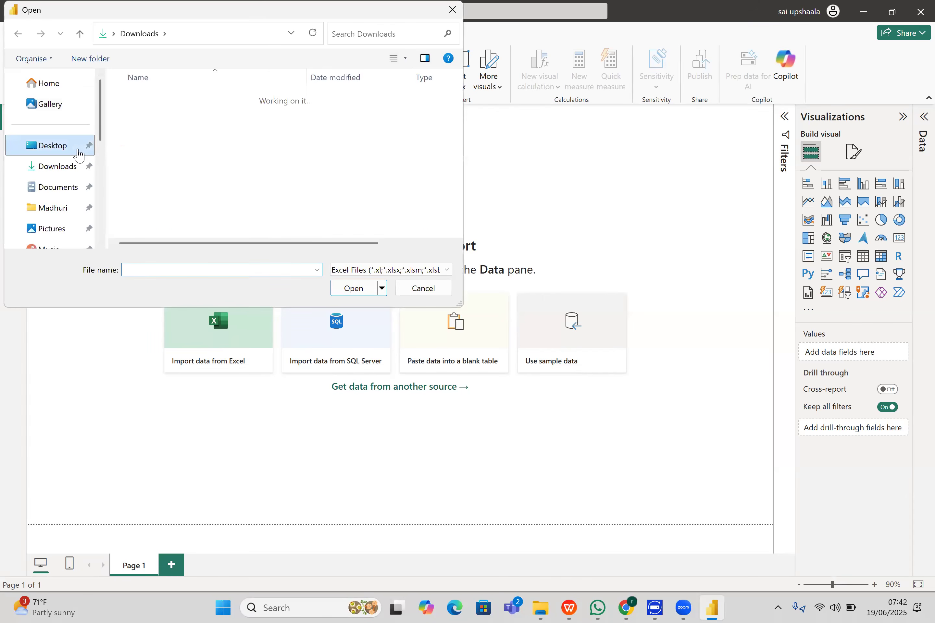
double_click(202, 135)
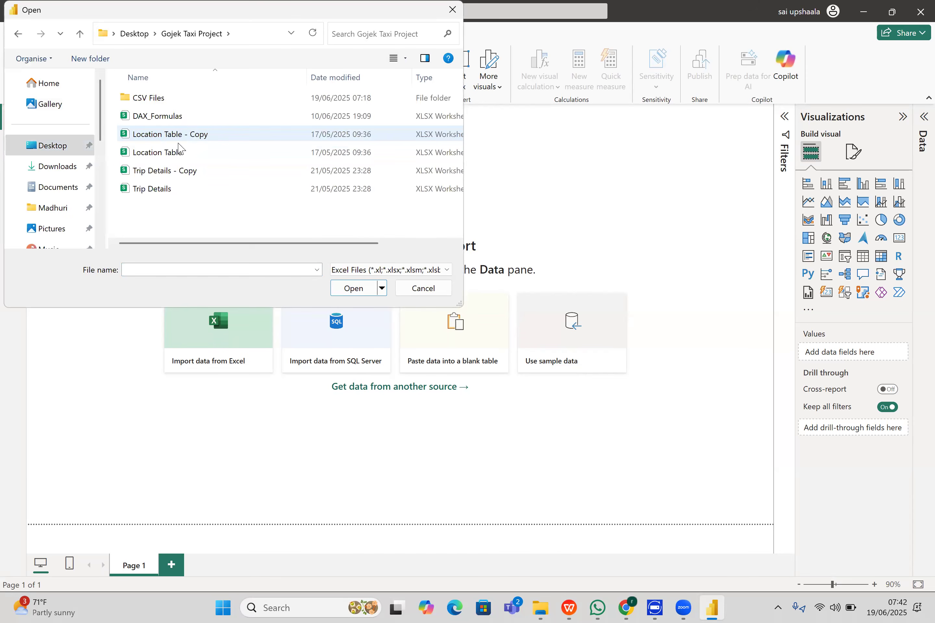
left_click(128, 154)
left_click(155, 193)
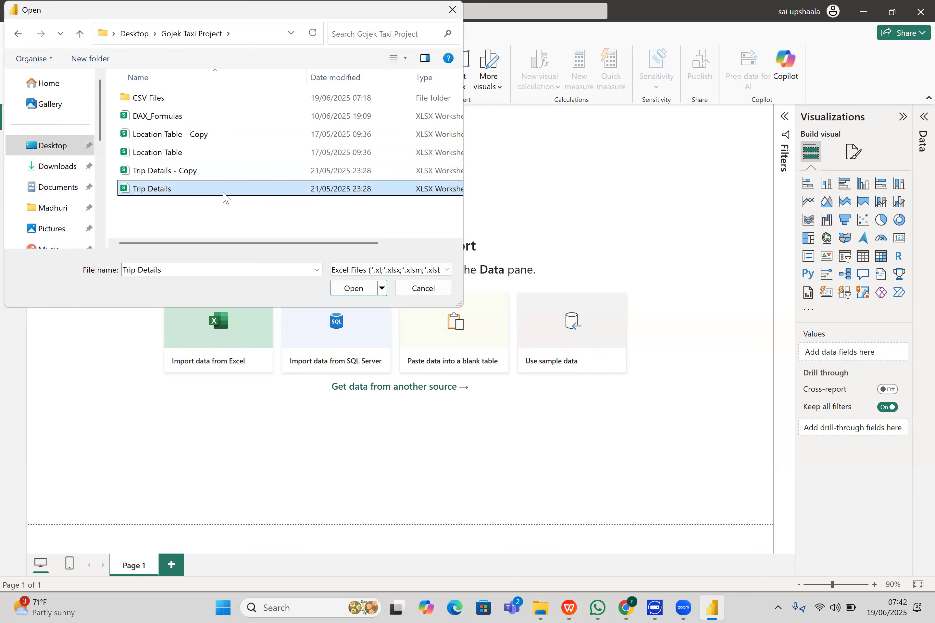
left_click(355, 288)
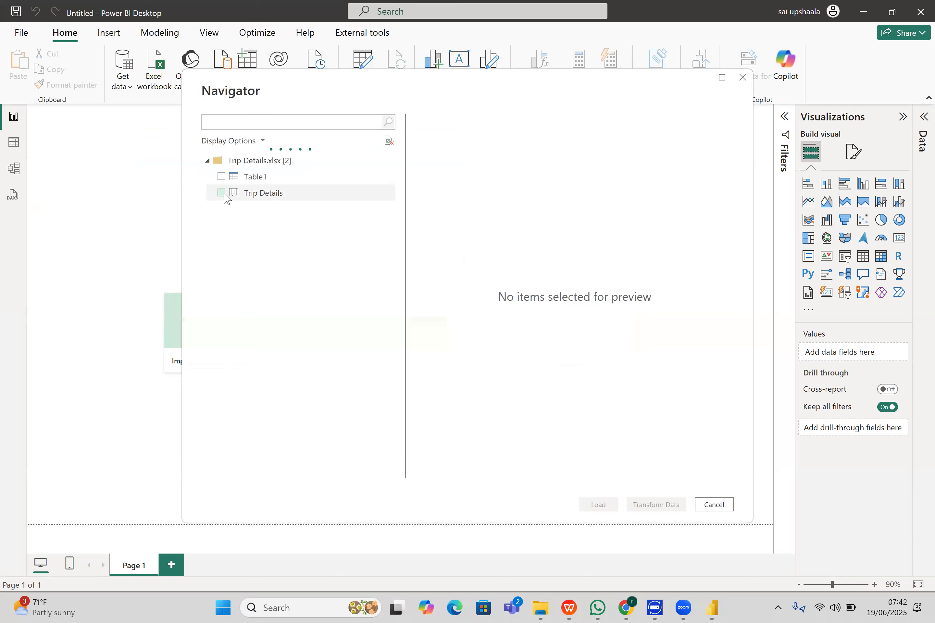
Select the Trip Details sheet, load it into Power Query for transformation and refresh its preview
left_click(221, 194)
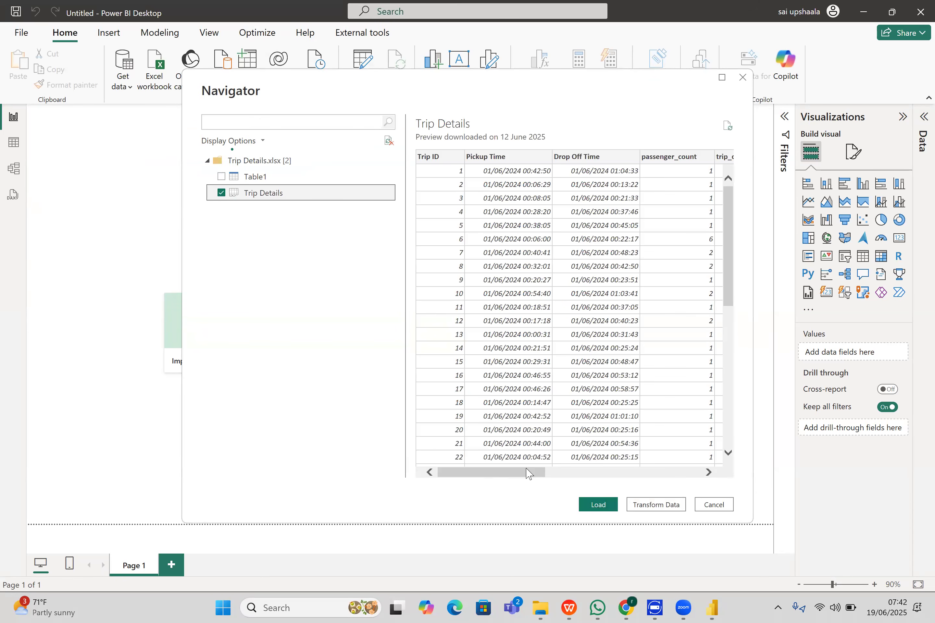
left_click(667, 506)
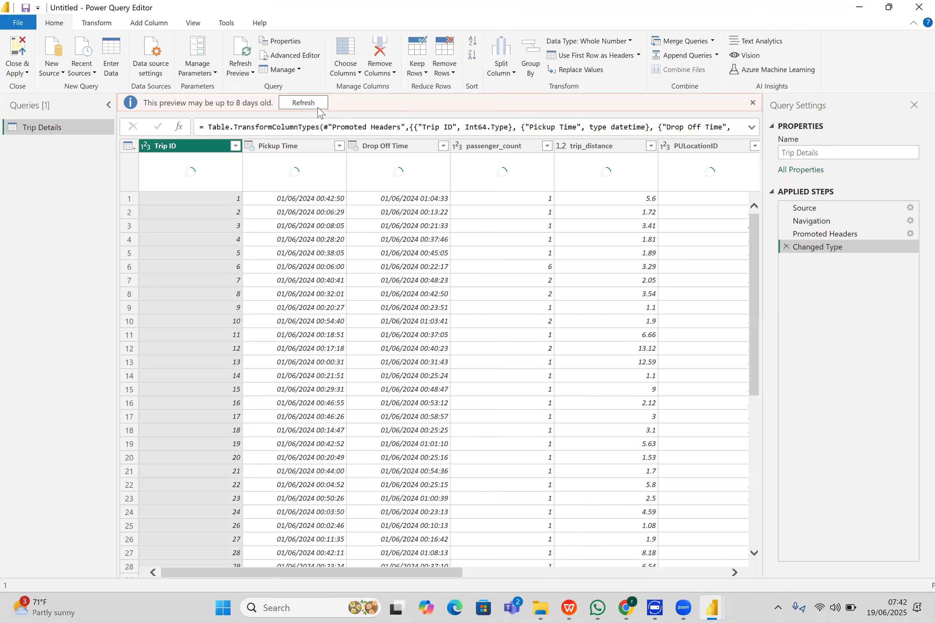
left_click(318, 106)
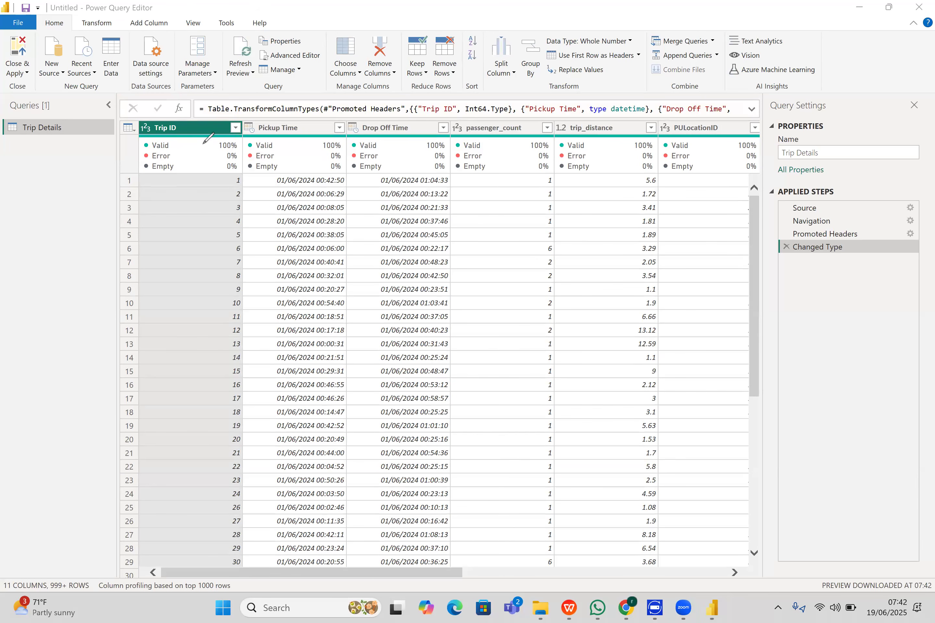
Examine the Valid, Error and Empty percentages of the Trip Details columns from Trip ID to Payment_type
mouse_move(203, 143)
left_mouse_down()
mouse_move(230, 137)
mouse_move(204, 158)
mouse_move(219, 158)
mouse_move(223, 170)
left_mouse_up()
left_click(479, 572)
left_click(606, 576)
left_click(606, 576)
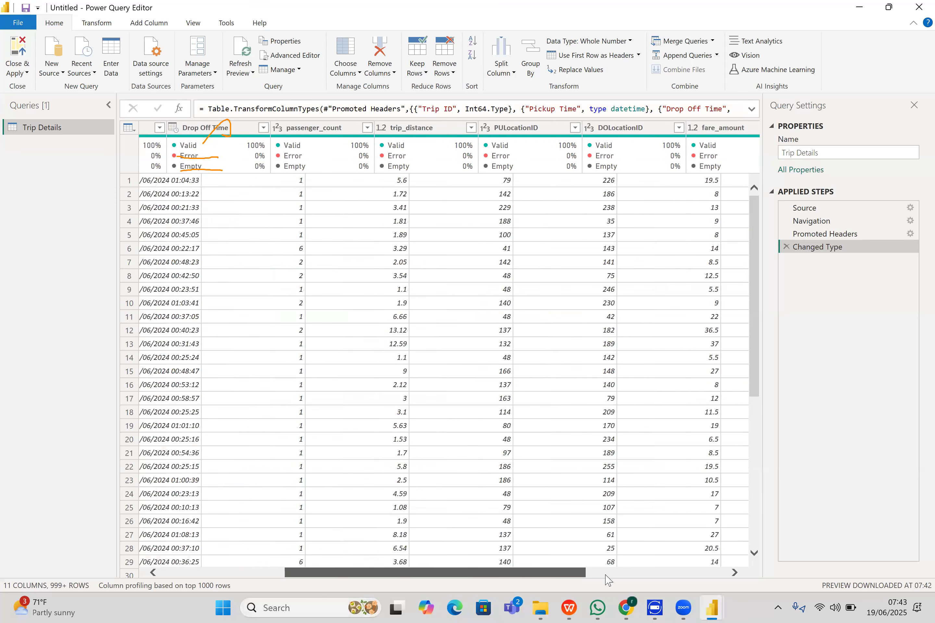
left_click(606, 576)
left_click(606, 576)
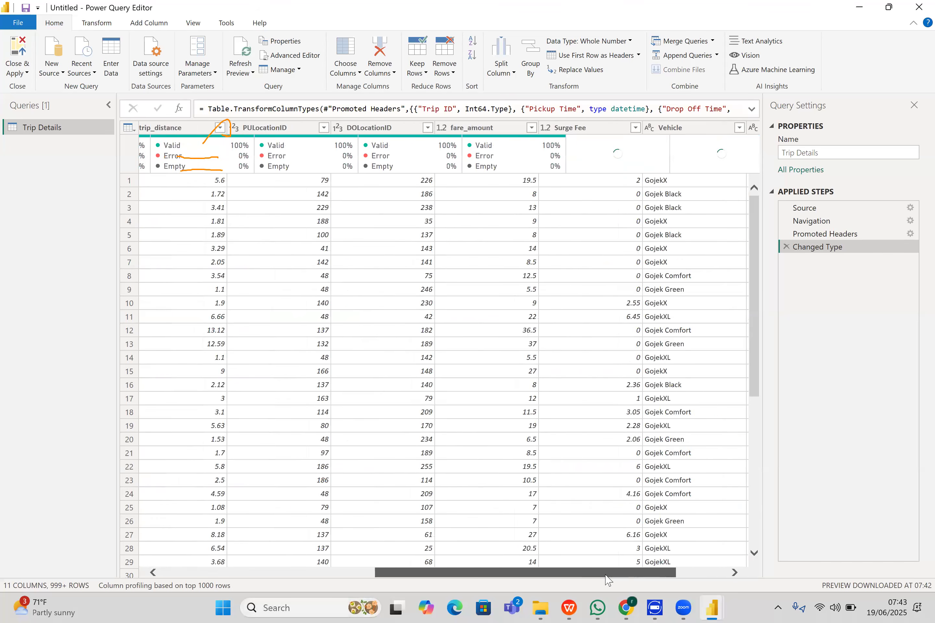
left_click_drag(606, 576, 552, 575)
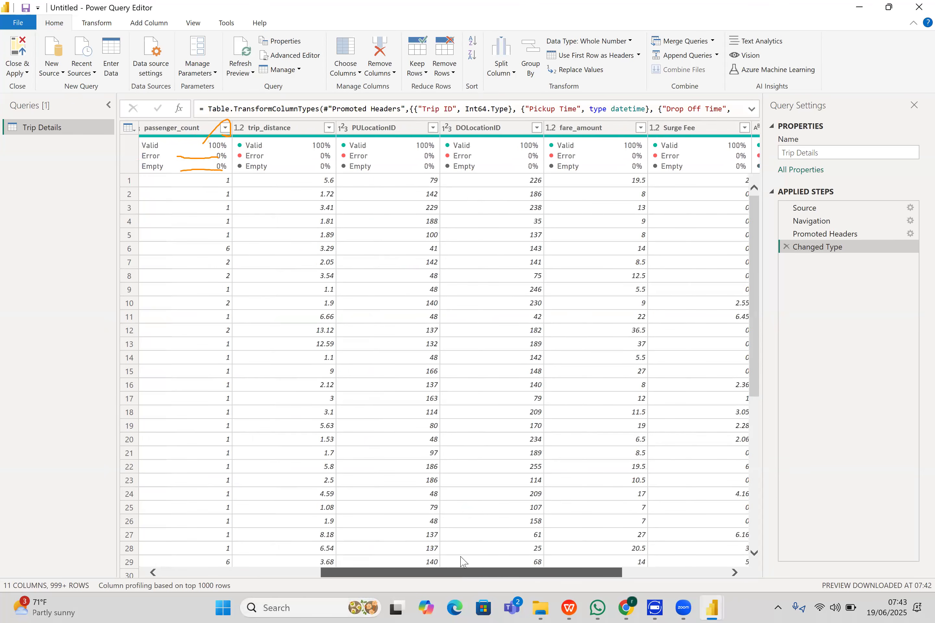
scroll(334, 223, "left", 3)
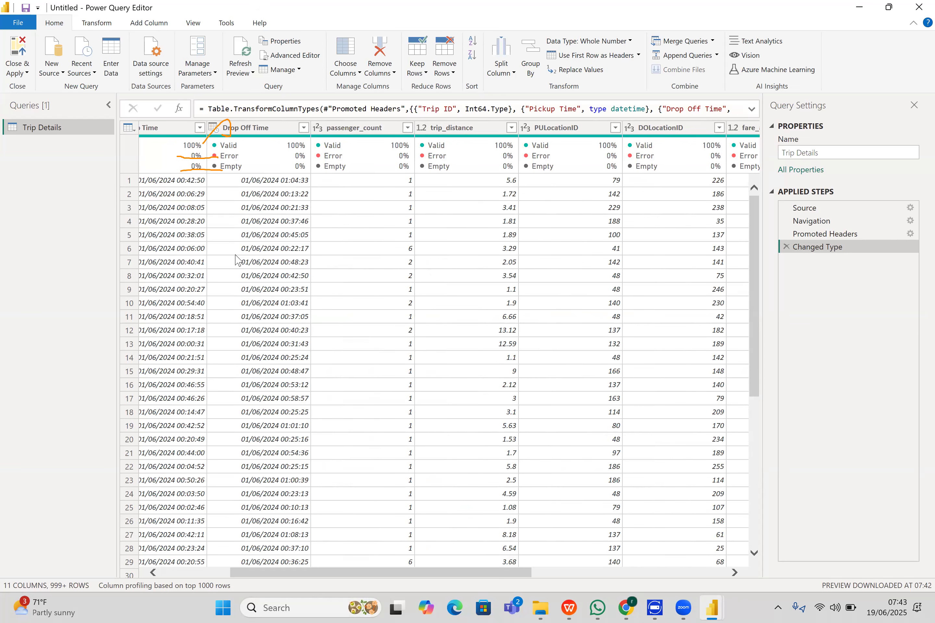
left_click(22, 57)
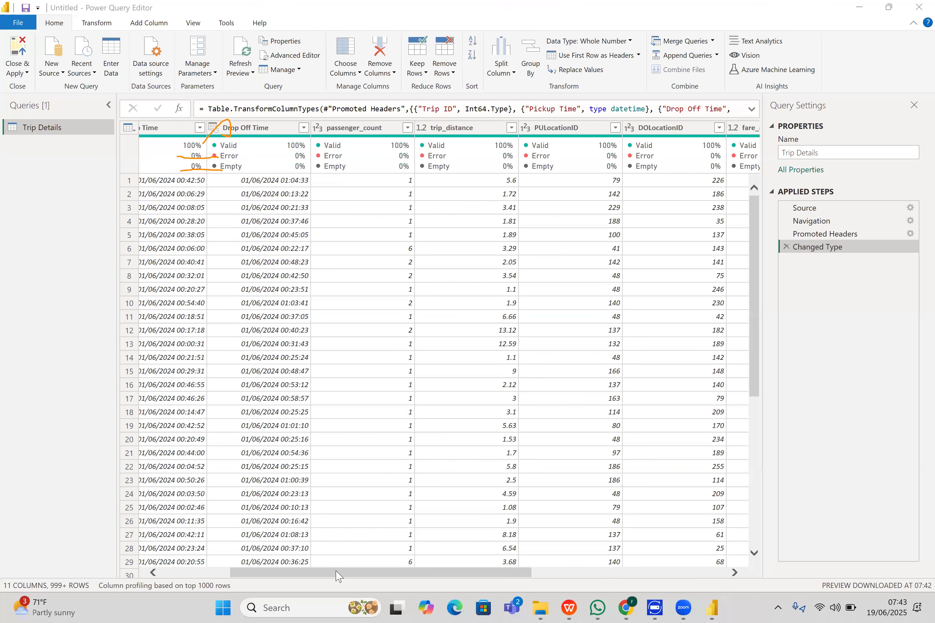
left_click_drag(337, 573, 131, 513)
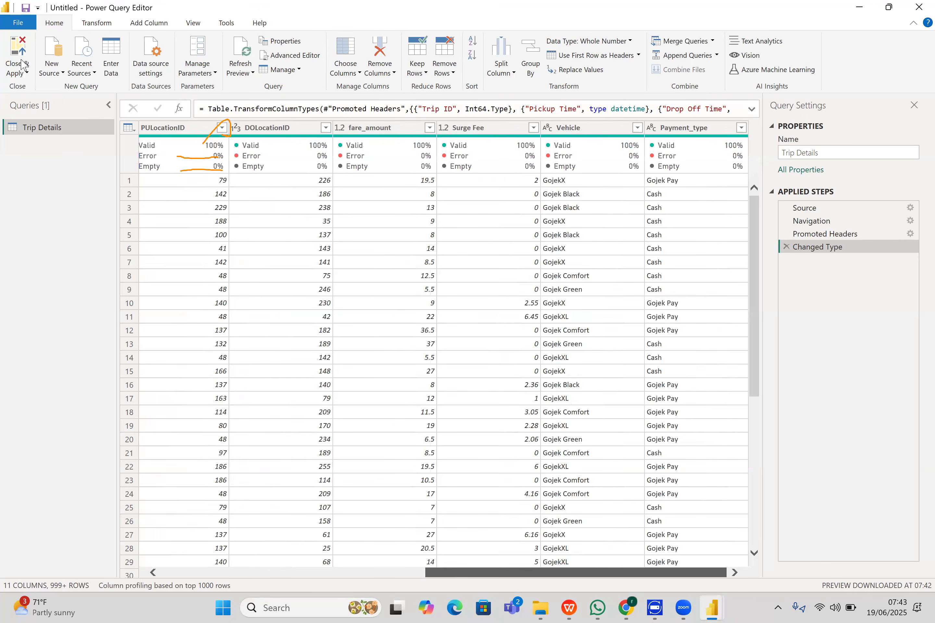
Close Power Query and apply the Trip Details query to the report
left_click(25, 72)
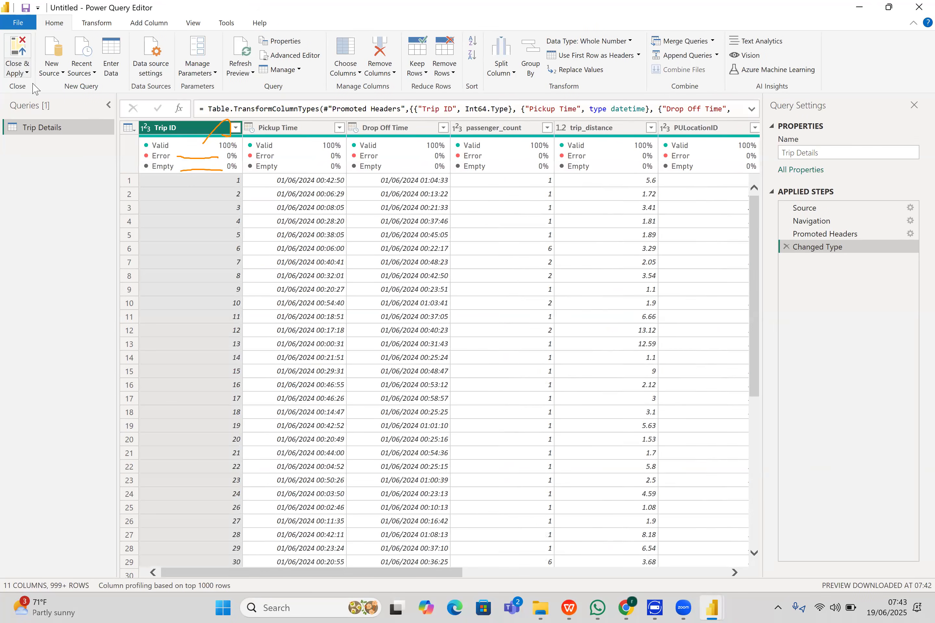
left_click(35, 87)
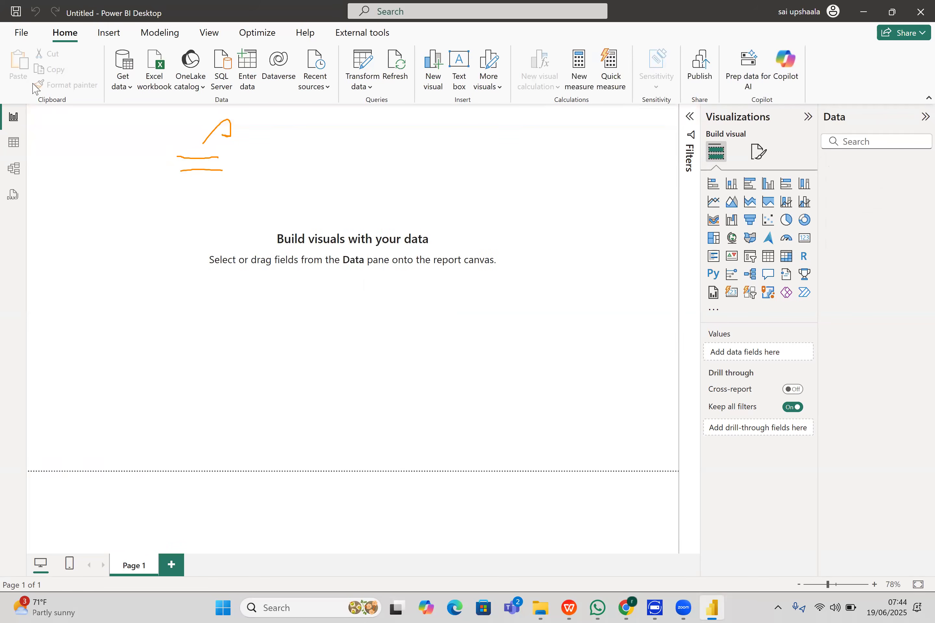
Add the Location Table workbook from the Gojek Taxi Project folder as another Excel data source
left_click(124, 92)
left_click(143, 128)
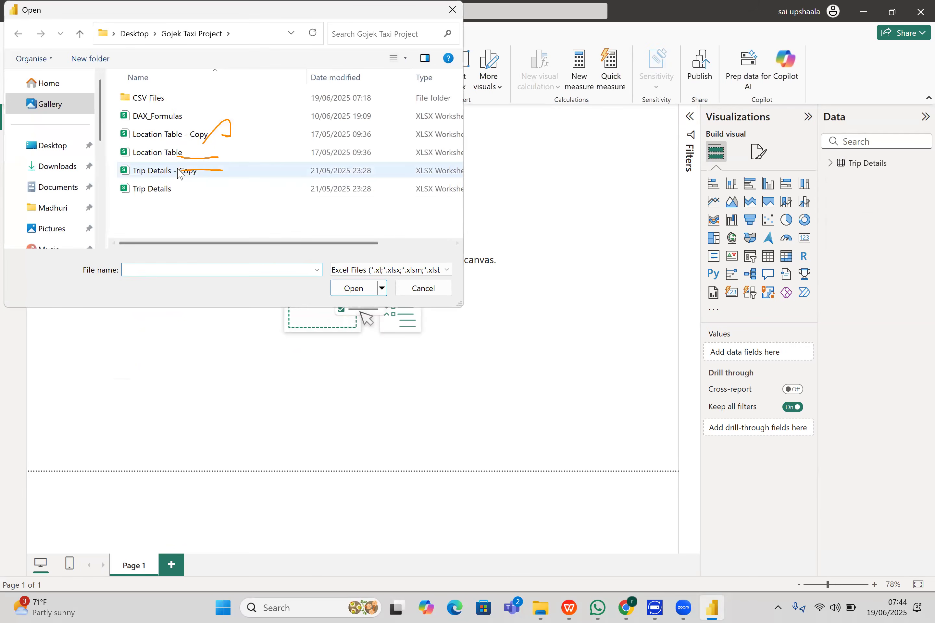
double_click(175, 152)
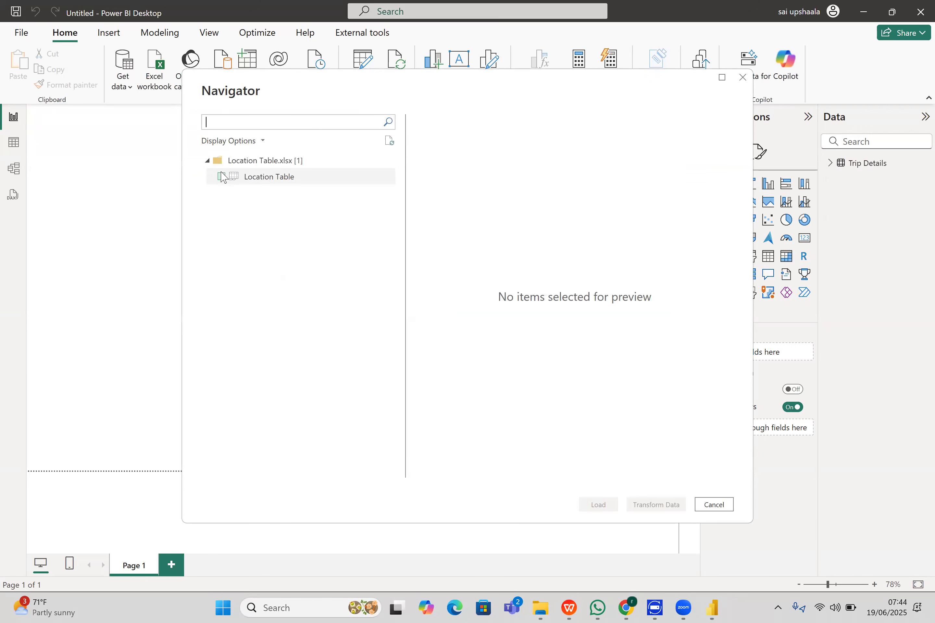
Select the Location Table sheet, open it in Power Query and apply it to the report
left_click(222, 177)
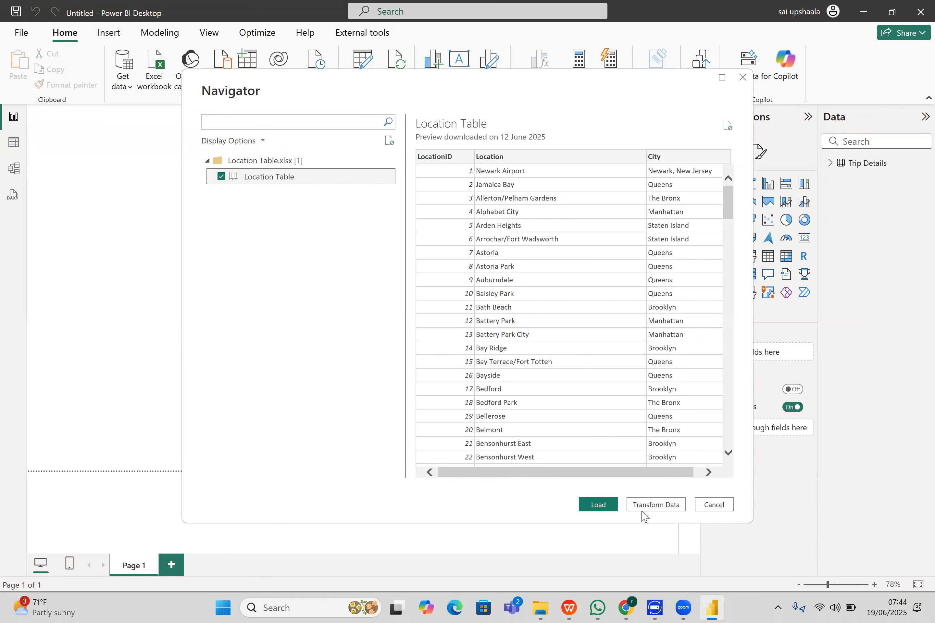
left_click(653, 507)
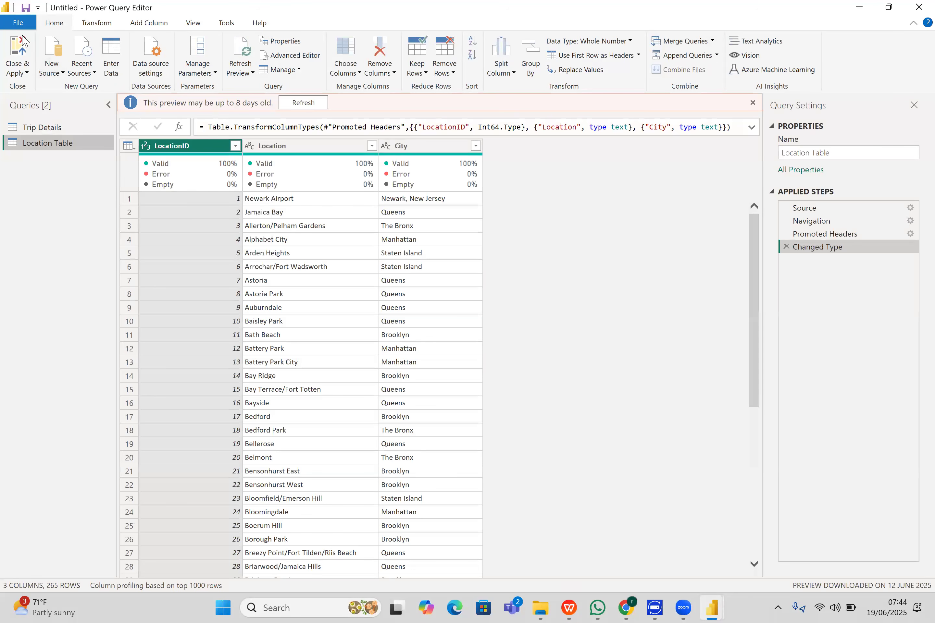
left_click(23, 55)
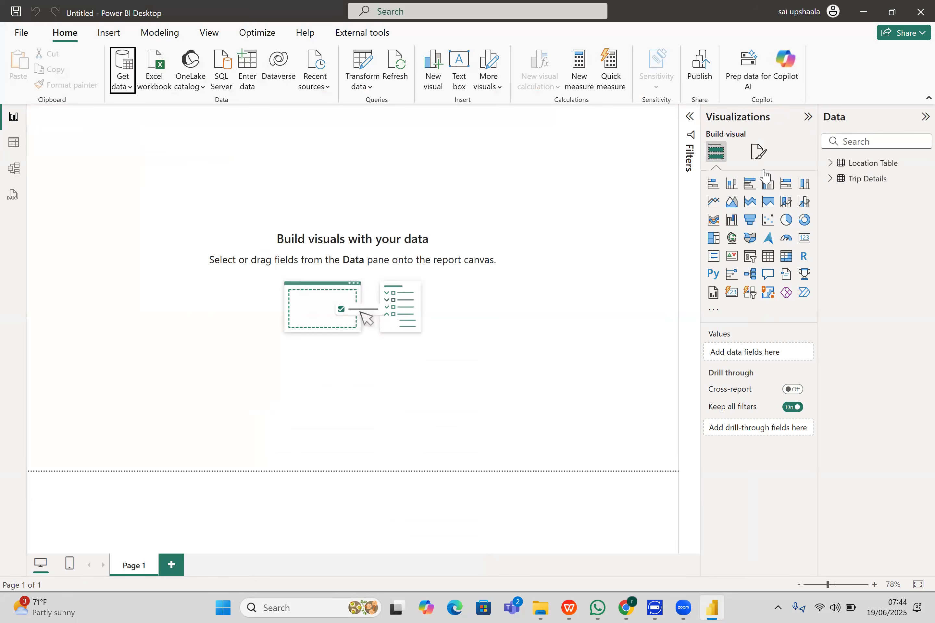
Examine the rows of the Location Table and Trip Details tables, and return to the report canvas
left_click(14, 143)
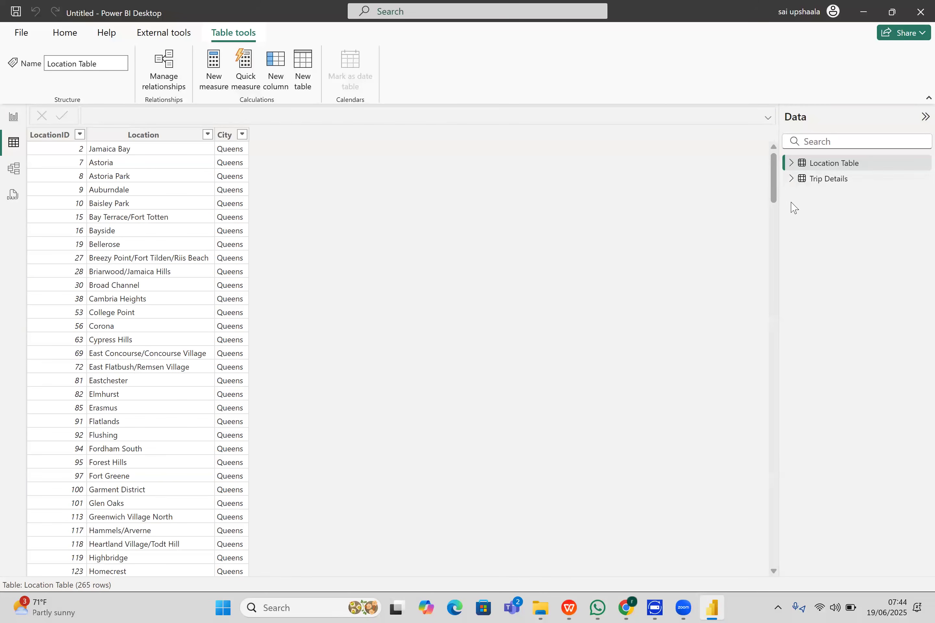
scroll(792, 203, "down", 5)
scroll(792, 203, "up", 5)
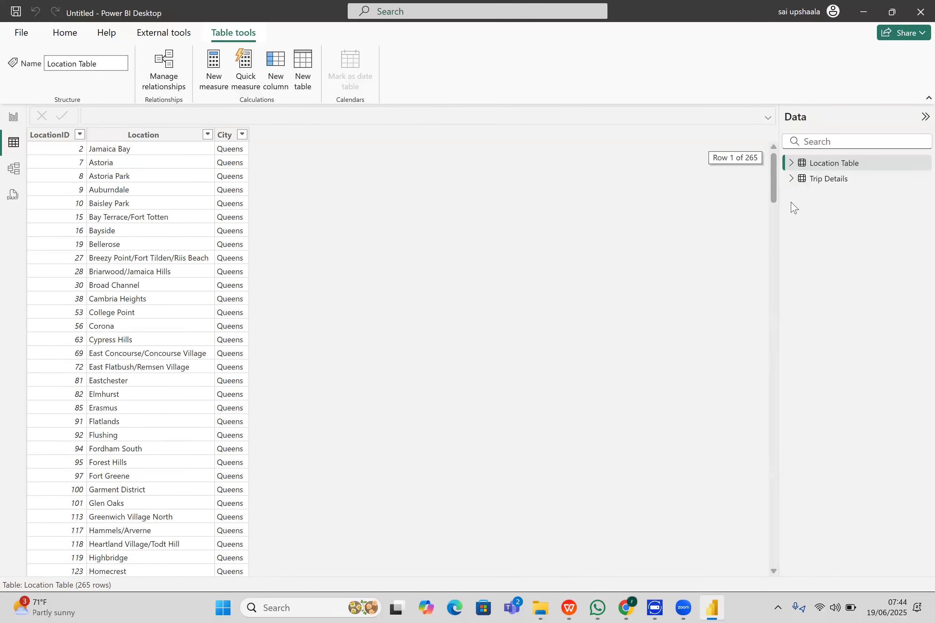
left_click(841, 186)
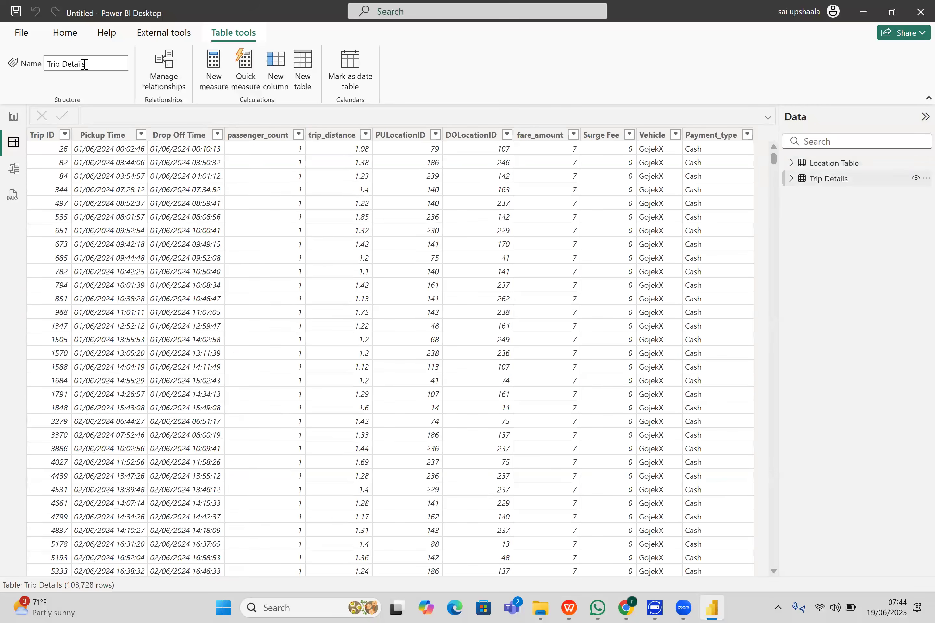
scroll(11, 153, "down", 3)
scroll(10, 154, "up", 3)
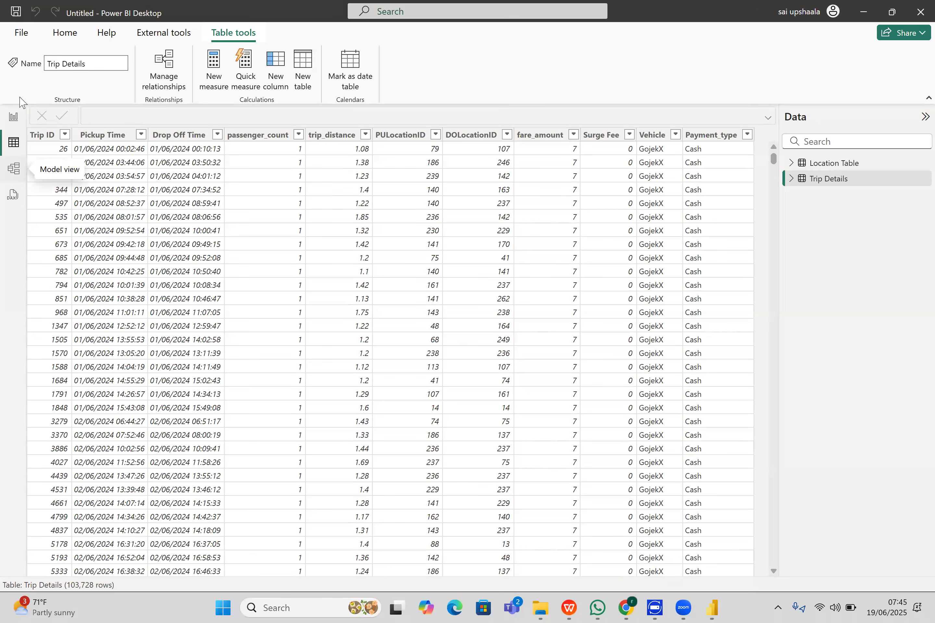
left_click(16, 118)
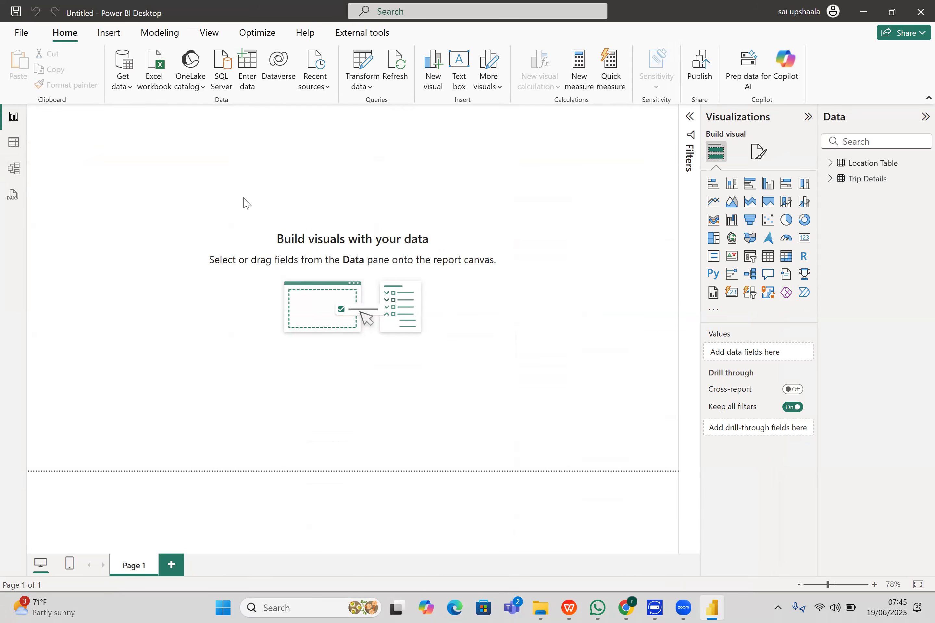
Open the data model diagram, place the Trip Details and Location Table cards apart, and enlarge the Location Table card slightly
left_click(14, 169)
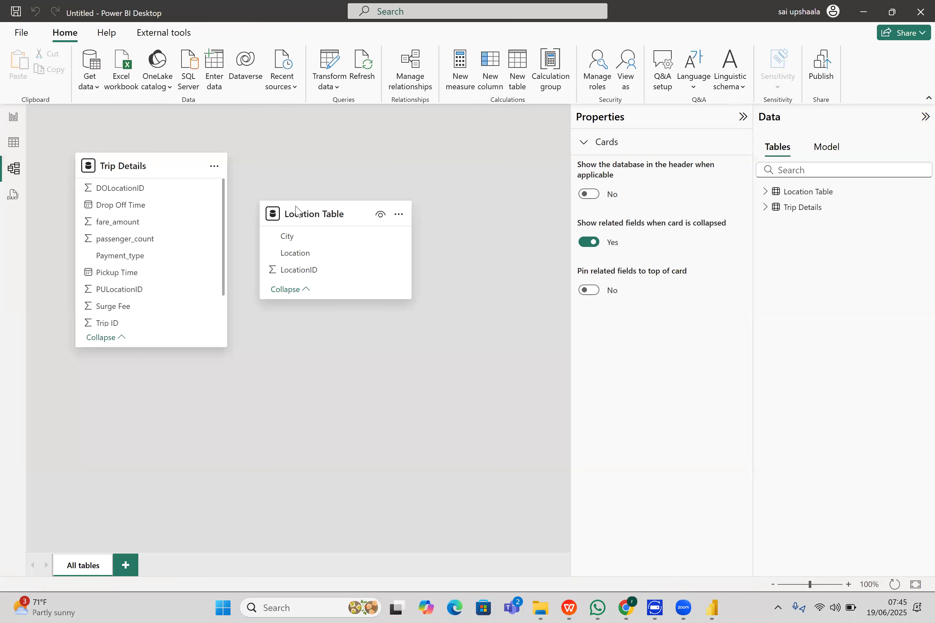
left_click_drag(311, 215, 359, 210)
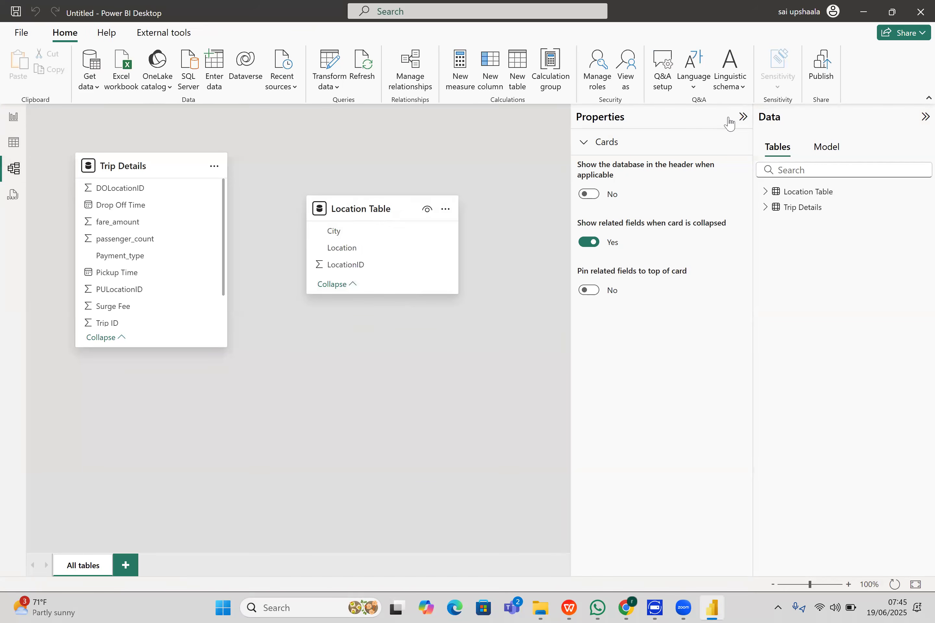
left_click(743, 118)
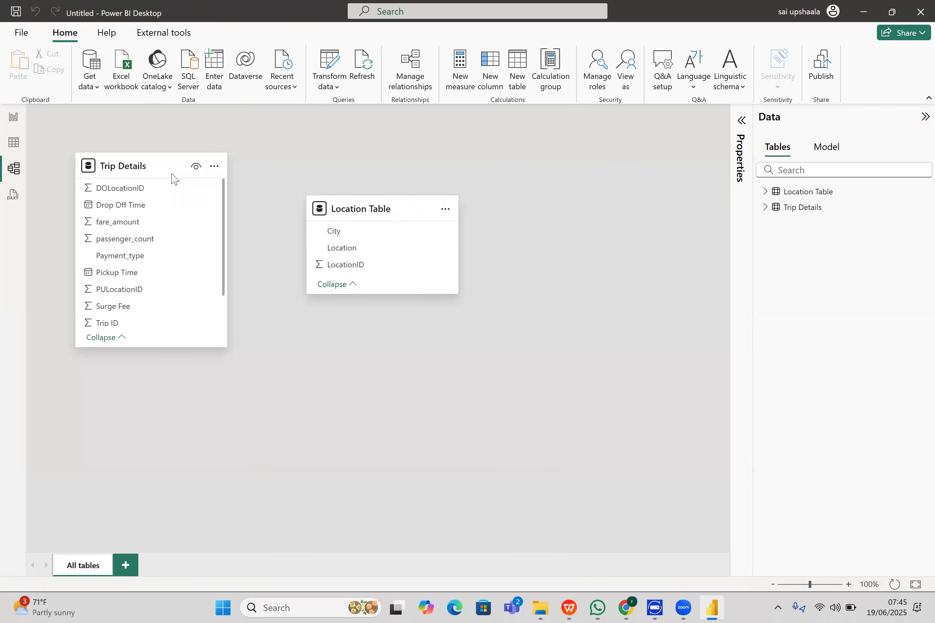
left_click_drag(353, 202, 451, 208)
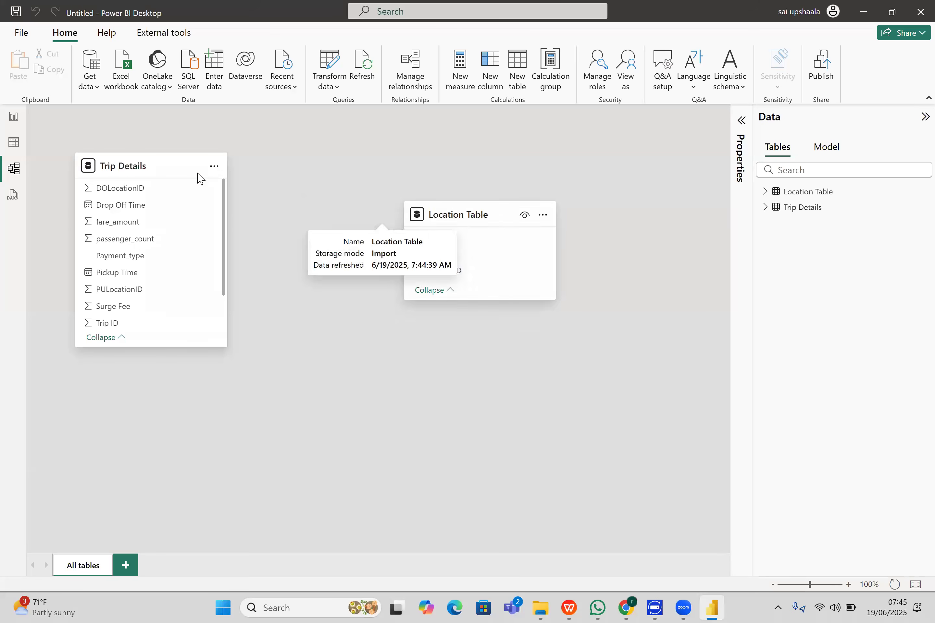
left_click_drag(159, 165, 264, 187)
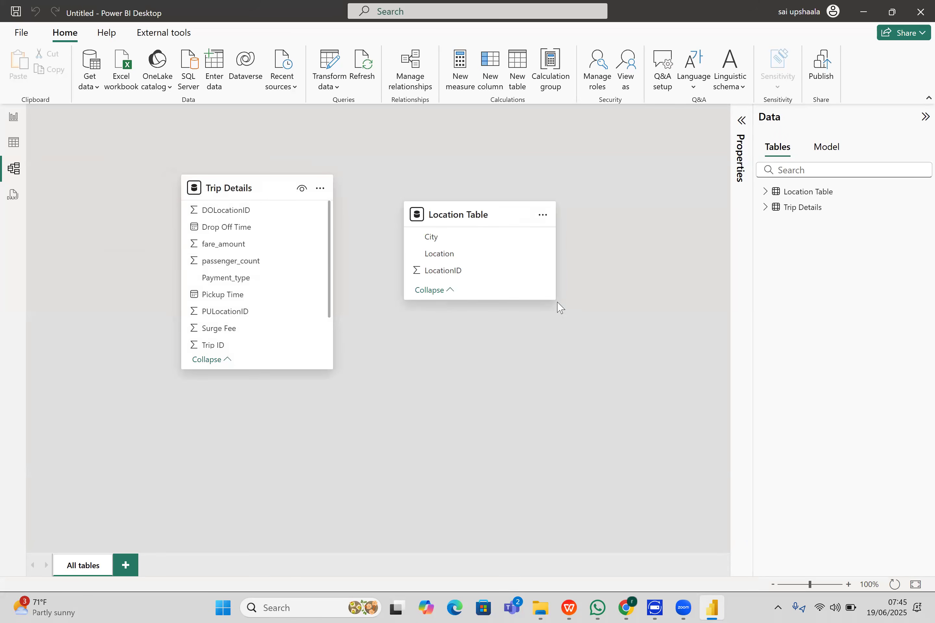
left_click_drag(557, 301, 562, 322)
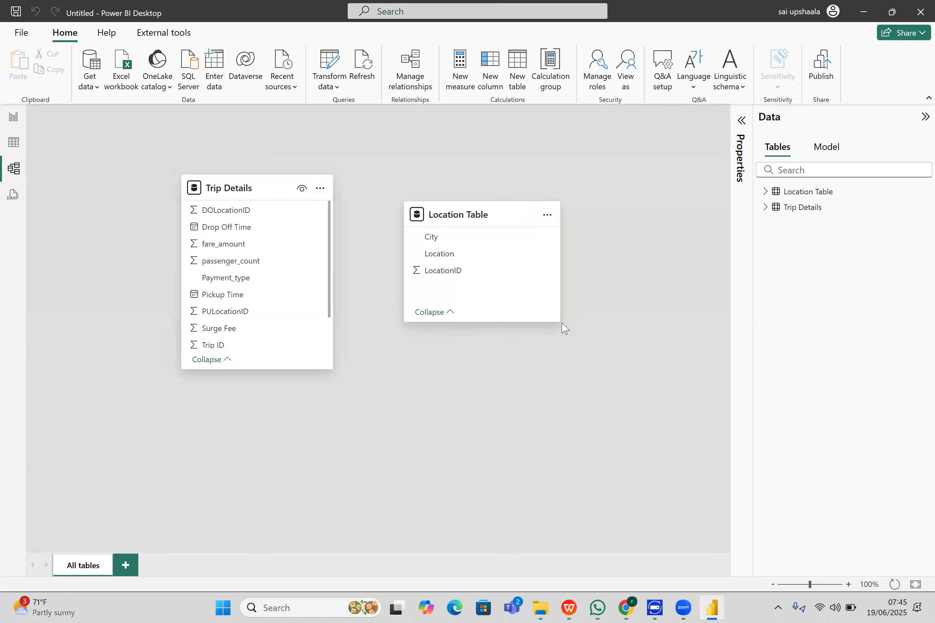
mouse_move(462, 404)
left_mouse_down()
mouse_move(466, 448)
mouse_move(494, 438)
mouse_move(467, 448)
left_mouse_up()
mouse_move(430, 494)
left_mouse_down()
mouse_move(439, 528)
mouse_move(473, 519)
mouse_move(439, 531)
left_mouse_up()
mouse_move(523, 469)
left_mouse_down()
mouse_move(538, 509)
mouse_move(523, 502)
left_mouse_up()
left_click_drag(468, 450, 456, 500)
left_click_drag(497, 440, 533, 475)
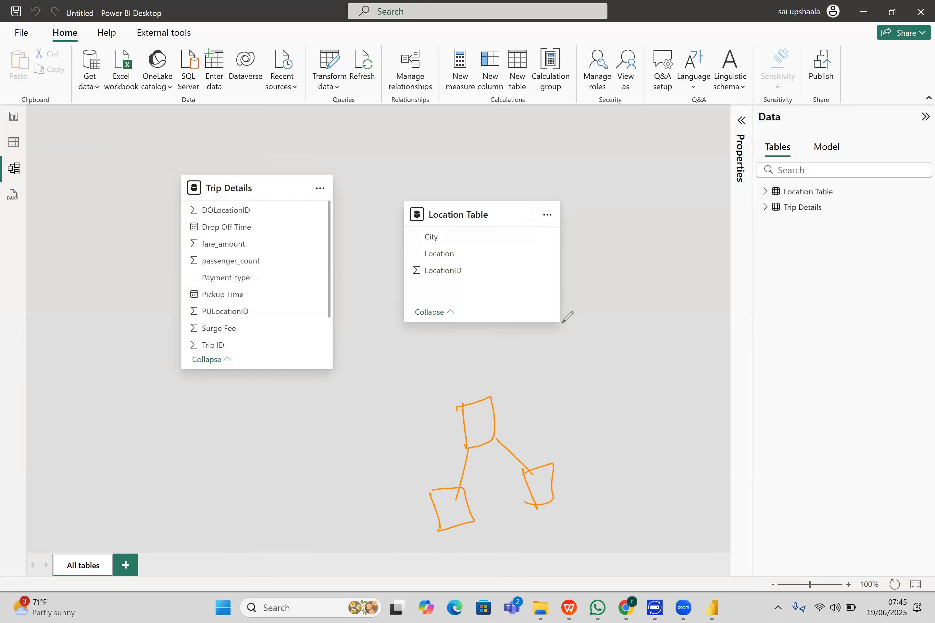
left_click_drag(477, 505, 534, 488)
mouse_move(454, 379)
left_mouse_down()
mouse_move(468, 373)
mouse_move(471, 393)
left_mouse_up()
mouse_move(484, 378)
left_mouse_down()
mouse_move(489, 390)
mouse_move(485, 365)
left_mouse_up()
left_click_drag(561, 444, 570, 465)
left_click_drag(389, 484, 397, 503)
left_click_drag(392, 483, 403, 499)
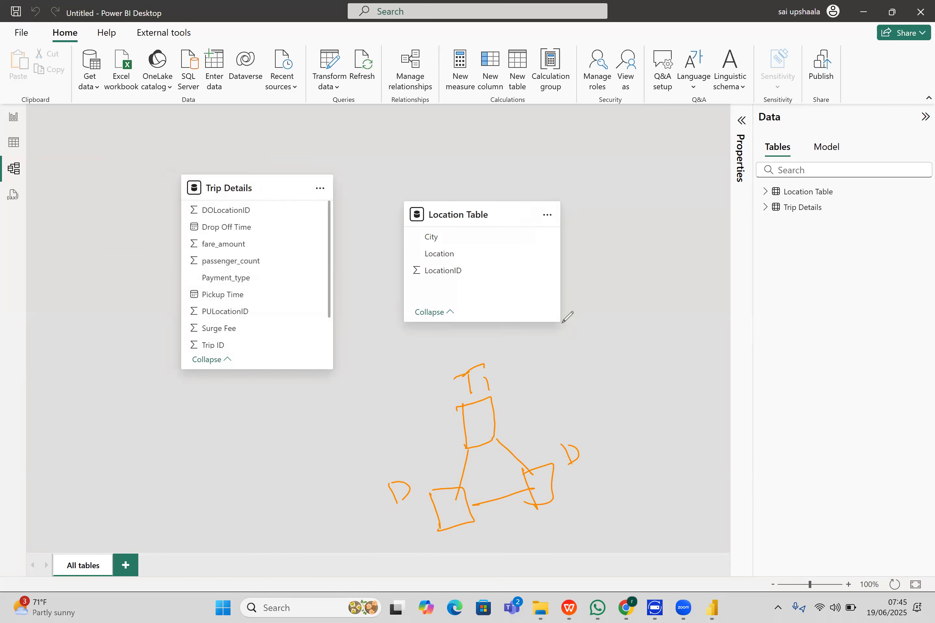
left_click_drag(564, 392, 621, 350)
mouse_move(577, 393)
left_mouse_down()
mouse_move(633, 352)
mouse_move(629, 379)
left_mouse_up()
left_click_drag(653, 282, 713, 401)
left_click_drag(658, 378, 765, 307)
left_click_drag(688, 307, 707, 337)
left_click_drag(691, 286, 728, 349)
left_click_drag(694, 252, 737, 327)
left_click_drag(692, 195, 744, 312)
mouse_move(775, 403)
left_mouse_down()
mouse_move(750, 448)
mouse_move(752, 428)
left_mouse_up()
left_click_drag(770, 411, 802, 441)
mouse_move(774, 475)
left_mouse_down()
mouse_move(791, 434)
mouse_move(819, 419)
mouse_move(814, 459)
left_mouse_up()
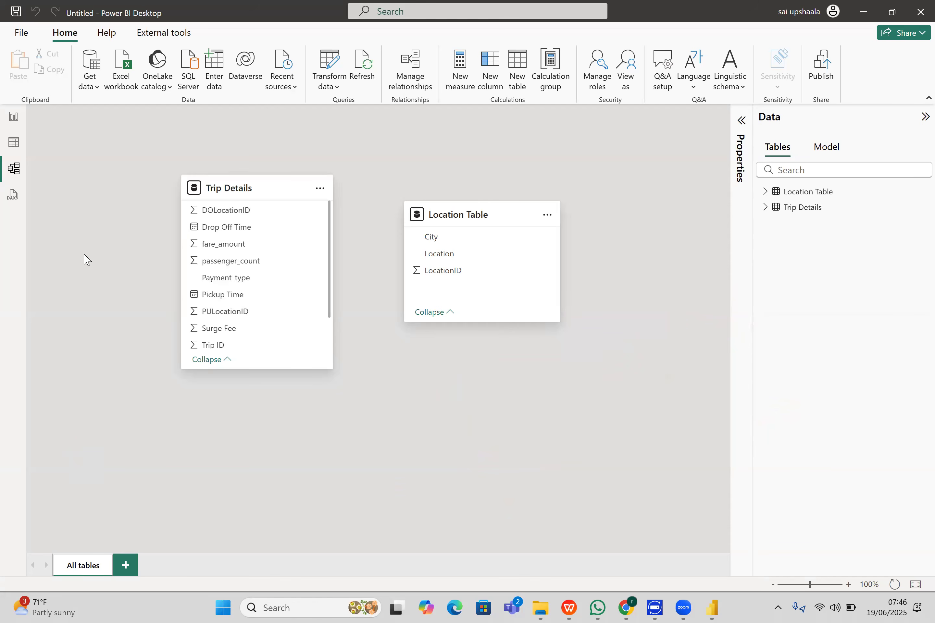
mouse_move(438, 289)
left_mouse_down()
mouse_move(470, 284)
mouse_move(462, 265)
mouse_move(412, 259)
mouse_move(426, 290)
left_mouse_up()
mouse_move(258, 326)
left_mouse_down()
mouse_move(201, 320)
mouse_move(266, 312)
mouse_move(259, 320)
left_mouse_up()
mouse_move(252, 214)
left_mouse_down()
mouse_move(186, 198)
mouse_move(261, 203)
left_mouse_up()
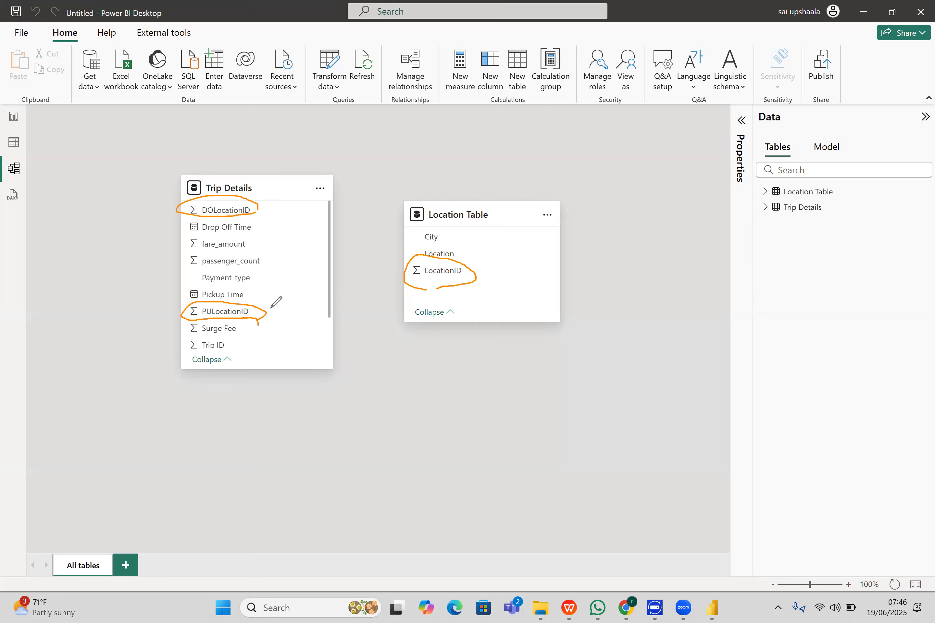
left_click_drag(270, 308, 396, 275)
mouse_move(257, 214)
left_mouse_down()
mouse_move(380, 246)
mouse_move(408, 267)
left_mouse_up()
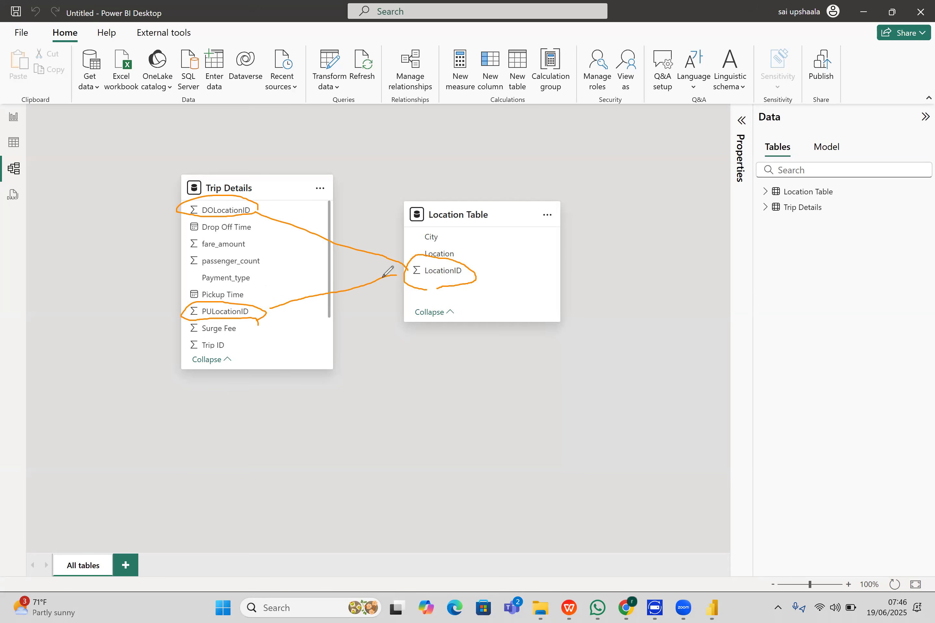
mouse_move(409, 298)
left_mouse_down()
mouse_move(407, 262)
mouse_move(476, 292)
mouse_move(411, 300)
left_mouse_up()
mouse_move(514, 261)
left_mouse_down()
mouse_move(524, 287)
mouse_move(514, 273)
mouse_move(526, 267)
left_mouse_up()
left_click_drag(536, 260, 552, 258)
mouse_move(266, 192)
left_mouse_down()
mouse_move(259, 163)
mouse_move(266, 180)
left_mouse_up()
mouse_move(279, 159)
left_mouse_down()
mouse_move(286, 174)
mouse_move(333, 159)
left_mouse_up()
mouse_move(265, 356)
left_mouse_down()
mouse_move(274, 384)
mouse_move(274, 371)
left_mouse_up()
mouse_move(294, 345)
left_mouse_down()
mouse_move(302, 358)
mouse_move(311, 339)
left_mouse_up()
left_click_drag(302, 358, 316, 353)
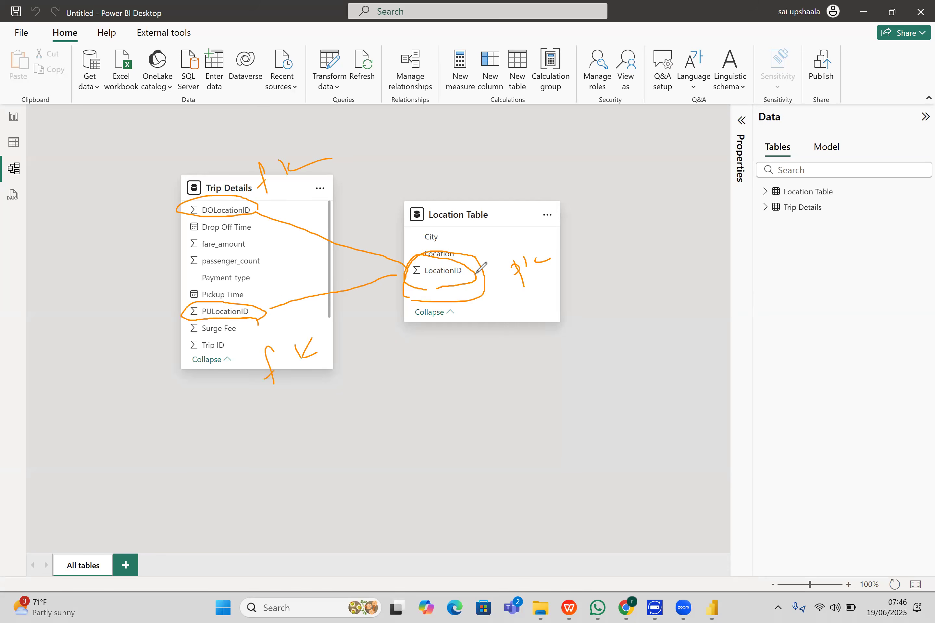
left_click_drag(521, 162, 494, 211)
left_click_drag(486, 200, 522, 197)
mouse_move(202, 113)
left_mouse_down()
mouse_move(221, 182)
mouse_move(213, 175)
left_mouse_up()
left_click_drag(220, 180, 238, 161)
left_click(184, 82)
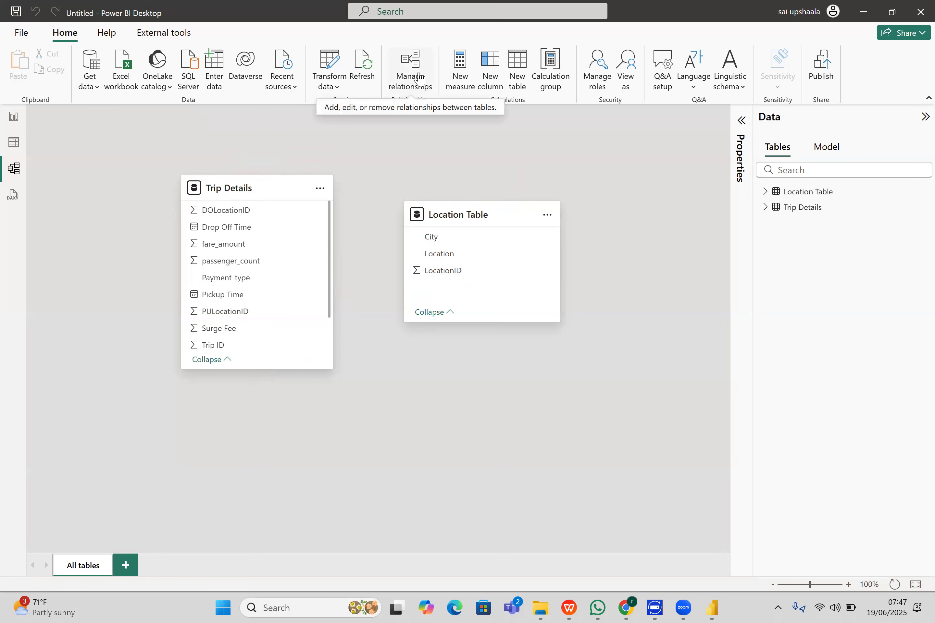
Define a new relationship from LocationID in Location Table to PULocationID in Trip Details
left_click(413, 91)
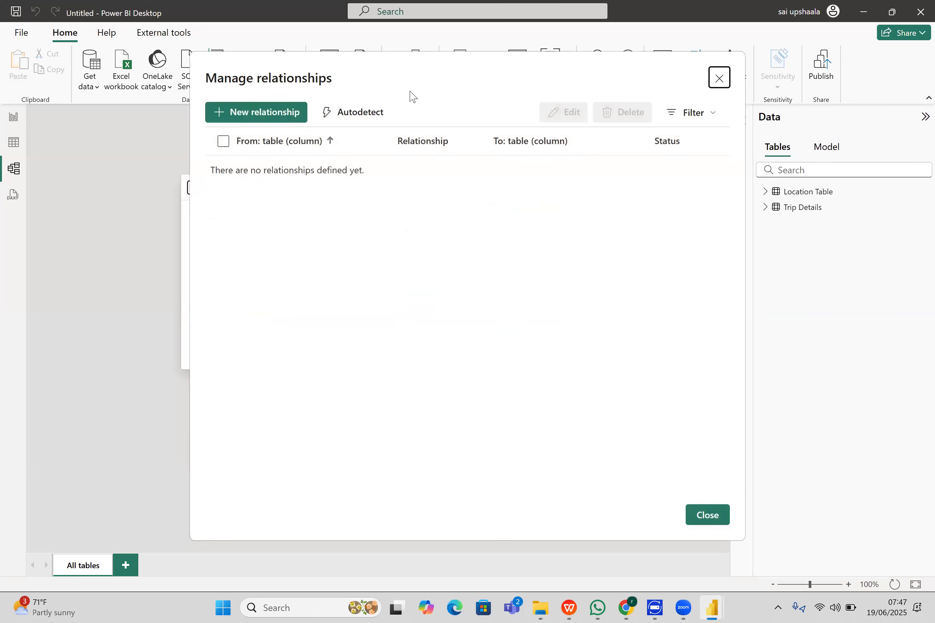
left_click(270, 112)
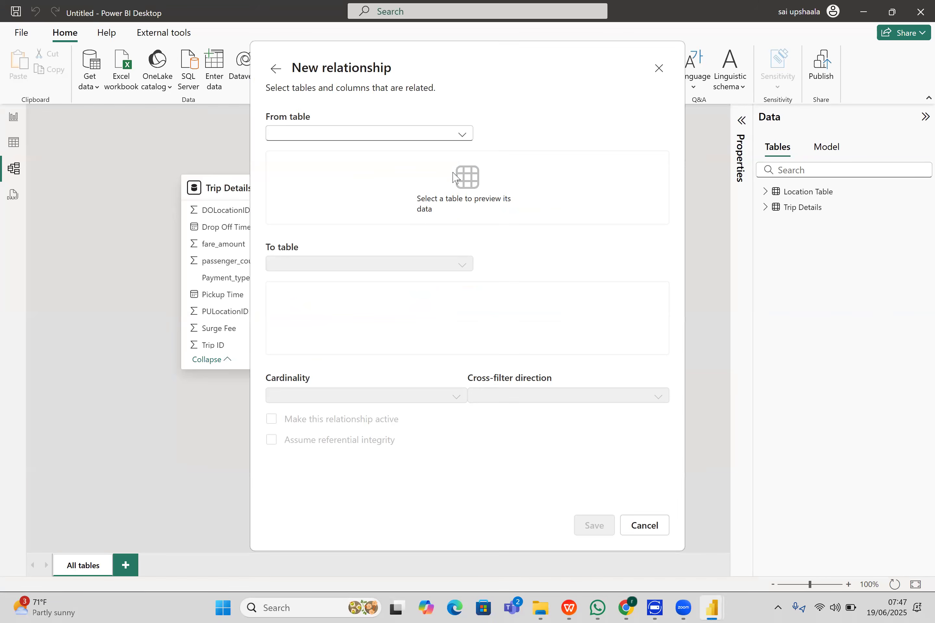
left_click(460, 137)
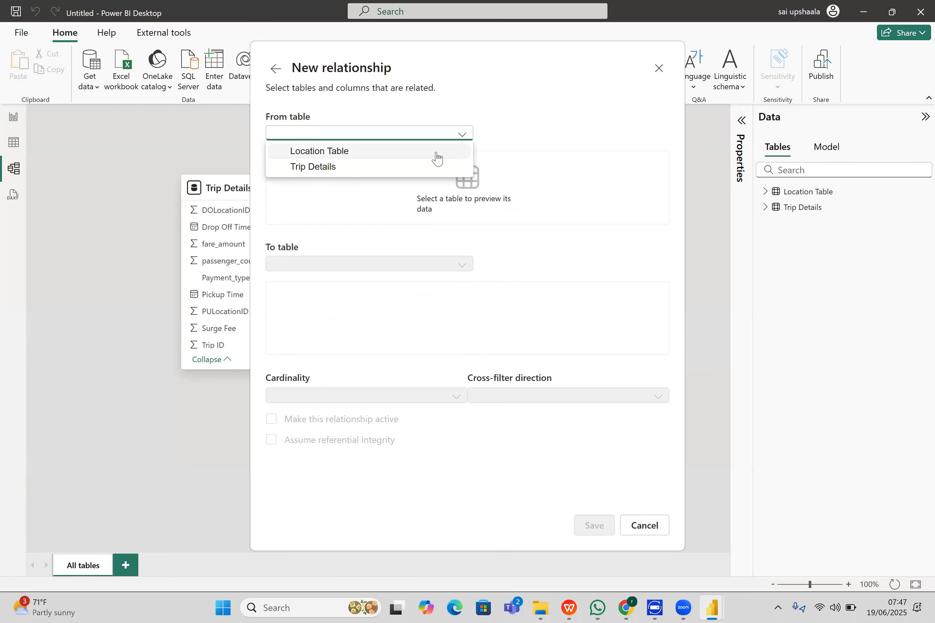
left_click(437, 158)
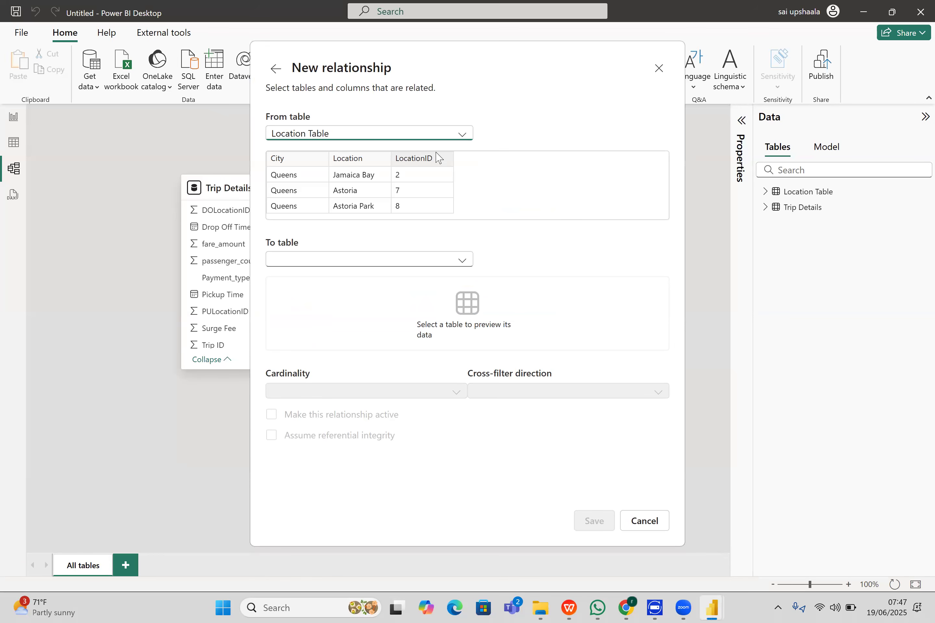
left_click(463, 261)
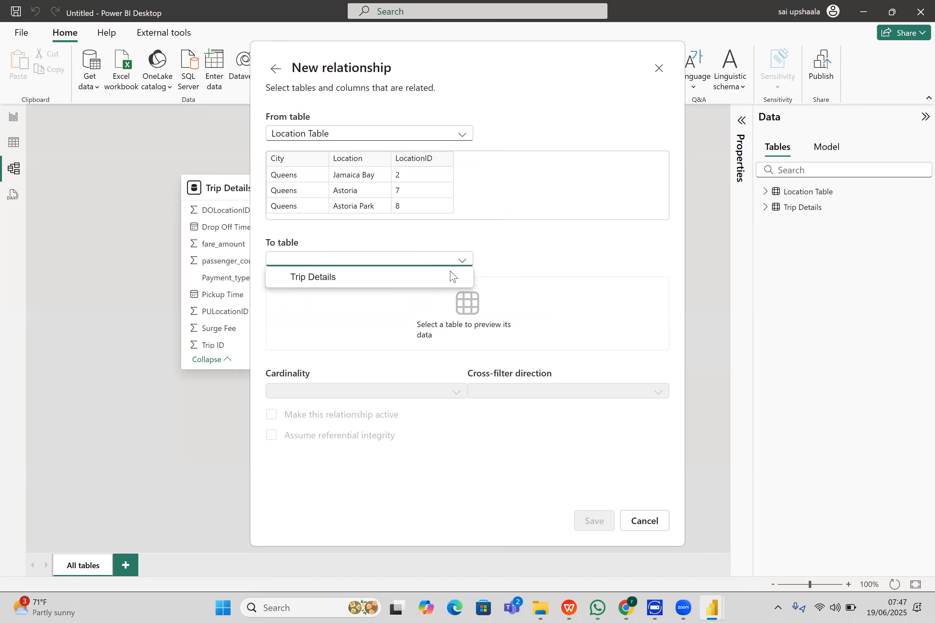
left_click(440, 277)
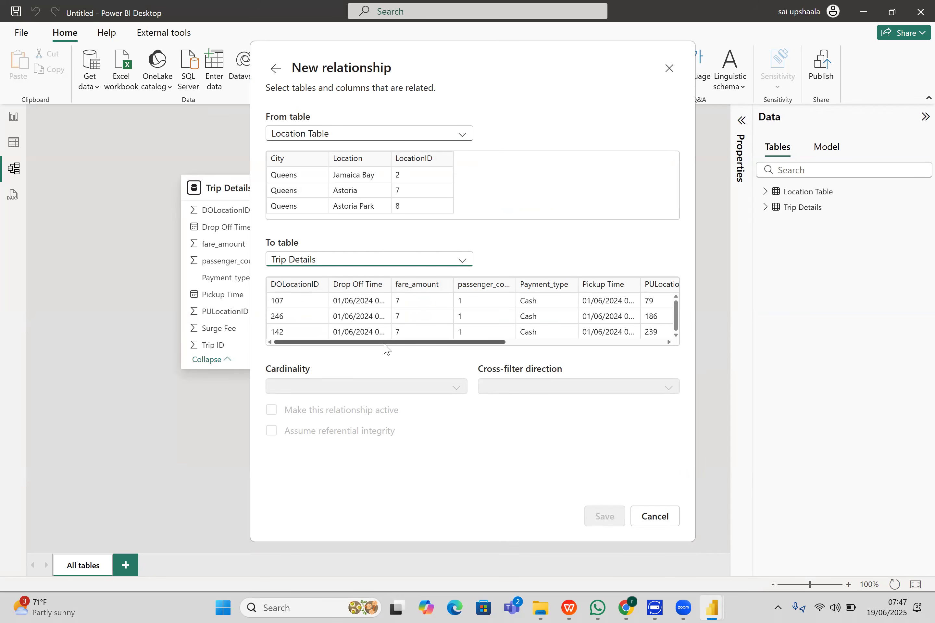
left_click(420, 158)
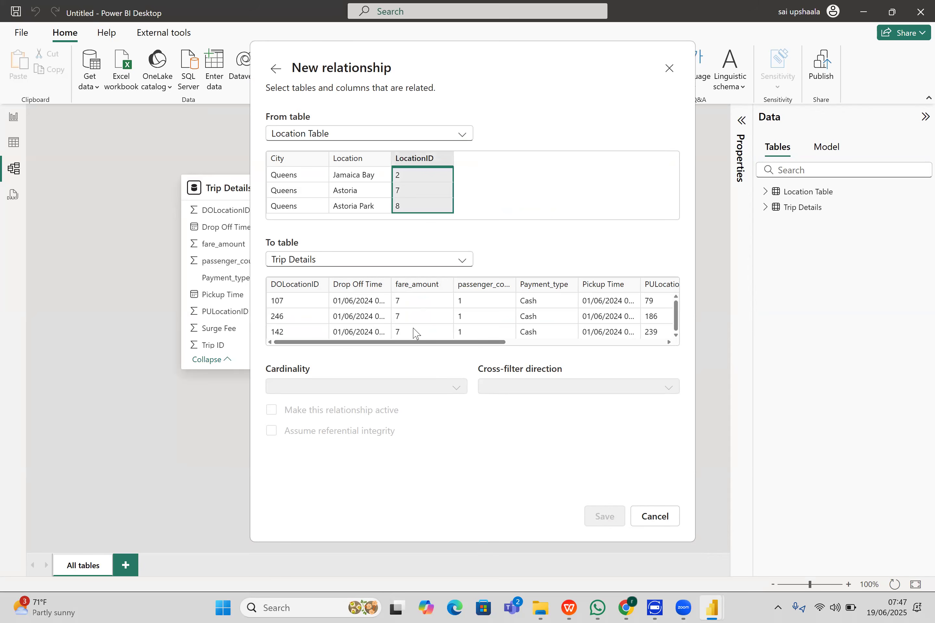
left_click_drag(404, 343, 490, 344)
left_click(526, 285)
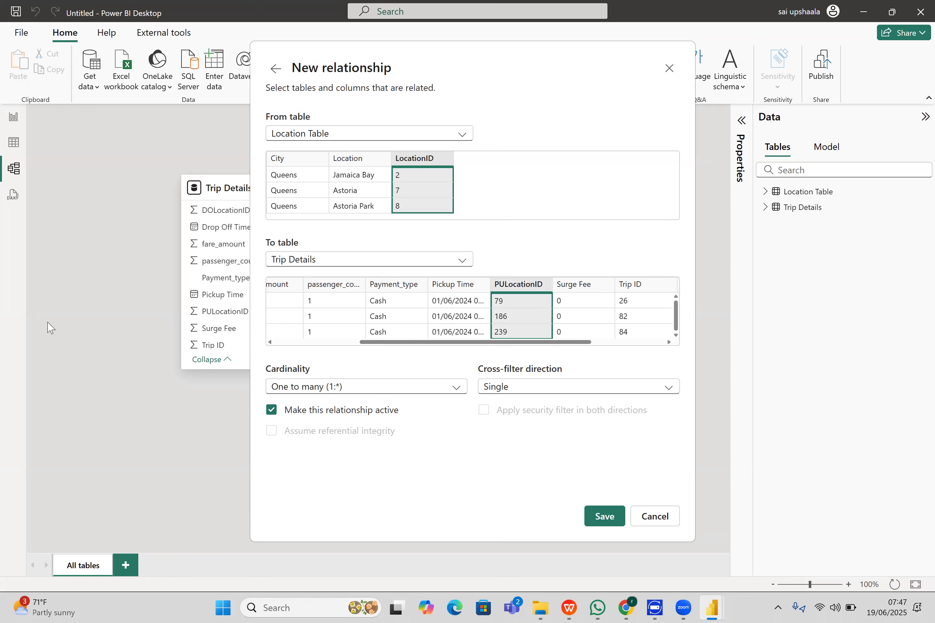
mouse_move(312, 398)
left_mouse_down()
mouse_move(353, 396)
mouse_move(333, 398)
left_mouse_up()
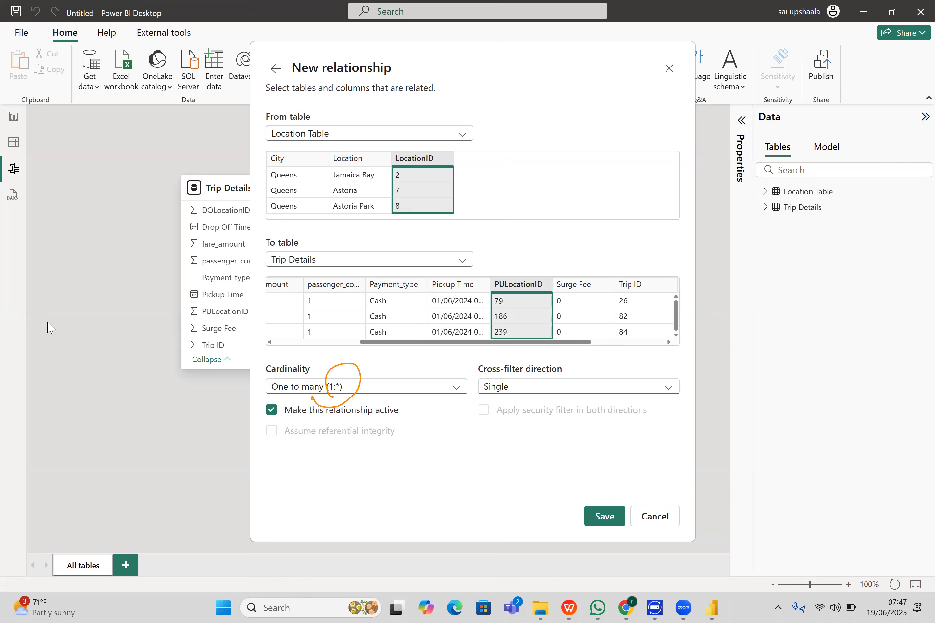
left_click_drag(474, 177, 478, 204)
left_click_drag(467, 176, 480, 185)
mouse_move(486, 172)
left_mouse_down()
mouse_move(486, 187)
mouse_move(523, 178)
mouse_move(480, 211)
left_mouse_up()
left_click_drag(569, 243, 565, 273)
left_click_drag(560, 266, 590, 258)
left_click_drag(604, 246, 624, 243)
left_click_drag(562, 252, 558, 269)
left_click_drag(584, 328, 586, 340)
mouse_move(483, 280)
left_mouse_down()
mouse_move(559, 318)
mouse_move(476, 305)
mouse_move(477, 278)
left_mouse_up()
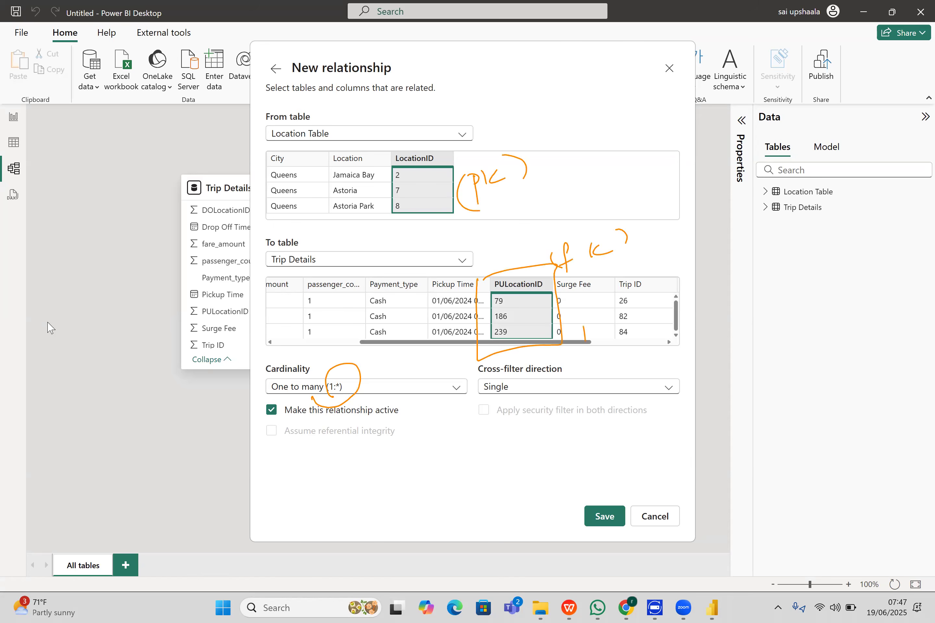
mouse_move(417, 161)
left_mouse_down()
mouse_move(409, 184)
mouse_move(411, 164)
left_mouse_up()
mouse_move(515, 300)
left_mouse_down()
mouse_move(530, 307)
mouse_move(531, 326)
left_mouse_up()
left_click_drag(518, 330, 529, 339)
left_click_drag(578, 94, 579, 122)
left_click_drag(640, 102, 651, 121)
mouse_move(687, 91)
left_mouse_down()
mouse_move(714, 111)
mouse_move(694, 113)
left_mouse_up()
left_click_drag(680, 110, 706, 99)
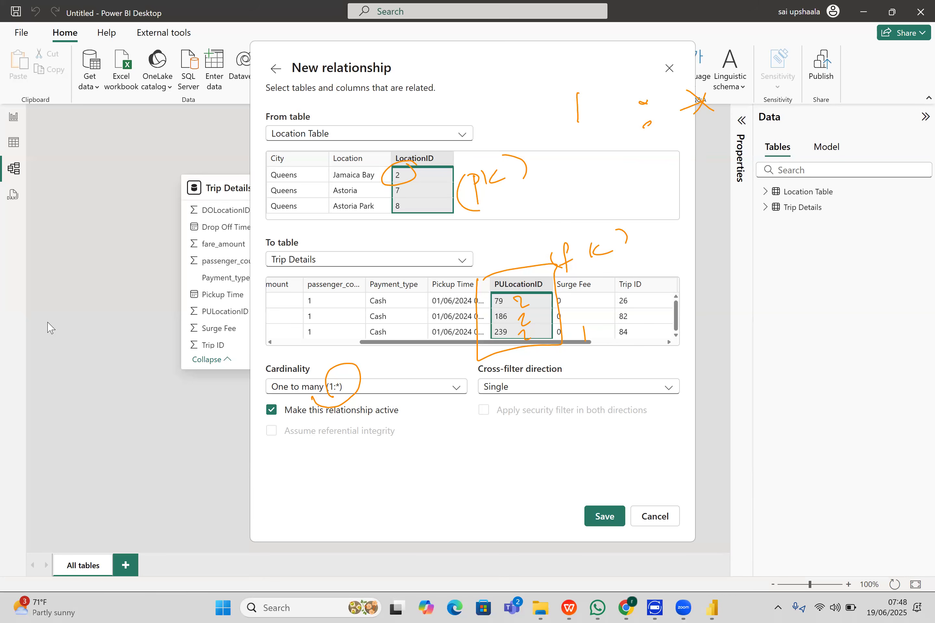
key("Escape")
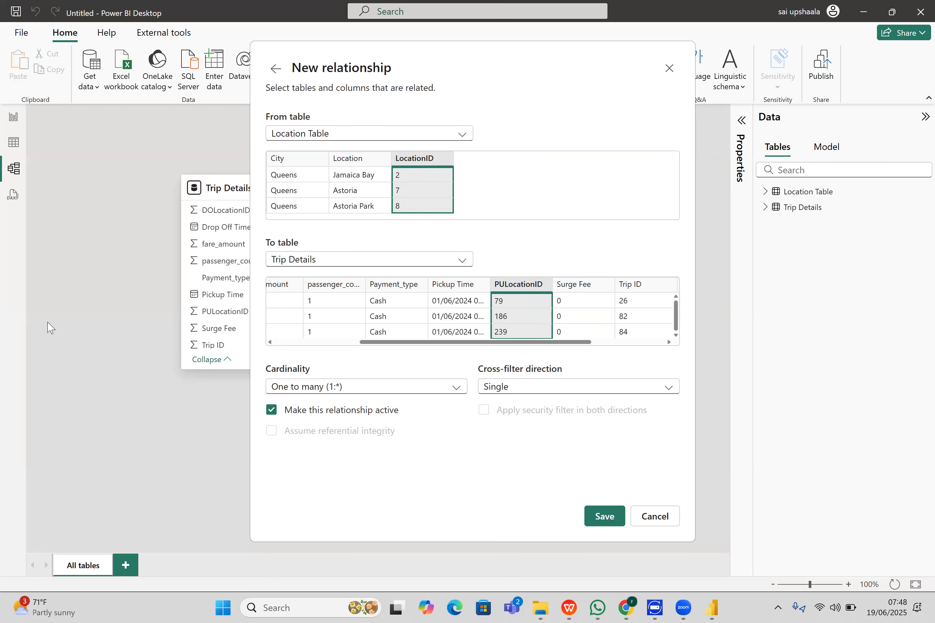
Save the PULocationID relationship, close the relationship manager and move the Location Table card further from Trip Details
left_click(605, 517)
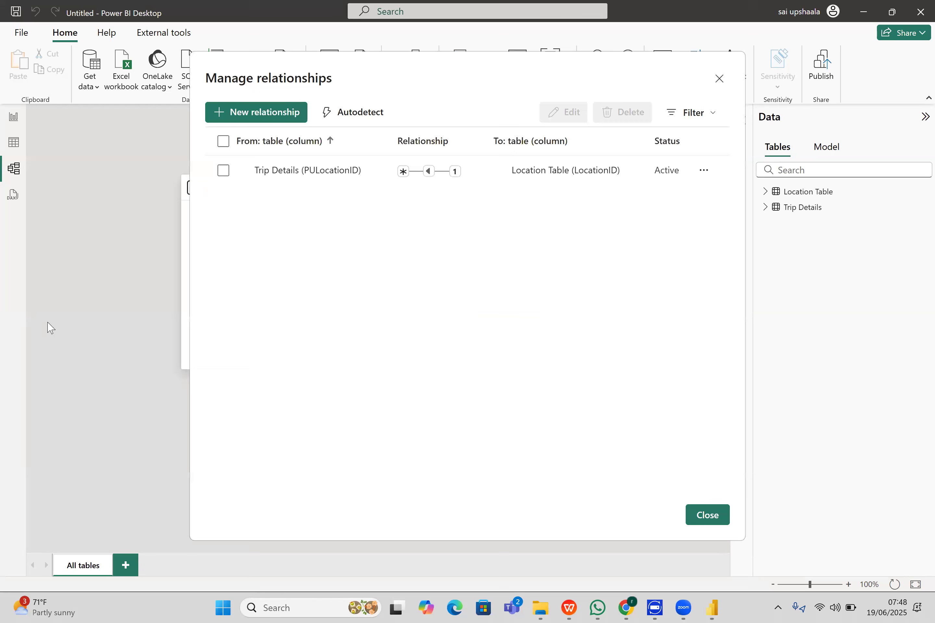
left_click(709, 519)
left_click_drag(469, 215, 501, 213)
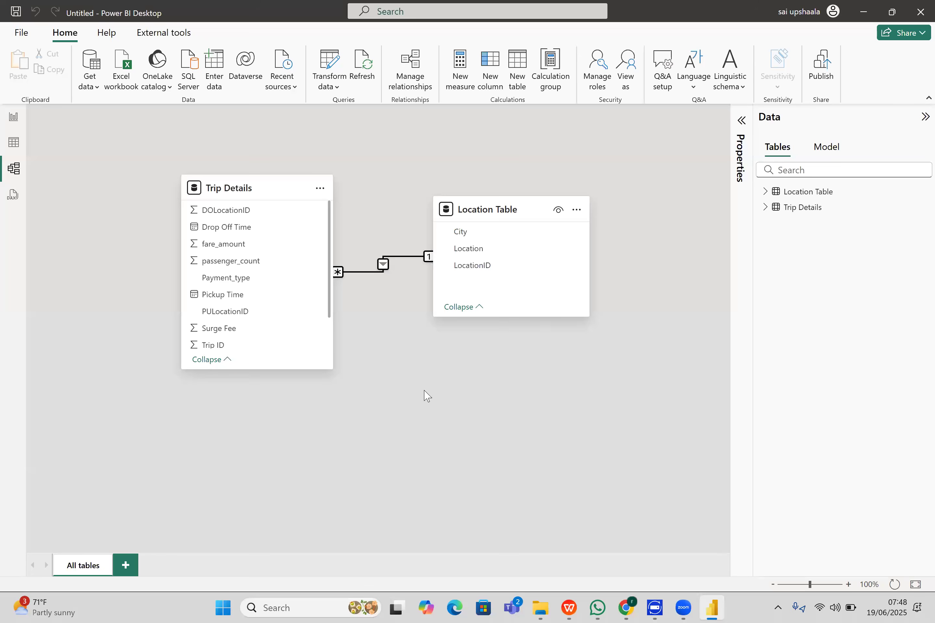
mouse_move(363, 241)
left_mouse_down()
mouse_move(412, 241)
mouse_move(354, 249)
mouse_move(364, 258)
left_mouse_up()
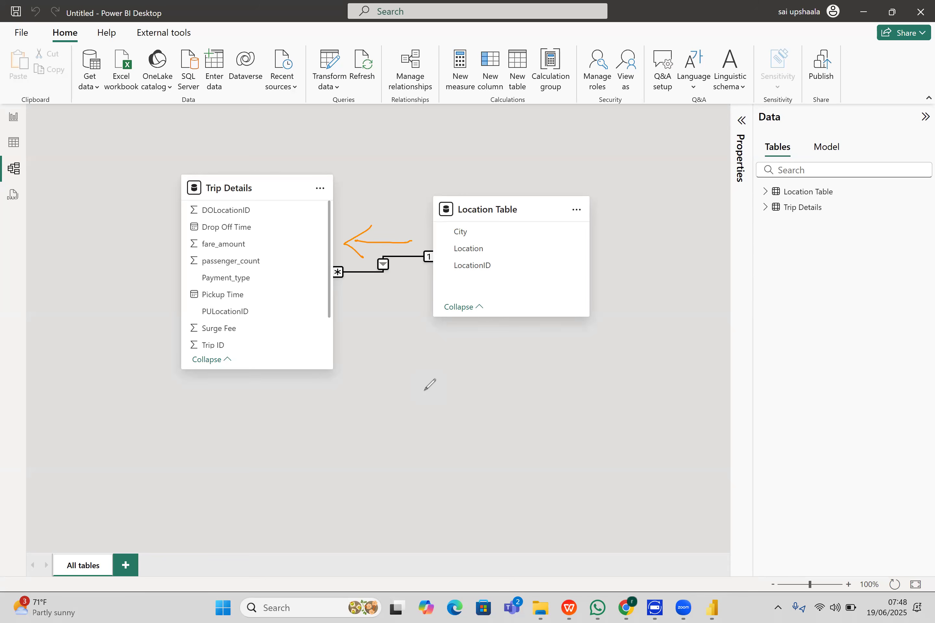
mouse_move(419, 239)
left_mouse_down()
mouse_move(356, 241)
mouse_move(347, 231)
mouse_move(356, 258)
left_mouse_up()
key("Escape")
Create and save a one-to-many, inactive relationship from LocationID in Location Table to DOLocationID in Trip Details, with single cross-filter direction
left_click(418, 68)
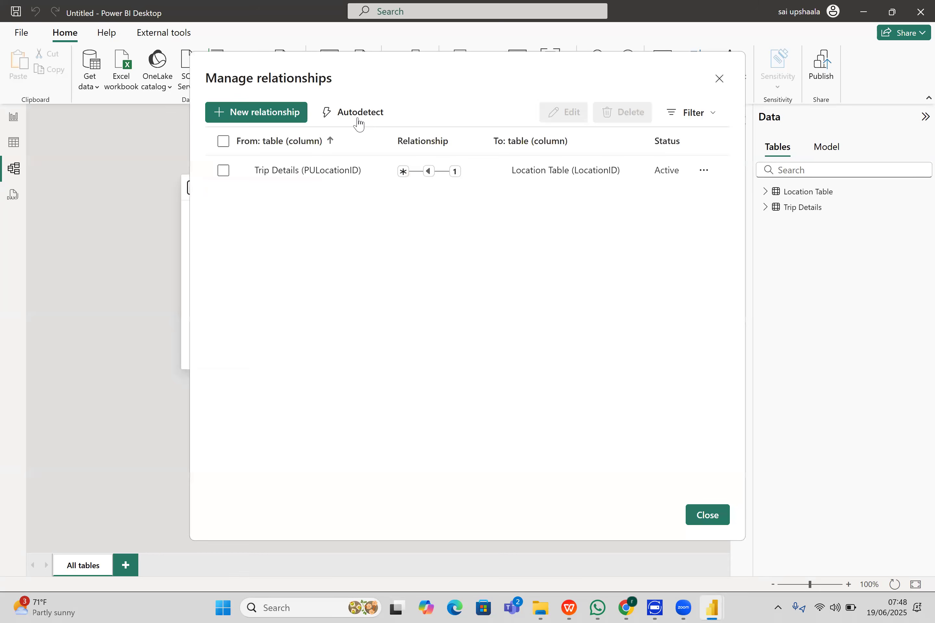
left_click(281, 113)
left_click(463, 134)
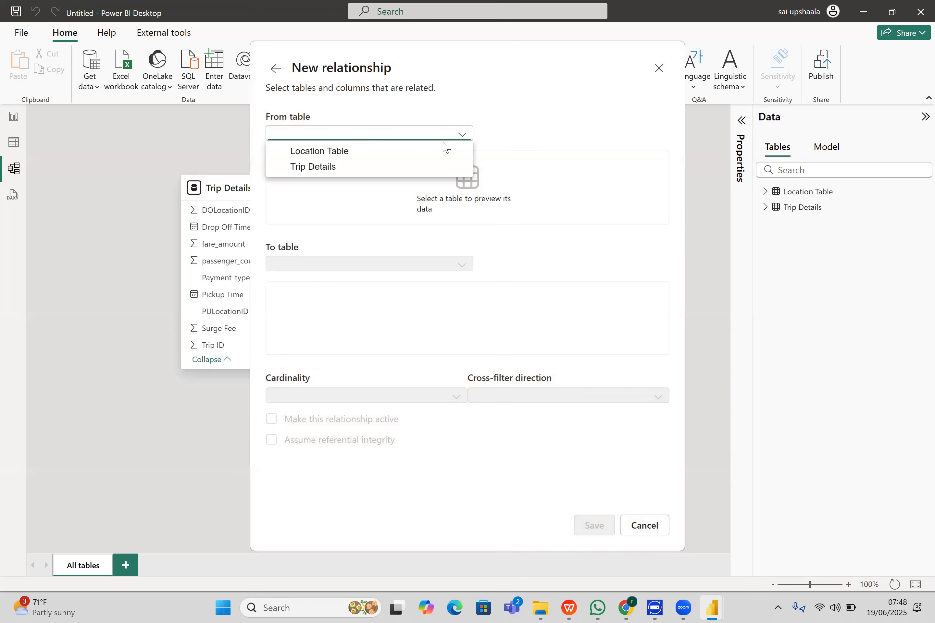
left_click(430, 155)
left_click(462, 260)
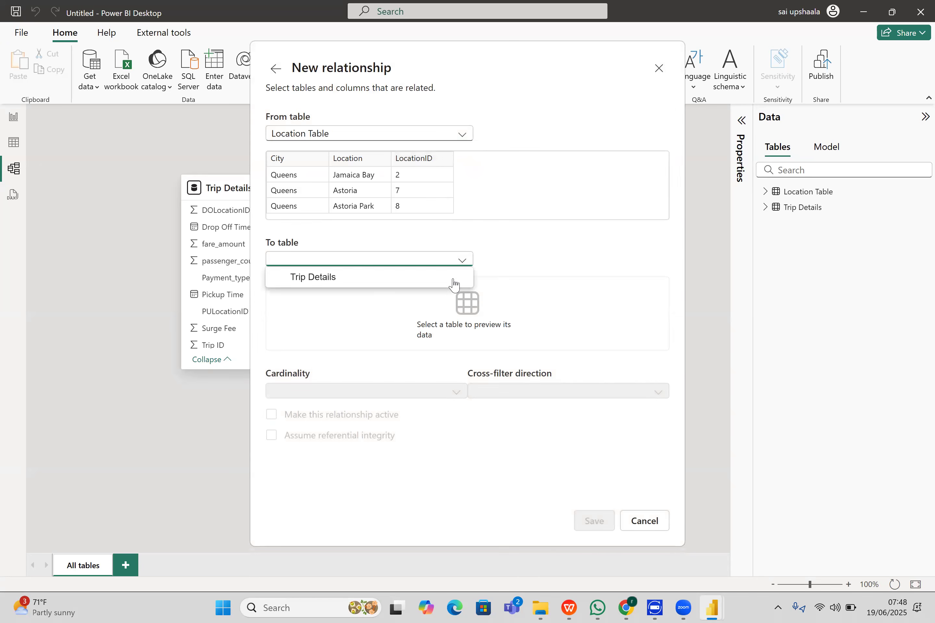
left_click(450, 277)
left_click(438, 160)
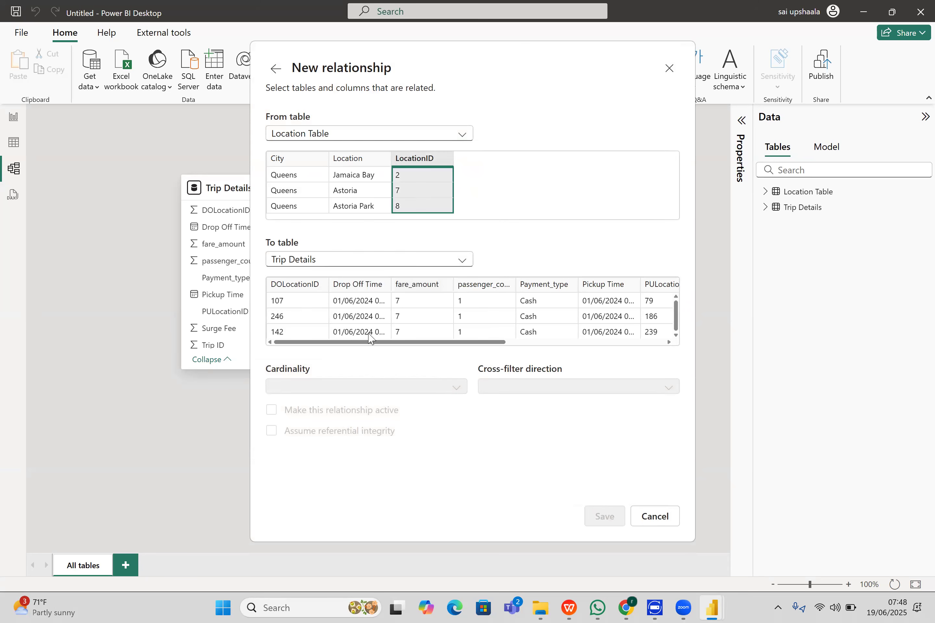
left_click(311, 290)
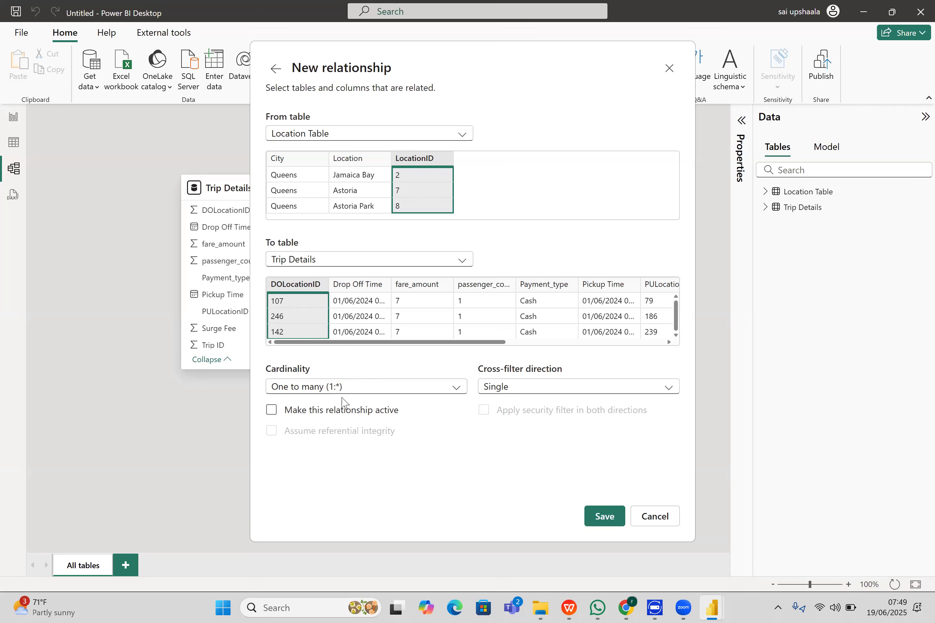
mouse_move(273, 432)
left_mouse_down()
mouse_move(389, 432)
mouse_move(295, 387)
mouse_move(288, 436)
left_mouse_up()
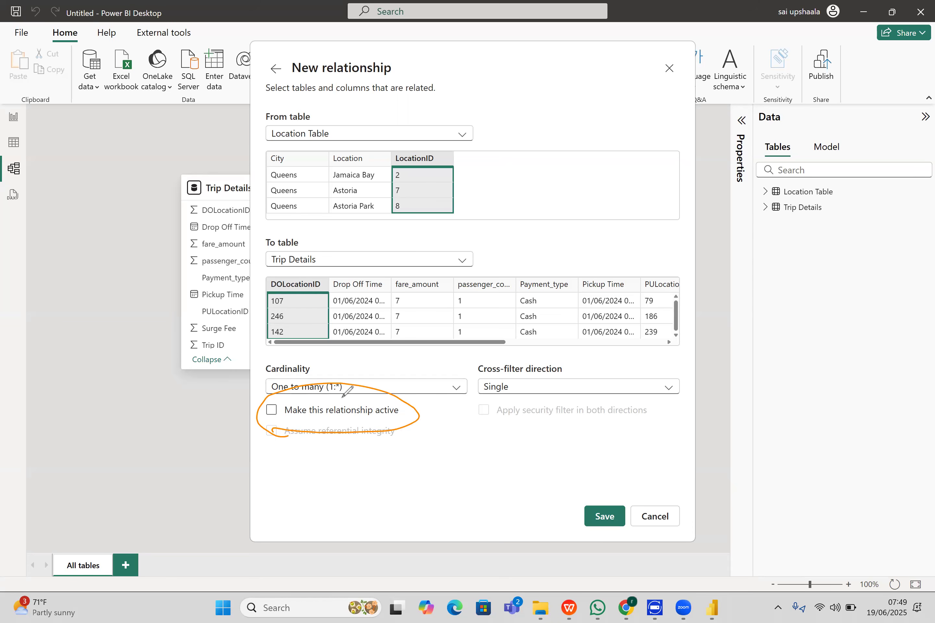
key("Escape")
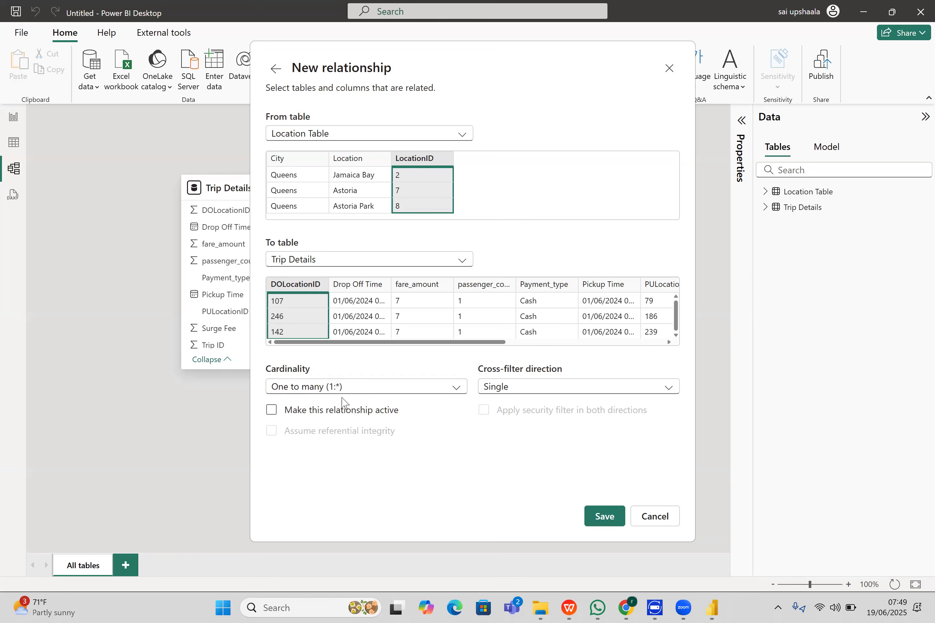
key("Return")
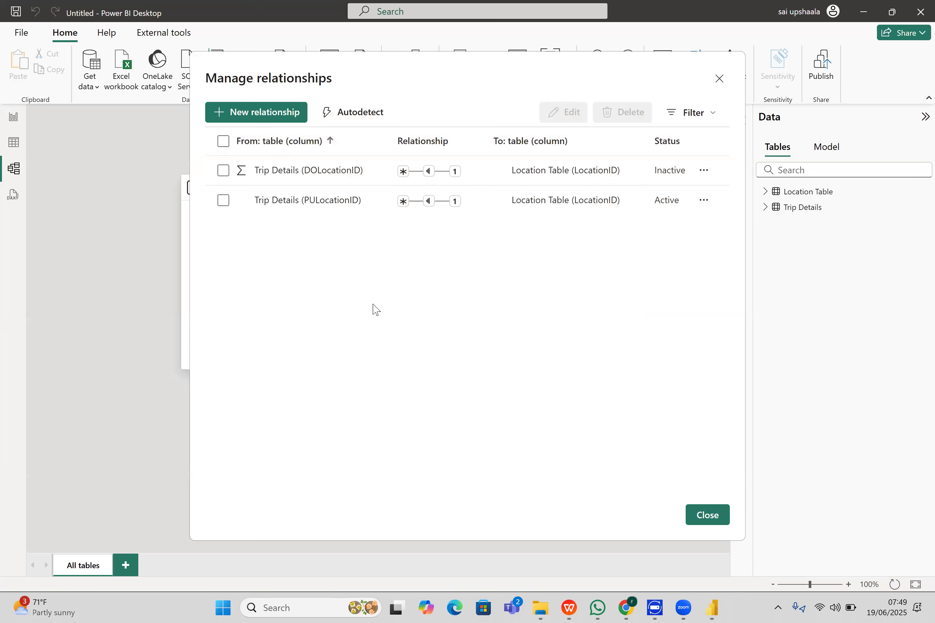
Compare the statuses of the PULocationID and DOLocationID relationships, close the relationship manager and examine both connections in the diagram
mouse_move(602, 212)
left_mouse_down()
mouse_move(598, 250)
mouse_move(378, 255)
mouse_move(347, 236)
mouse_move(377, 232)
left_mouse_up()
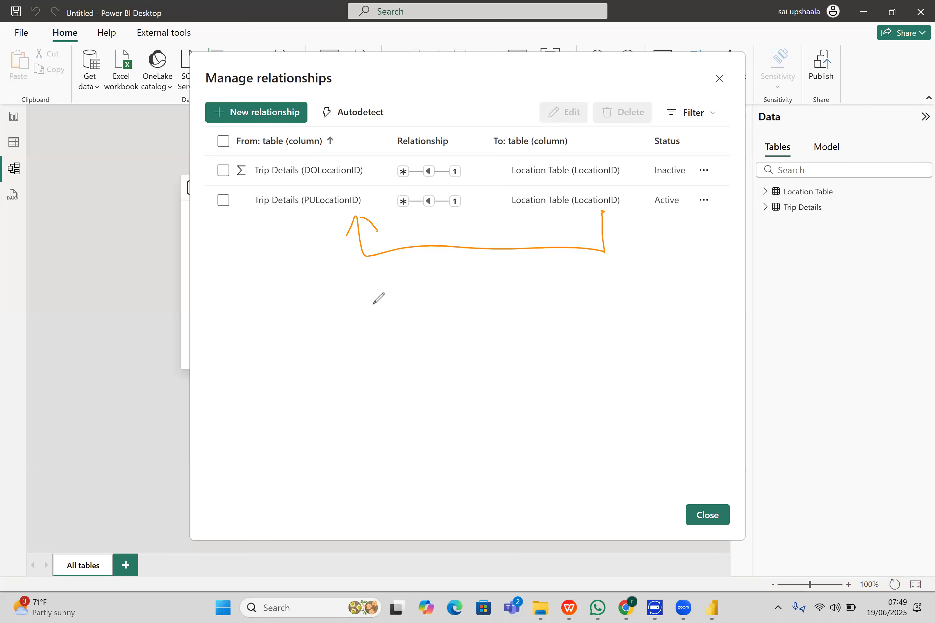
mouse_move(595, 161)
left_mouse_down()
mouse_move(595, 135)
mouse_move(421, 136)
mouse_move(350, 165)
left_mouse_up()
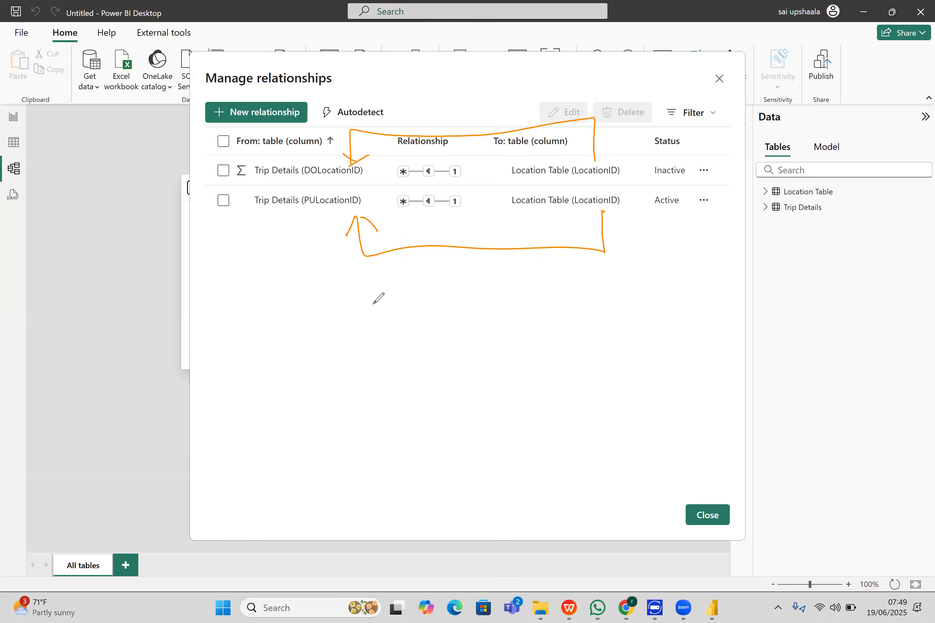
mouse_move(691, 225)
left_mouse_down()
mouse_move(649, 224)
mouse_move(671, 189)
mouse_move(701, 214)
mouse_move(690, 222)
left_mouse_up()
mouse_move(232, 238)
left_mouse_down()
mouse_move(705, 226)
mouse_move(676, 185)
mouse_move(206, 199)
mouse_move(233, 237)
left_mouse_up()
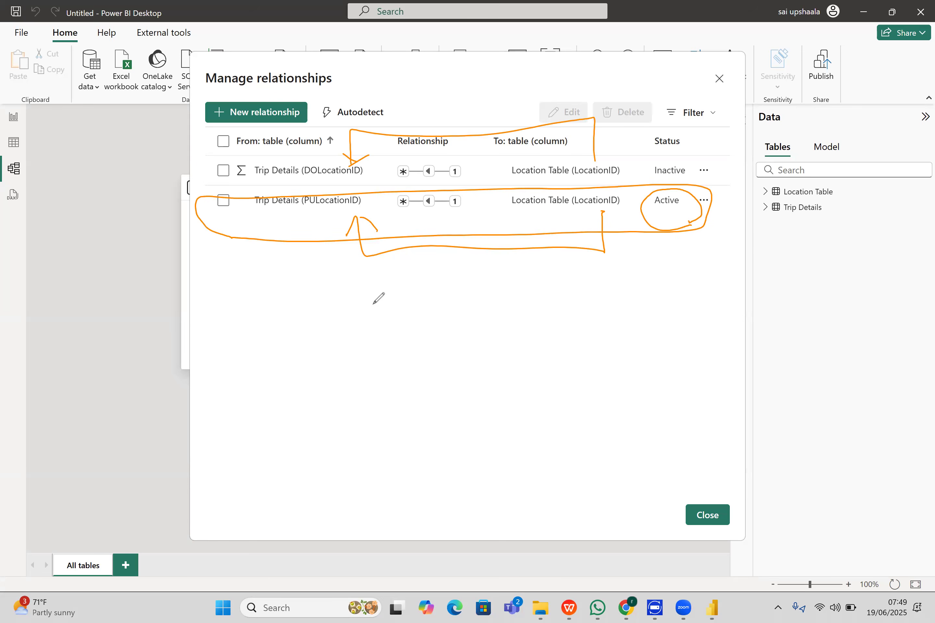
mouse_move(667, 216)
left_mouse_down()
mouse_move(676, 271)
mouse_move(693, 237)
left_mouse_up()
mouse_move(699, 152)
left_mouse_down()
mouse_move(664, 145)
mouse_move(678, 187)
mouse_move(700, 153)
left_mouse_up()
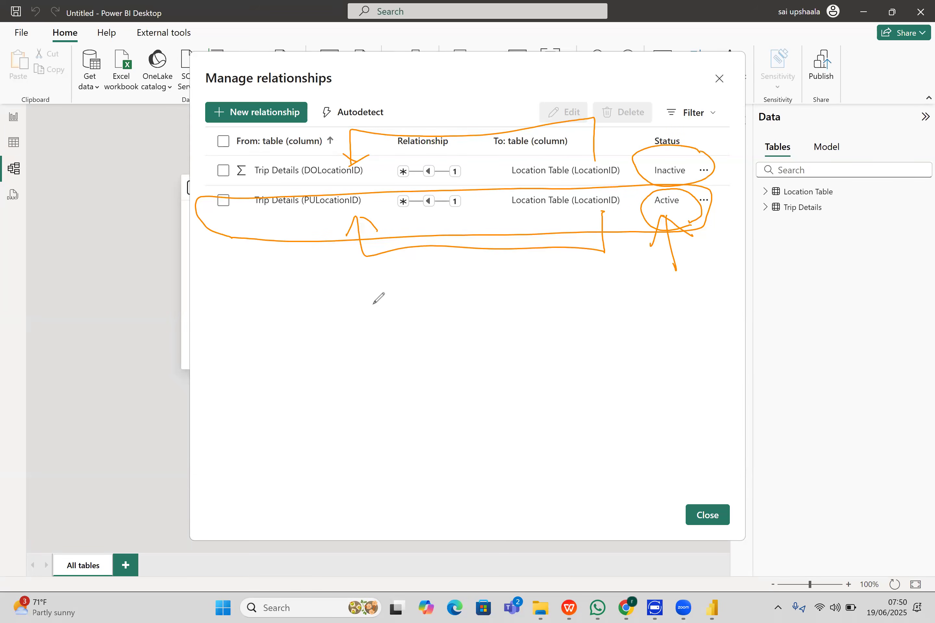
key("Escape")
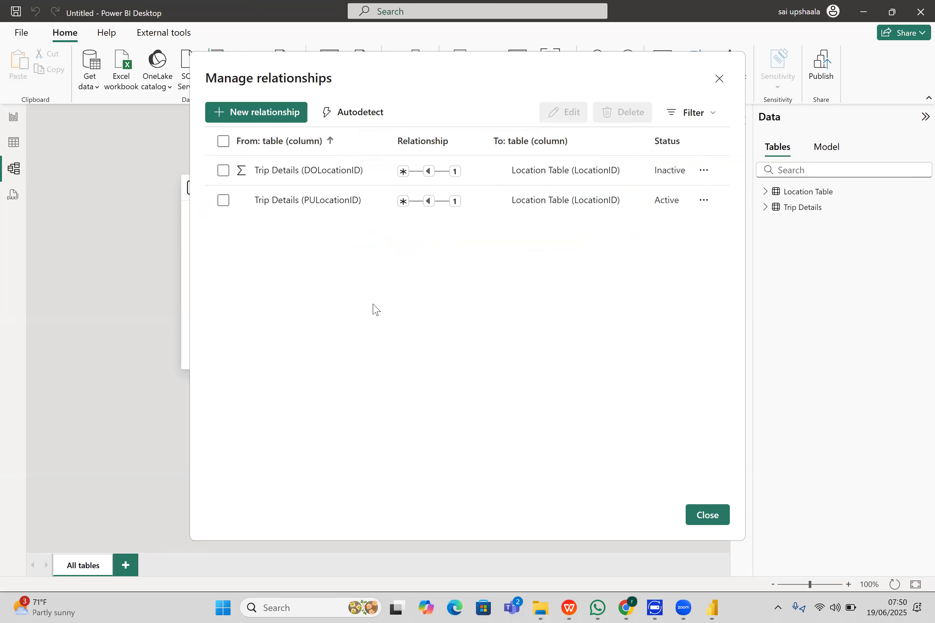
key("Escape")
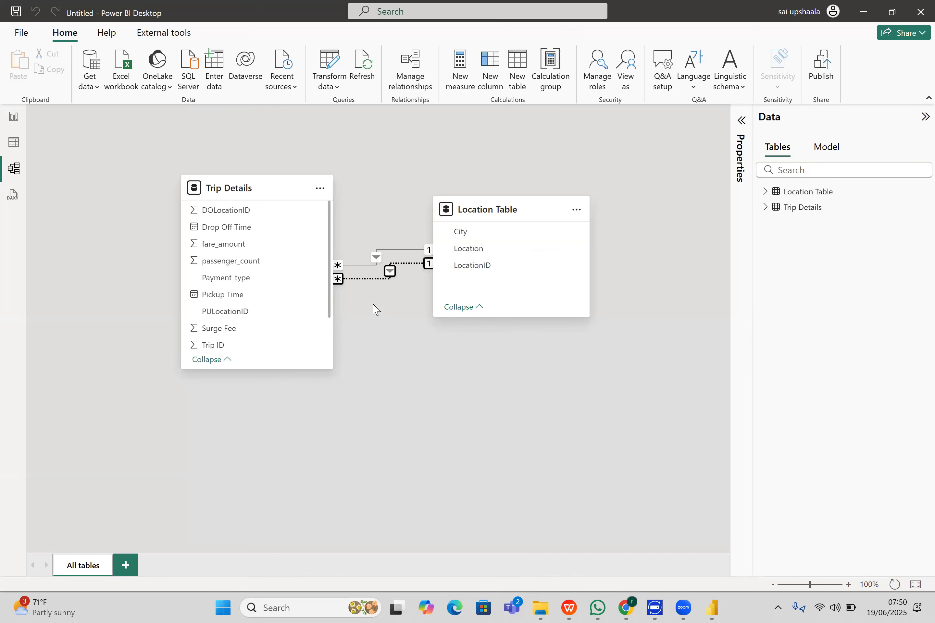
mouse_move(426, 240)
left_mouse_down()
mouse_move(372, 233)
mouse_move(344, 255)
mouse_move(400, 257)
mouse_move(418, 232)
left_mouse_up()
mouse_move(403, 178)
left_mouse_down()
mouse_move(403, 244)
mouse_move(420, 228)
left_mouse_up()
left_click_drag(411, 354, 396, 359)
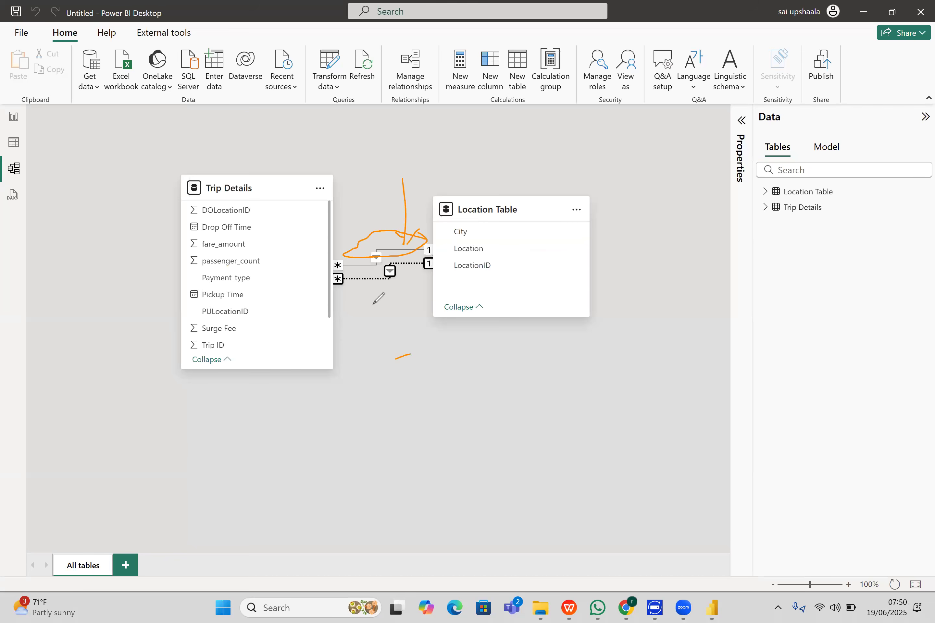
mouse_move(358, 295)
left_mouse_down()
mouse_move(429, 276)
mouse_move(352, 276)
mouse_move(373, 298)
left_mouse_up()
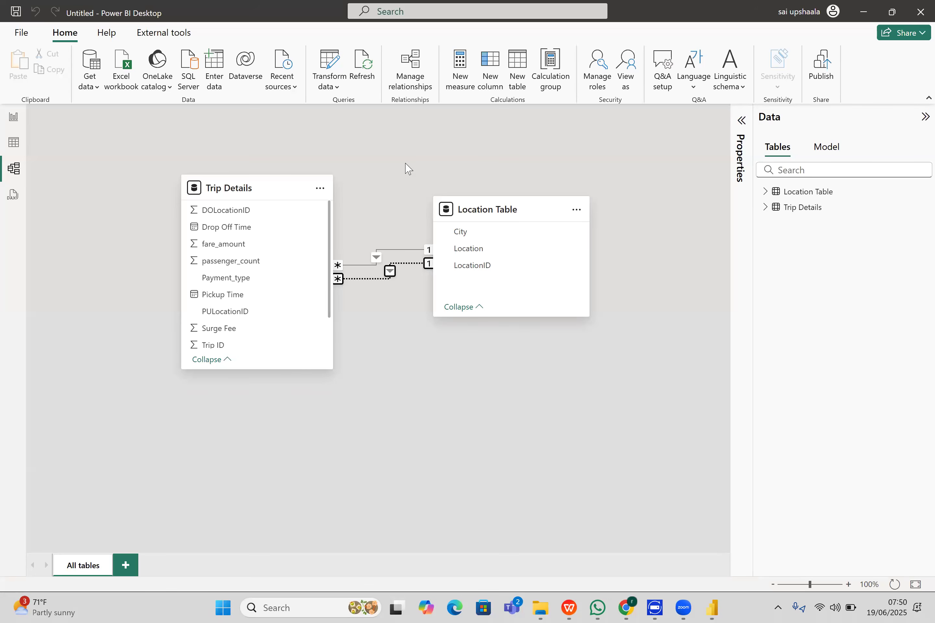
Switch the PULocationID relationship to inactive and the DOLocationID relationship to active, and close the relationship manager
left_click(421, 83)
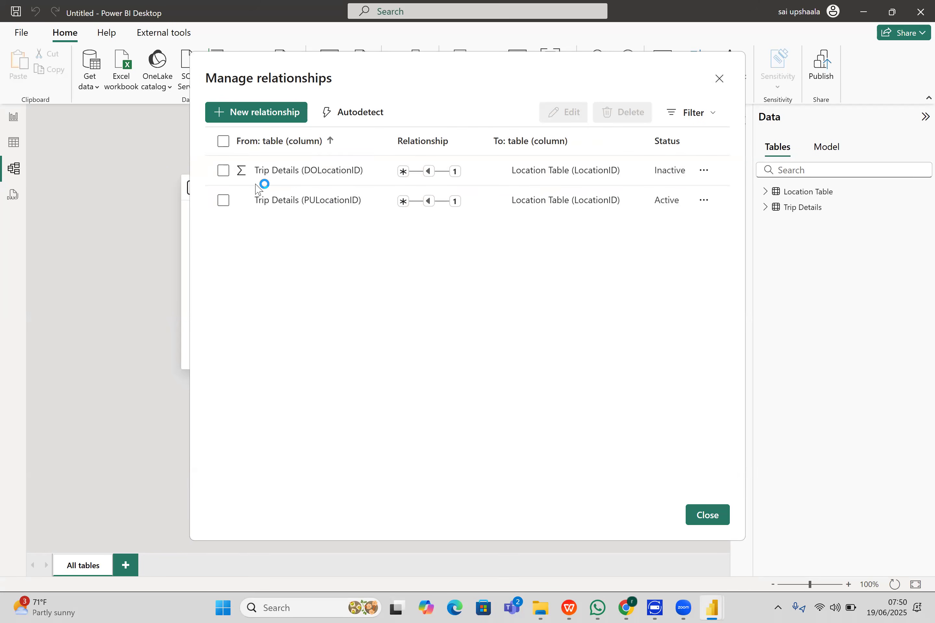
left_click(703, 200)
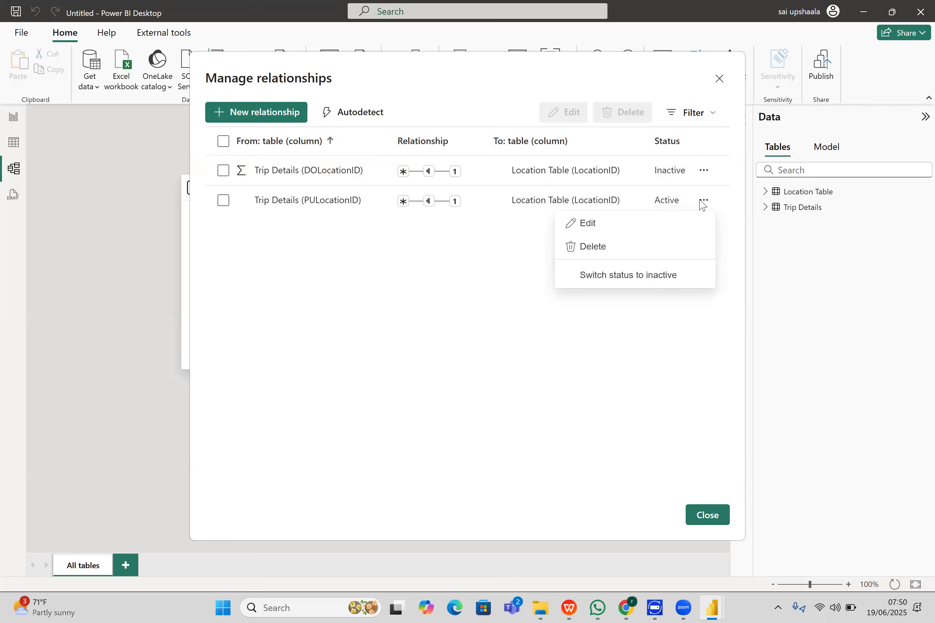
left_click(653, 277)
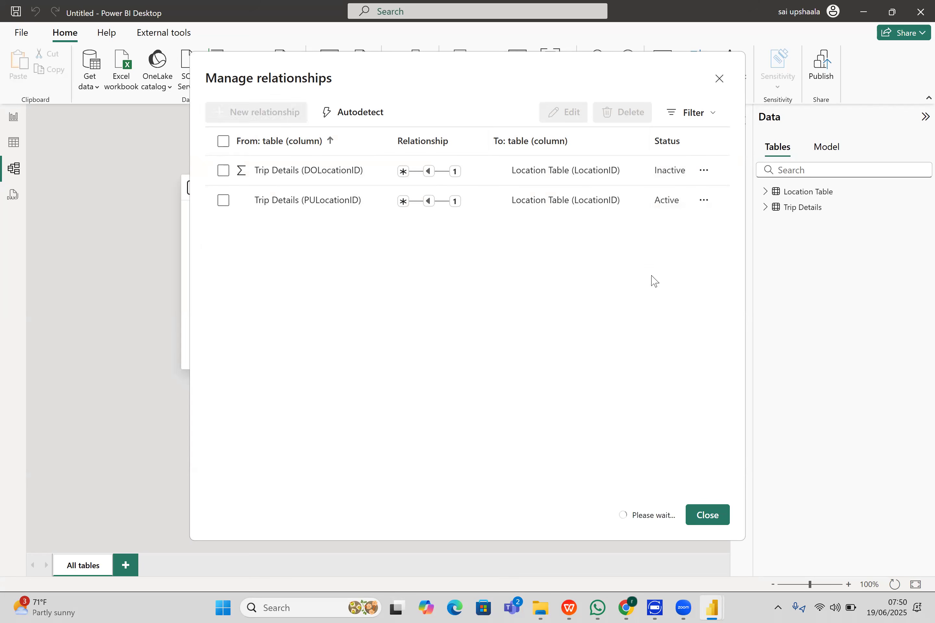
left_click(702, 177)
left_click(638, 257)
left_click(707, 515)
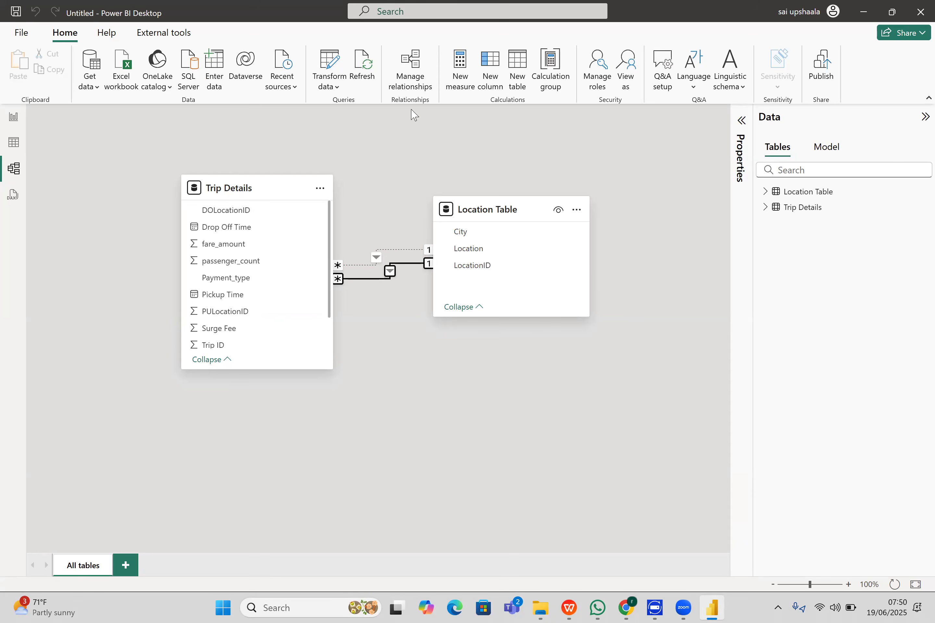
Switch the DOLocationID relationship back to inactive and the PULocationID relationship to active, close the manager and clear the diagram selection
left_click(412, 76)
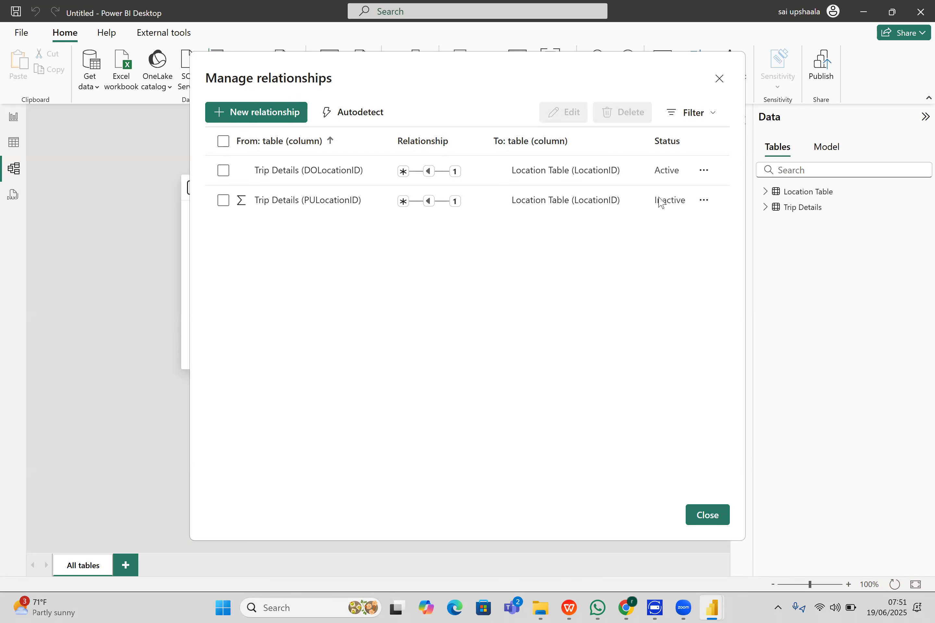
left_click(705, 170)
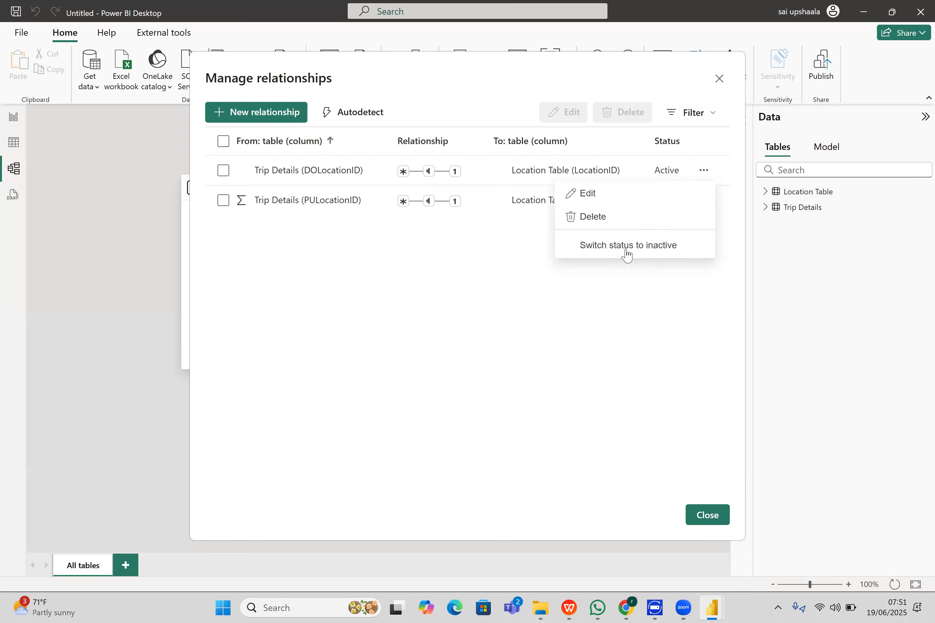
left_click(624, 252)
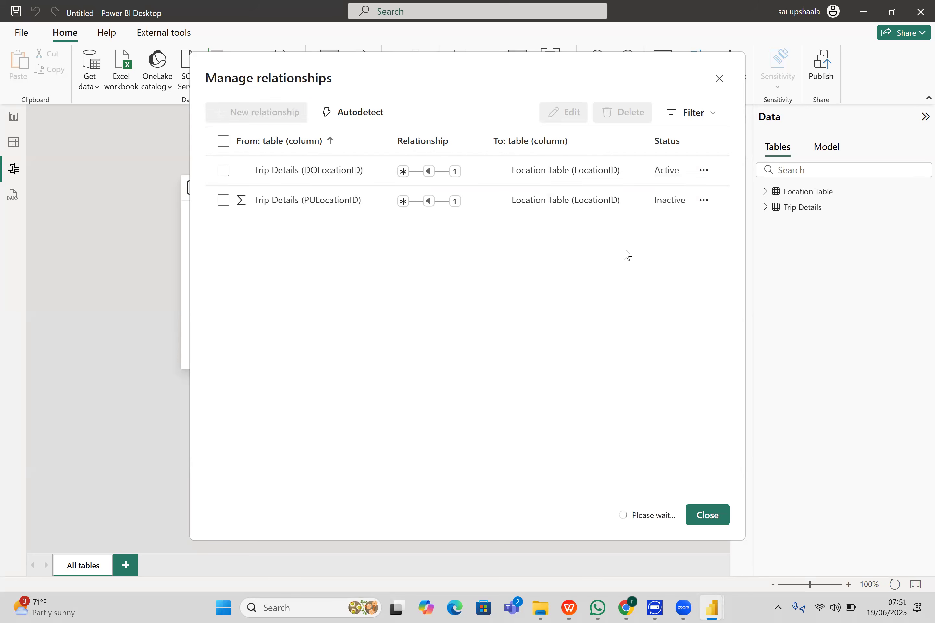
left_click(704, 200)
left_click(669, 276)
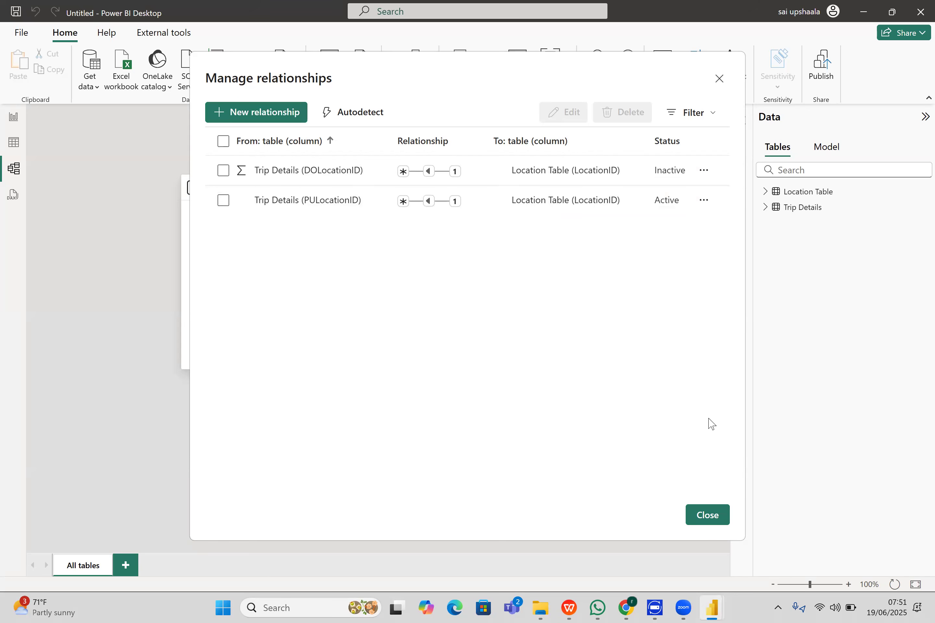
left_click(712, 516)
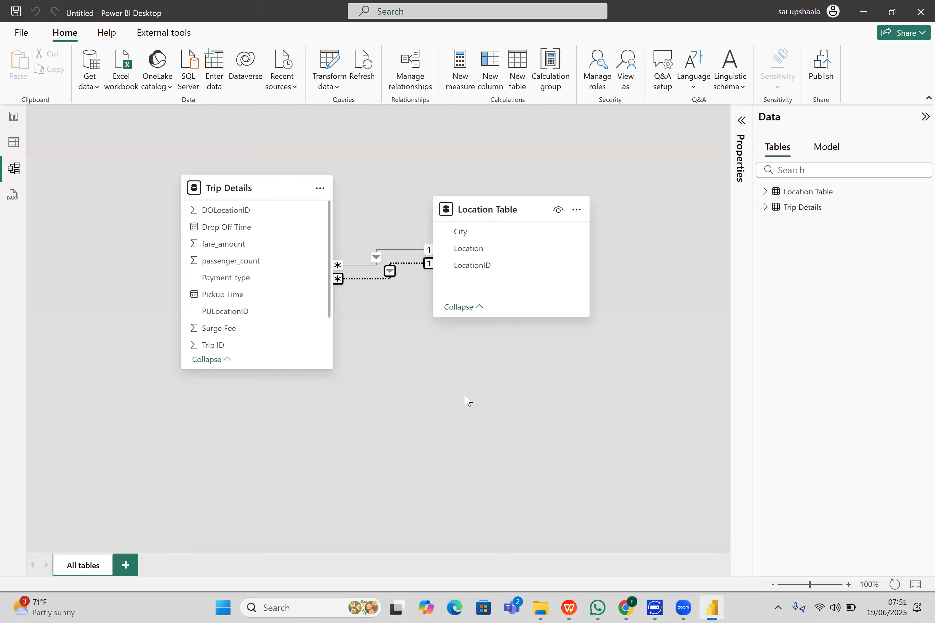
left_click(464, 394)
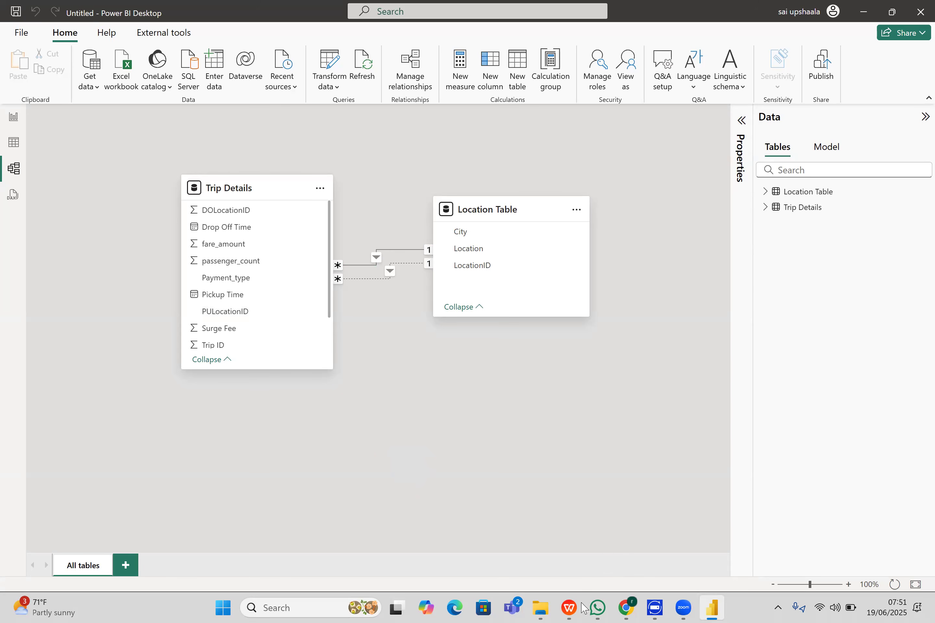
Switch to the Gojek Taxi Project folder, open Project_Doc in WPS Office at 90% zoom and read the KPI requirements
mouse_move(541, 607)
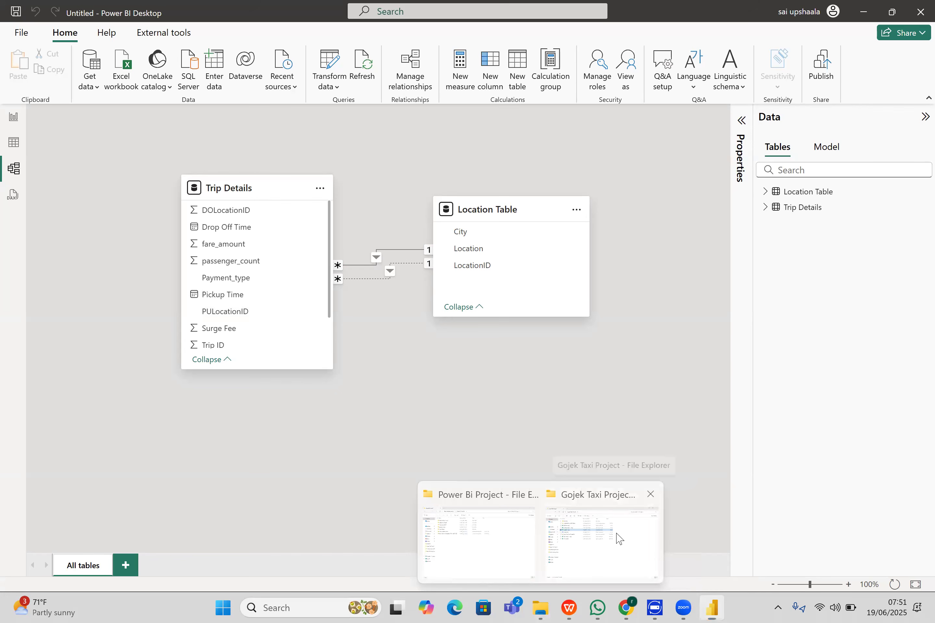
double_click(236, 208)
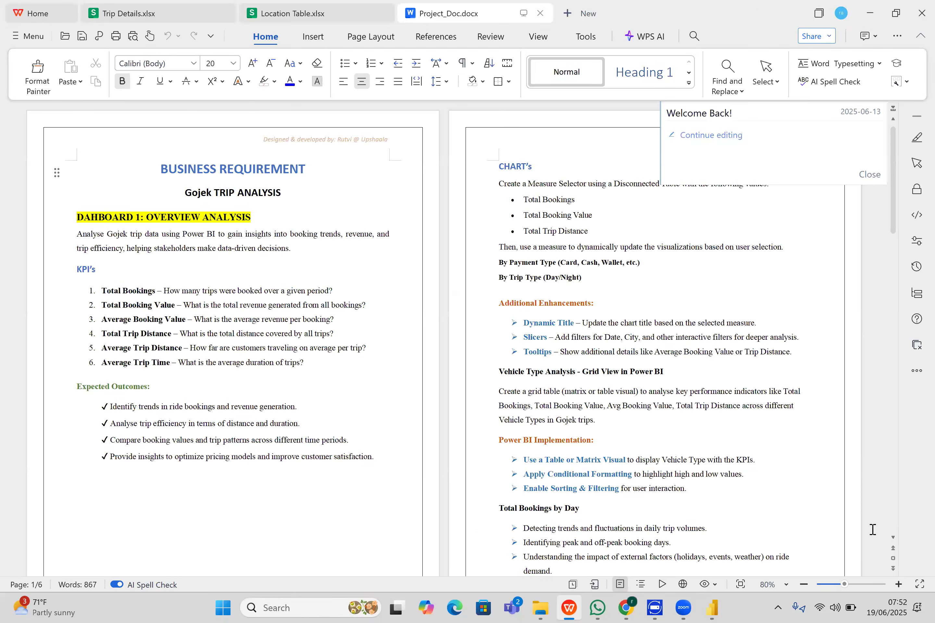
left_click(900, 586)
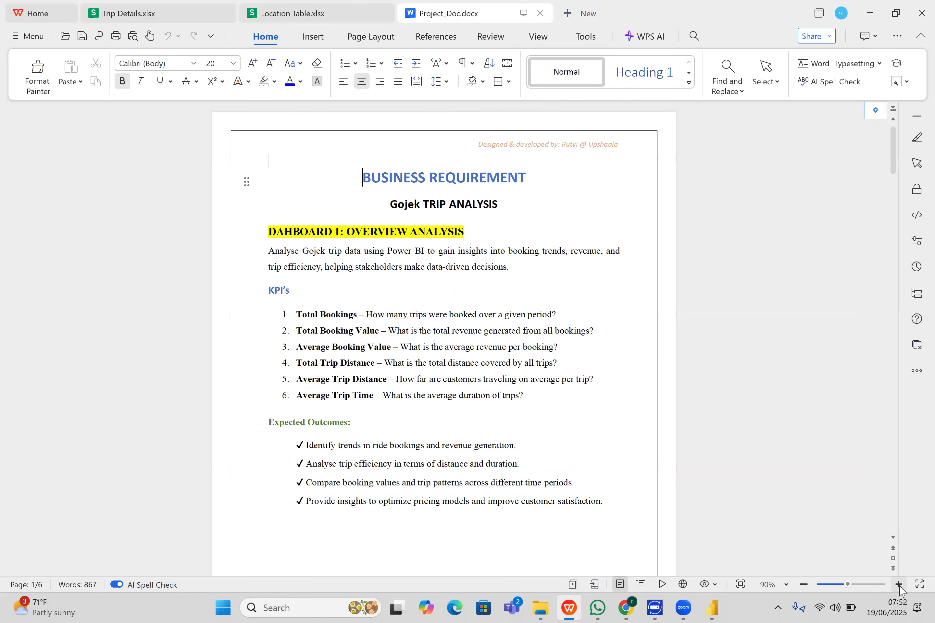
scroll(633, 336, "down", 5)
scroll(596, 451, "down", 5)
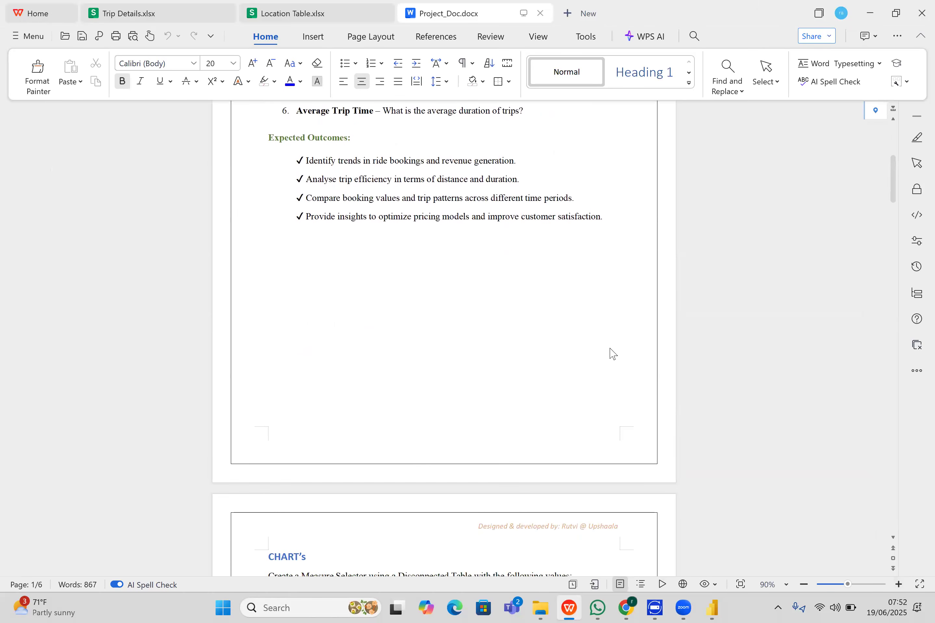
Read the chart requirements in Project_Doc, including By Trip Type (Day/Night), Vehicle Type Analysis and Total Bookings by Day, and minimize the document
scroll(631, 263, "down", 7)
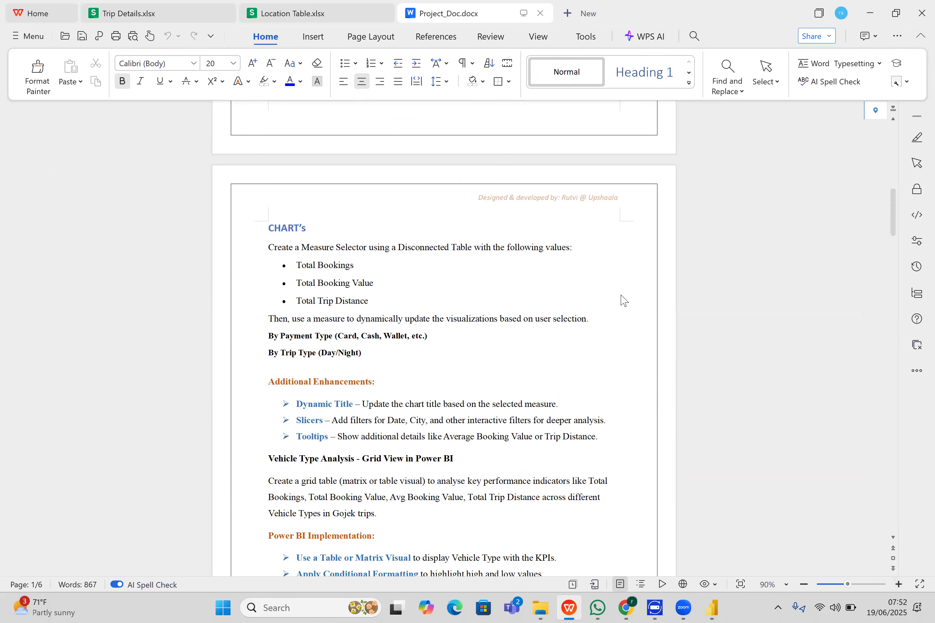
left_click(273, 355)
left_click_drag(272, 355, 342, 355)
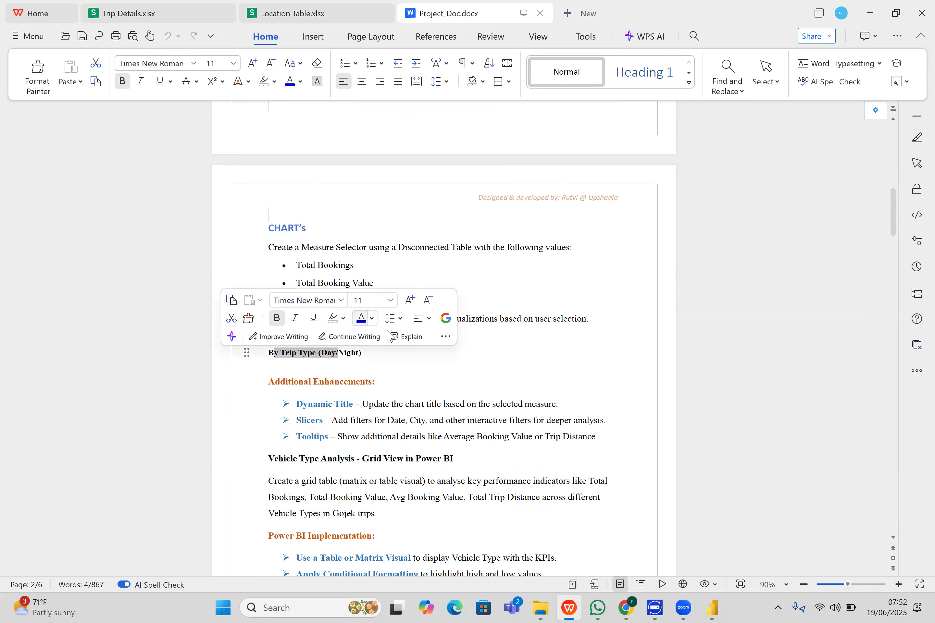
left_click(435, 367)
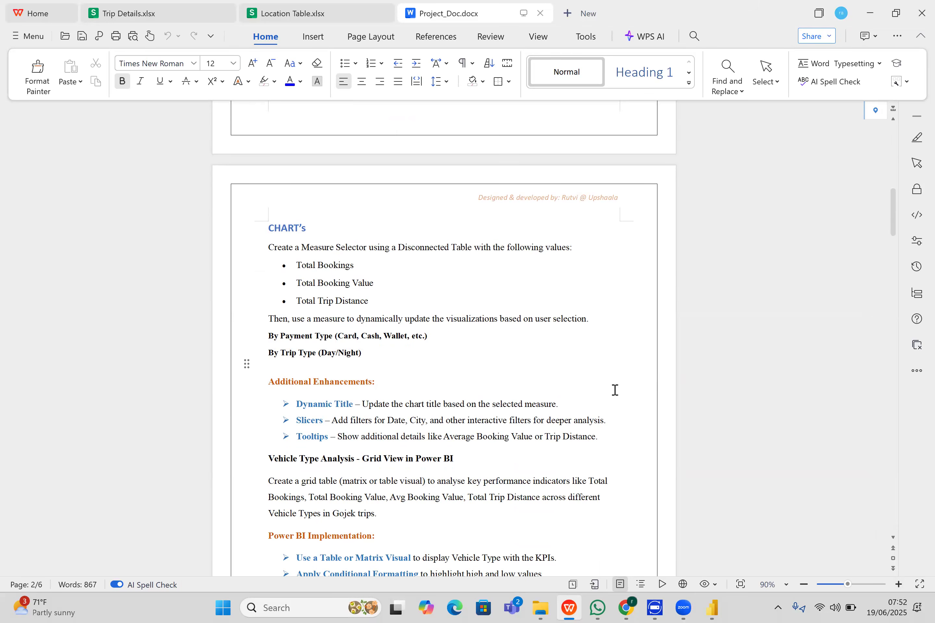
scroll(613, 390, "down", 2)
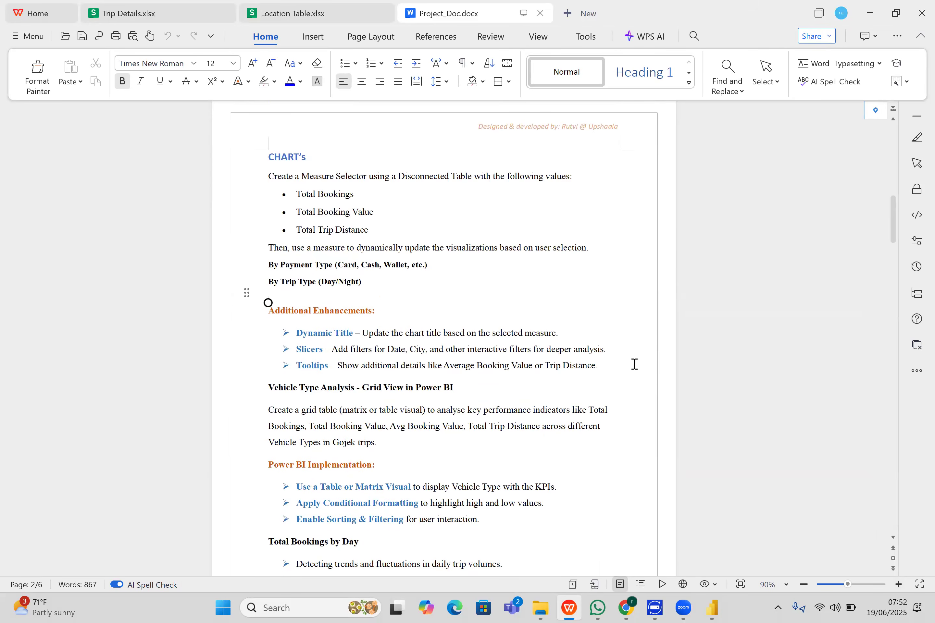
scroll(635, 365, "down", 2)
scroll(634, 364, "down", 2)
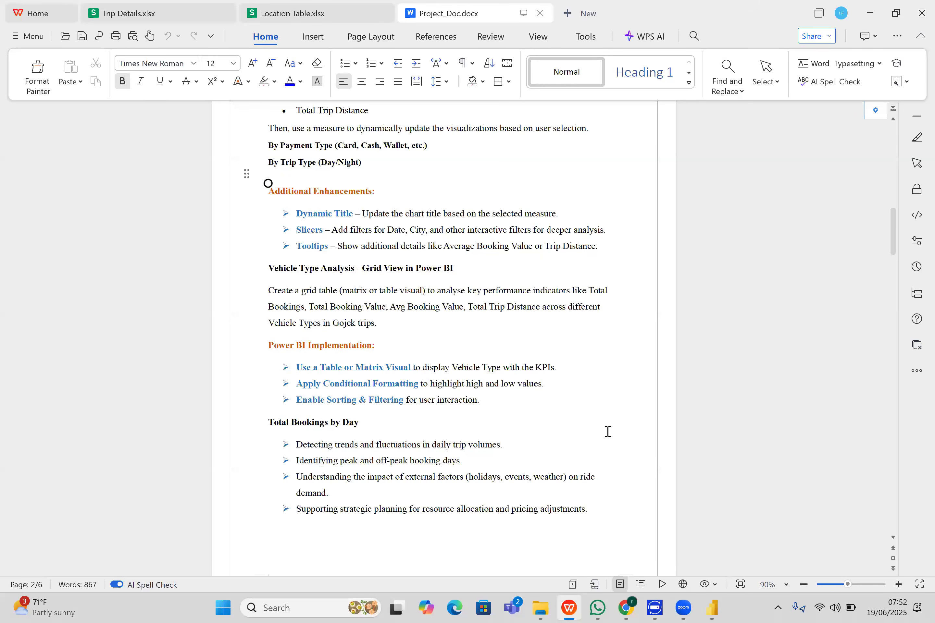
left_click(865, 16)
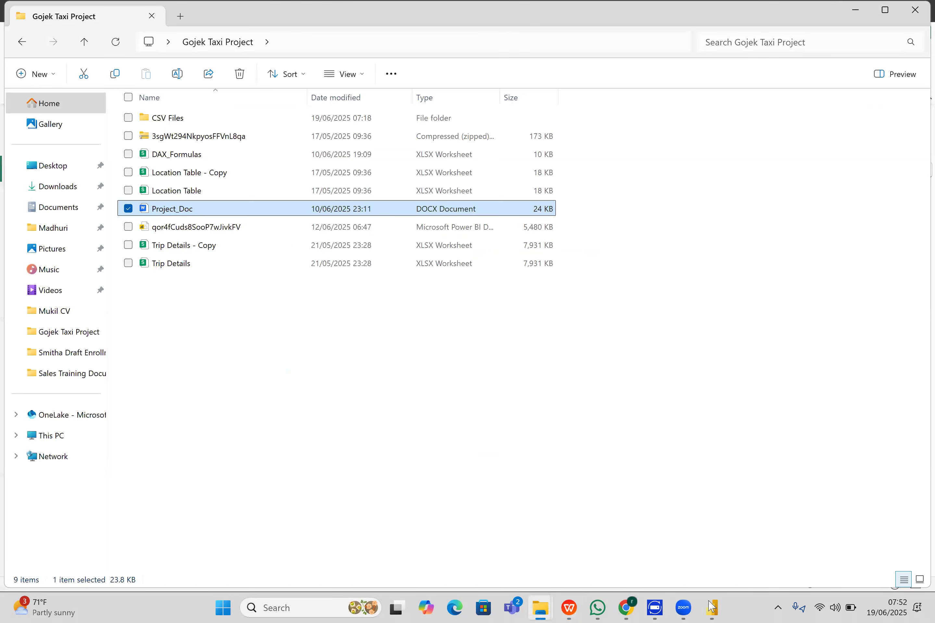
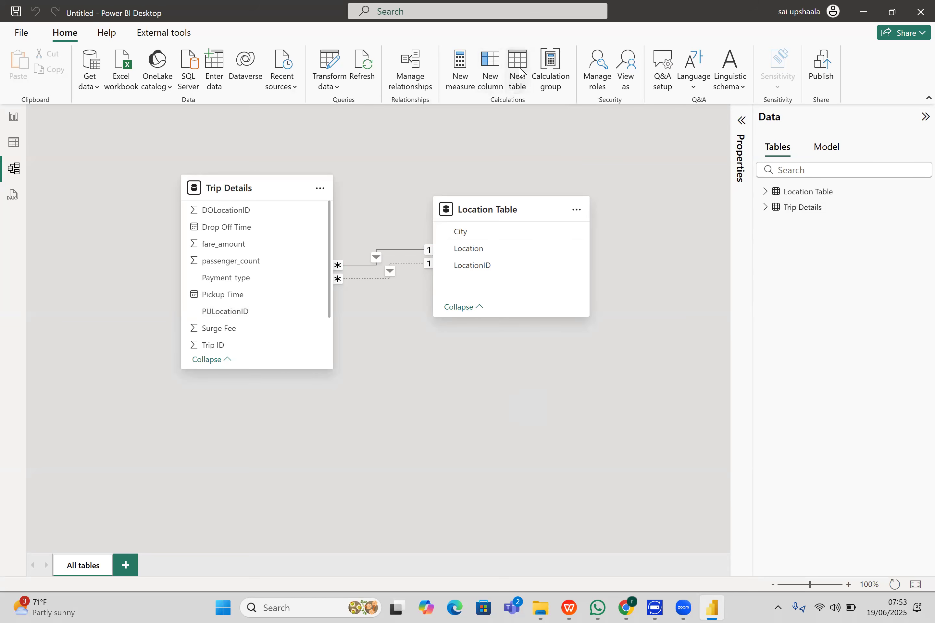
Create a new calculated table named Date with an empty formula and show it in the table view
left_click(520, 72)
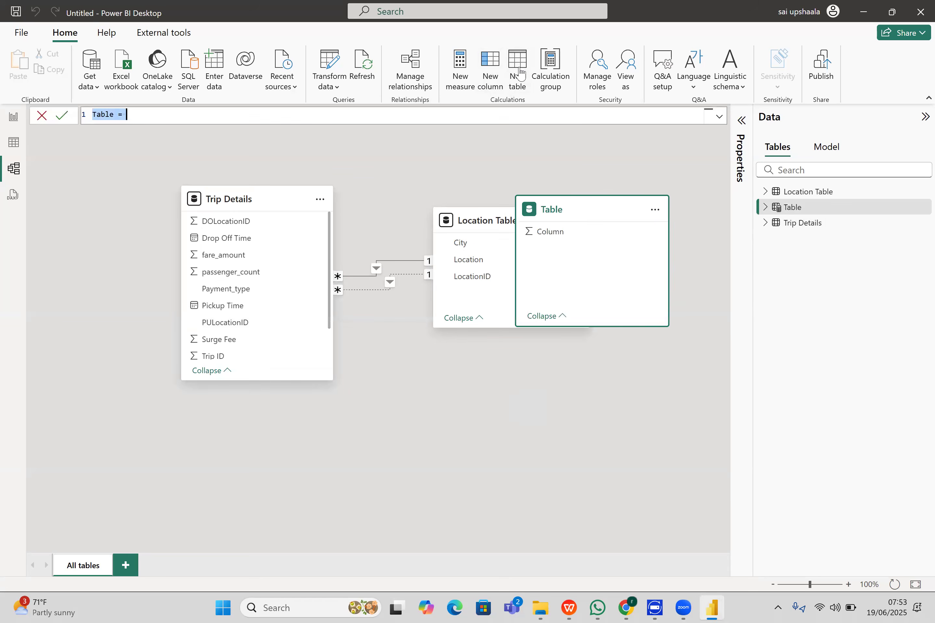
left_click(183, 116)
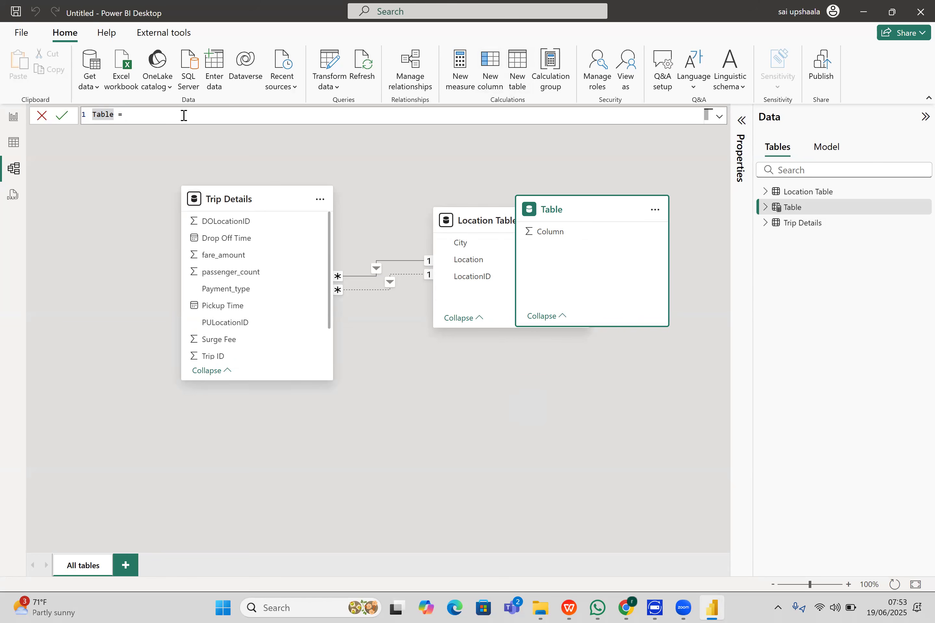
key("Home")
type("D")
key("Delete")
key("Delete")
key("Delete")
key("Delete")
key("Delete")
type("ate")
key("Right")
key("Right")
key("Right")
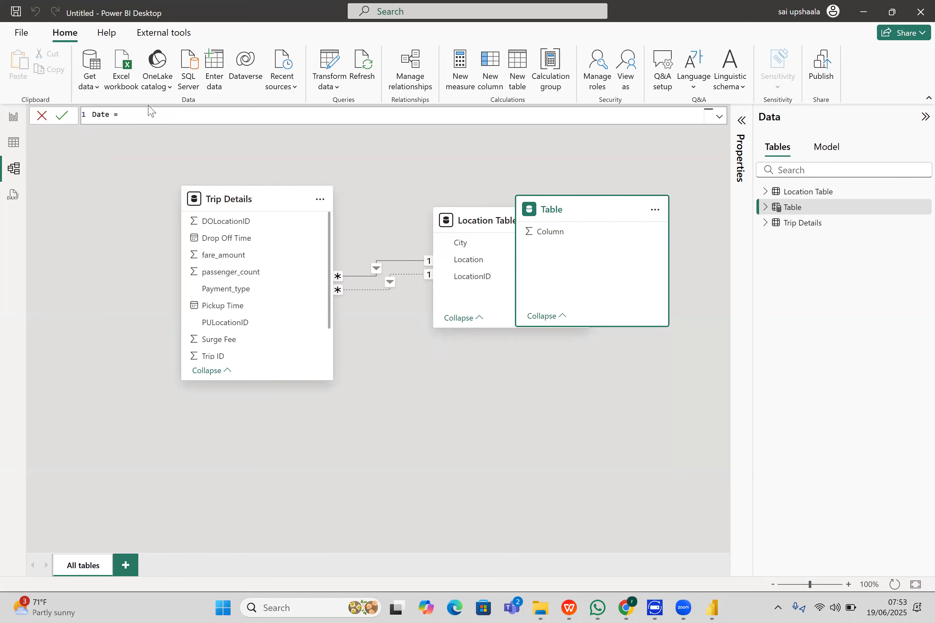
left_click(149, 117)
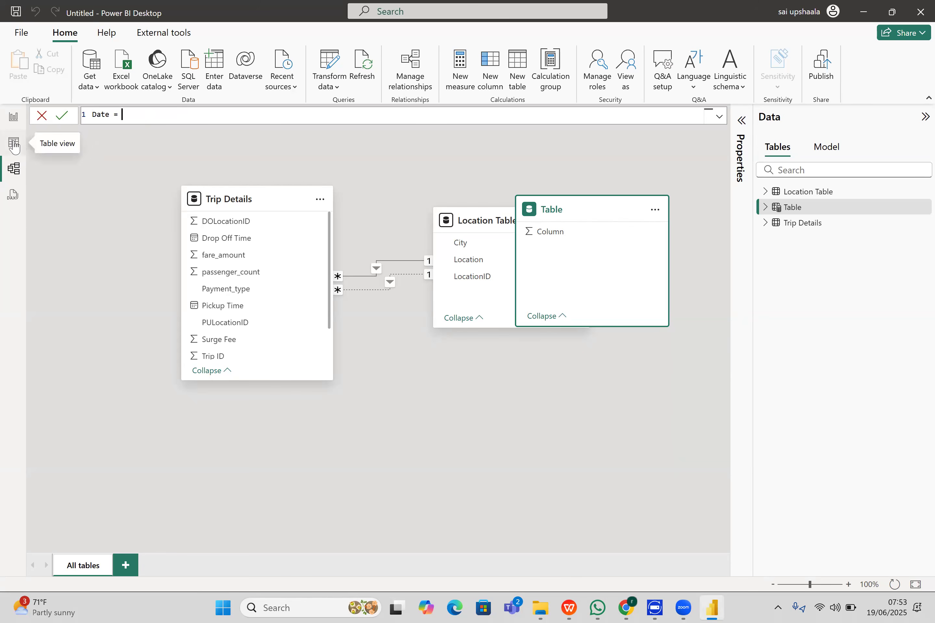
key("Return")
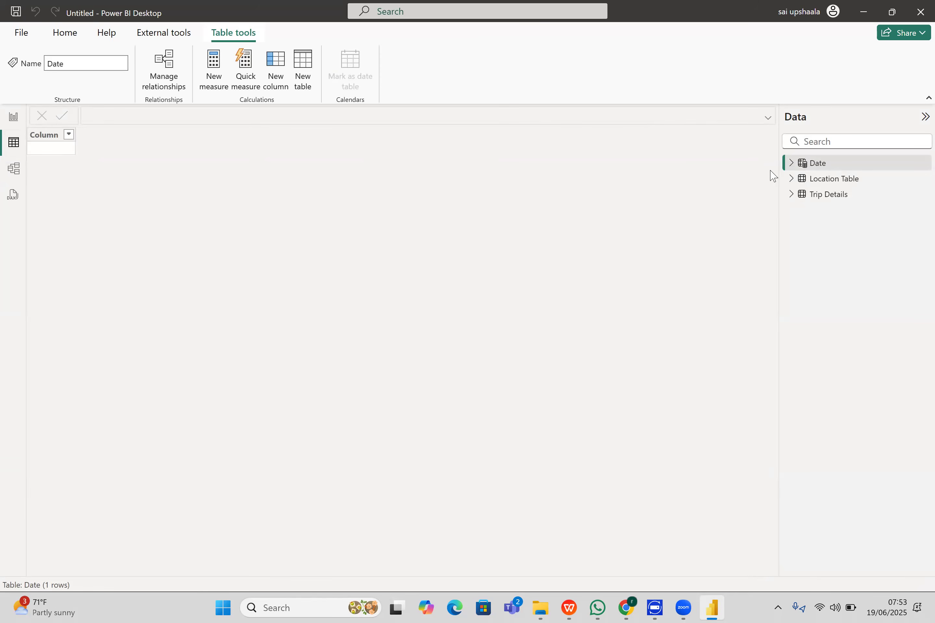
Define the Date table with the formula Date = CALENDARAUTO() and commit it
left_click(805, 165)
left_click(348, 115)
type("ca")
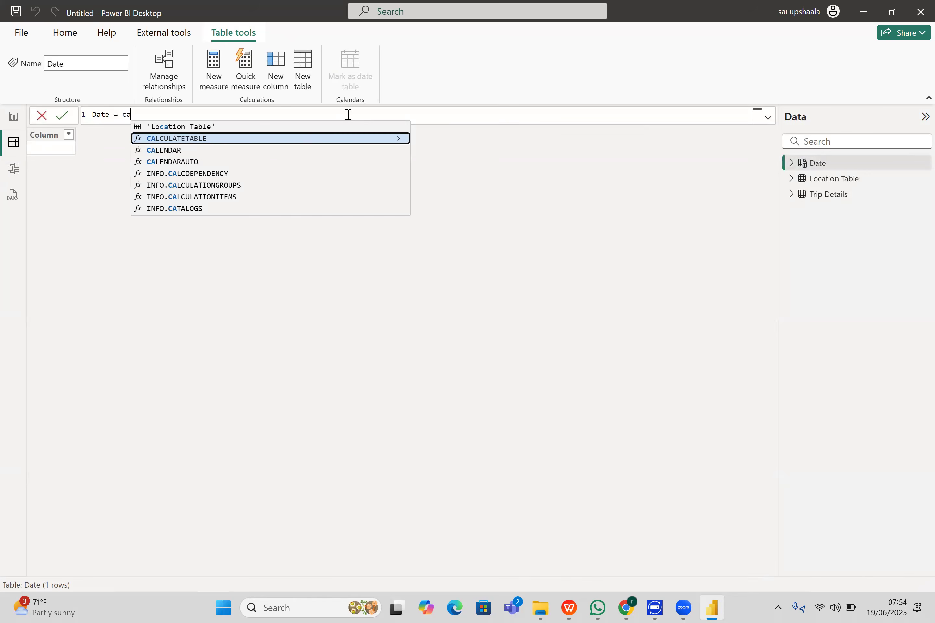
left_click(254, 163)
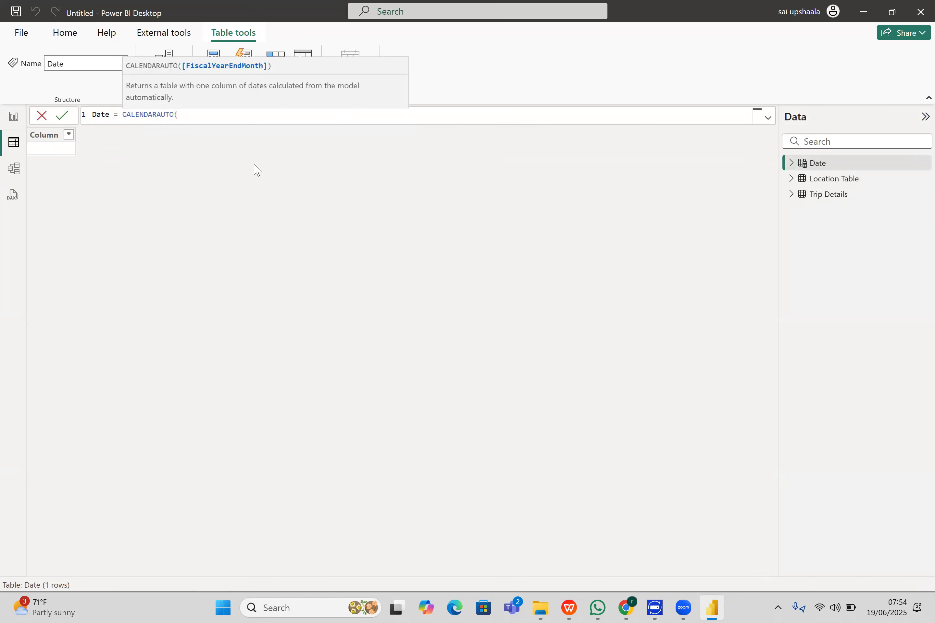
type(")")
left_click(61, 120)
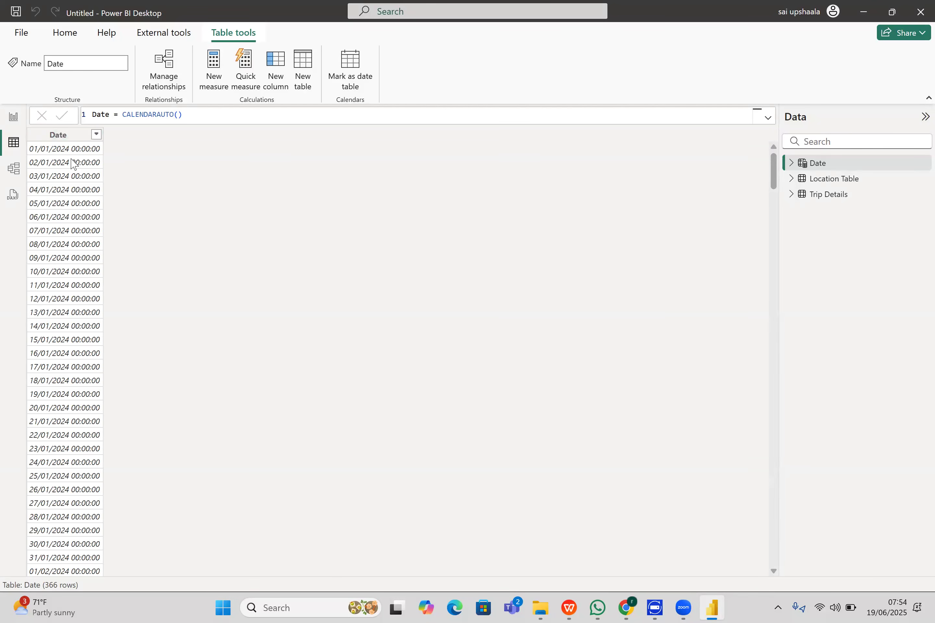
Review the first and last dates in the Date table and compare them with the pickup dates in Trip Details
scroll(74, 164, "down", 5)
scroll(73, 164, "down", 20)
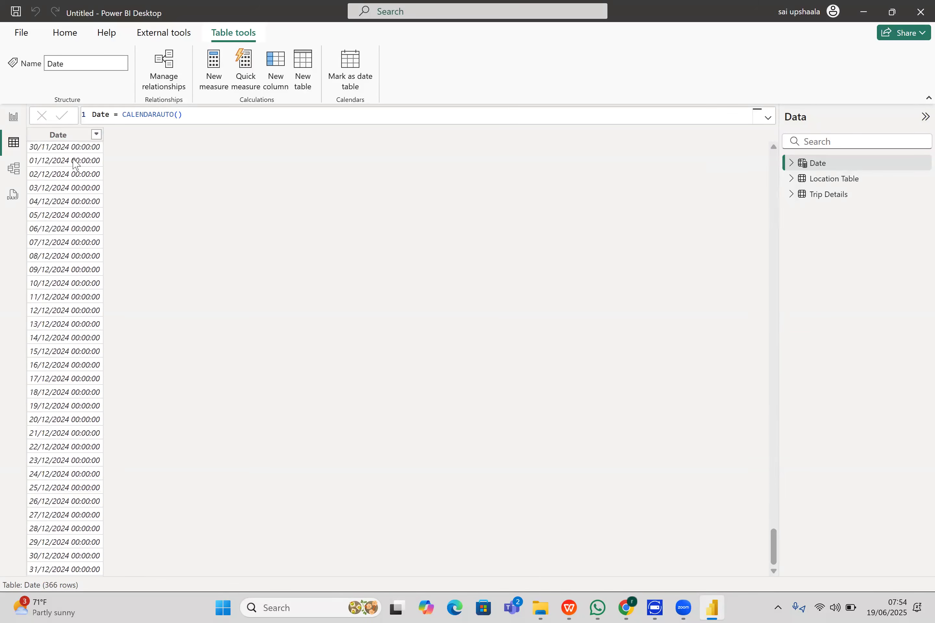
scroll(73, 164, "up", 20)
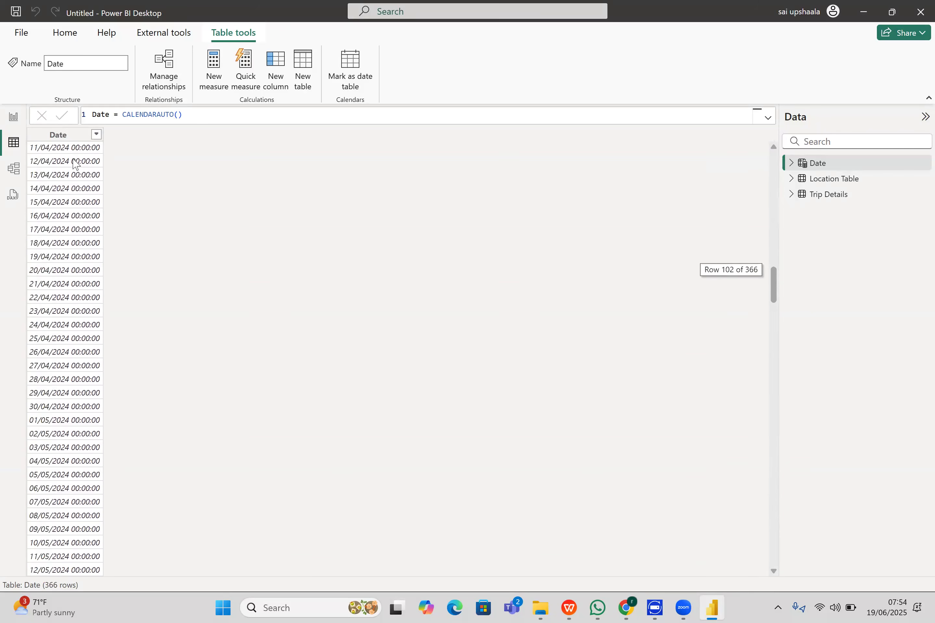
scroll(74, 164, "down", 20)
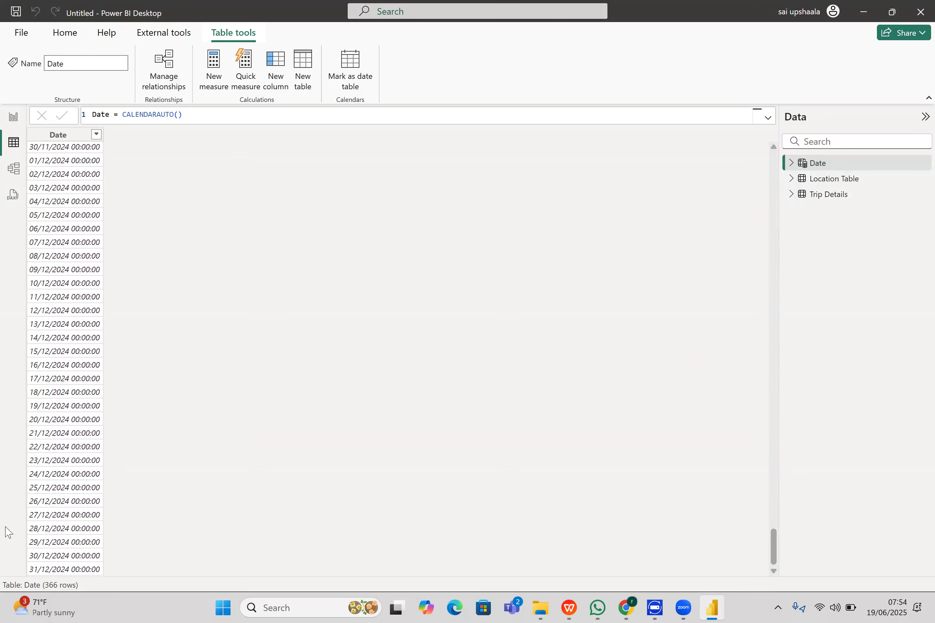
scroll(15, 561, "up", 20)
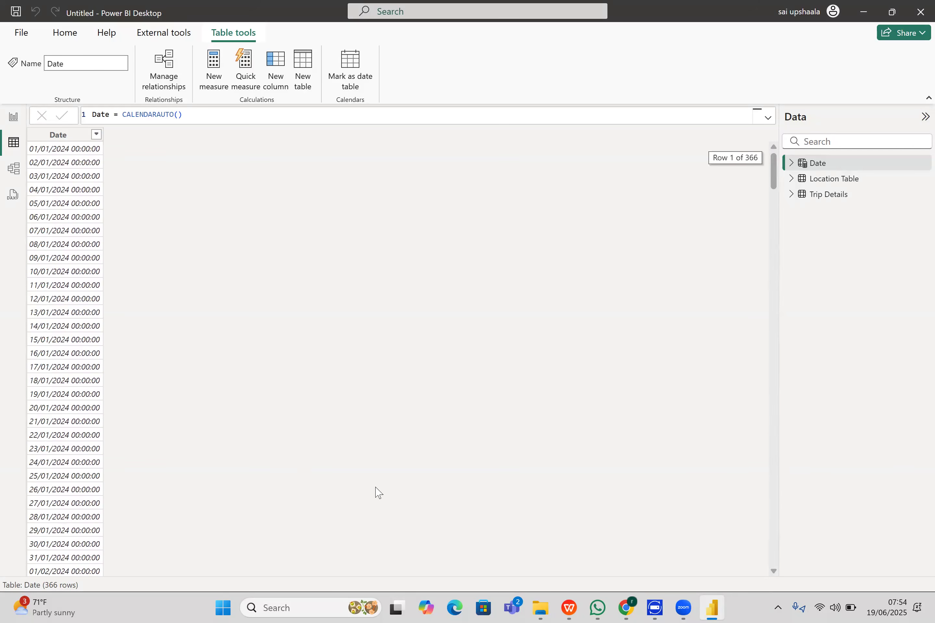
left_click(829, 194)
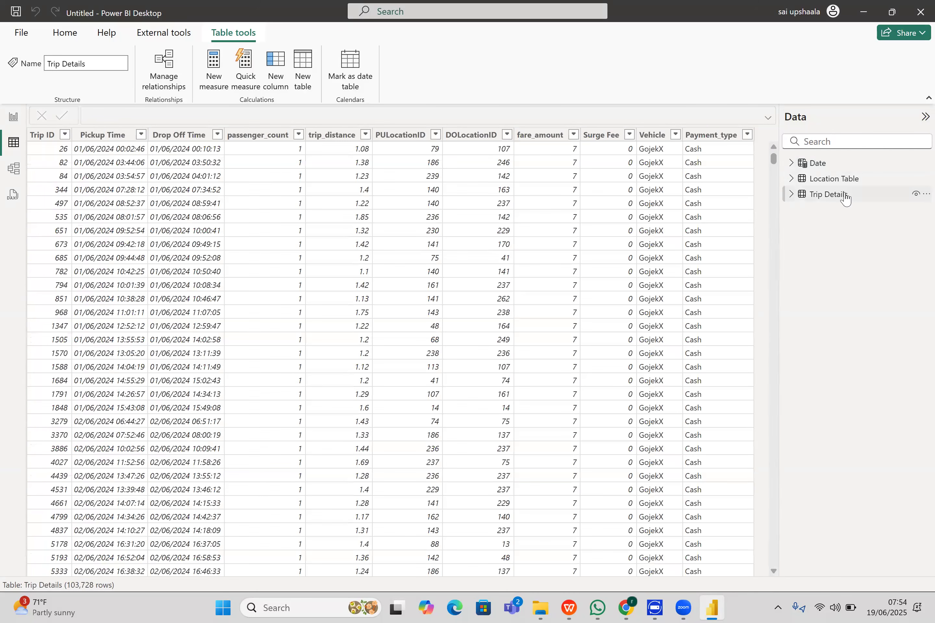
scroll(846, 197, "down", 10)
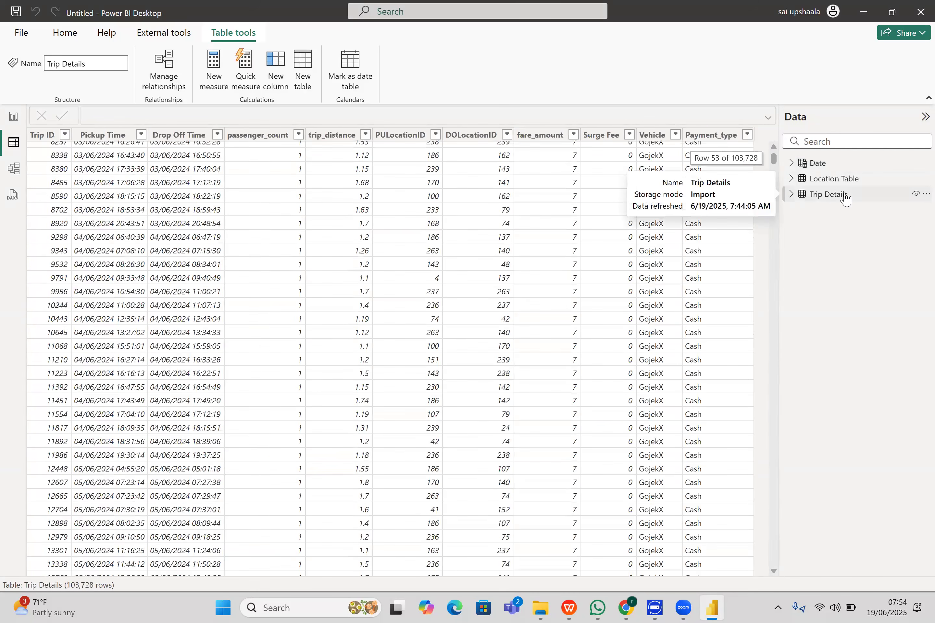
scroll(846, 197, "up", 10)
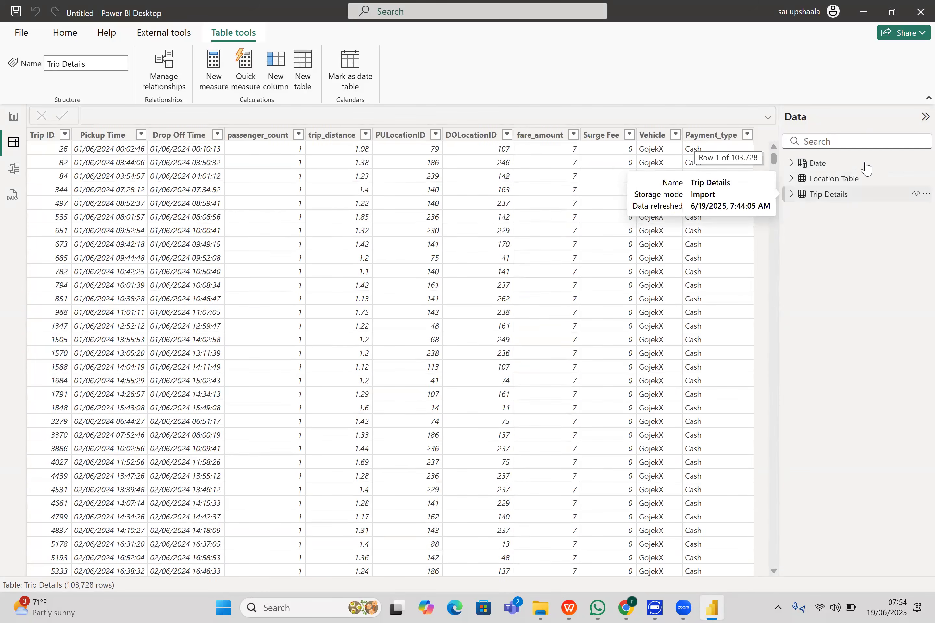
left_click(866, 165)
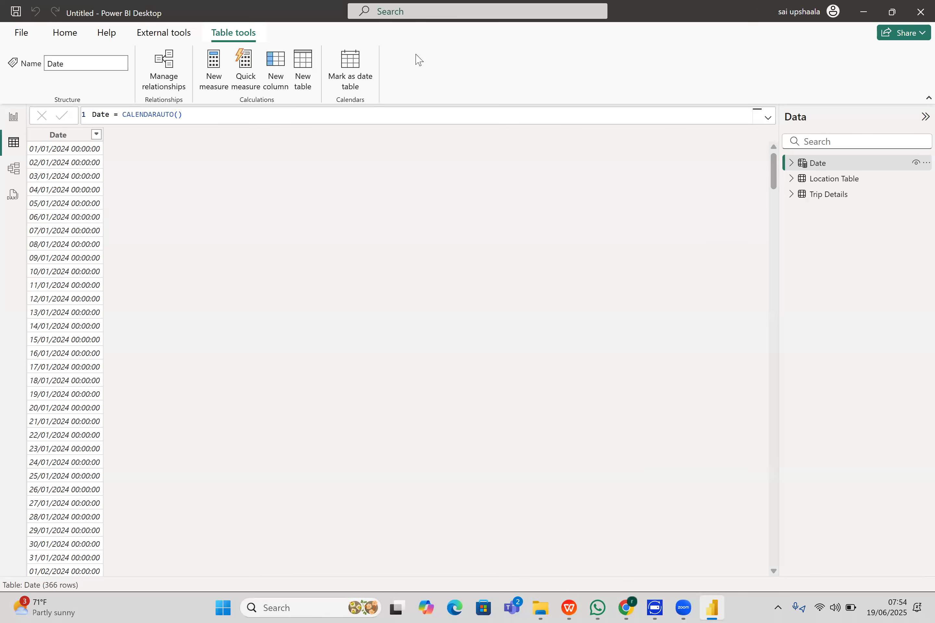
Examine the Date table's Date Hierarchy levels and the values of the Pickup Time column in Trip Details
left_click(791, 163)
left_click(801, 178)
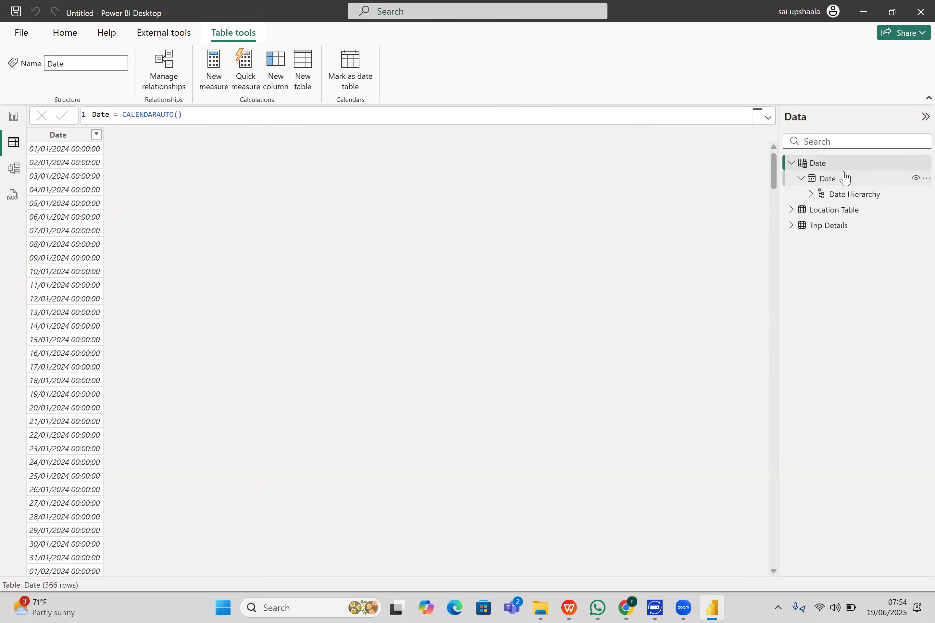
left_click(811, 194)
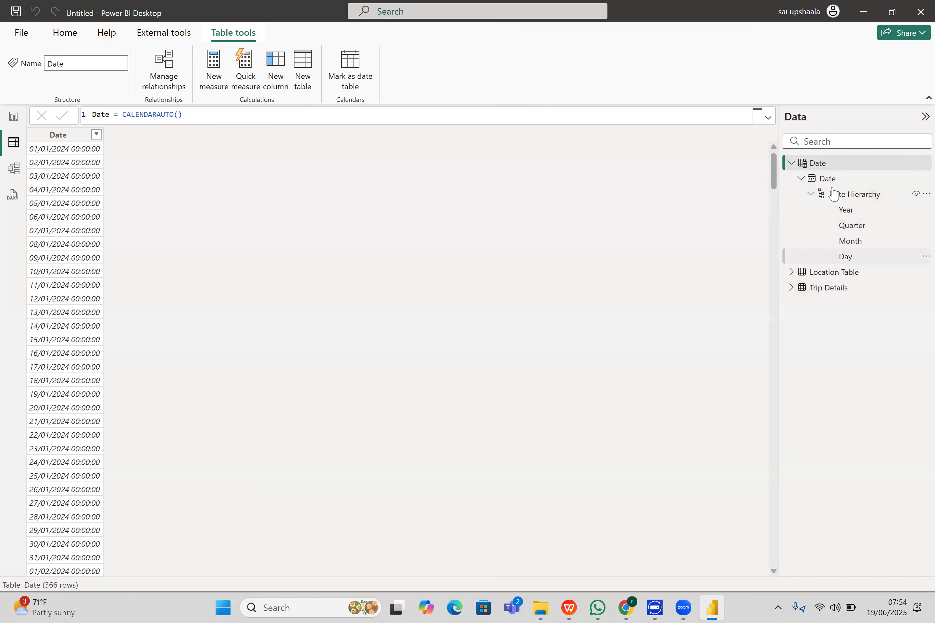
left_click(792, 163)
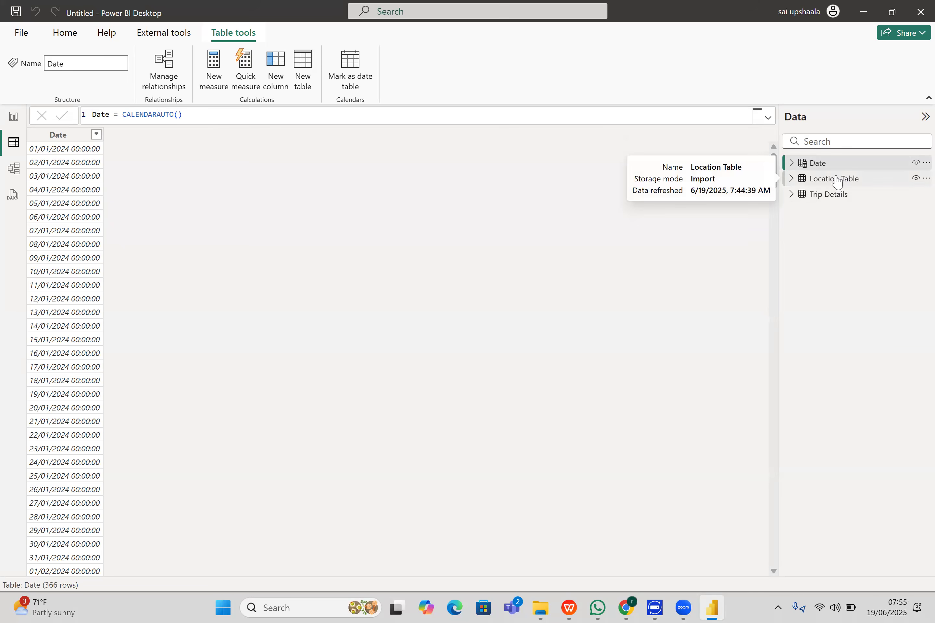
left_click(815, 196)
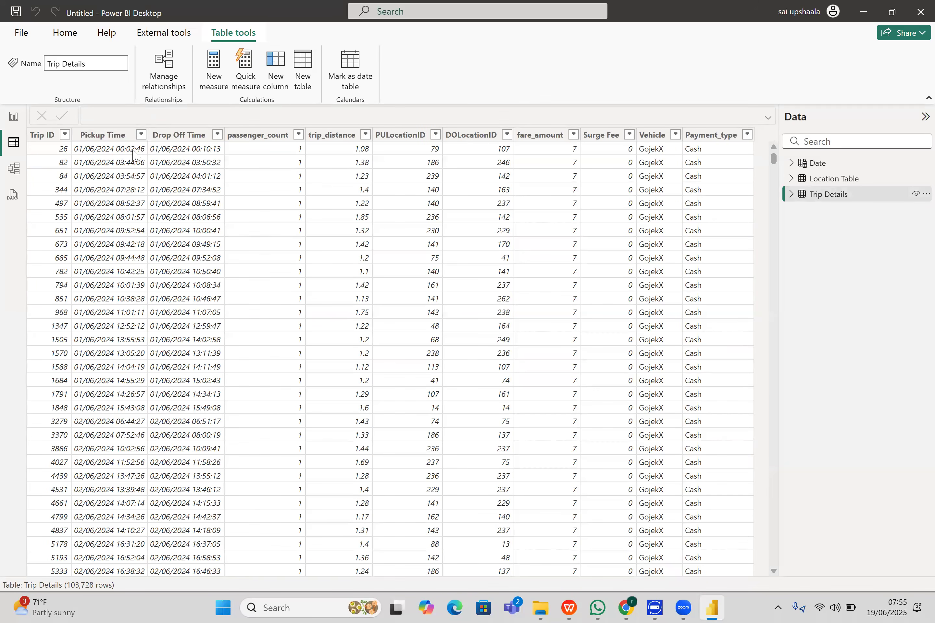
left_click(112, 137)
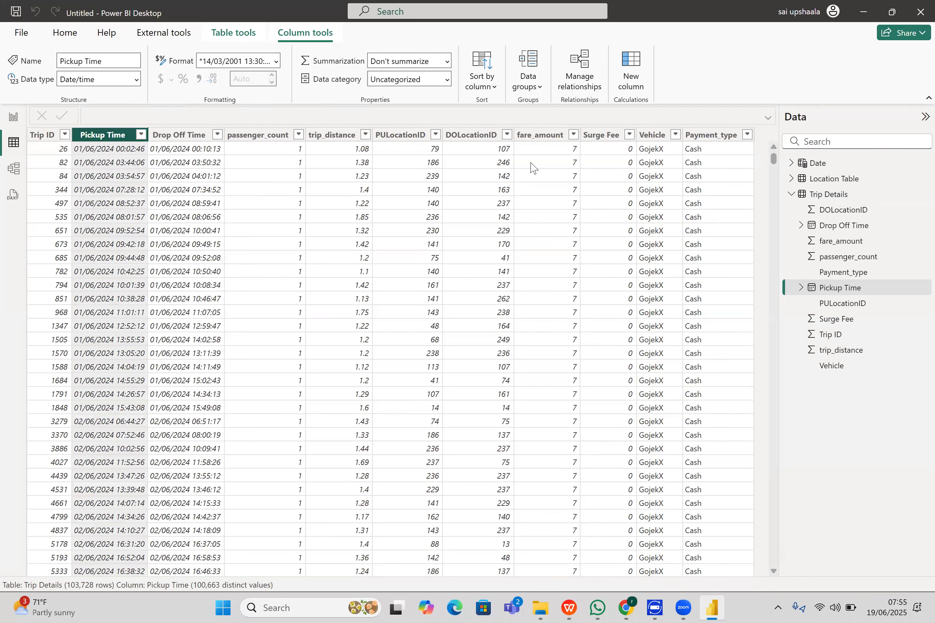
left_click_drag(776, 161, 778, 192)
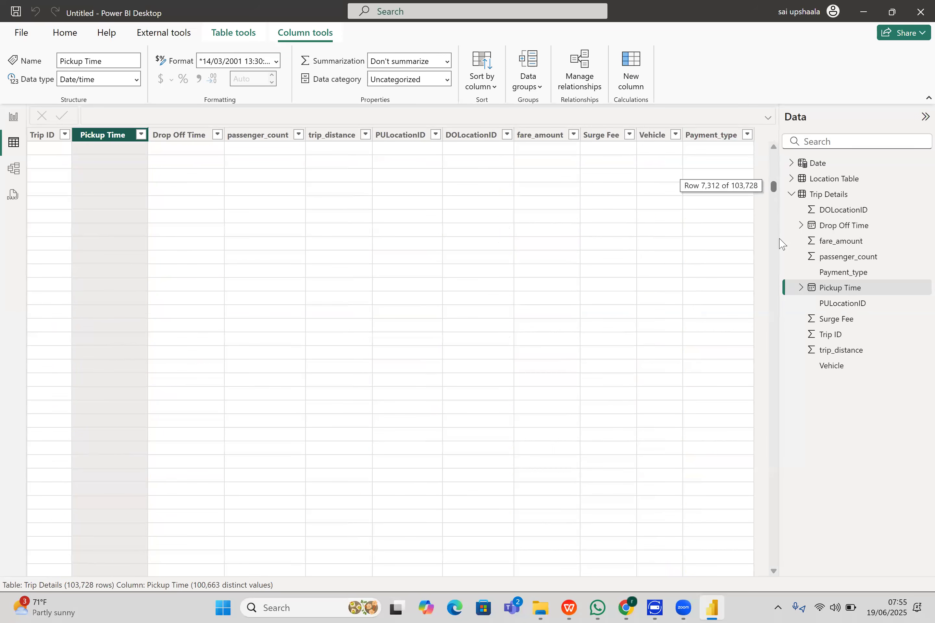
left_click_drag(780, 445, 783, 571)
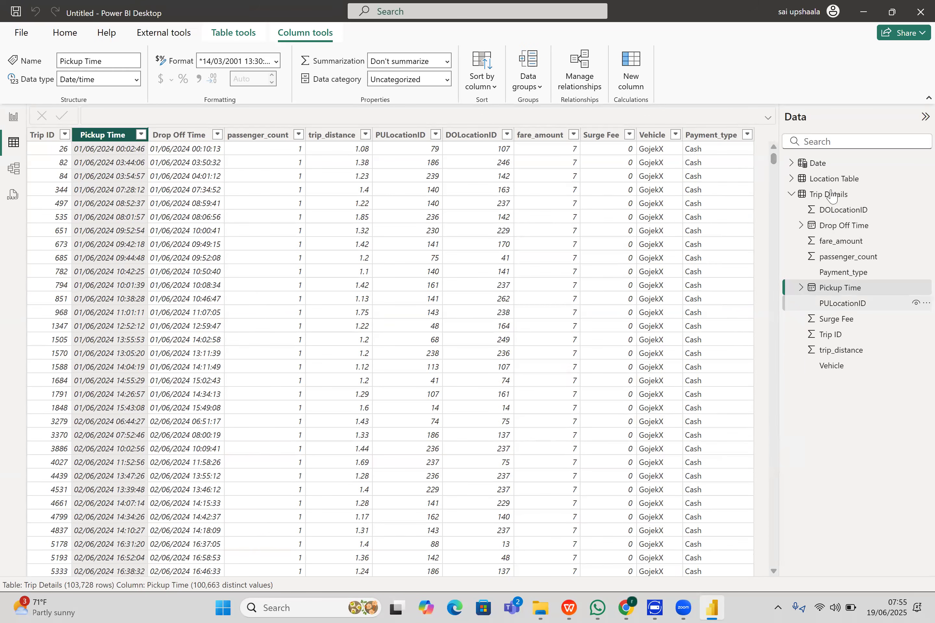
Add a calculated column named Pickup Date to the Trip Details table and begin its formula with the DATE function
left_click(830, 195)
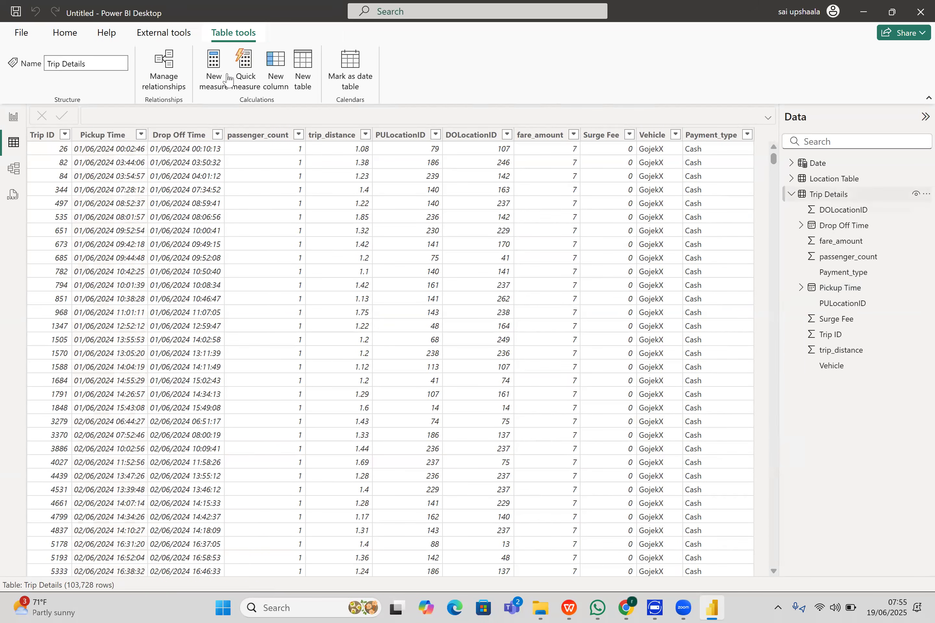
left_click(279, 73)
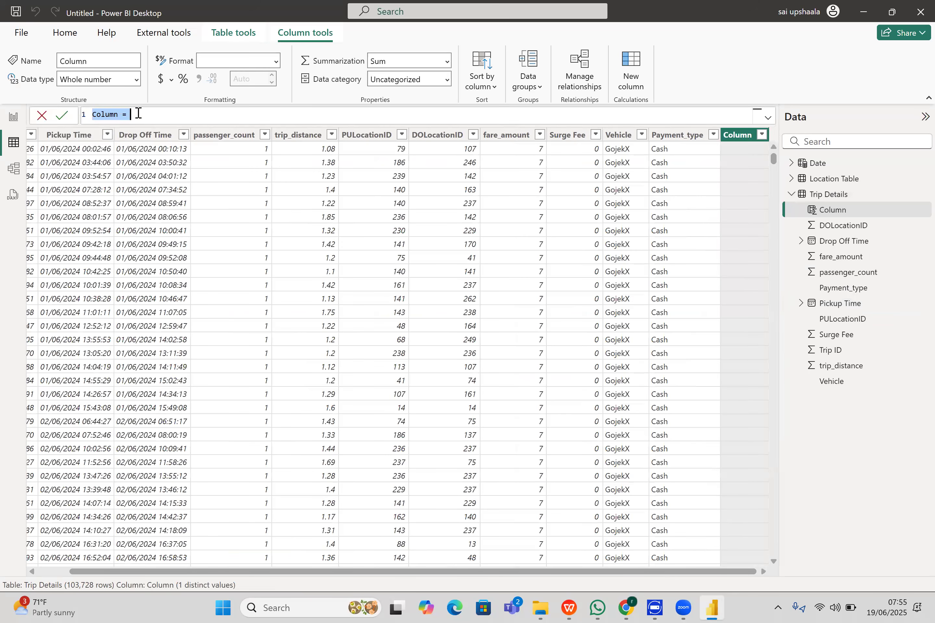
key("Left")
key("ctrl+shift+Right")
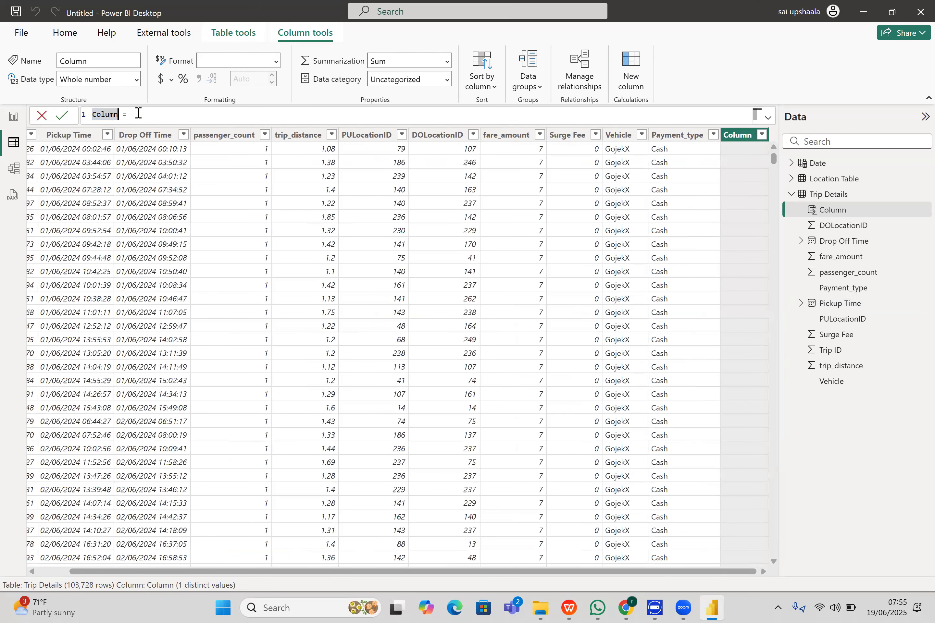
type("Pi")
key("BackSpace")
key("BackSpace")
type("Pick_Date")
left_click(116, 115)
key("BackSpace")
type("up")
type("dat")
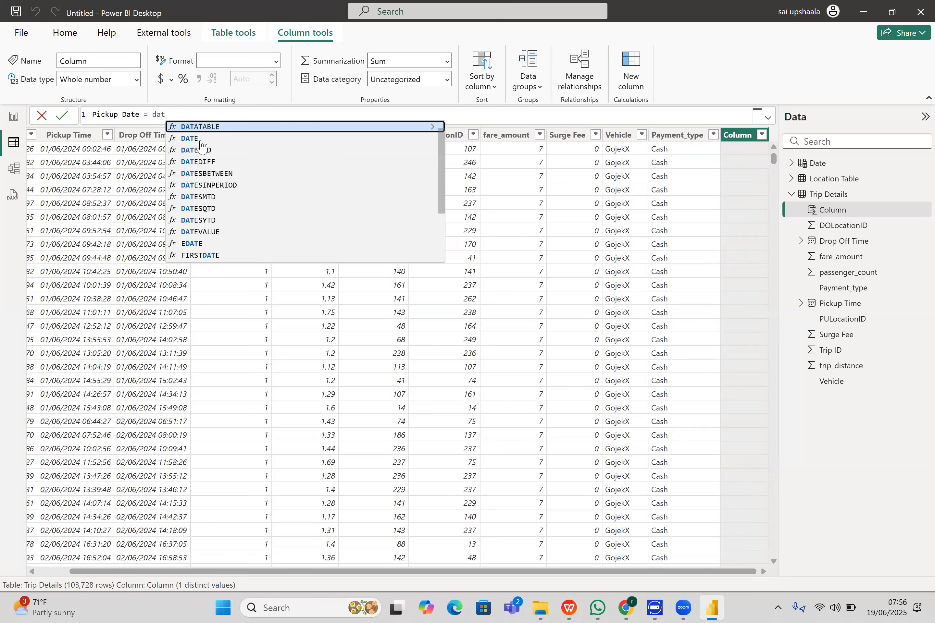
left_click(200, 139)
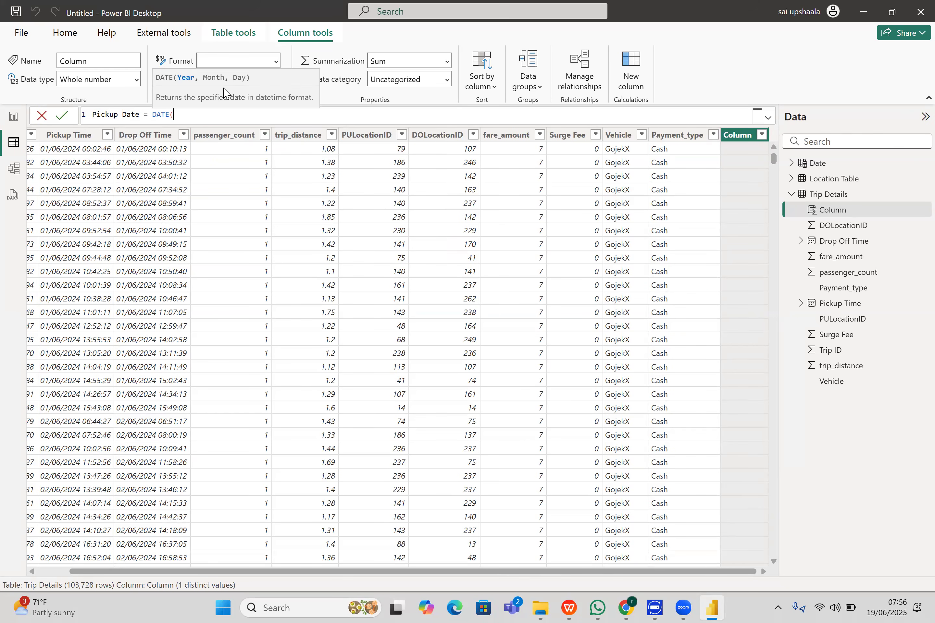
Try YEARFRAC('Trip Details'[Pickup Time]) as the year argument of the DATE function
type("ye")
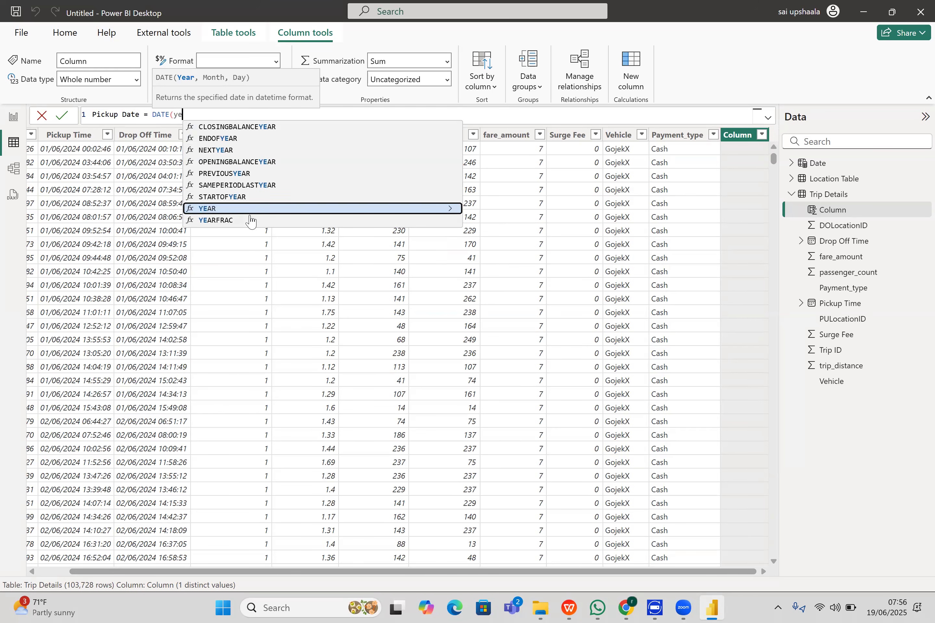
left_click(250, 220)
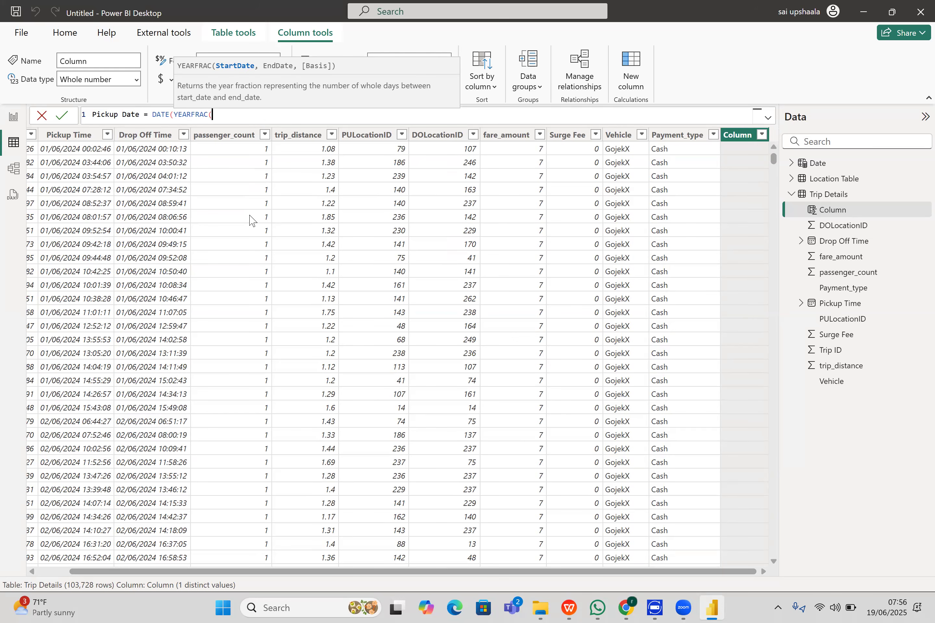
type("ti")
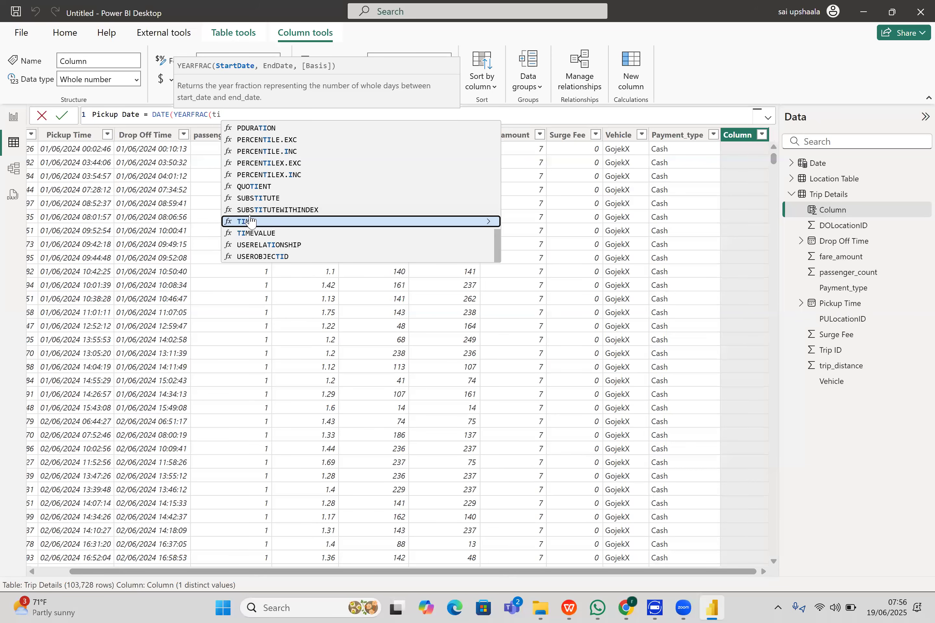
key("BackSpace")
type("ri")
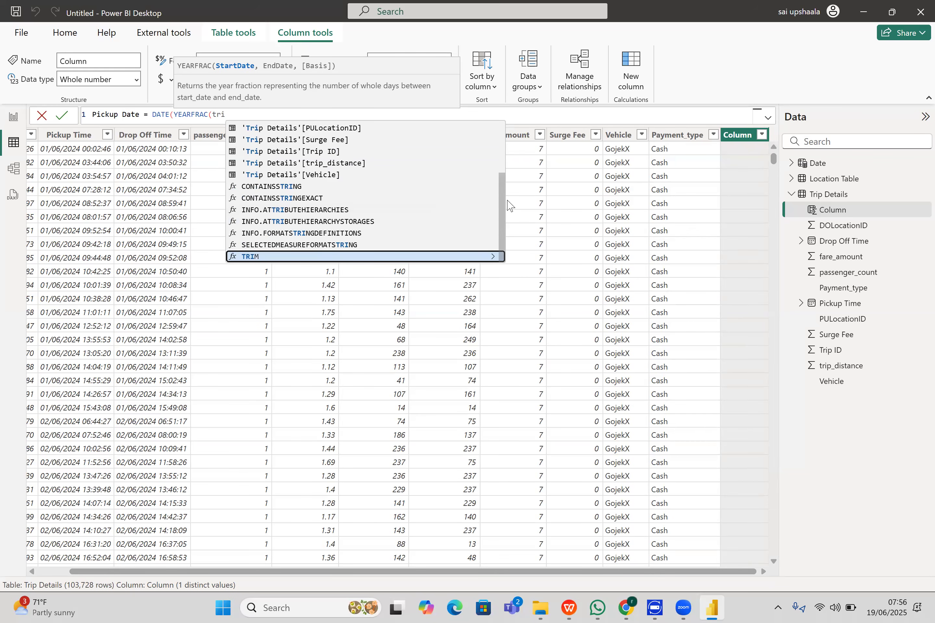
scroll(362, 181, "up", 2)
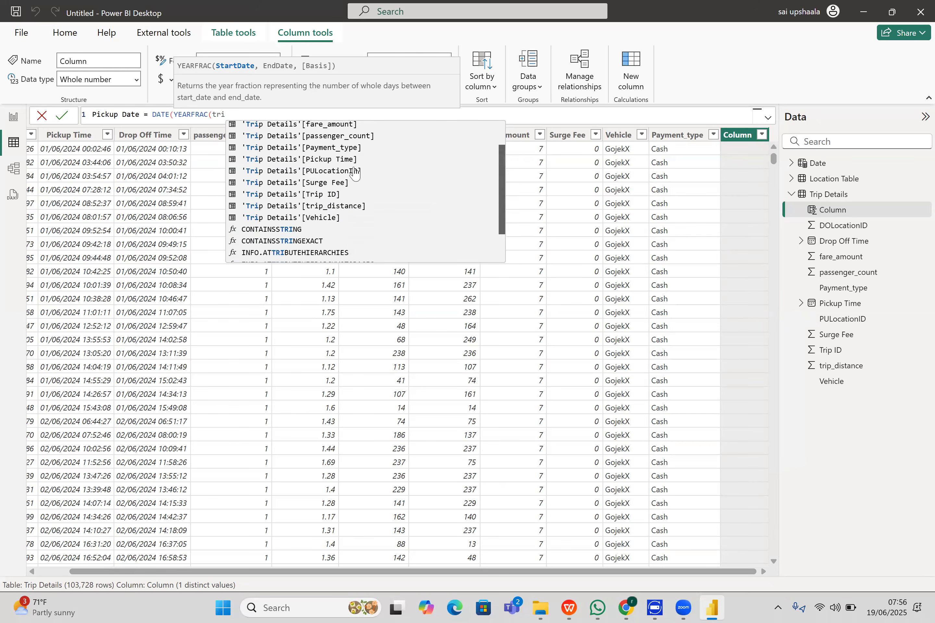
left_click(313, 161)
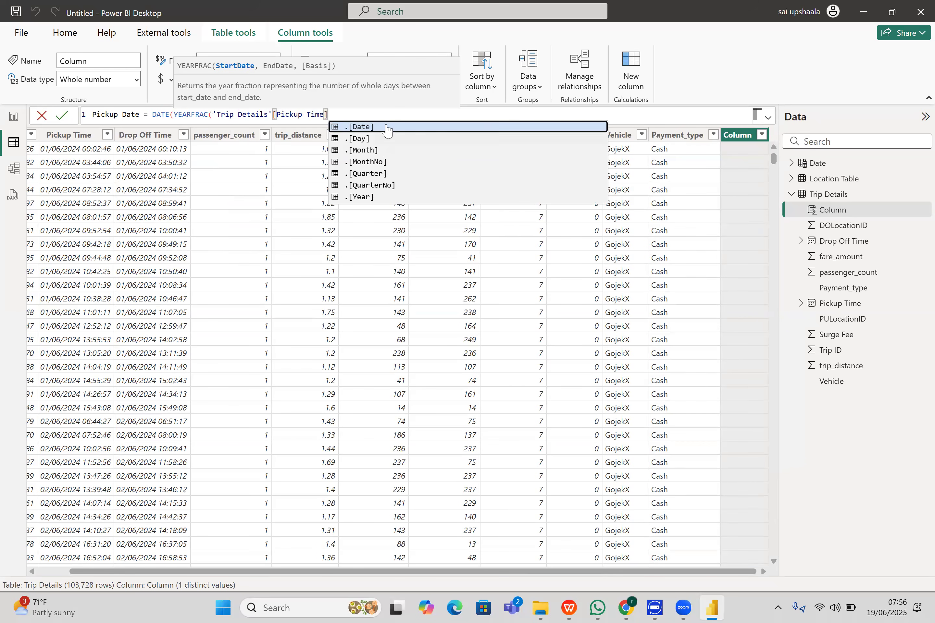
type("),")
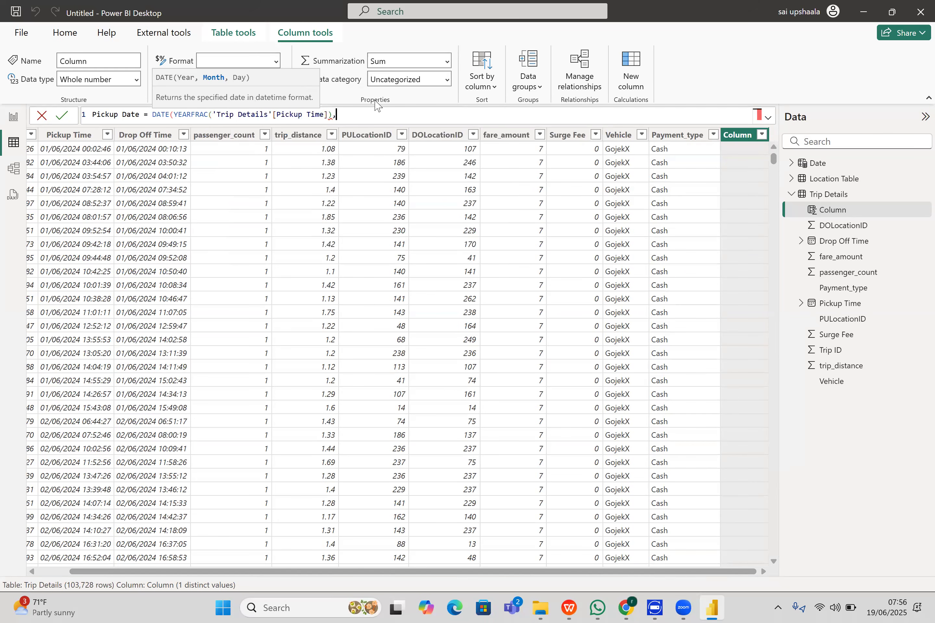
Replace the YEARFRAC expression in the Pickup Date formula with the YEAR function
key("BackSpace")
key("BackSpace")
key("BackSpace")
key("BackSpace")
key("BackSpace")
key("BackSpace")
key("BackSpace")
key("BackSpace")
key("BackSpace")
key("BackSpace")
key("BackSpace")
key("BackSpace")
key("BackSpace")
key("BackSpace")
key("BackSpace")
key("BackSpace")
key("BackSpace")
key("BackSpace")
key("BackSpace")
key("BackSpace")
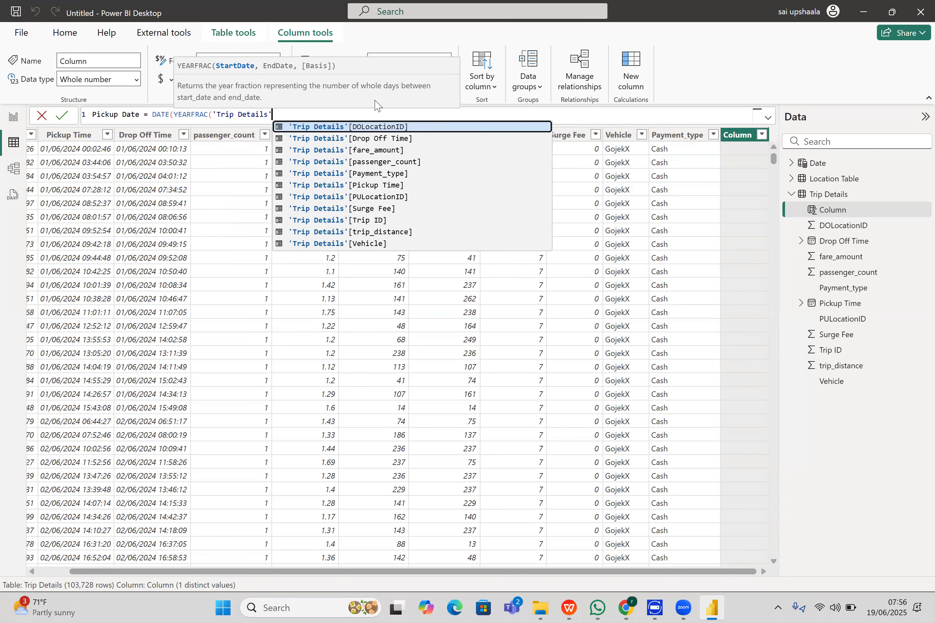
key("BackSpace")
key("BackSpace")
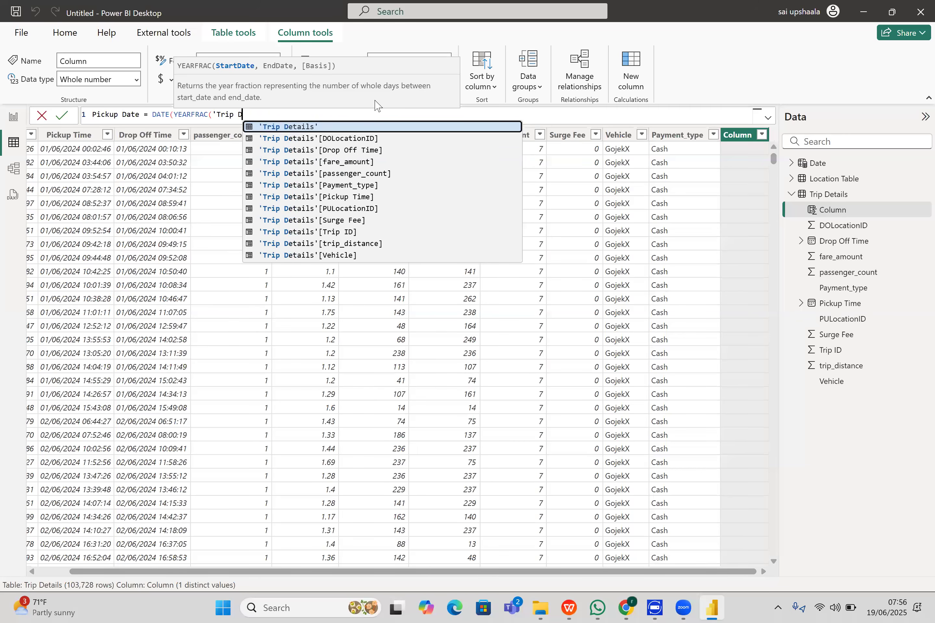
key("BackSpace")
key("BackSpace")
key("BackSpace")
key("BackSpace")
key("BackSpace")
key("BackSpace")
key("BackSpace")
key("BackSpace")
key("BackSpace")
key("BackSpace")
key("BackSpace")
key("BackSpace")
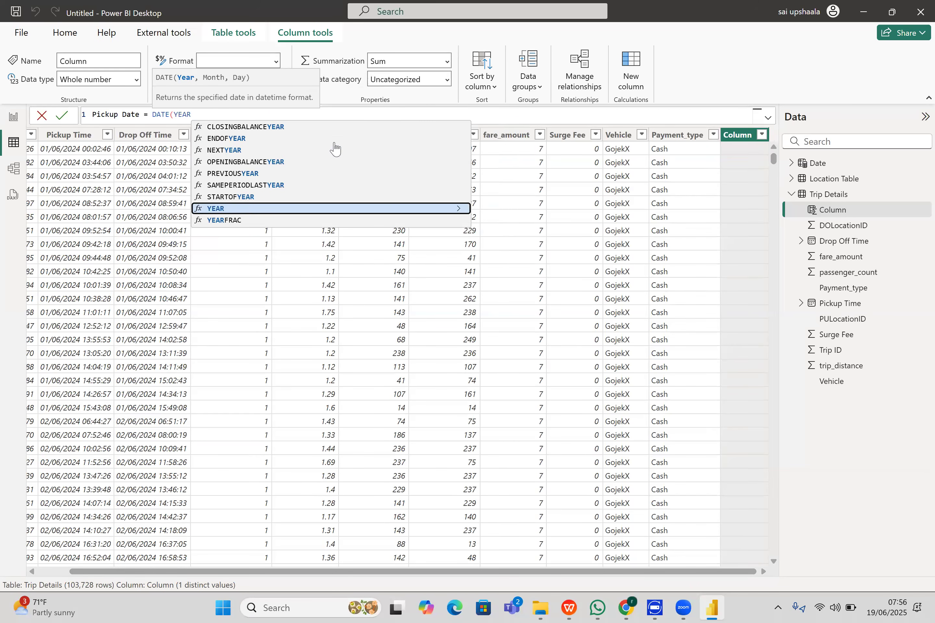
left_click(284, 208)
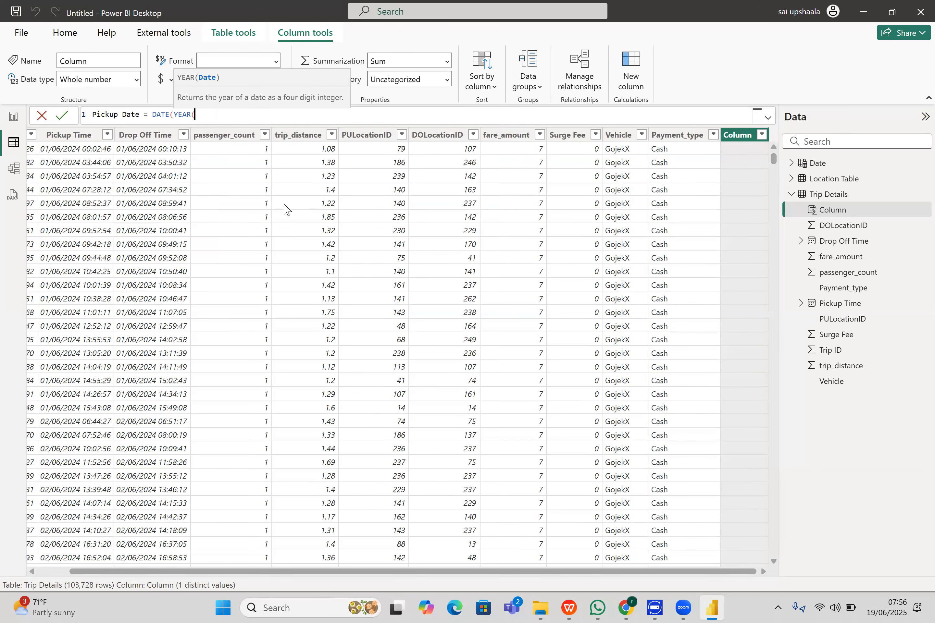
Use 'Trip Details'[Pickup Time] as the argument of YEAR and close that function
type("t")
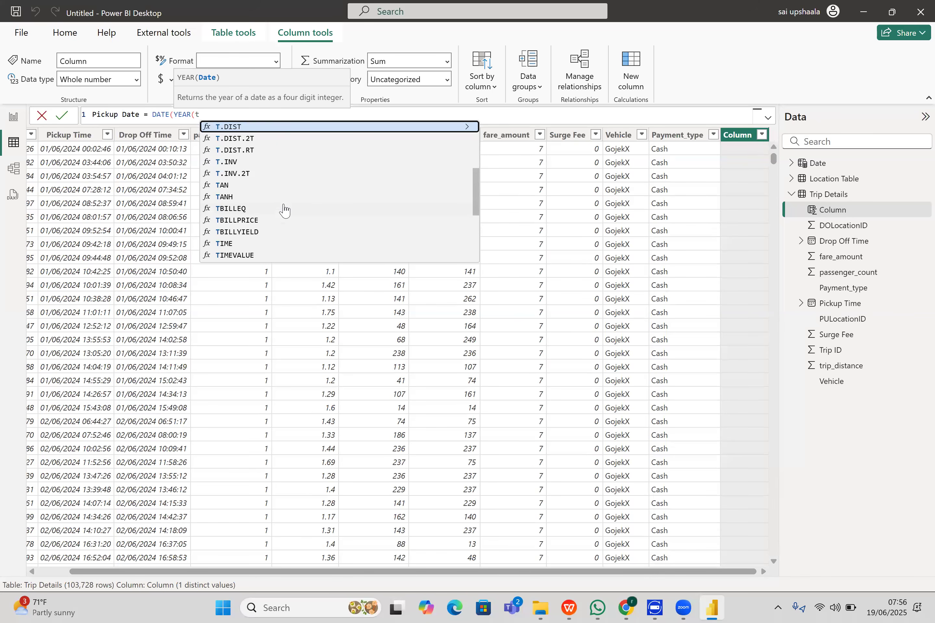
type("ri")
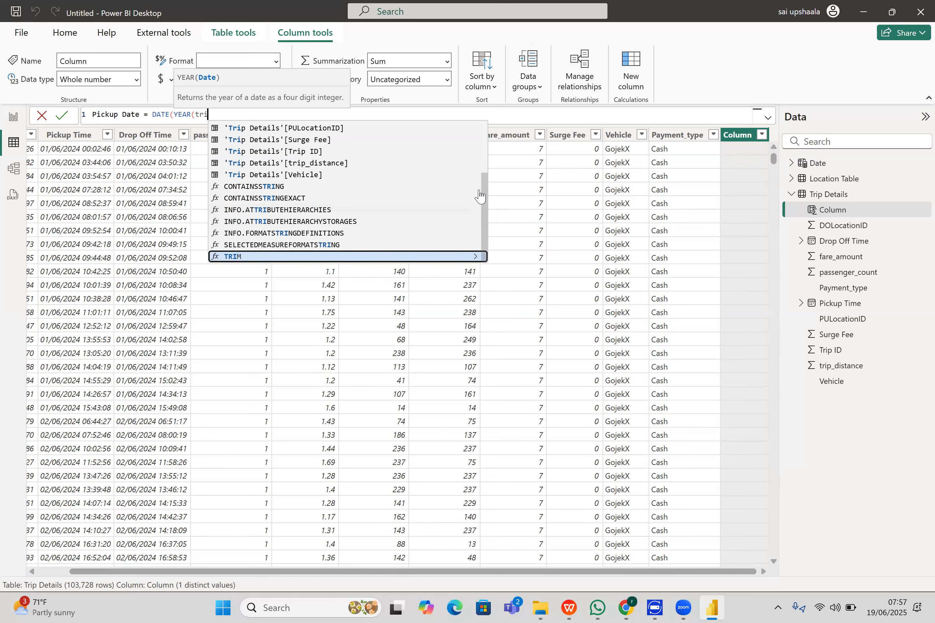
left_click_drag(486, 199, 382, 151)
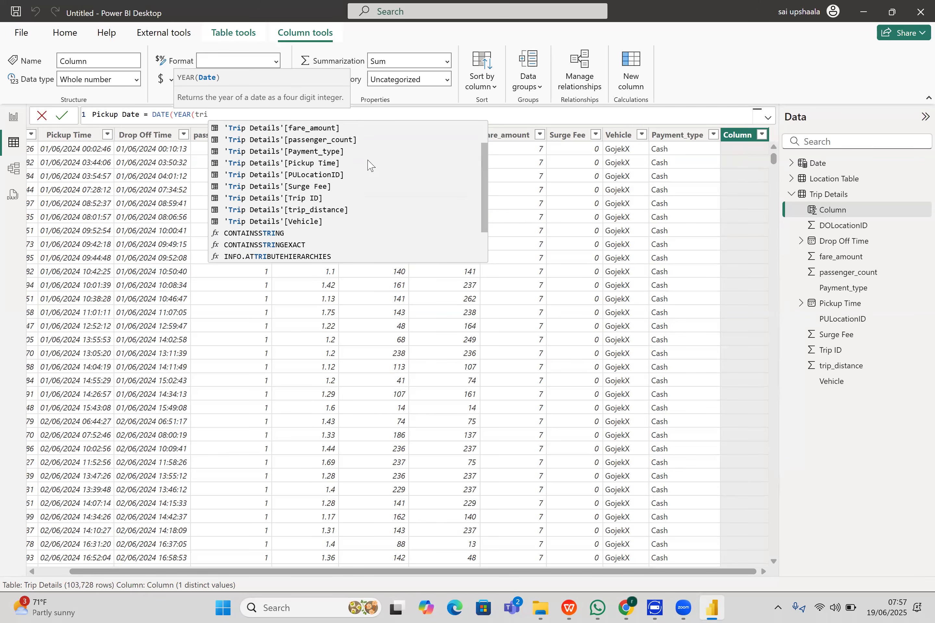
left_click(368, 162)
type(")")
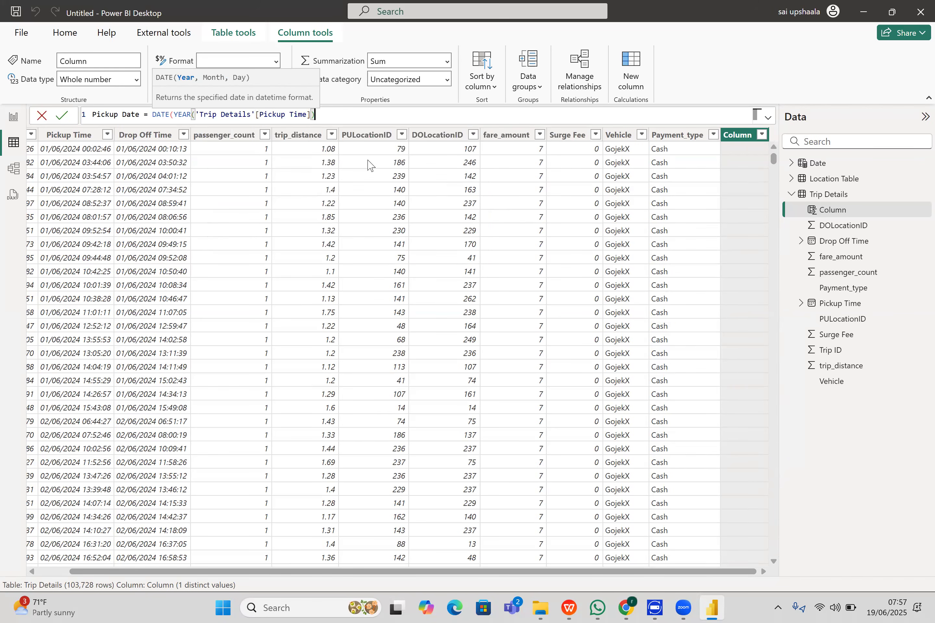
type(",mon")
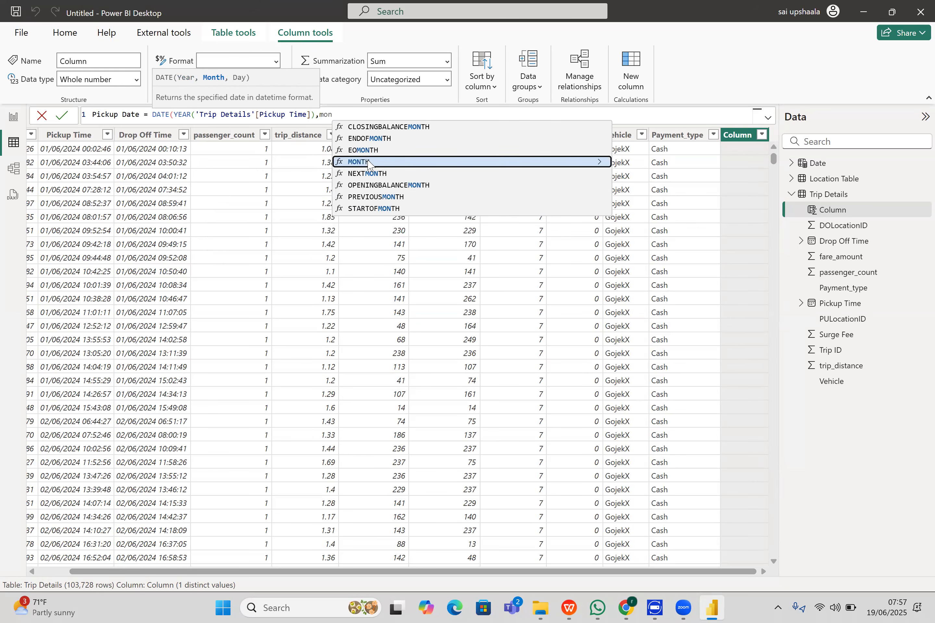
Add MONTH('Trip Details'[Pickup Time]) as the month argument of the DATE function
key("Tab")
type("tri")
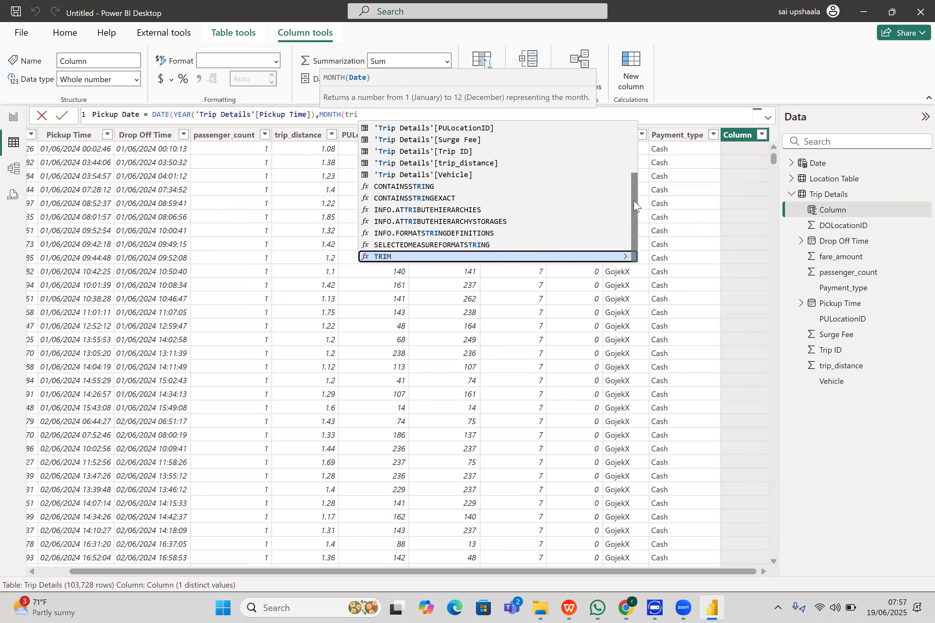
scroll(630, 161, "up", 3)
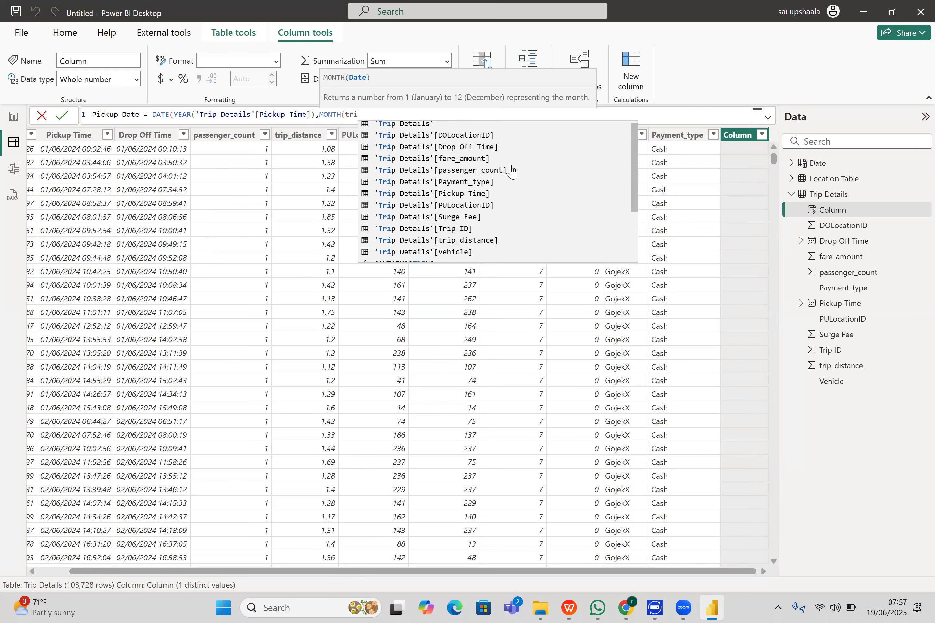
left_click(502, 194)
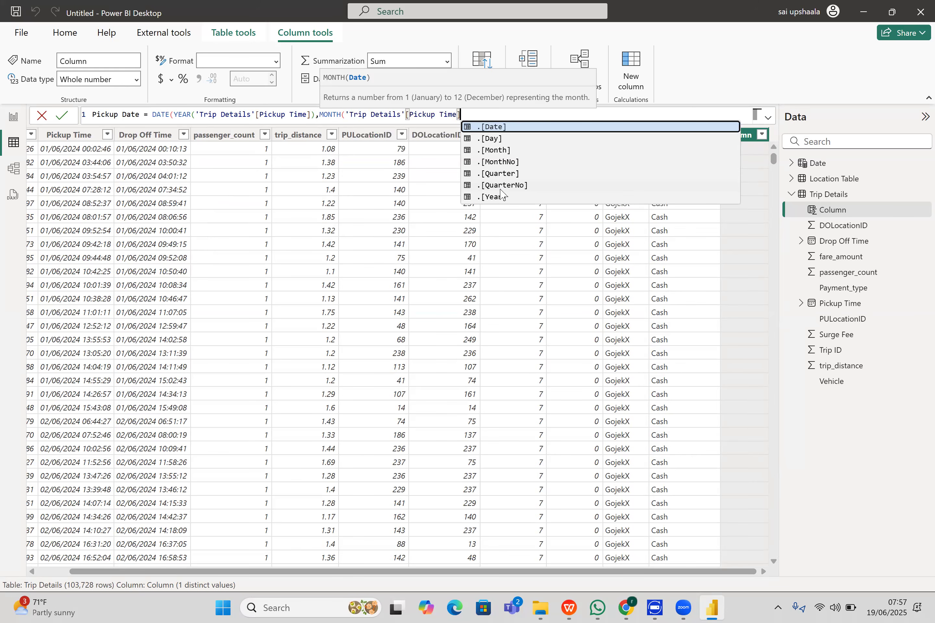
type("),")
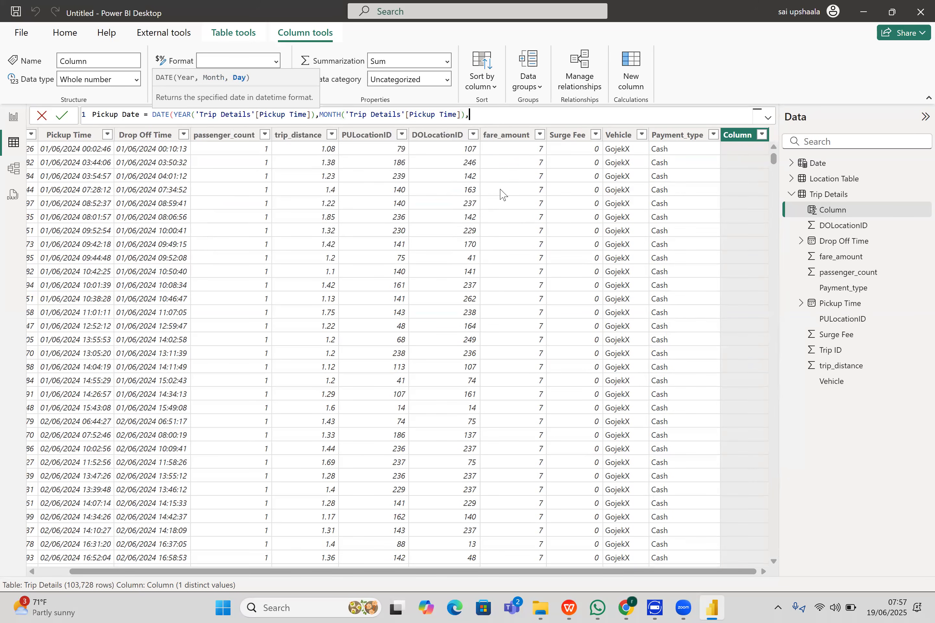
type("day")
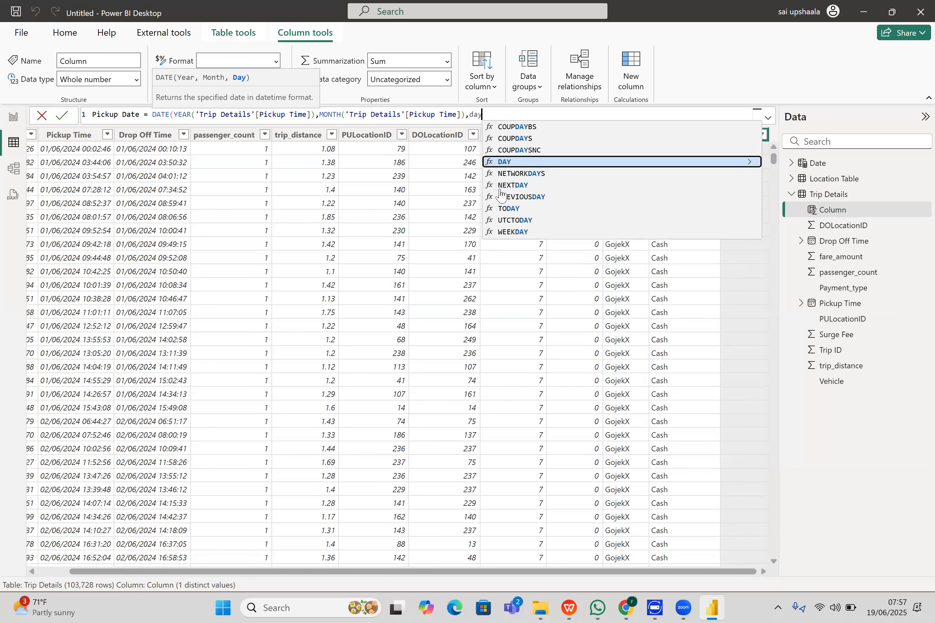
Add DAY('Trip Details'[Pickup Time]) as the day argument and commit the Pickup Date column formula
left_click(530, 164)
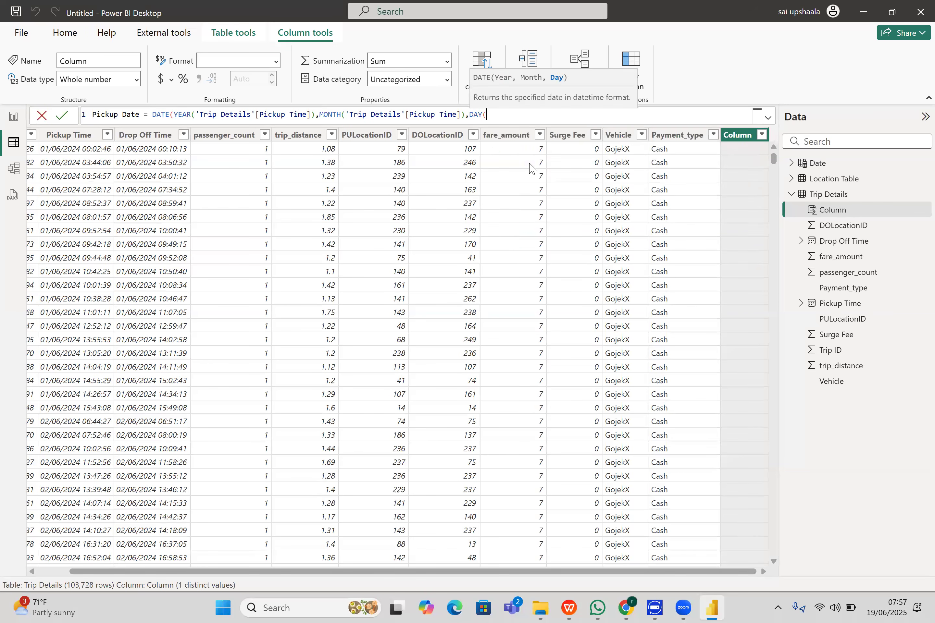
type("tr")
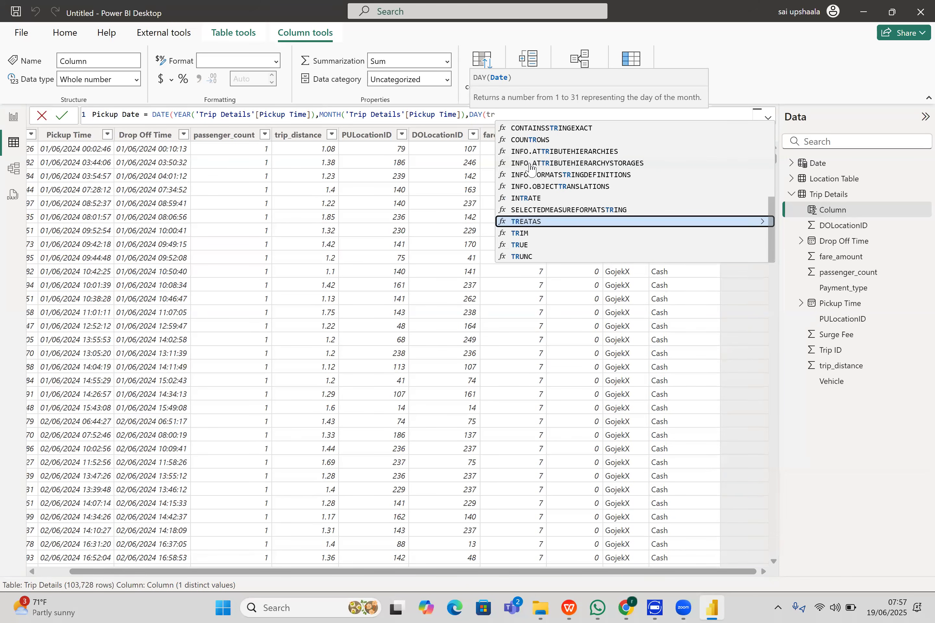
type("ip")
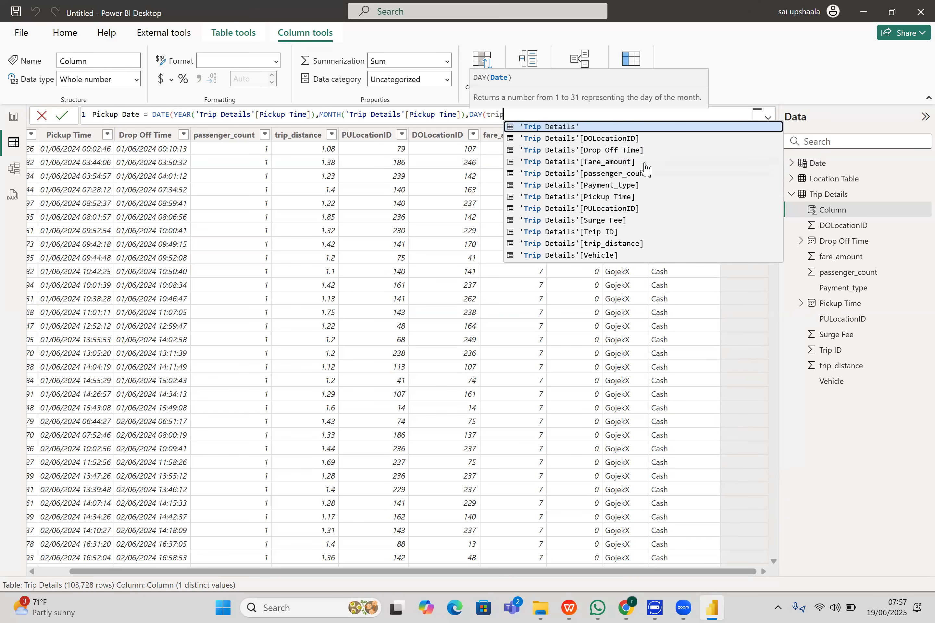
double_click(627, 200)
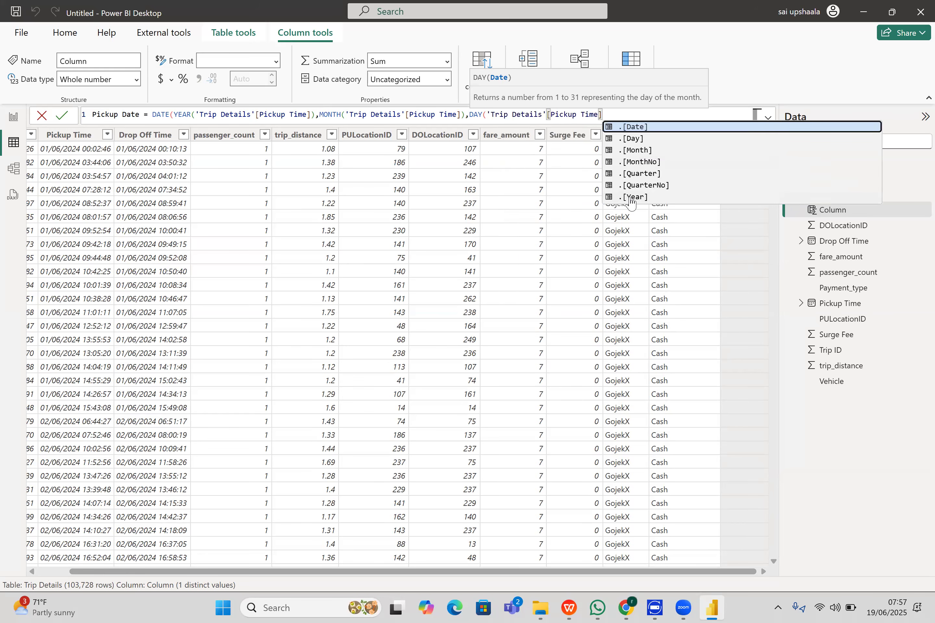
type(")")
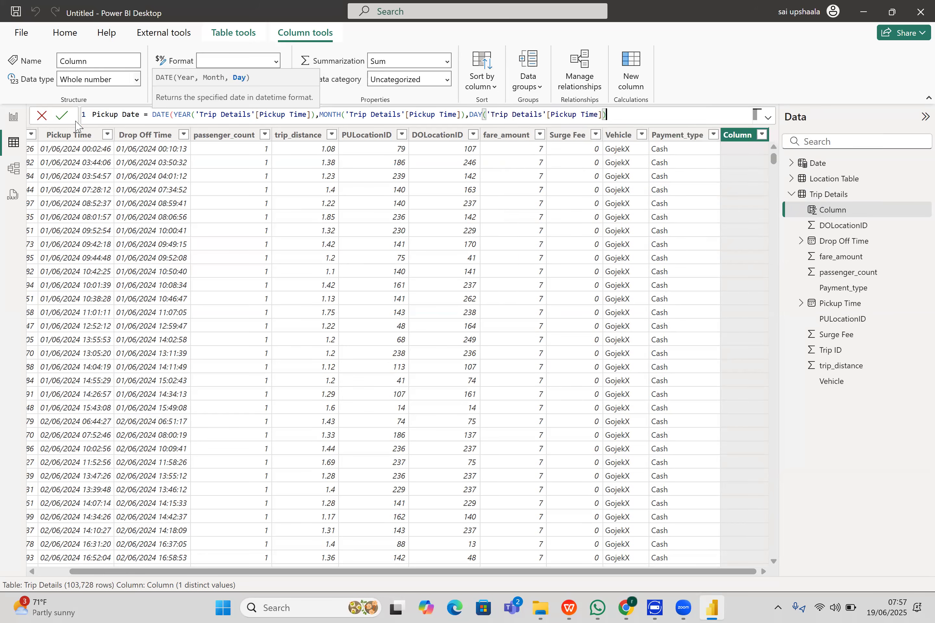
left_click(62, 116)
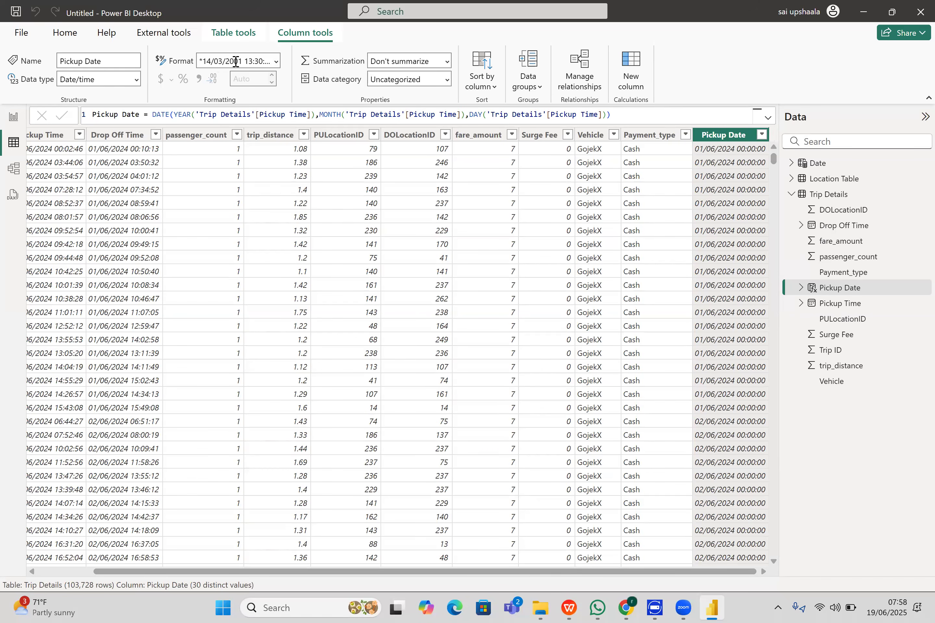
Format the Pickup Date column as dd/mm/yyyy and check its dates throughout the Trip Details table
left_click(276, 64)
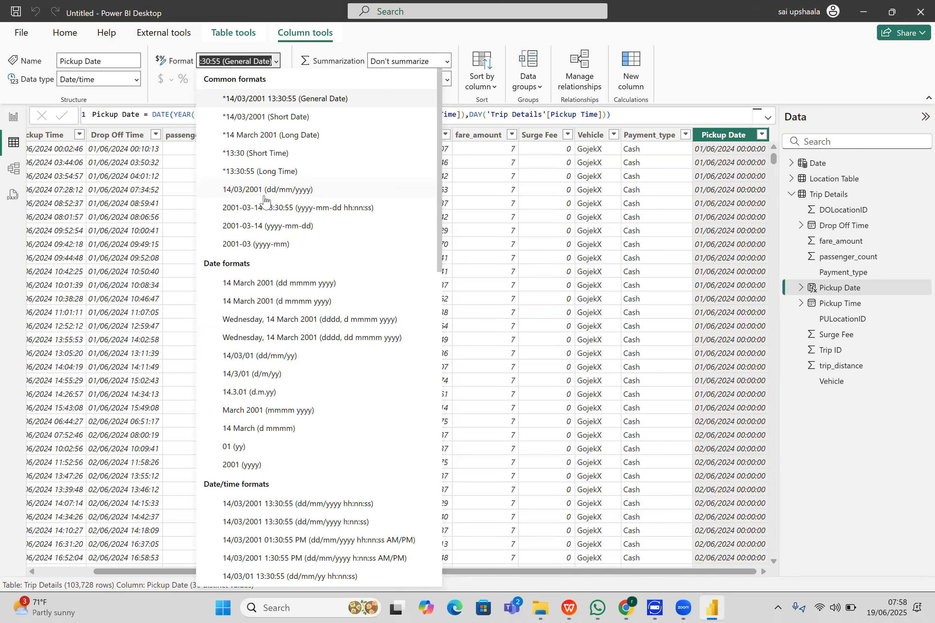
left_click(301, 197)
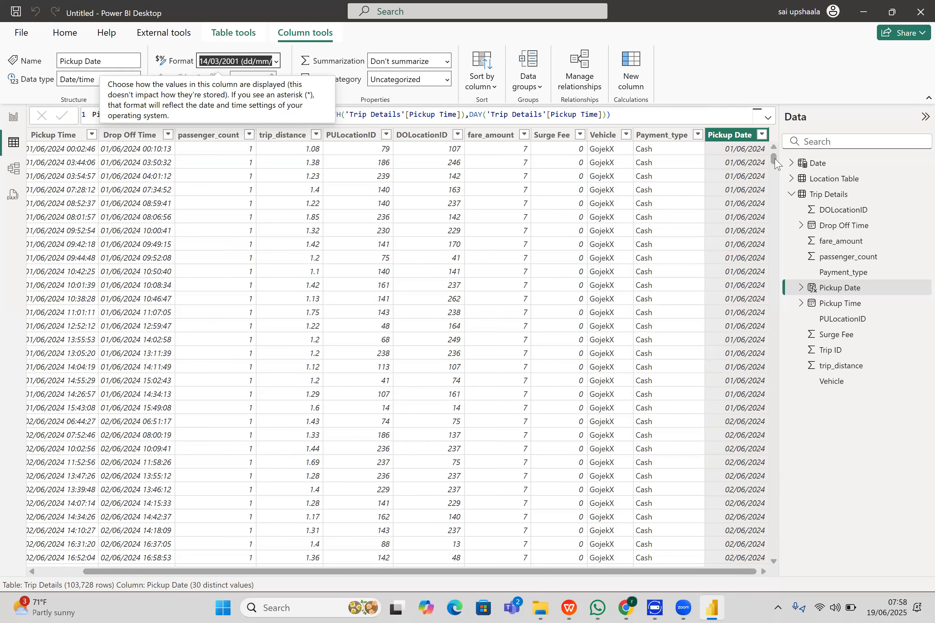
left_click_drag(777, 163, 779, 246)
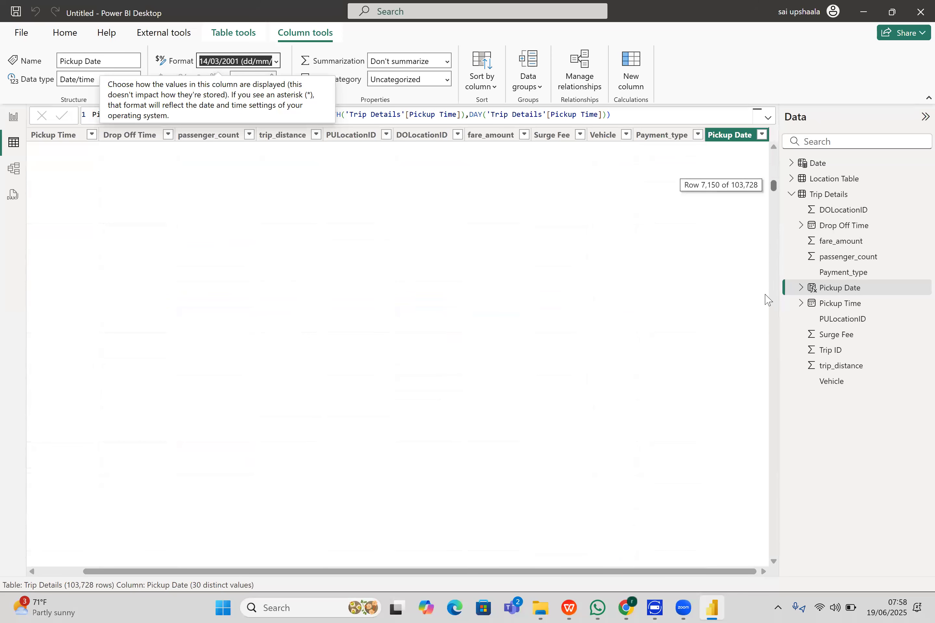
left_click_drag(763, 352, 771, 557)
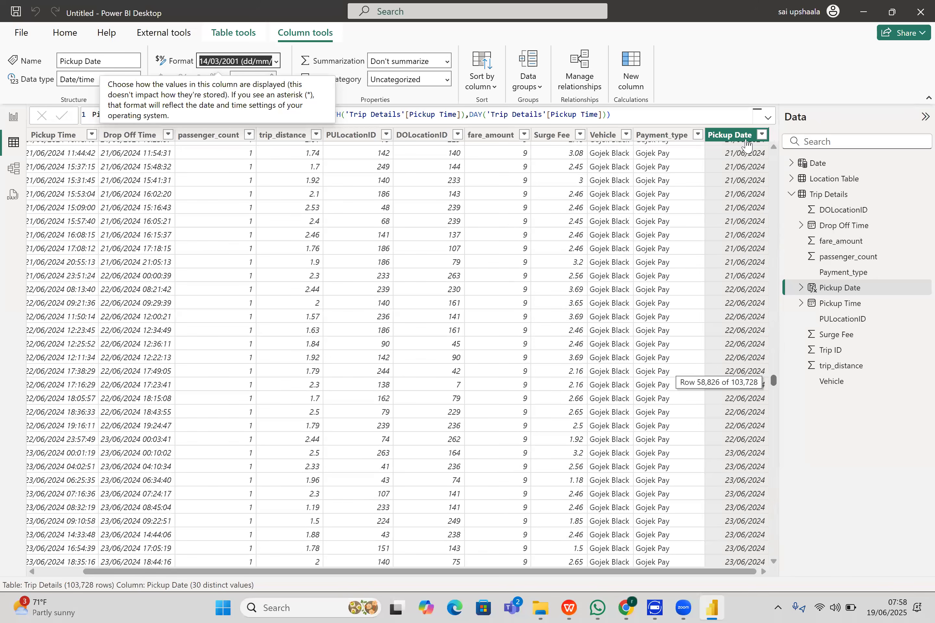
left_click_drag(746, 140, 777, 164)
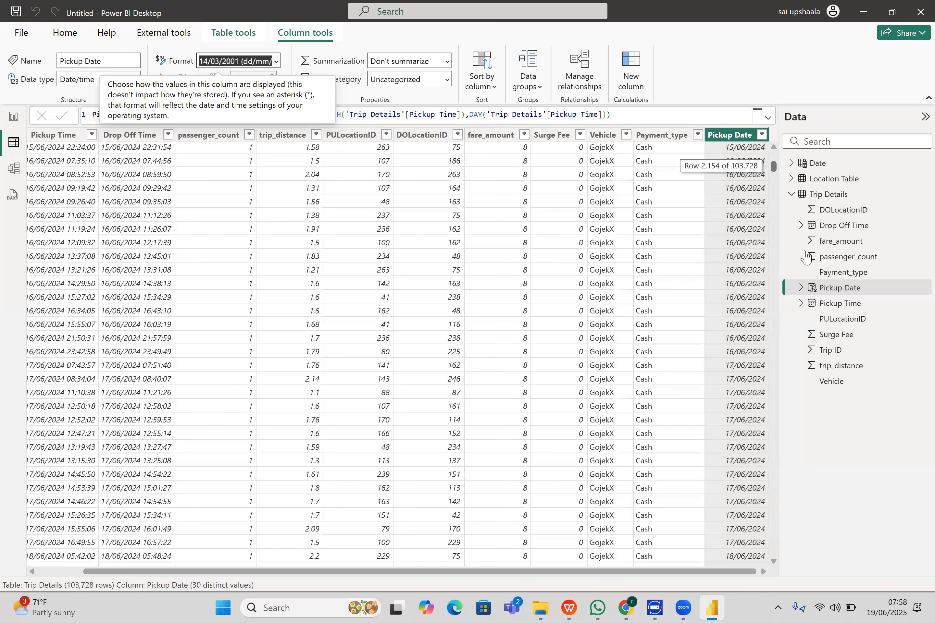
left_click_drag(806, 258, 805, 138)
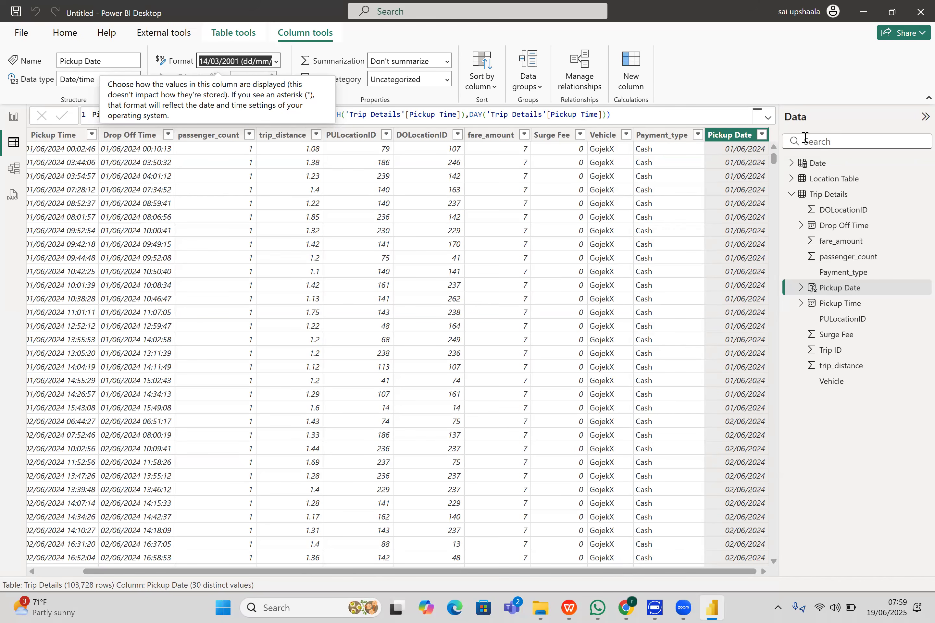
left_click(713, 86)
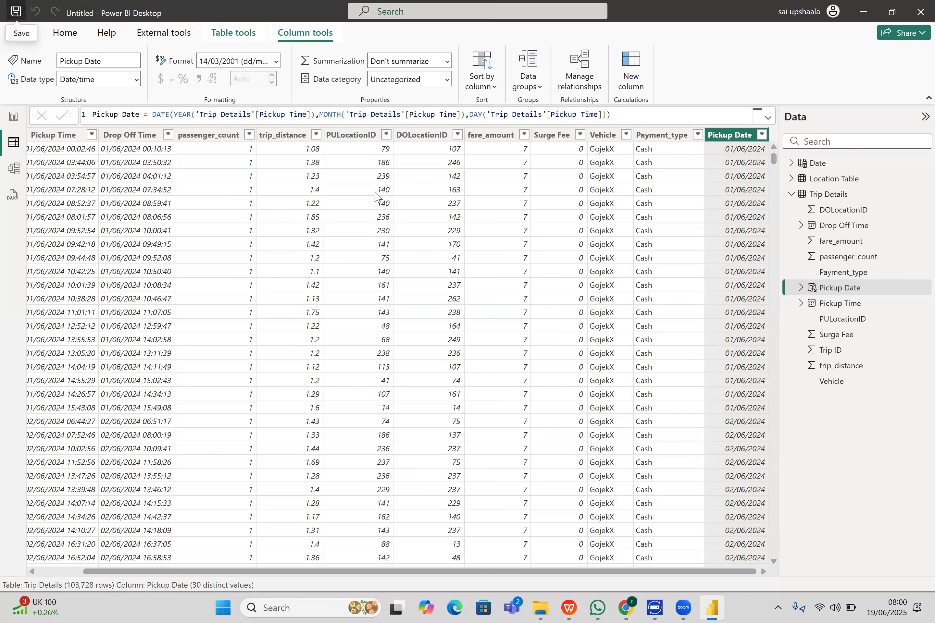
Save the report as gojeck_project in the Documents folder
key("ctrl+s")
type("goj")
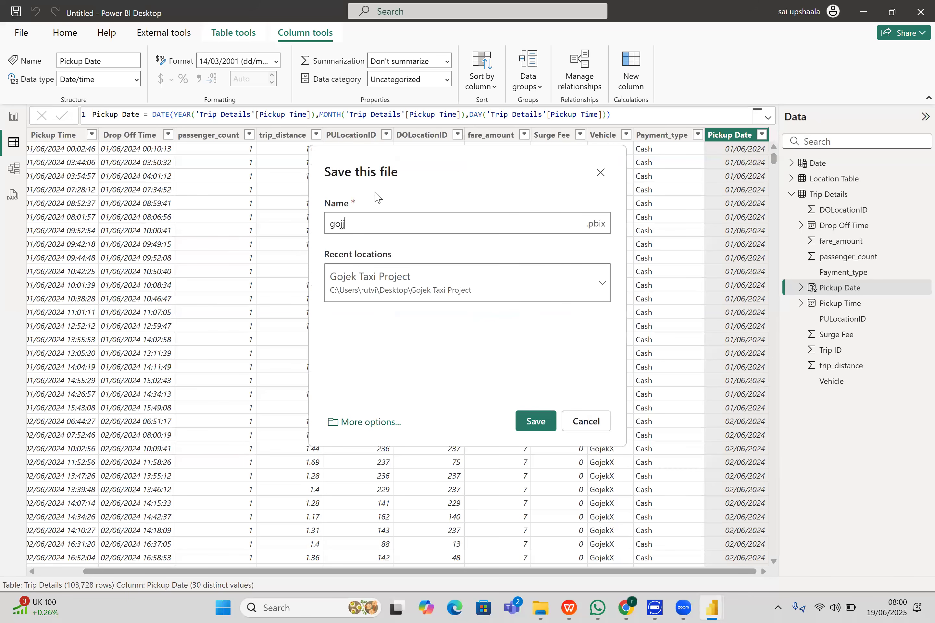
type("eck_project")
left_click(595, 292)
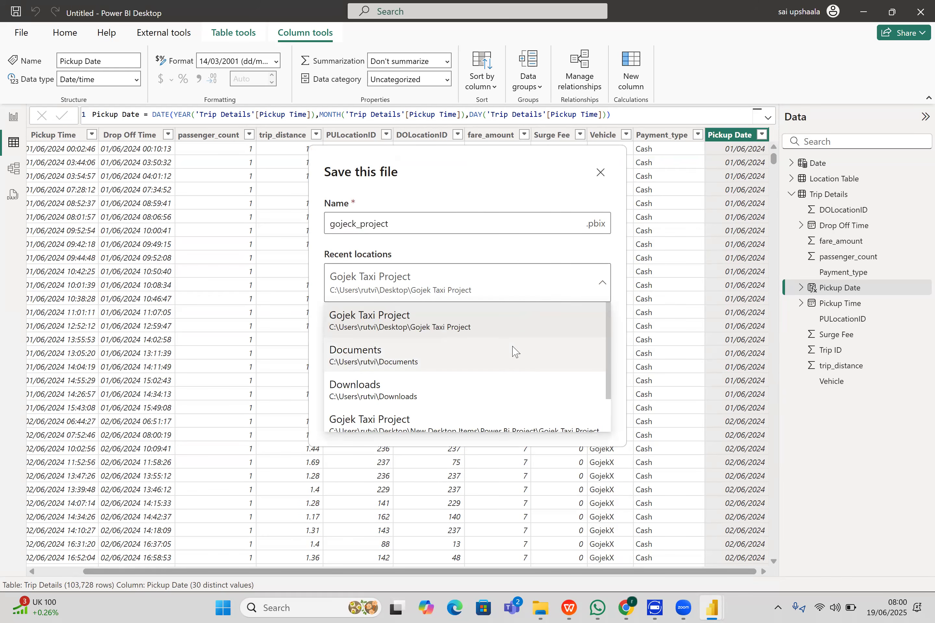
left_click(513, 352)
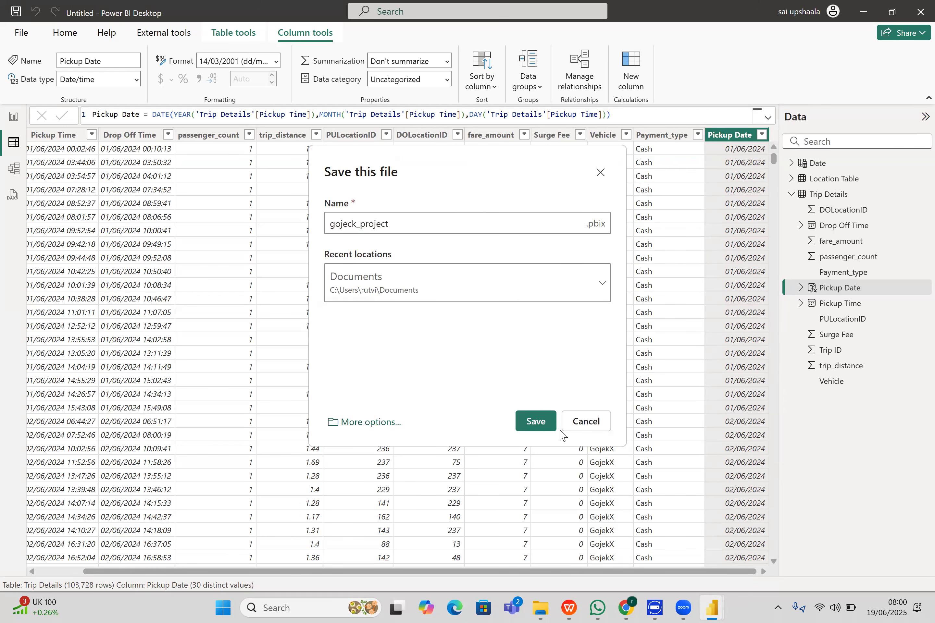
left_click(537, 422)
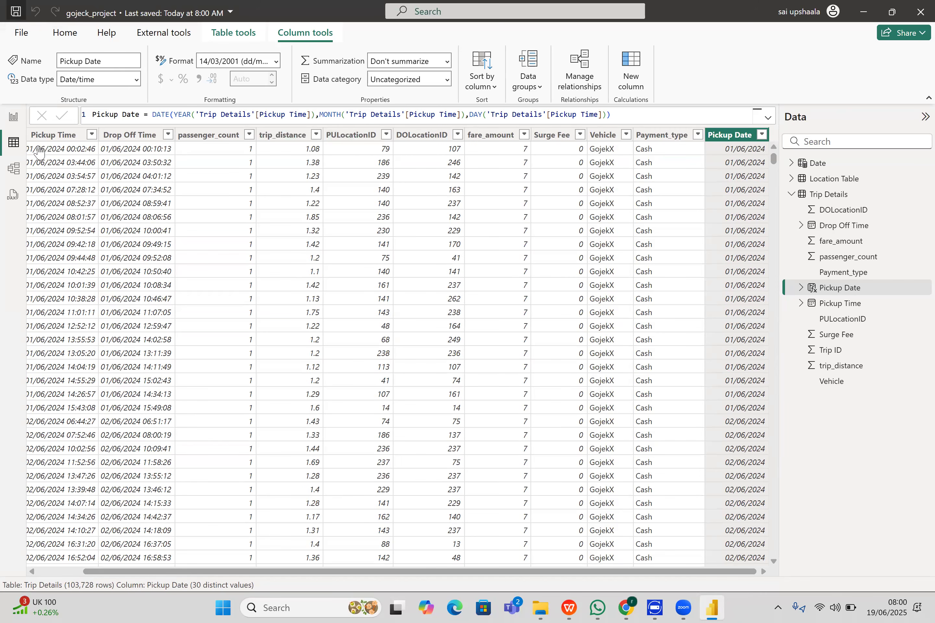
Replace the CALENDARAUTO function in the Date table's formula with the CALENDAR function
left_click(819, 163)
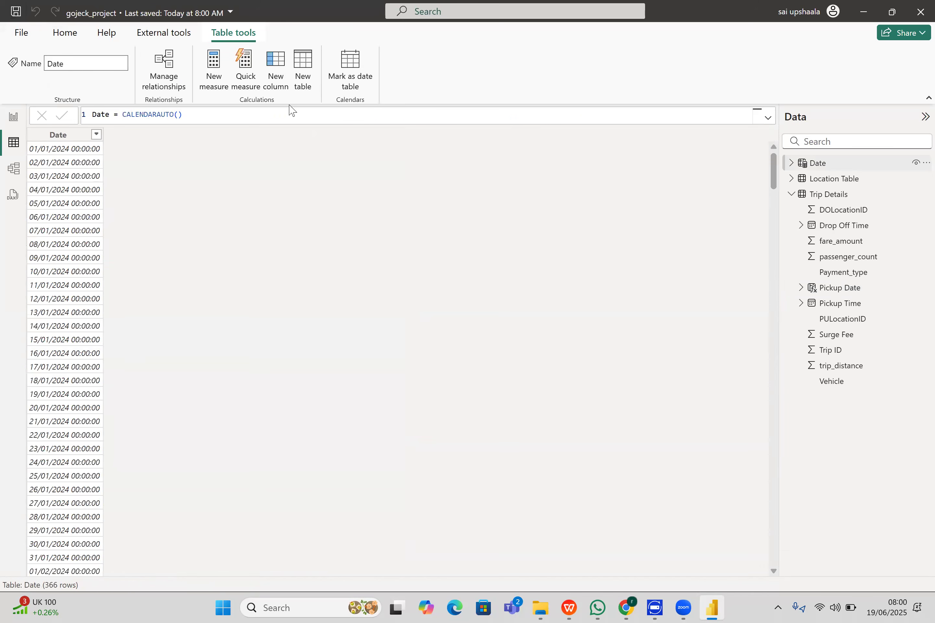
left_click(283, 113)
key("BackSpace")
key("BackSpace")
key("BackSpace")
key("BackSpace")
key("BackSpace")
key("BackSpace")
key("BackSpace")
key("BackSpace")
key("BackSpace")
key("BackSpace")
key("BackSpace")
key("BackSpace")
key("BackSpace")
key("BackSpace")
type("date")
key("BackSpace")
key("BackSpace")
key("BackSpace")
key("BackSpace")
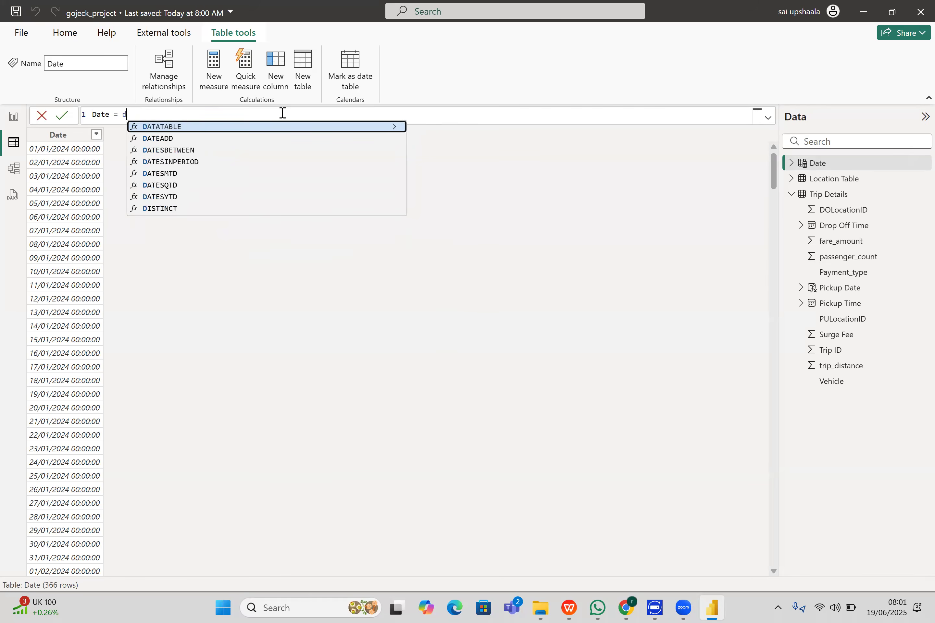
type("cal")
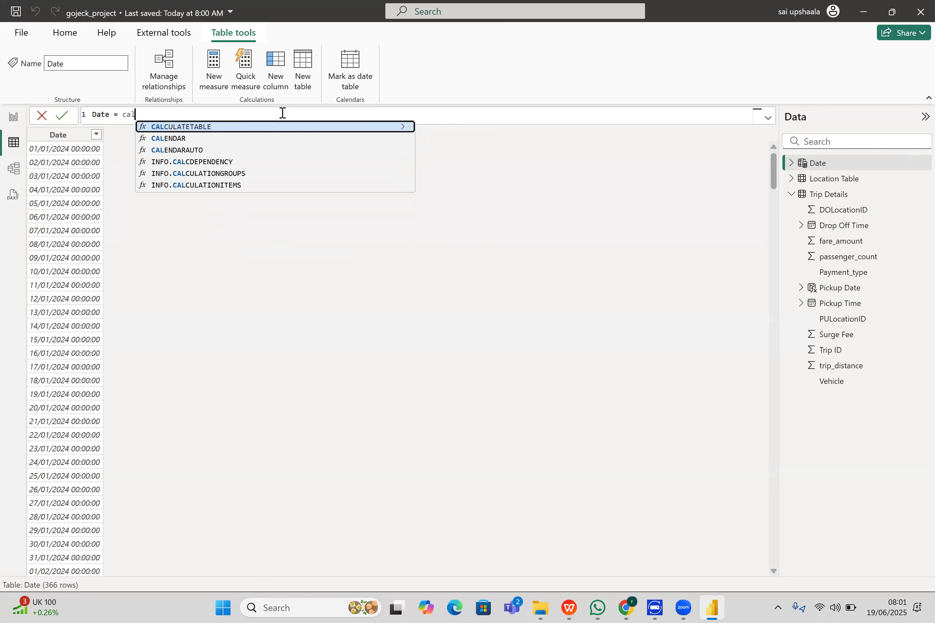
left_click(248, 139)
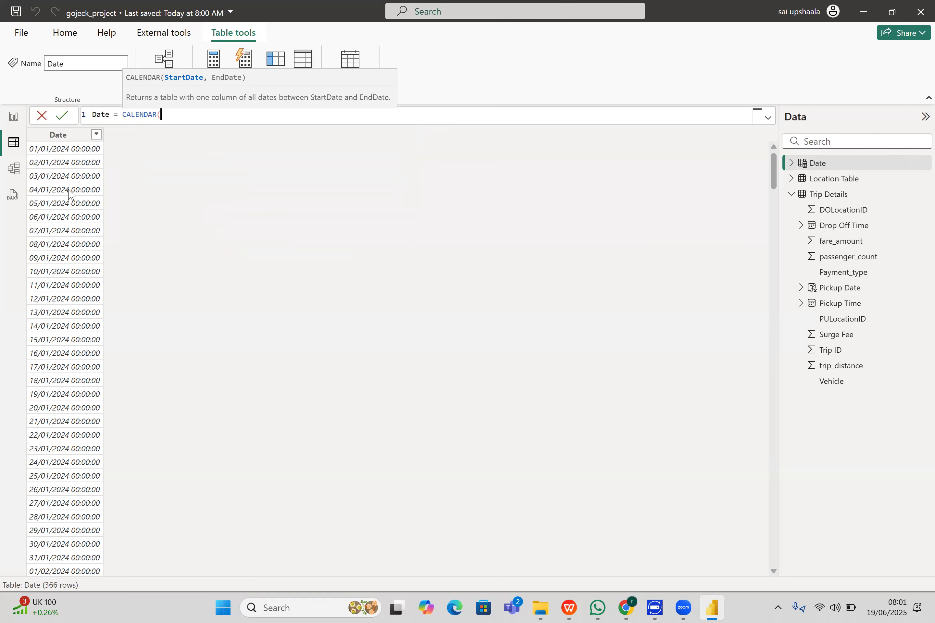
left_click(851, 290)
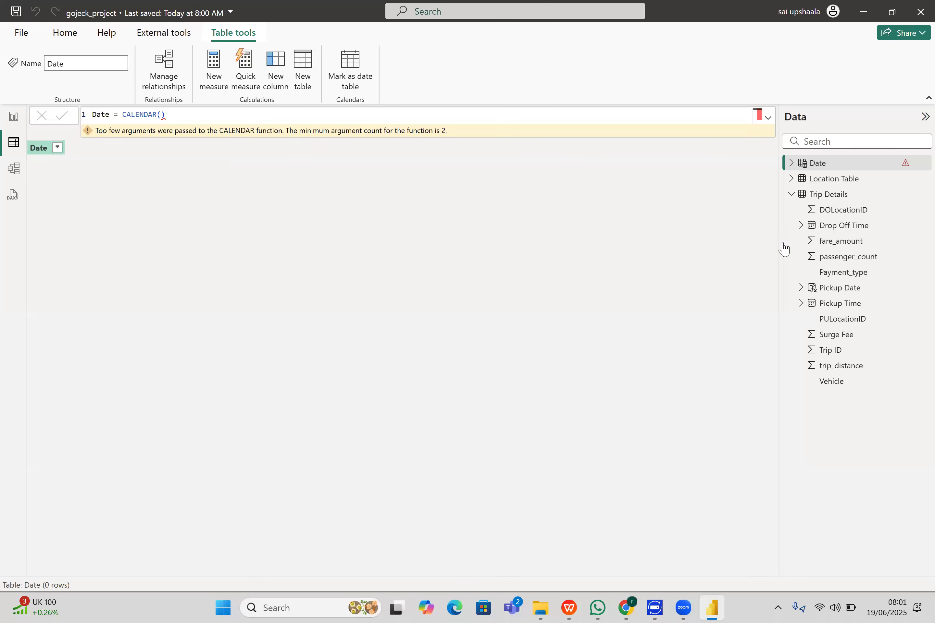
left_click(831, 197)
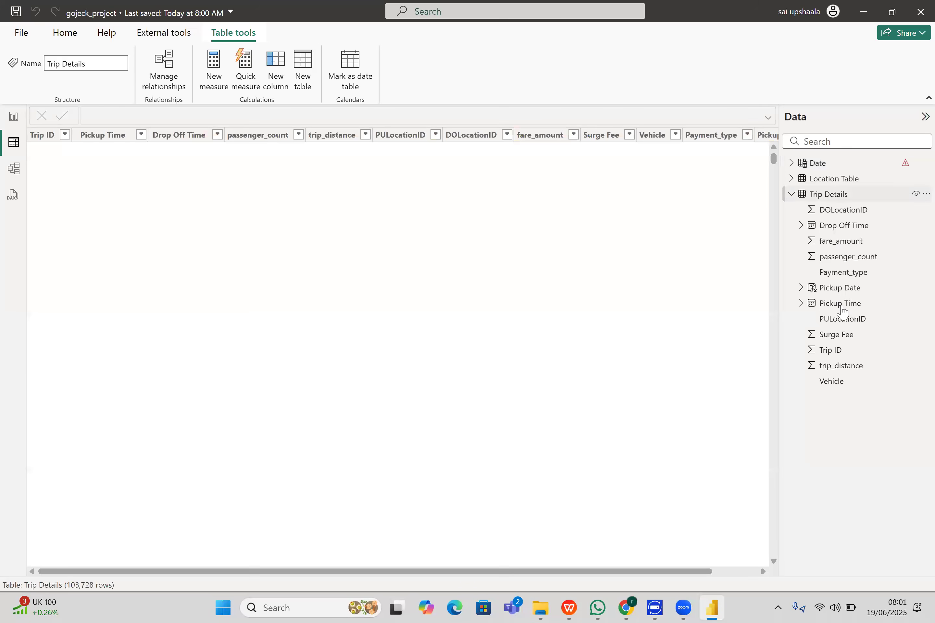
left_click(845, 288)
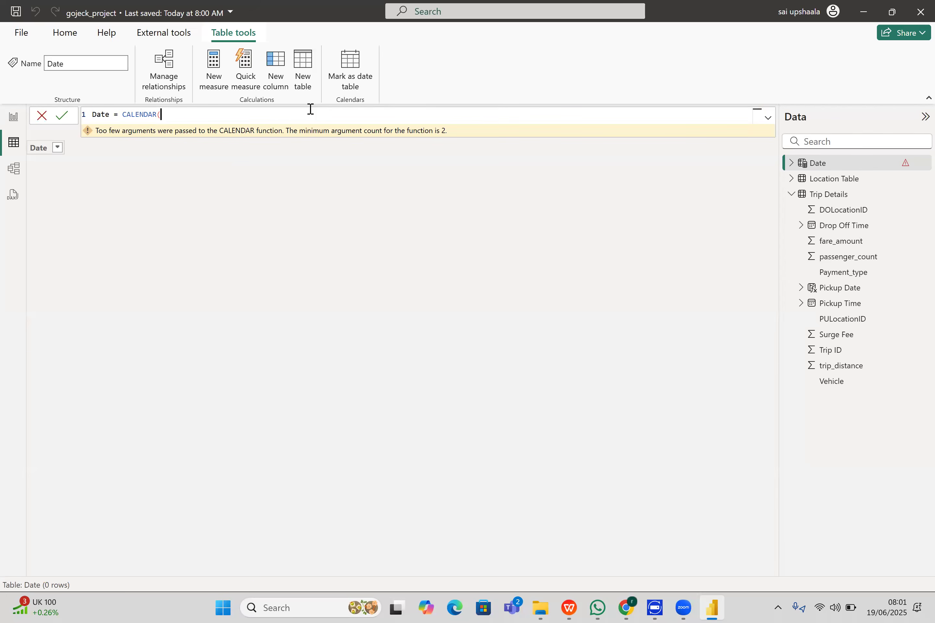
Add MAX('Trip Details'[Pickup Date]) as the first argument of the CALENDAR function, followed by a comma
type("ma")
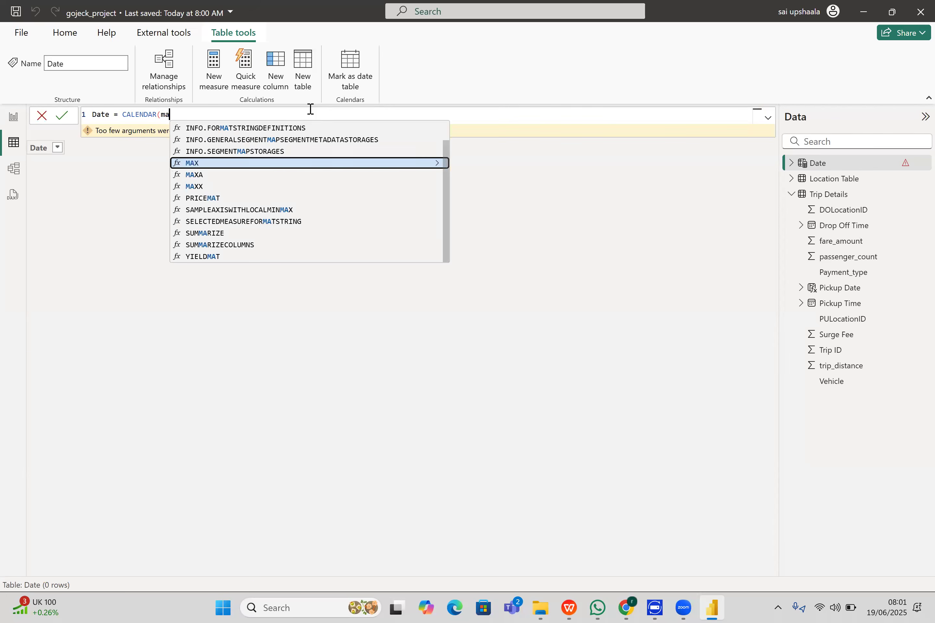
double_click(220, 164)
key("BackSpace")
key("BackSpace")
key("BackSpace")
key("BackSpace")
key("BackSpace")
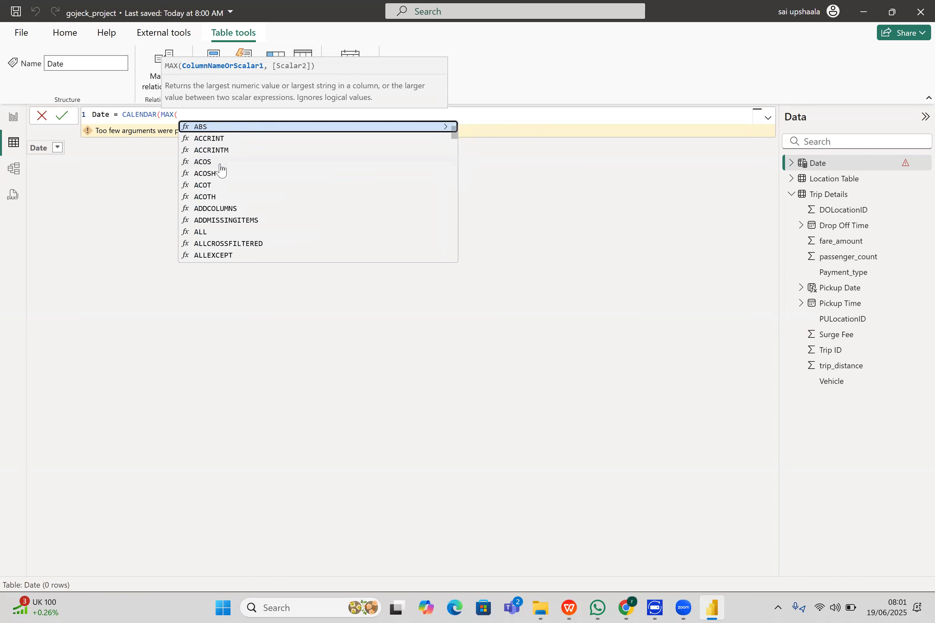
type("t")
key("BackSpace")
type("ti")
key("BackSpace")
key("BackSpace")
type("tri")
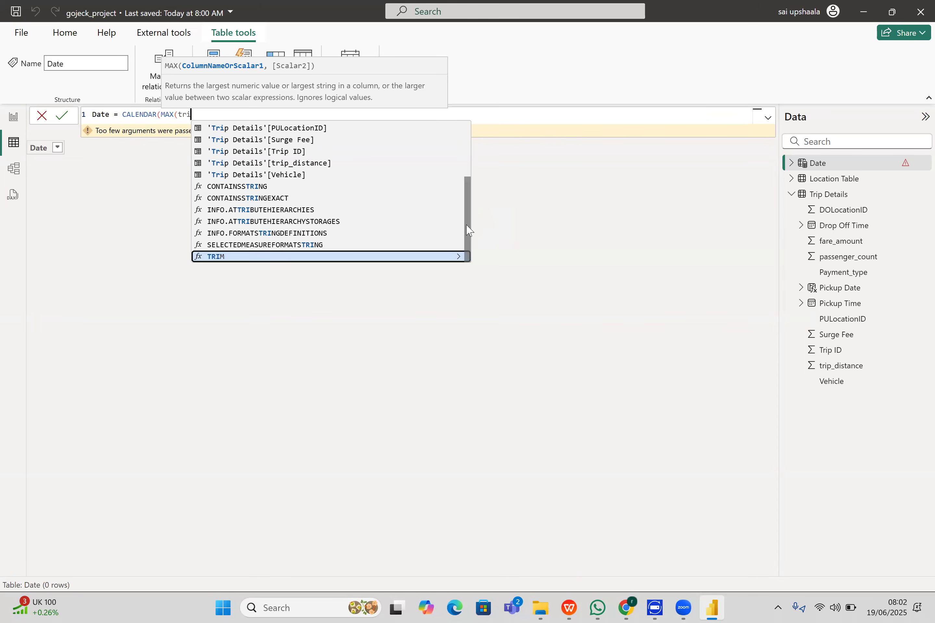
scroll(389, 181, "up", 2)
left_click(329, 174)
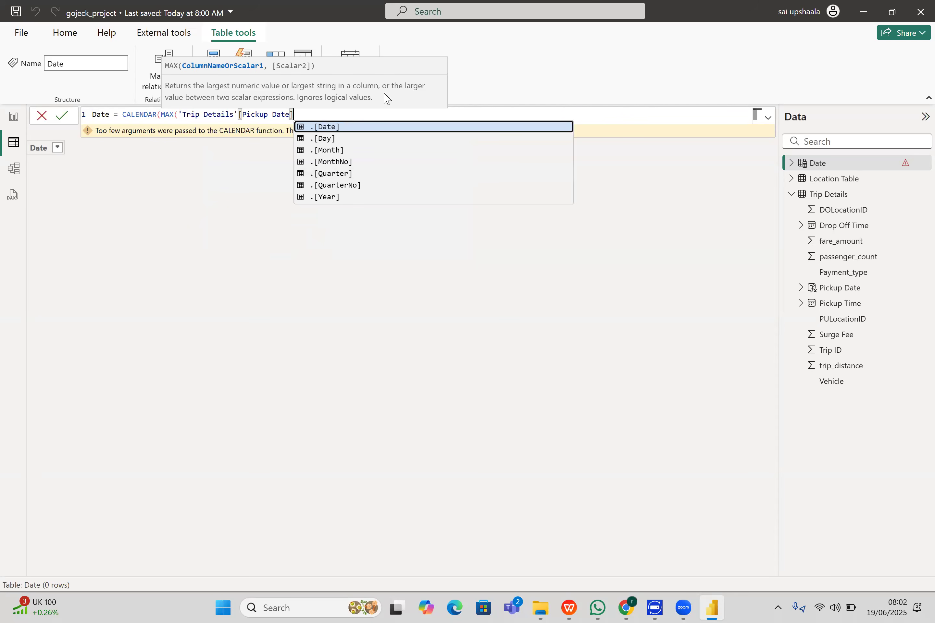
type("),")
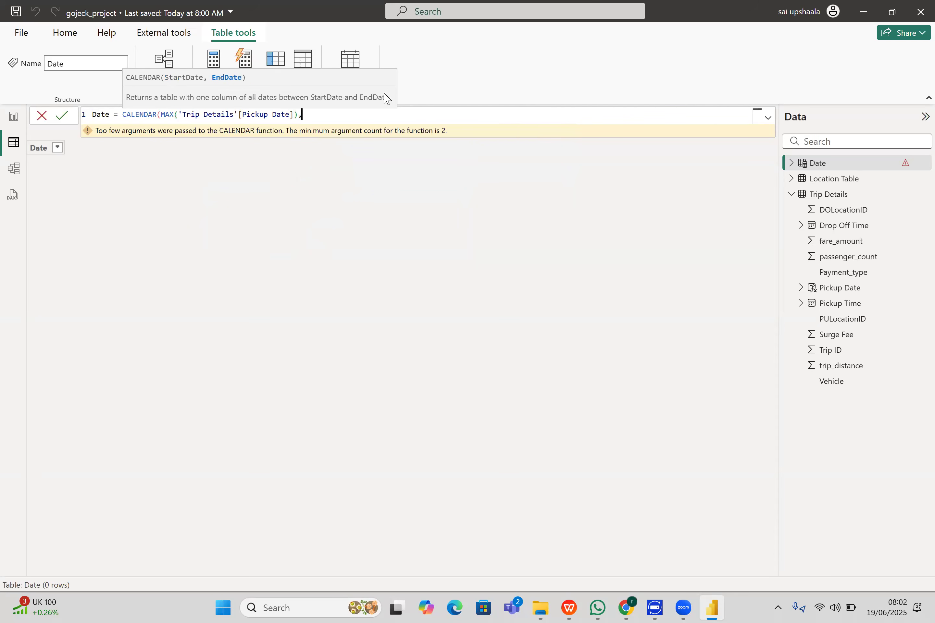
type("M")
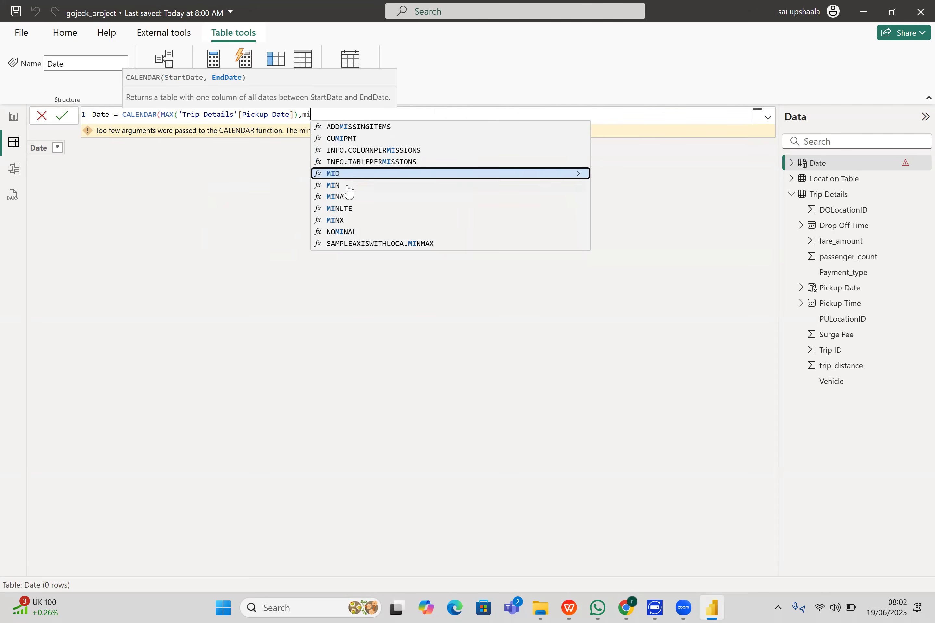
type("IN(")
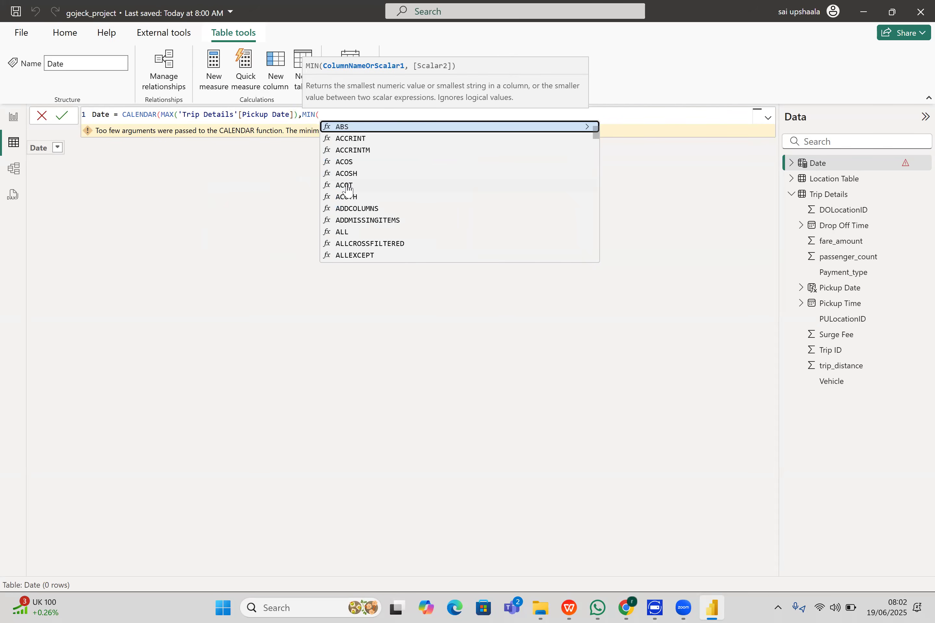
type("tri")
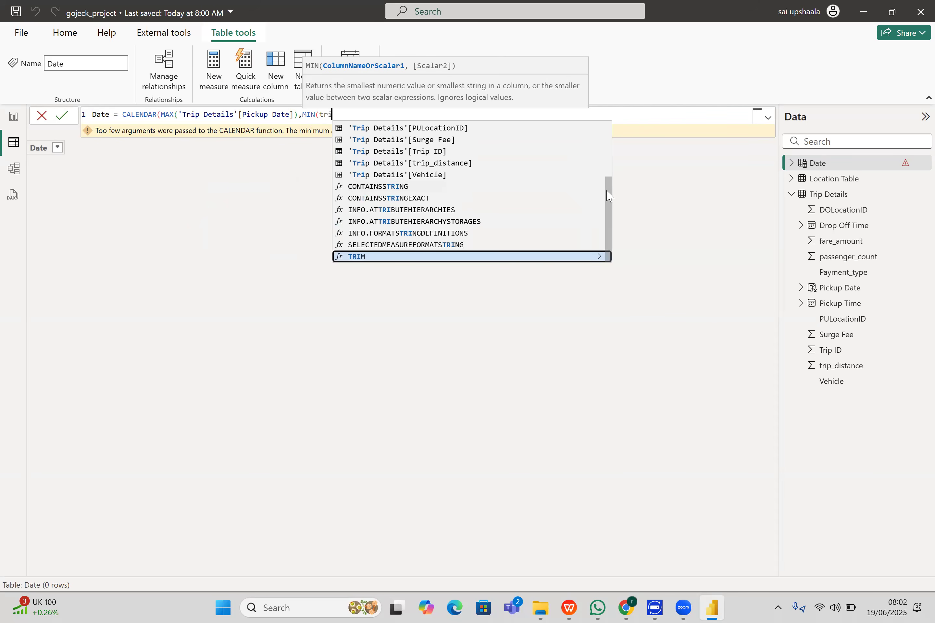
Add MIN('Trip Details'[Pickup Date]) as the second CALENDAR argument, close the function and commit the Date table formula
scroll(611, 146, "up", 3)
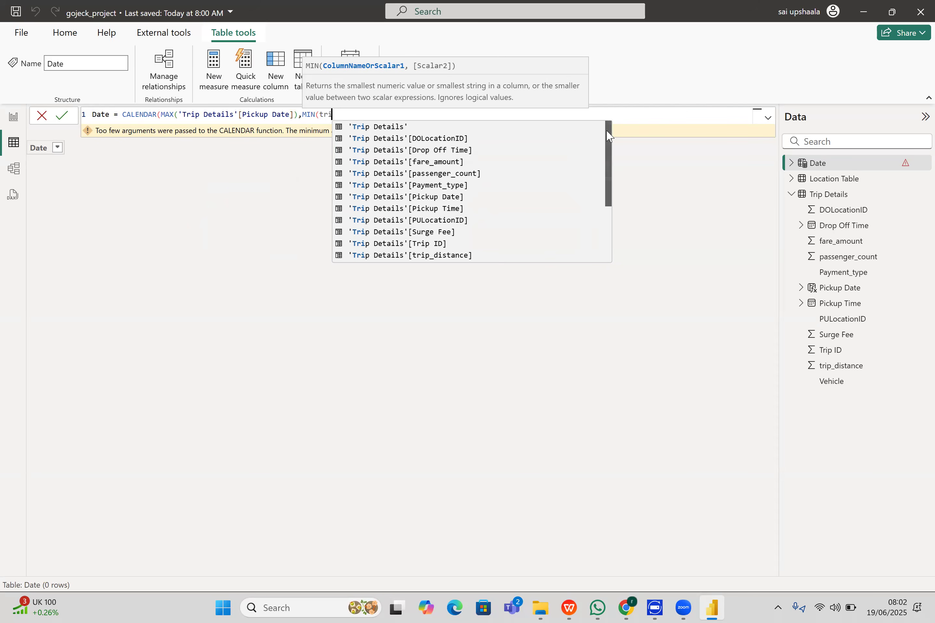
left_click(475, 197)
type(")")
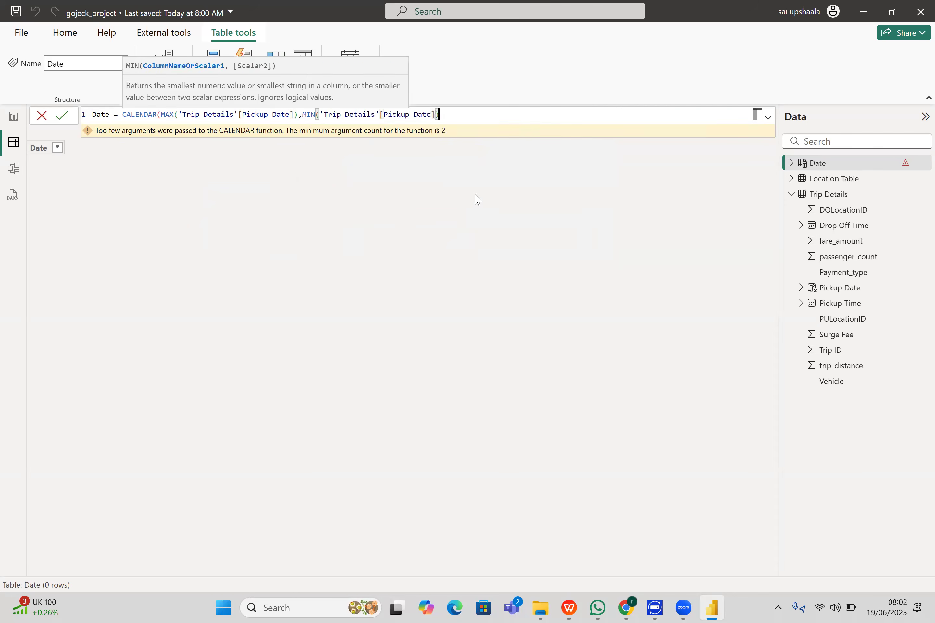
type(")")
left_click(64, 117)
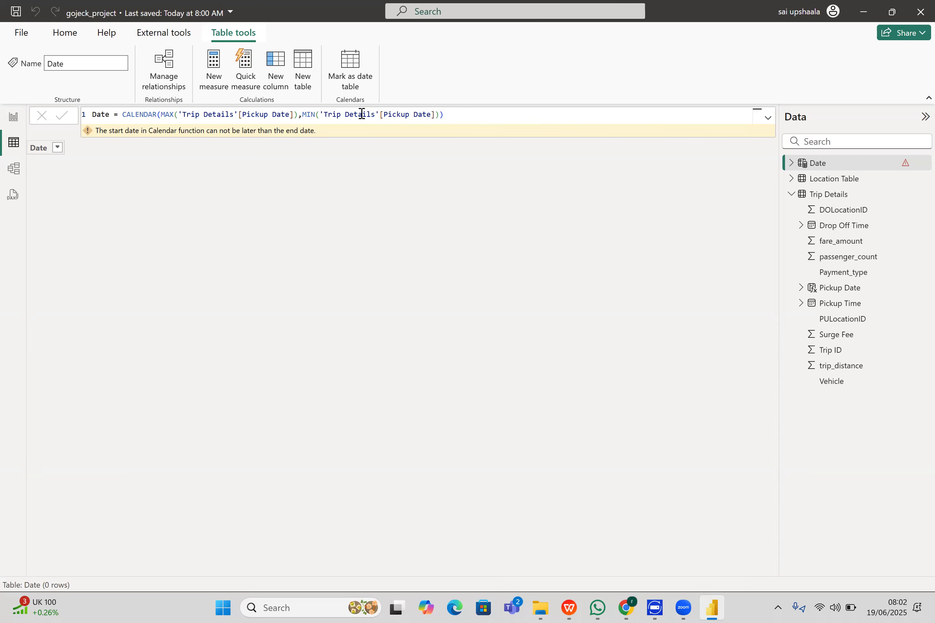
Try appending .[Date] to both Pickup Date references in the CALENDAR formula and commit it
left_click(457, 115)
left_click(63, 118)
left_click(467, 121)
key("BackSpace")
key("BackSpace")
type(".")
key("Tab")
type(")")
left_click(295, 115)
key("BackSpace")
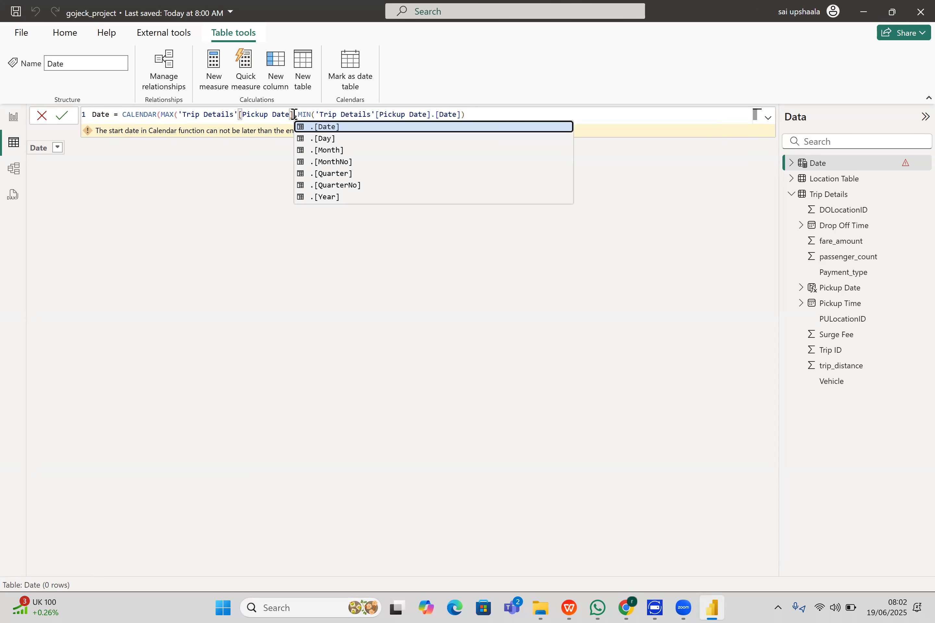
left_click(311, 129)
type("),")
left_click(63, 117)
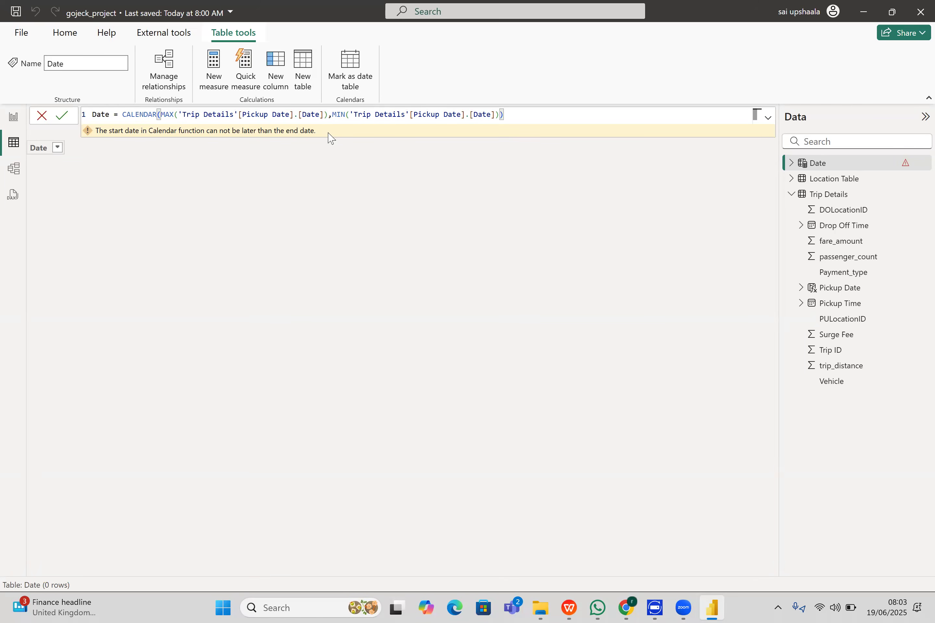
Remove the .[Date] suffix from both Pickup Date references in the MAX and MIN arguments
left_click(326, 116)
key("BackSpace")
key("BackSpace")
key("BackSpace")
key("BackSpace")
key("BackSpace")
key("BackSpace")
key("BackSpace")
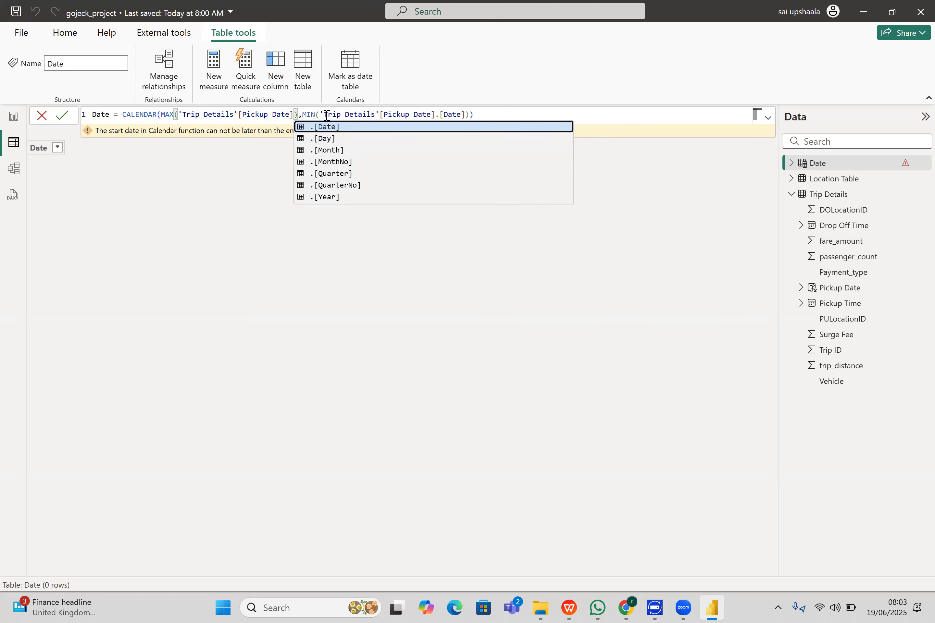
left_click(466, 116)
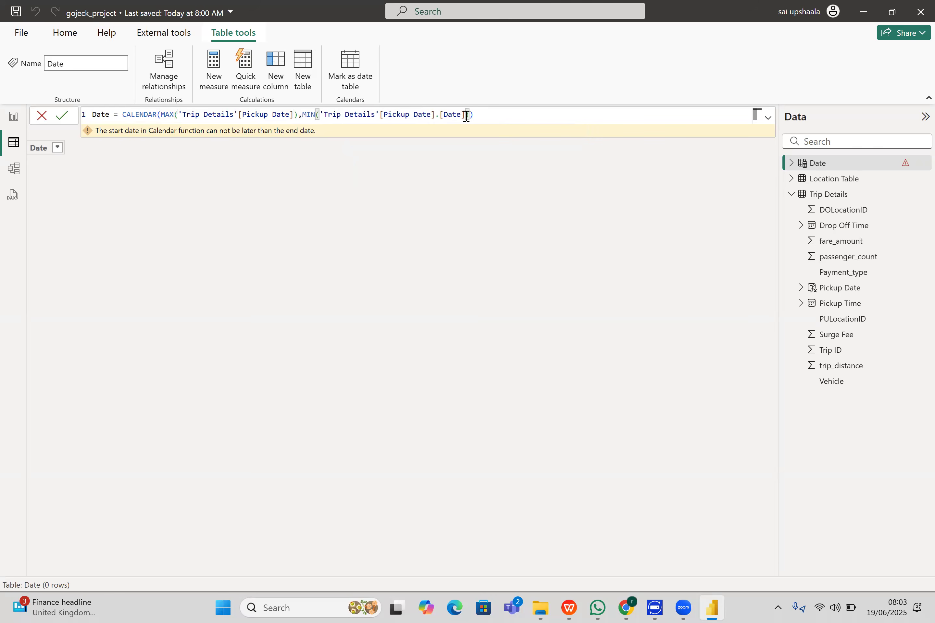
key("BackSpace")
key("BackSpace")
key("BackSpace")
key("BackSpace")
key("BackSpace")
key("BackSpace")
key("BackSpace")
Move the MAX('Trip Details'[Pickup Date]) expression from the start of the CALENDAR arguments to after the MIN expression
left_click_drag(298, 115, 162, 118)
key("ctrl+c")
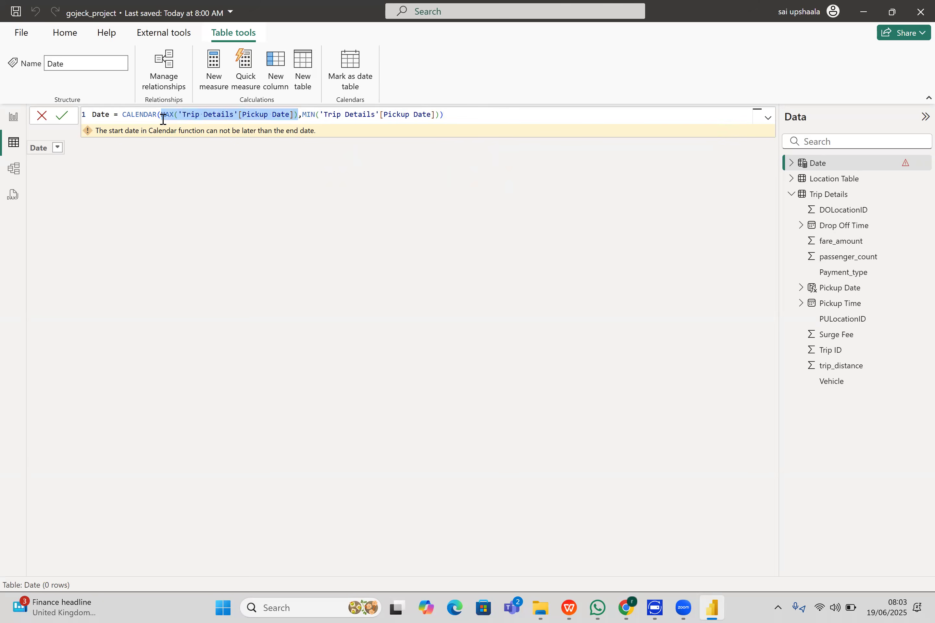
key("BackSpace")
key("Delete")
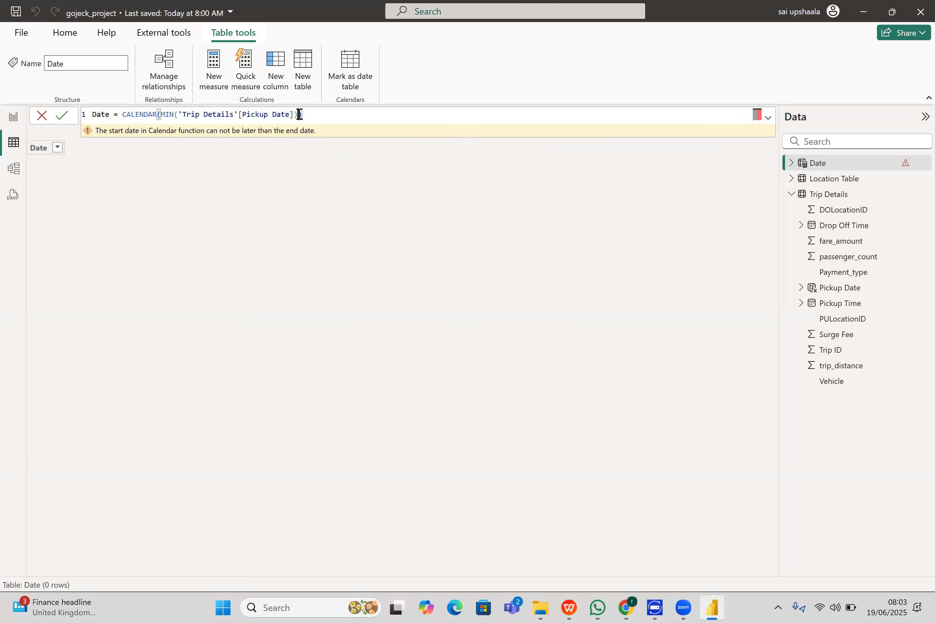
key("ctrl+v")
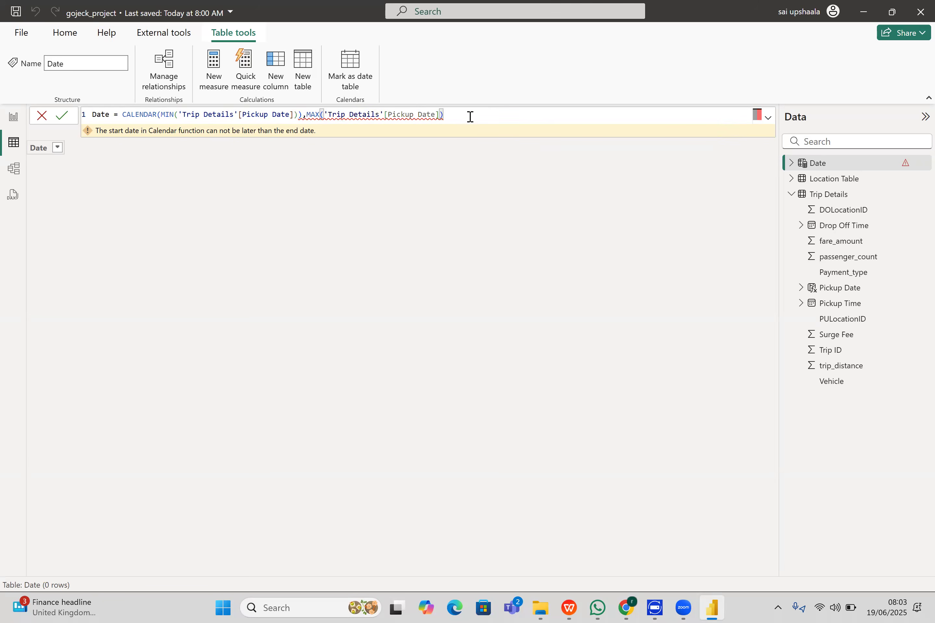
Correct the comma and parentheses to read CALENDAR(MIN('Trip Details'[Pickup Date]),MAX('Trip Details'[Pickup Date])) and commit the Date table formula
left_click(310, 117)
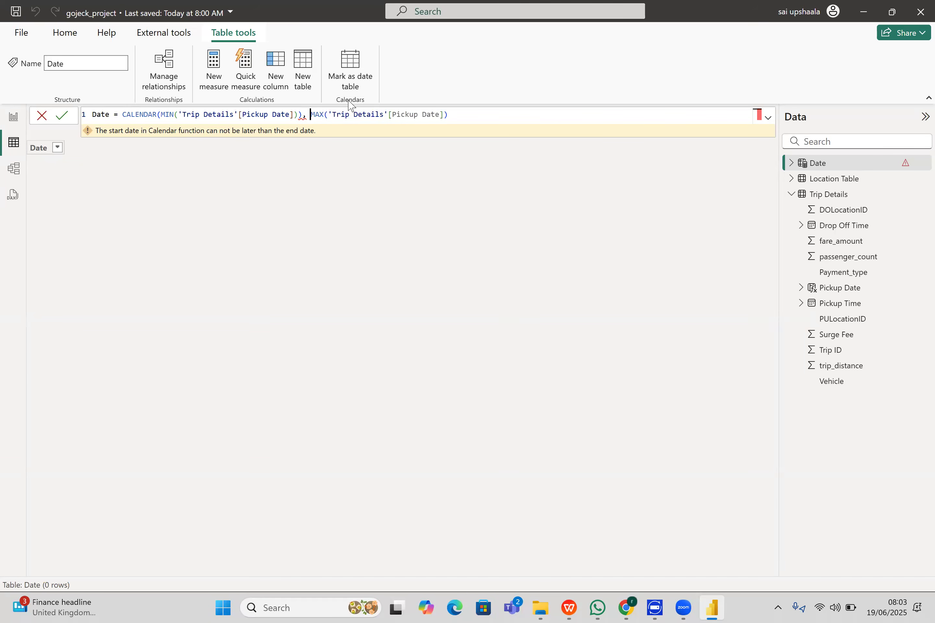
key("Left")
key("BackSpace")
key("BackSpace")
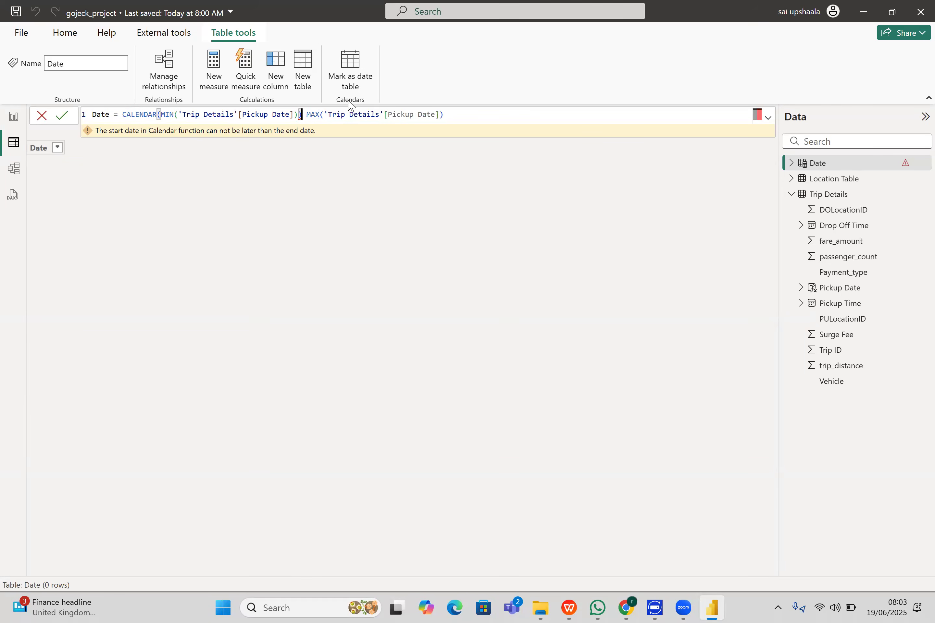
type(",")
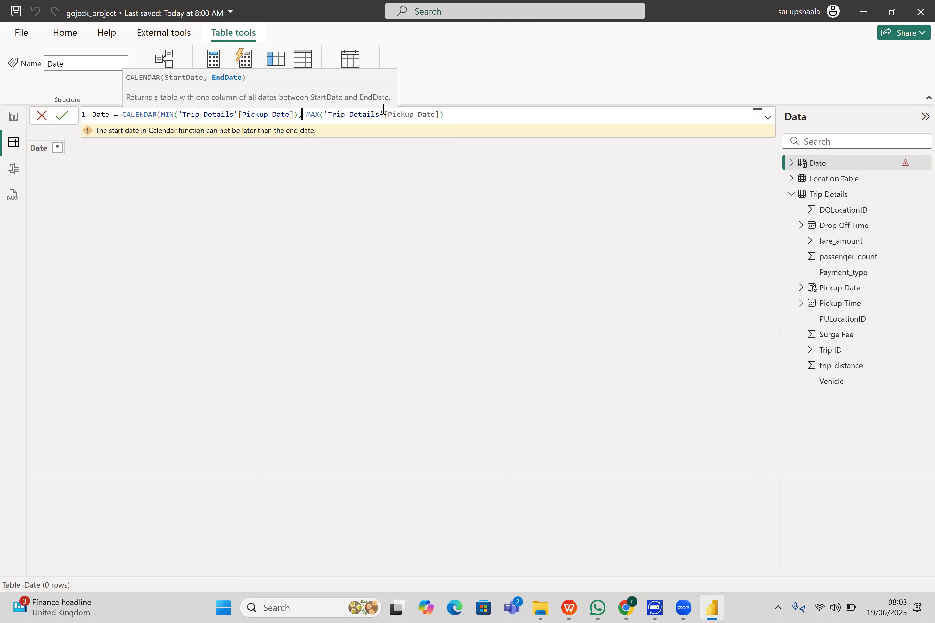
key("Delete")
left_click(490, 117)
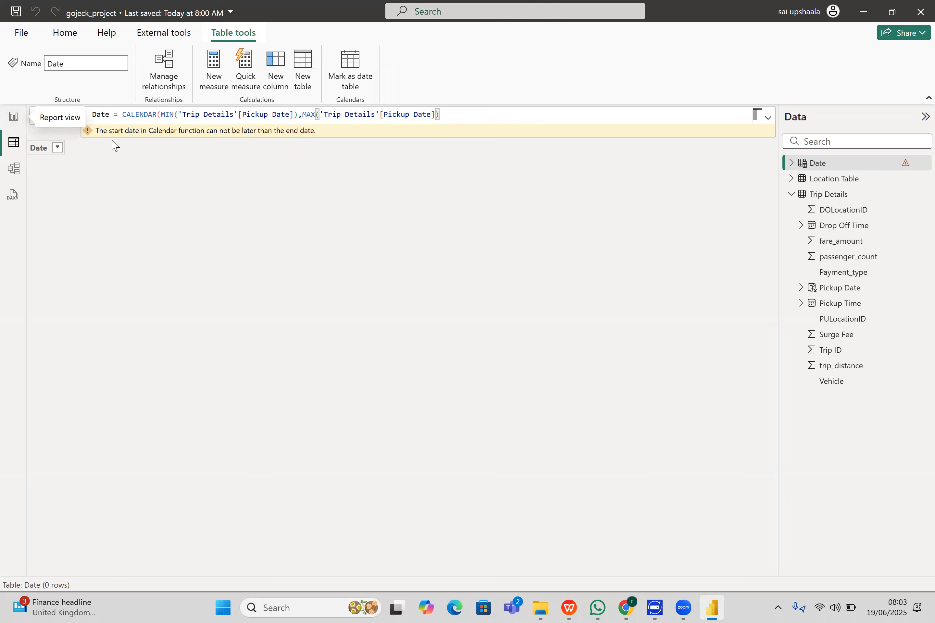
type(")")
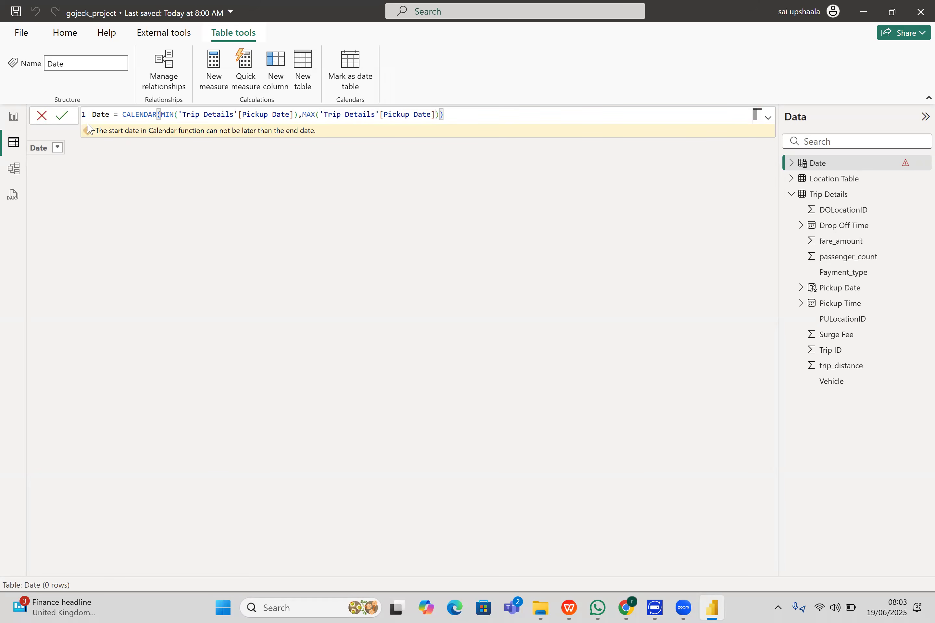
left_click(62, 116)
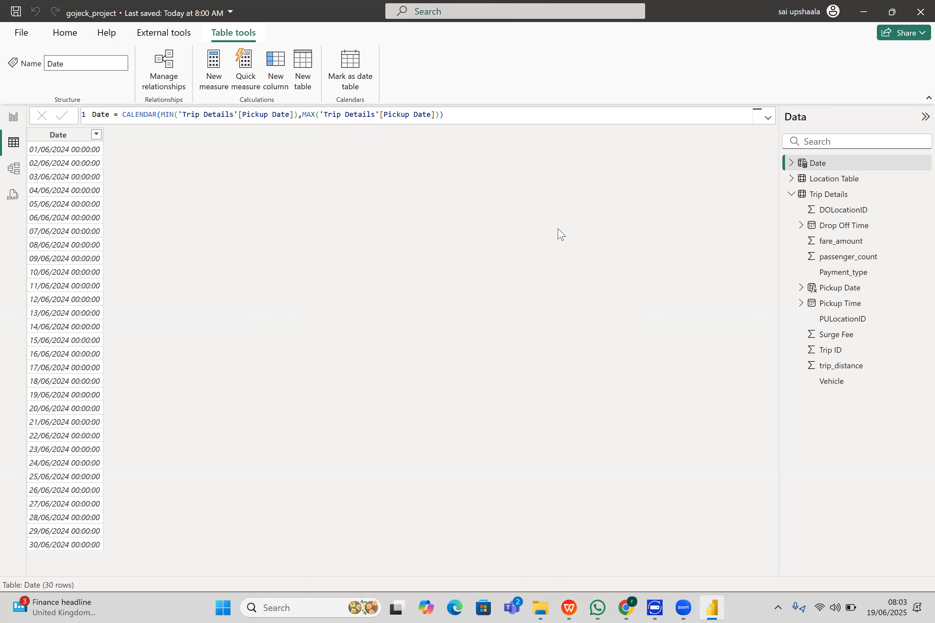
Examine the range of dates generated in the Date table's Date column
left_click(56, 159)
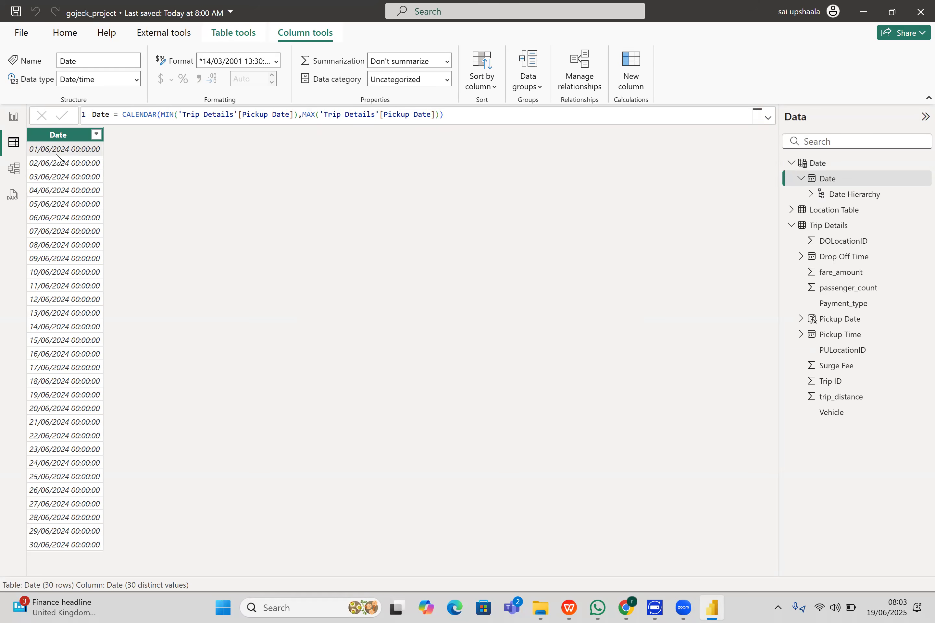
left_click(57, 157)
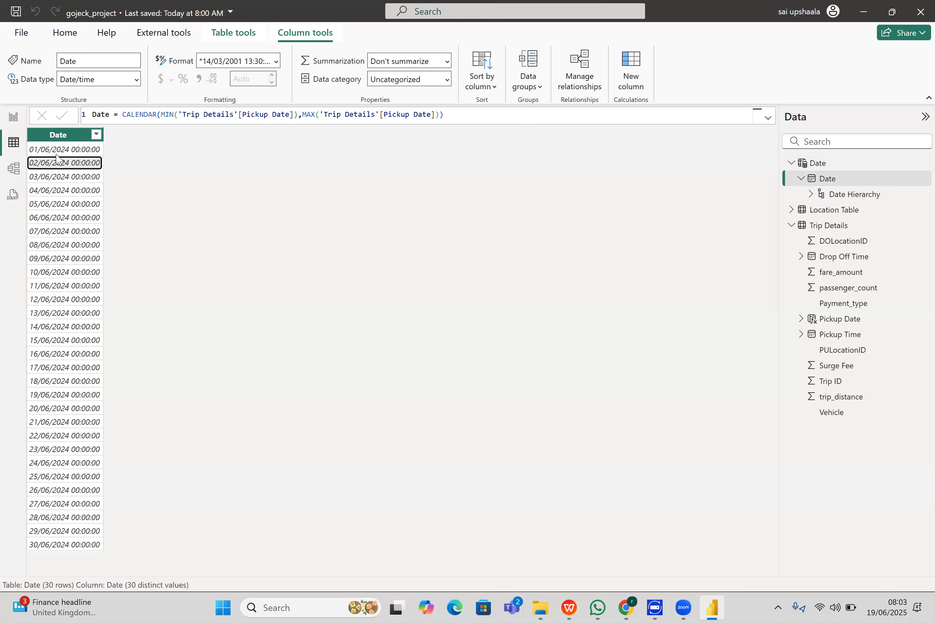
key("Down")
key("Down")
key("Down")
key("Down")
key("Down")
key("Down")
key("Down")
key("Down")
key("Down")
key("Down")
key("Down")
key("Down")
key("Down")
key("Down")
key("Down")
key("Down")
key("Down")
key("Down")
key("Down")
key("Down")
key("Down")
key("Up")
key("Up")
key("Up")
key("Up")
key("Up")
key("Up")
key("Up")
key("Up")
key("Up")
key("Up")
key("Up")
key("Up")
key("Up")
key("Up")
key("Up")
key("Up")
key("Up")
key("Up")
key("Up")
key("Up")
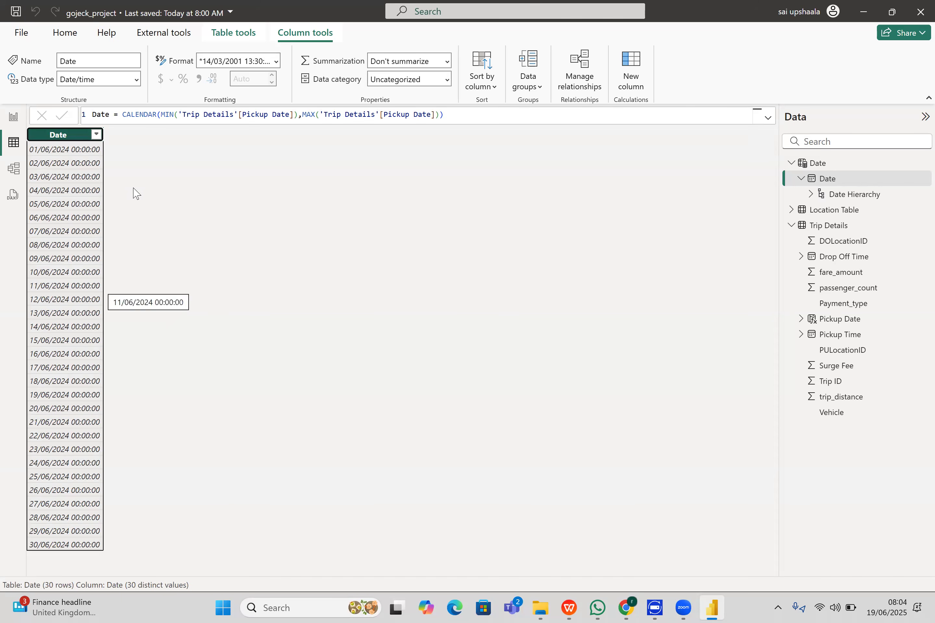
left_click(88, 155)
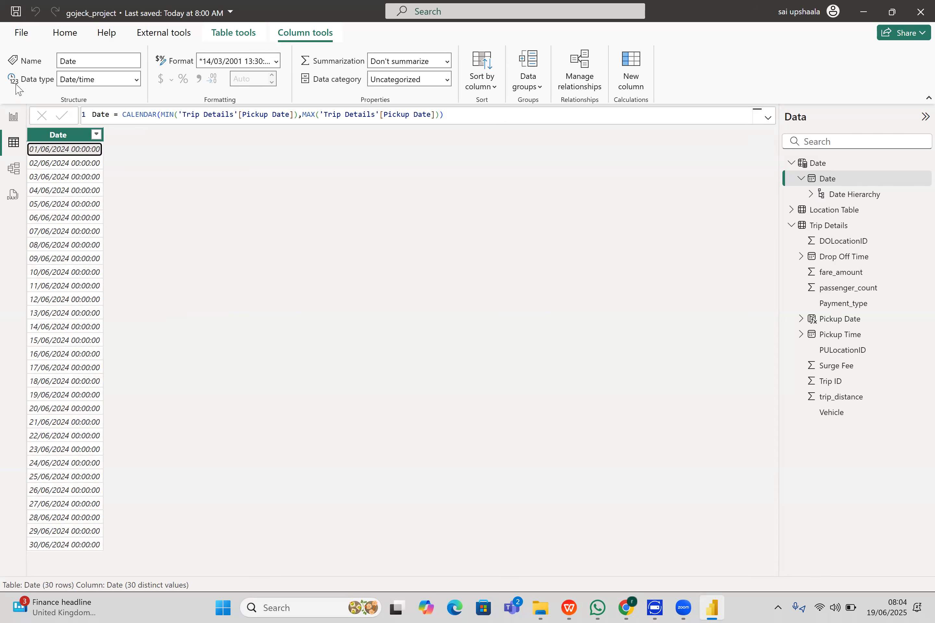
Format the Date table's Date column as 14/03/2001 (dd/mm/yyyy) and save the report
left_click(276, 65)
left_click(277, 63)
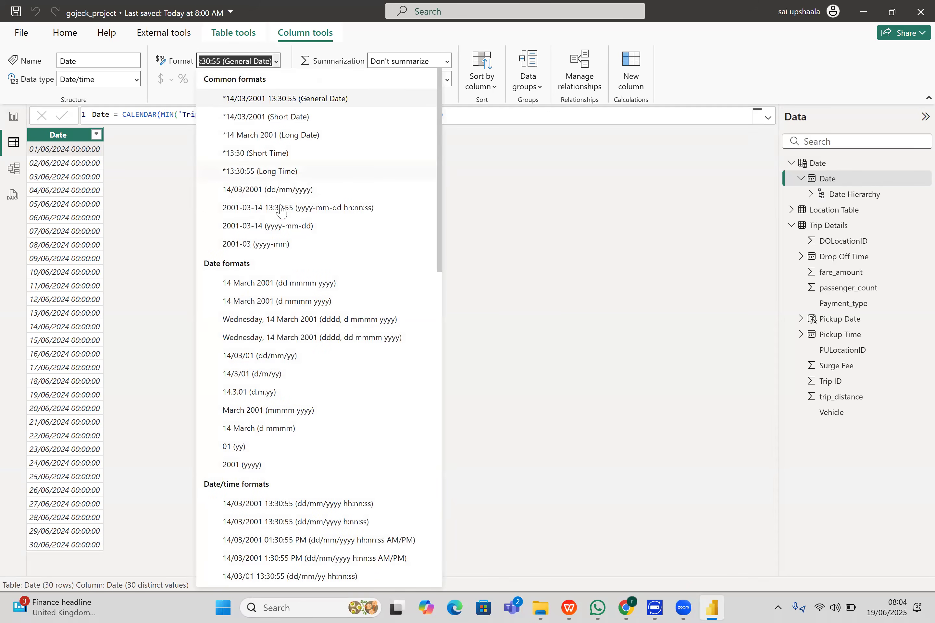
left_click(293, 196)
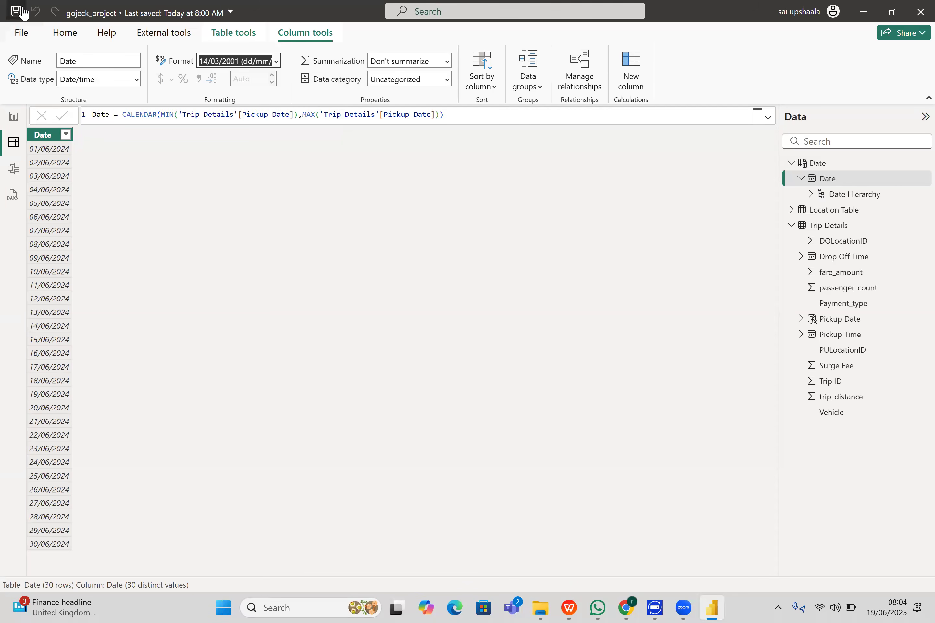
key("ctrl+s")
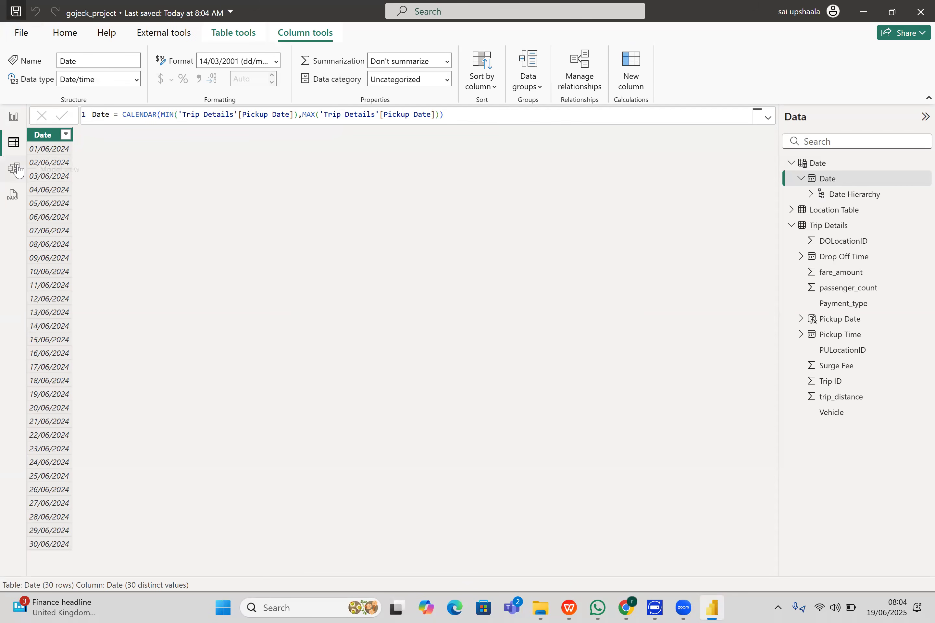
Arrange the model diagram so Location Table sits above the Date table, both beside Trip Details without overlapping
left_click(15, 169)
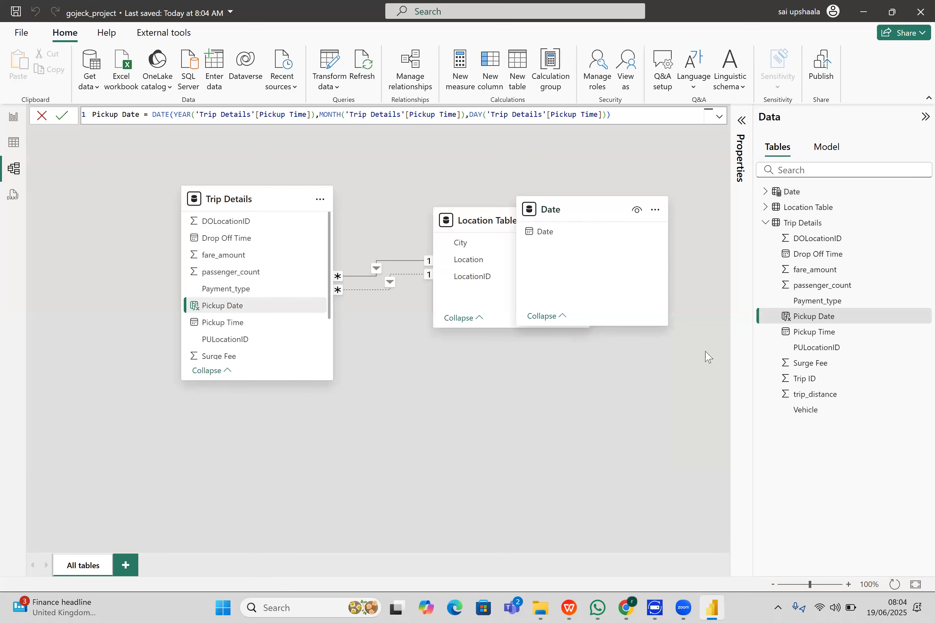
left_click_drag(559, 211, 464, 350)
left_click_drag(507, 223, 469, 181)
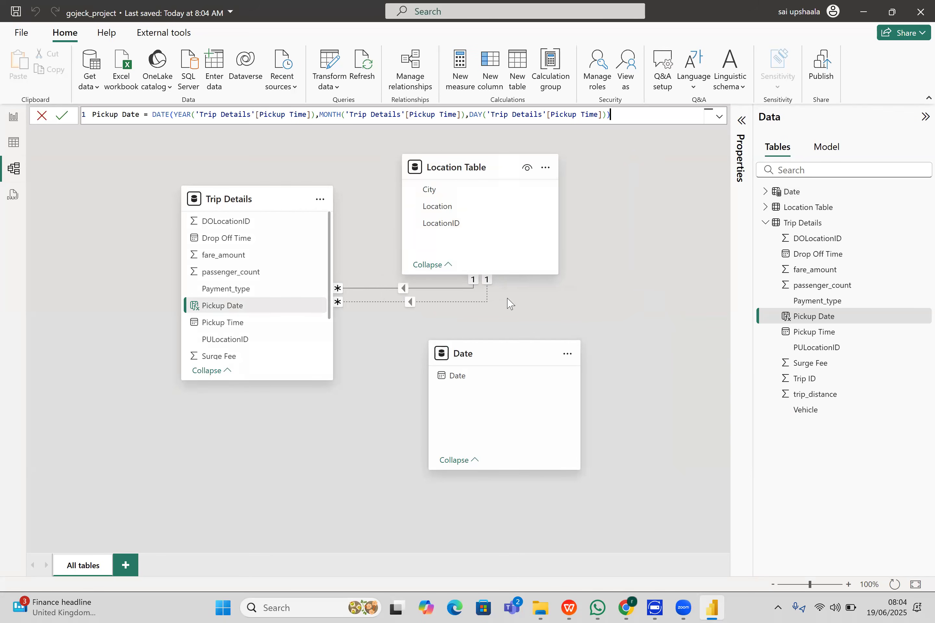
left_click(792, 192)
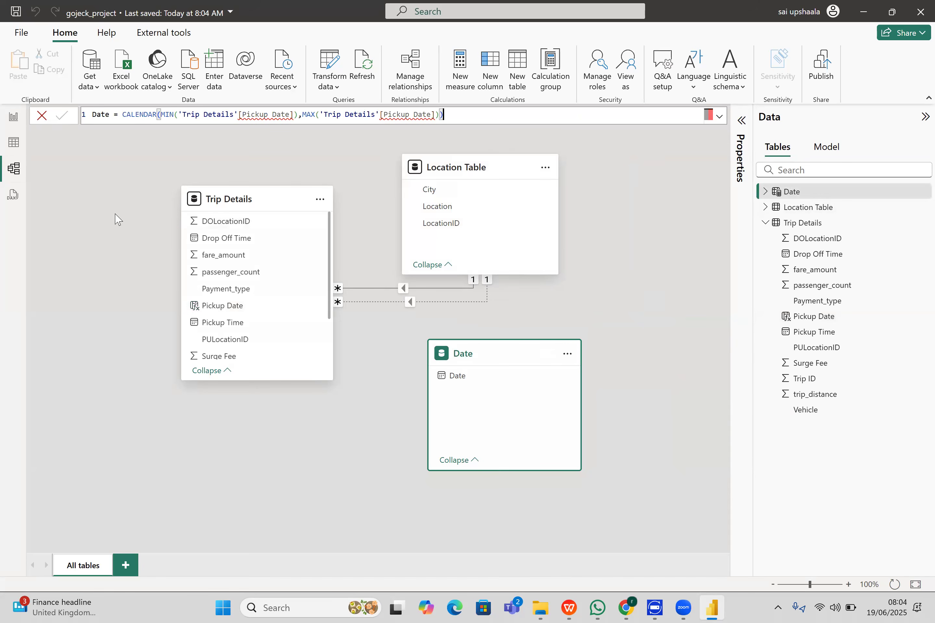
left_click(14, 142)
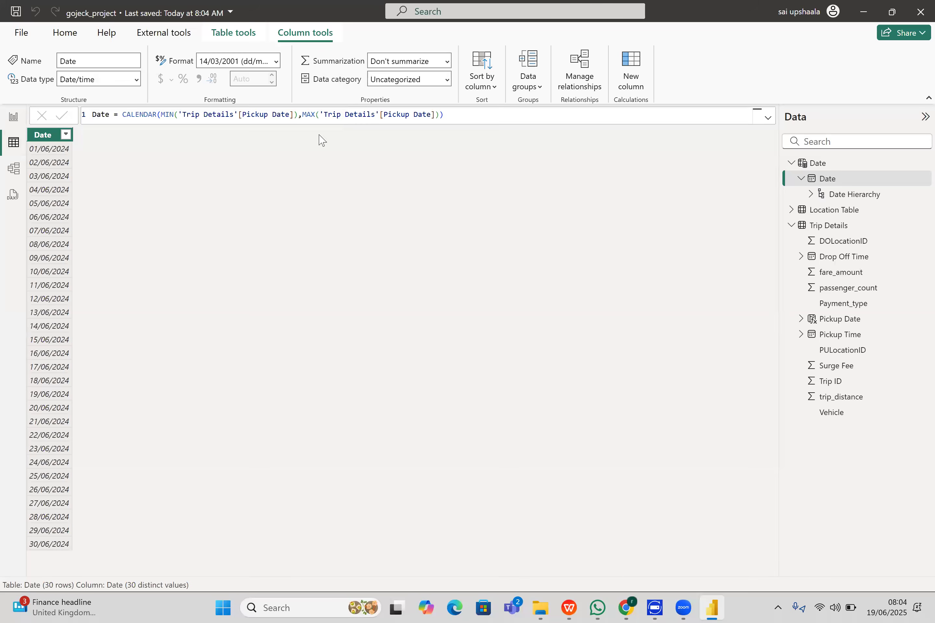
left_click(809, 163)
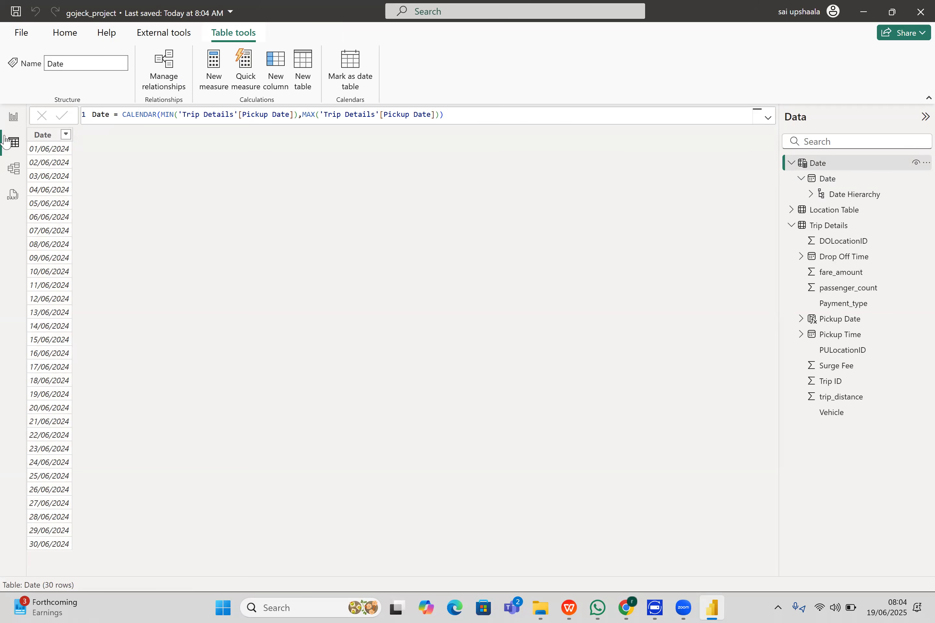
Create an active one-to-many relationship from the Date table's Date column to Trip Details' Pickup Date, with single cross-filter direction
left_click(12, 171)
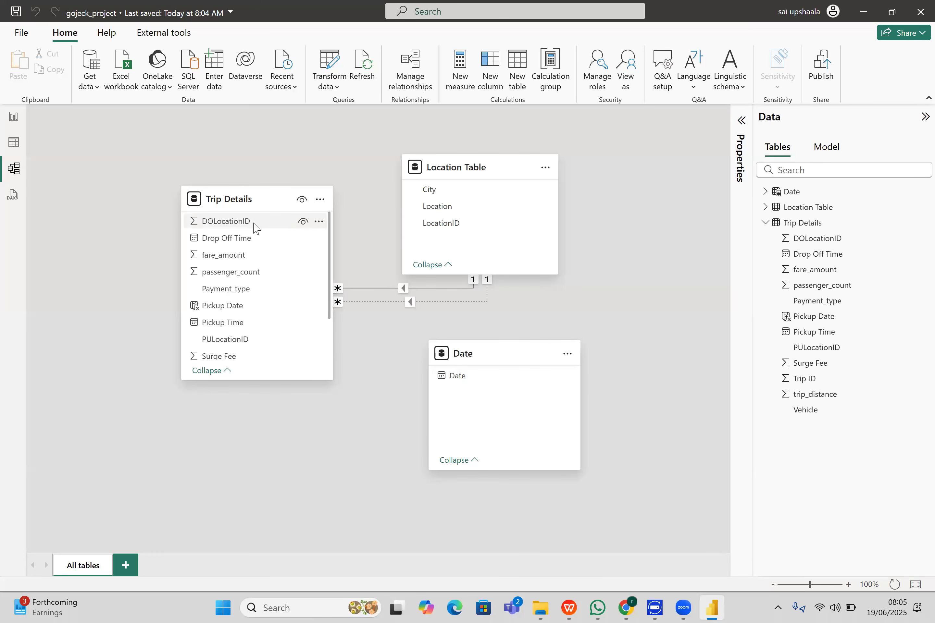
left_click(240, 310)
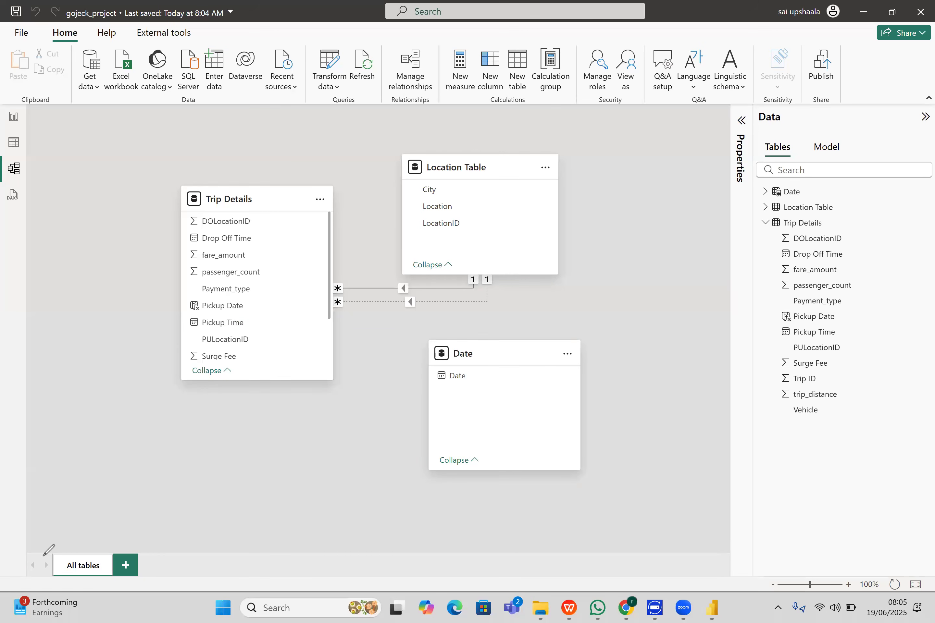
left_click_drag(488, 378, 242, 307)
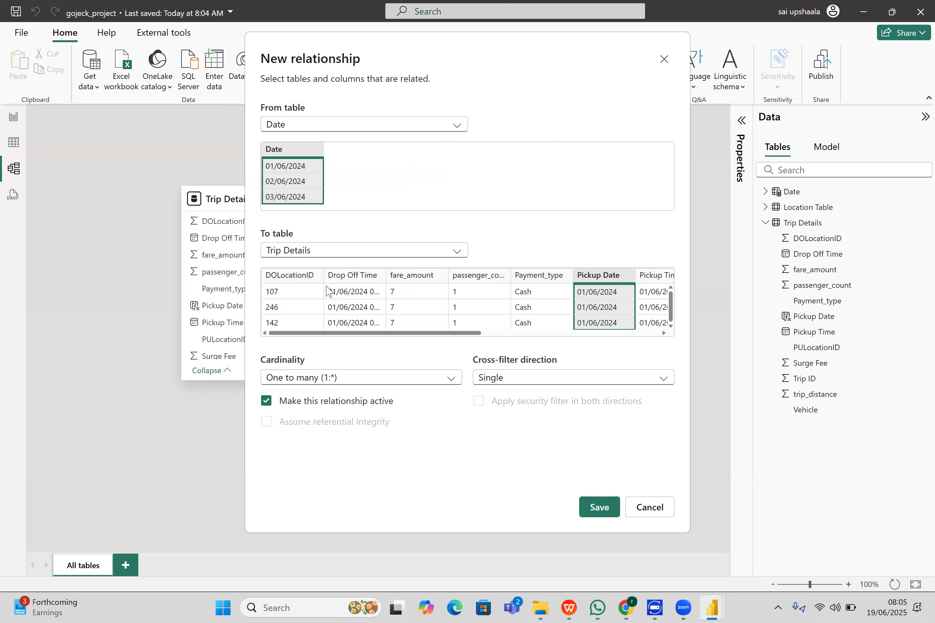
left_click(610, 510)
left_click(609, 509)
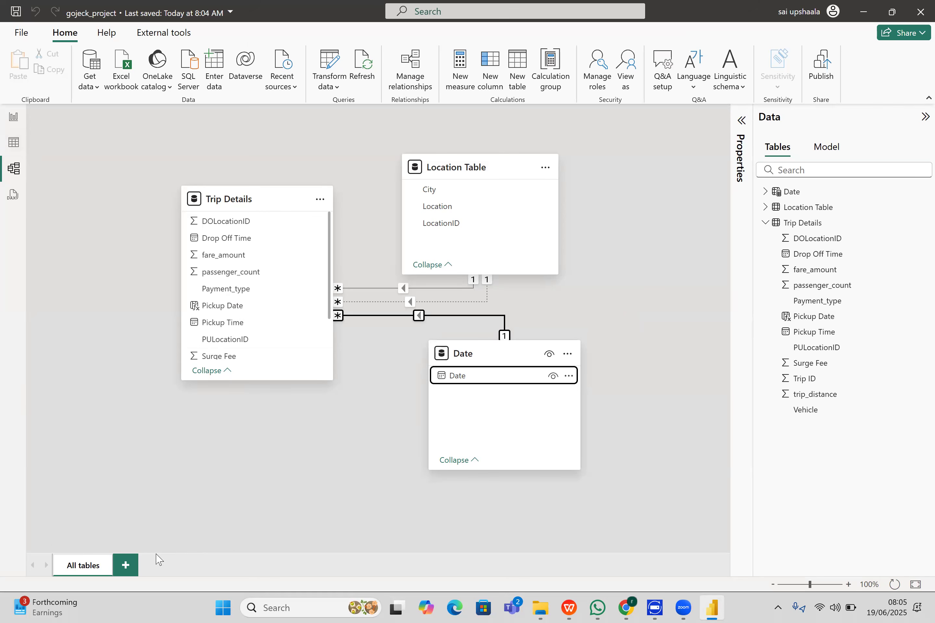
mouse_move(605, 360)
left_mouse_down()
mouse_move(606, 398)
mouse_move(597, 397)
left_mouse_up()
mouse_move(632, 365)
left_mouse_down()
mouse_move(632, 387)
mouse_move(666, 374)
left_mouse_up()
left_click_drag(563, 207, 567, 245)
mouse_move(562, 207)
left_mouse_down()
mouse_move(573, 224)
mouse_move(562, 243)
left_mouse_up()
mouse_move(602, 202)
left_mouse_down()
mouse_move(596, 227)
mouse_move(633, 211)
left_mouse_up()
mouse_move(90, 248)
left_mouse_down()
mouse_move(103, 287)
mouse_move(102, 267)
left_mouse_up()
mouse_move(120, 254)
left_mouse_down()
mouse_move(121, 266)
mouse_move(139, 232)
mouse_move(149, 261)
left_mouse_up()
left_click_drag(149, 250, 159, 243)
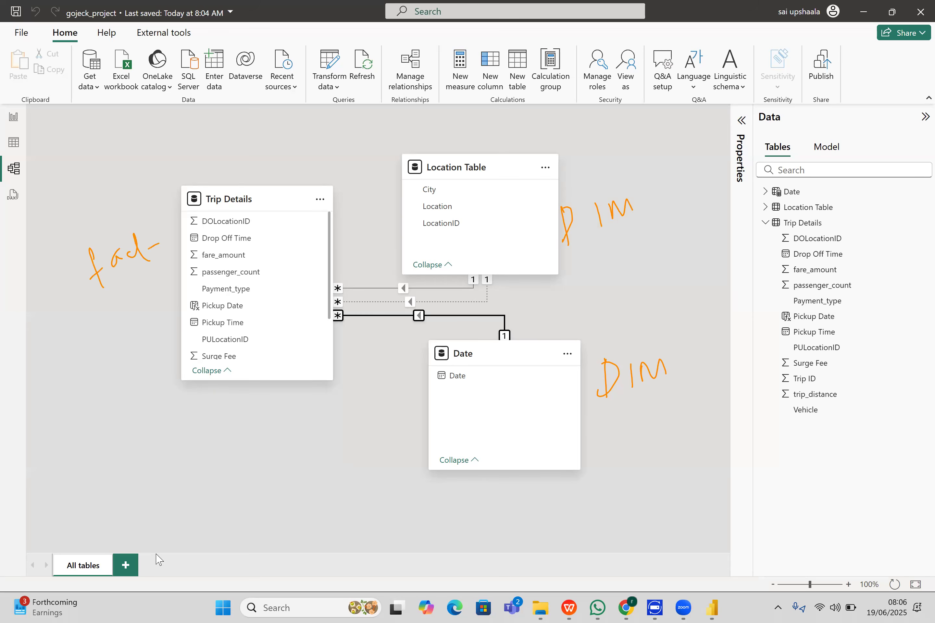
mouse_move(74, 119)
left_mouse_down()
mouse_move(700, 91)
mouse_move(721, 446)
mouse_move(440, 502)
mouse_move(73, 444)
mouse_move(69, 112)
left_mouse_up()
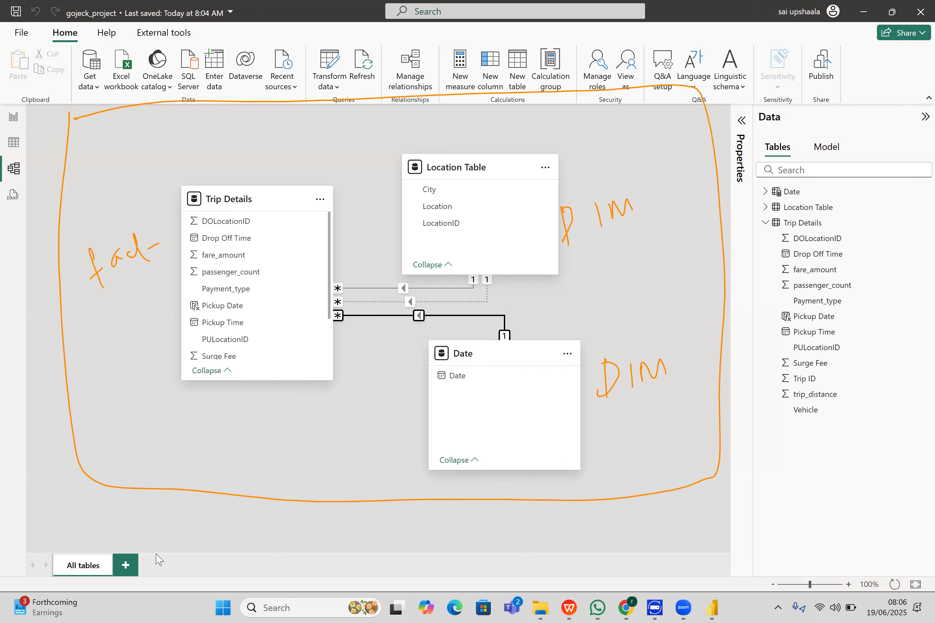
mouse_move(626, 284)
left_mouse_down()
mouse_move(637, 317)
mouse_move(625, 286)
mouse_move(673, 287)
mouse_move(671, 265)
mouse_move(663, 267)
mouse_move(695, 253)
mouse_move(668, 252)
left_mouse_up()
mouse_move(639, 304)
left_mouse_down()
mouse_move(676, 332)
mouse_move(688, 327)
mouse_move(668, 353)
mouse_move(663, 333)
left_mouse_up()
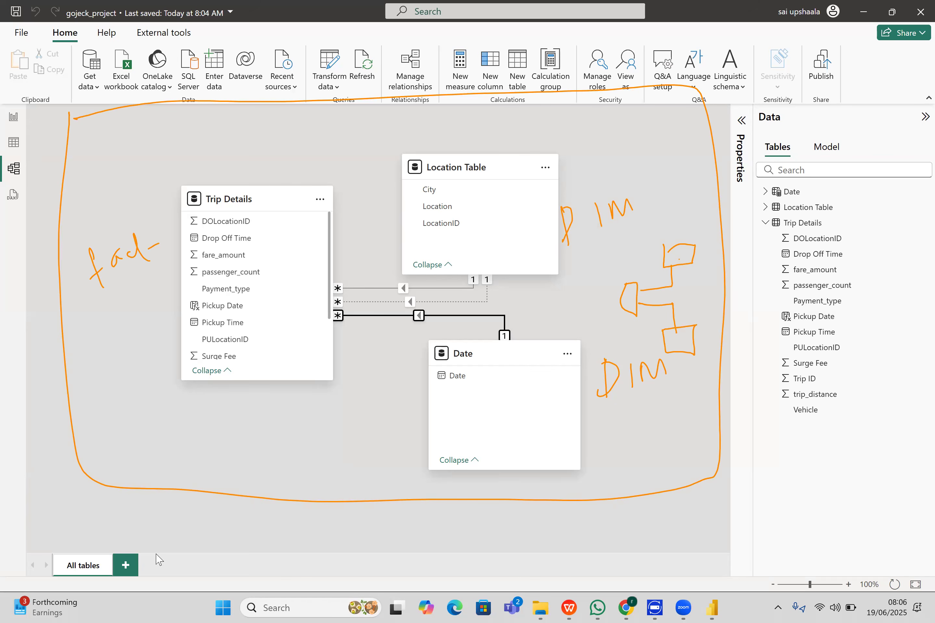
mouse_move(188, 509)
left_mouse_down()
mouse_move(205, 514)
mouse_move(185, 534)
left_mouse_up()
mouse_move(204, 502)
left_mouse_down()
mouse_move(211, 520)
mouse_move(229, 494)
mouse_move(281, 460)
left_mouse_up()
mouse_move(310, 426)
left_mouse_down()
mouse_move(320, 458)
mouse_move(347, 418)
mouse_move(363, 407)
mouse_move(379, 412)
left_mouse_up()
left_click_drag(247, 527, 390, 408)
left_click_drag(281, 517, 353, 455)
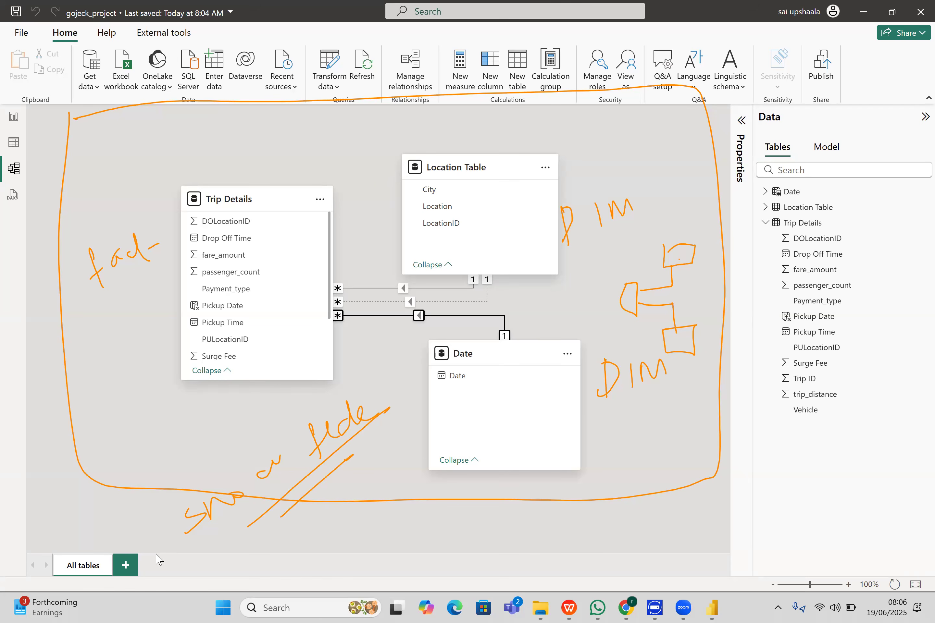
mouse_move(189, 100)
left_mouse_down()
mouse_move(206, 136)
mouse_move(207, 118)
left_mouse_up()
mouse_move(226, 93)
left_mouse_down()
mouse_move(239, 118)
mouse_move(234, 96)
left_mouse_up()
left_click_drag(253, 79, 264, 108)
left_click_drag(255, 80, 285, 77)
left_click_drag(298, 56, 314, 83)
left_click_drag(268, 124, 315, 120)
mouse_move(311, 119)
left_mouse_down()
mouse_move(312, 135)
mouse_move(345, 135)
left_mouse_up()
left_click_drag(328, 95, 376, 112)
mouse_move(366, 90)
left_mouse_down()
mouse_move(375, 86)
mouse_move(369, 97)
left_mouse_up()
left_click_drag(396, 113, 411, 87)
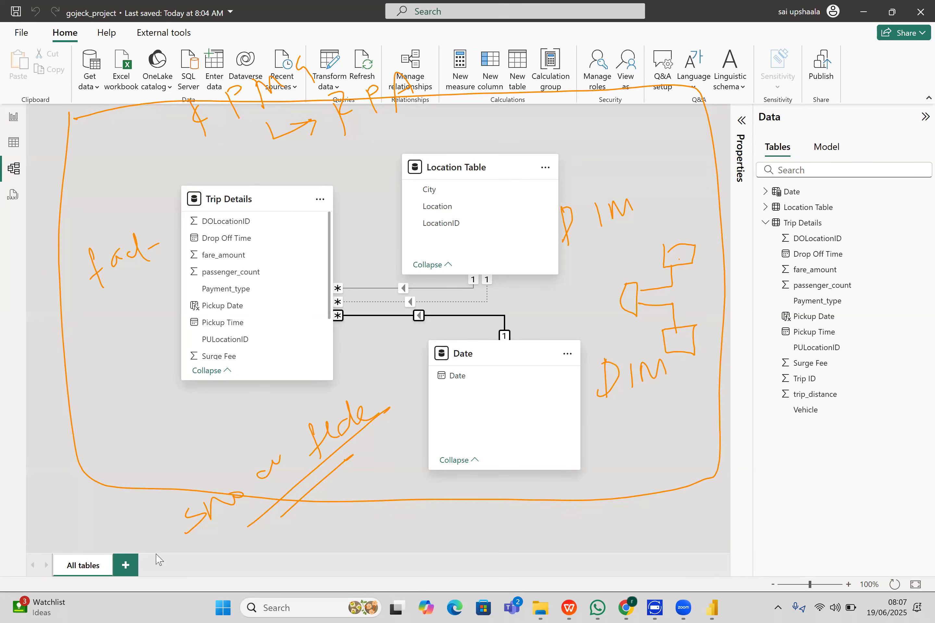
mouse_move(343, 148)
left_mouse_down()
mouse_move(472, 64)
mouse_move(315, 122)
left_mouse_up()
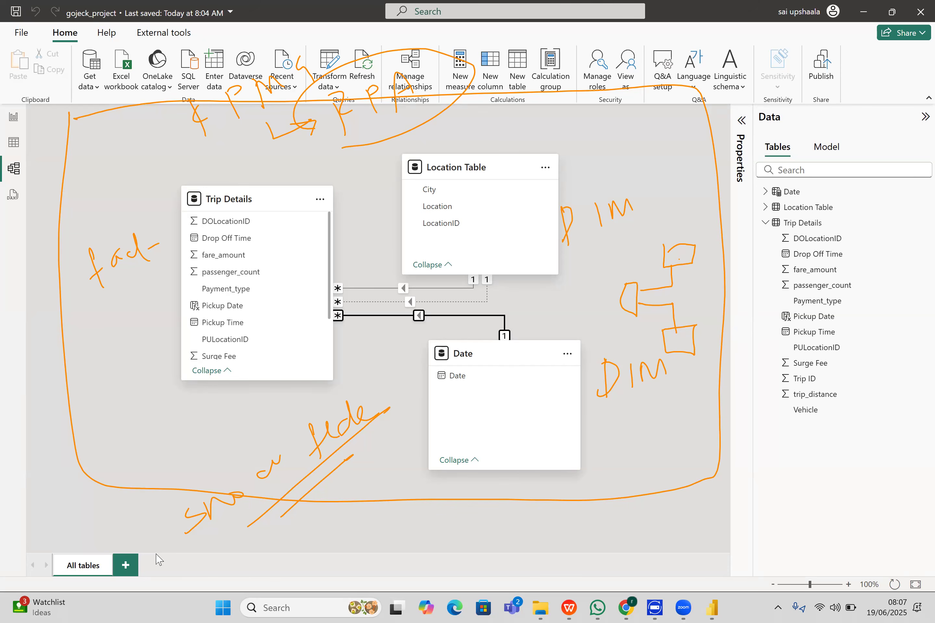
mouse_move(580, 110)
left_mouse_down()
mouse_move(585, 130)
mouse_move(583, 122)
mouse_move(621, 120)
left_mouse_up()
mouse_move(565, 120)
left_mouse_down()
mouse_move(485, 106)
mouse_move(509, 104)
left_mouse_up()
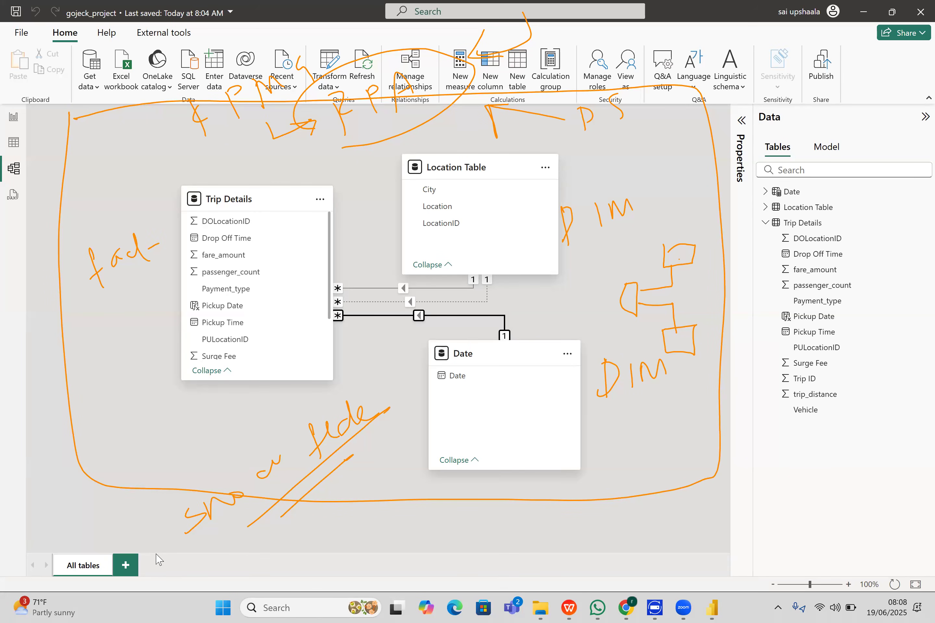
mouse_move(444, 41)
left_mouse_down()
mouse_move(412, 141)
mouse_move(378, 152)
mouse_move(431, 58)
left_mouse_up()
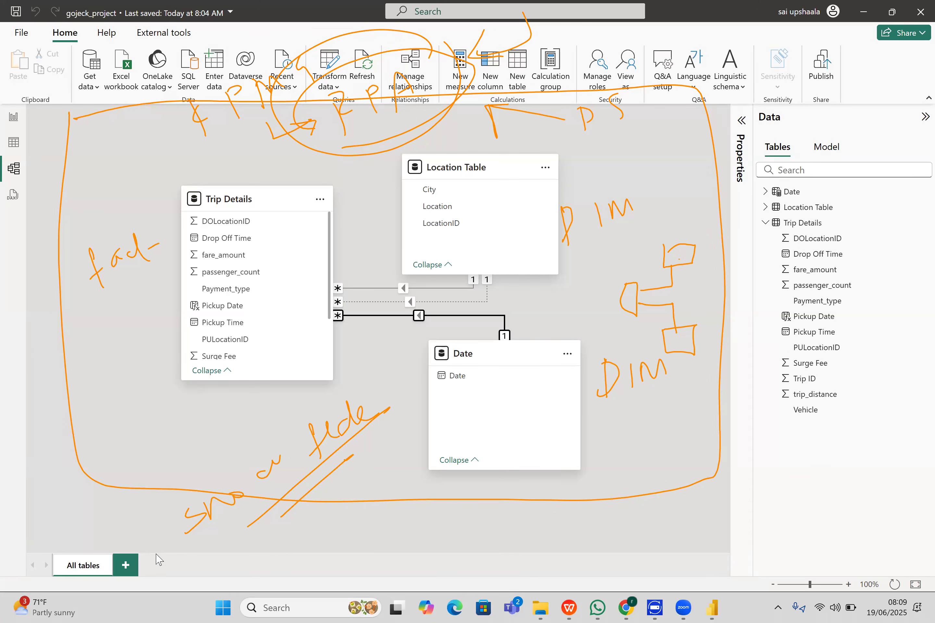
mouse_move(768, 463)
left_mouse_down()
mouse_move(781, 490)
mouse_move(772, 482)
mouse_move(794, 464)
mouse_move(853, 434)
mouse_move(897, 447)
mouse_move(898, 404)
left_mouse_up()
left_click_drag(901, 404, 905, 439)
left_click_drag(900, 410, 905, 400)
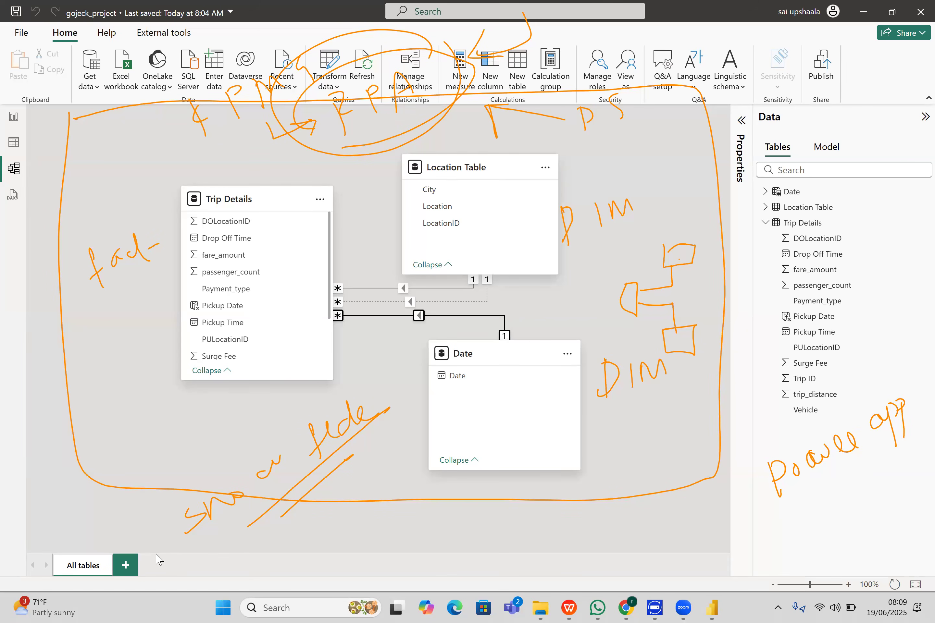
left_click_drag(858, 333, 851, 398)
left_click_drag(850, 377, 861, 393)
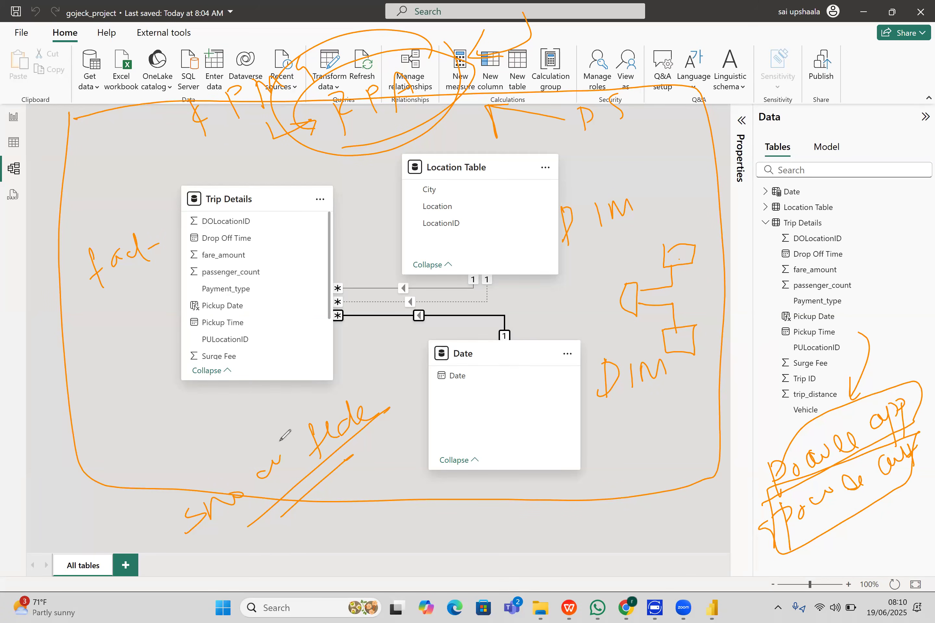
left_click(300, 508)
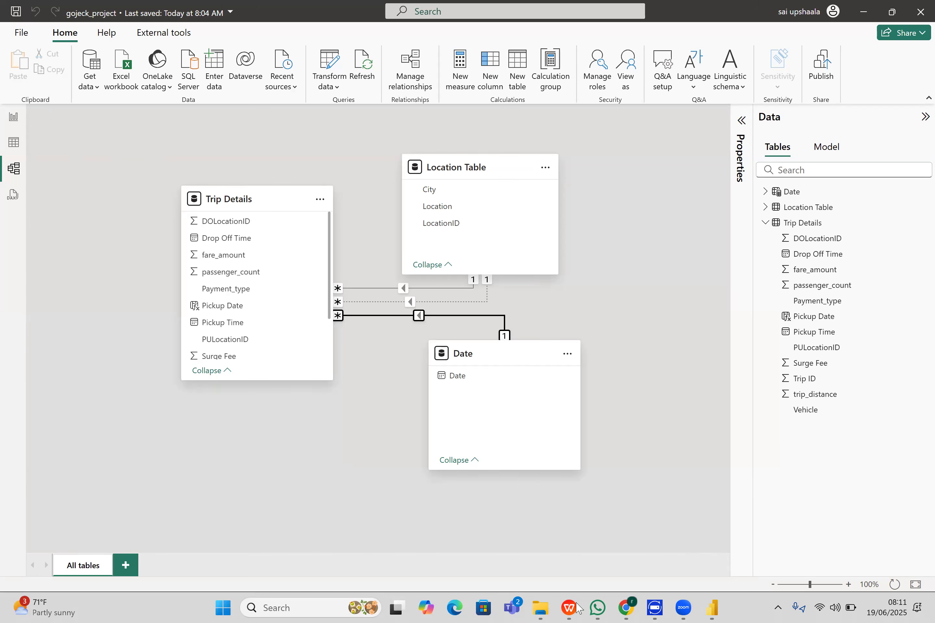
Examine the Overview Analysis KPI definitions in Project_Doc.docx in WPS Office, then return to the Power BI model
mouse_move(570, 609)
left_click(680, 543)
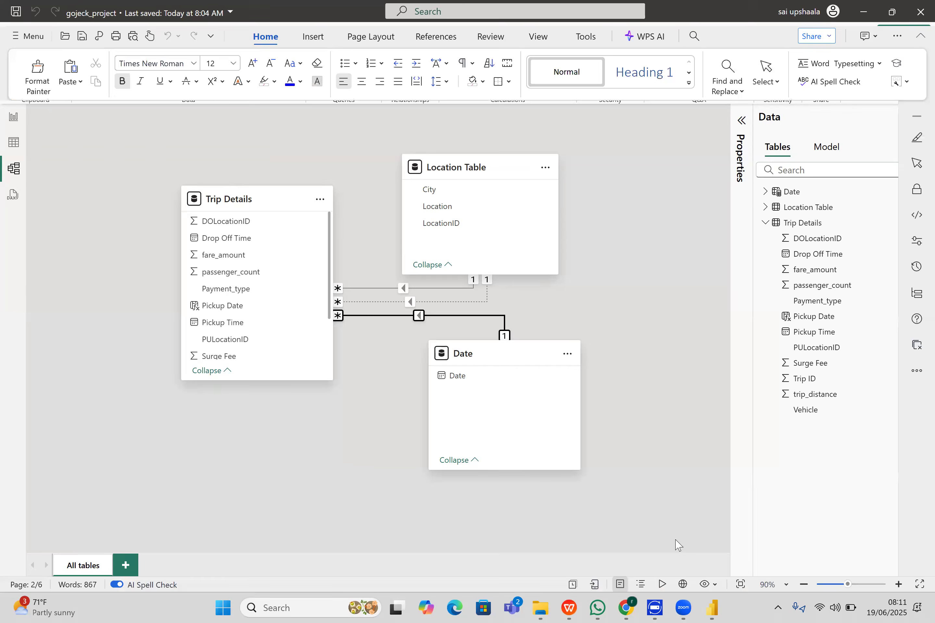
scroll(580, 426, "up", 15)
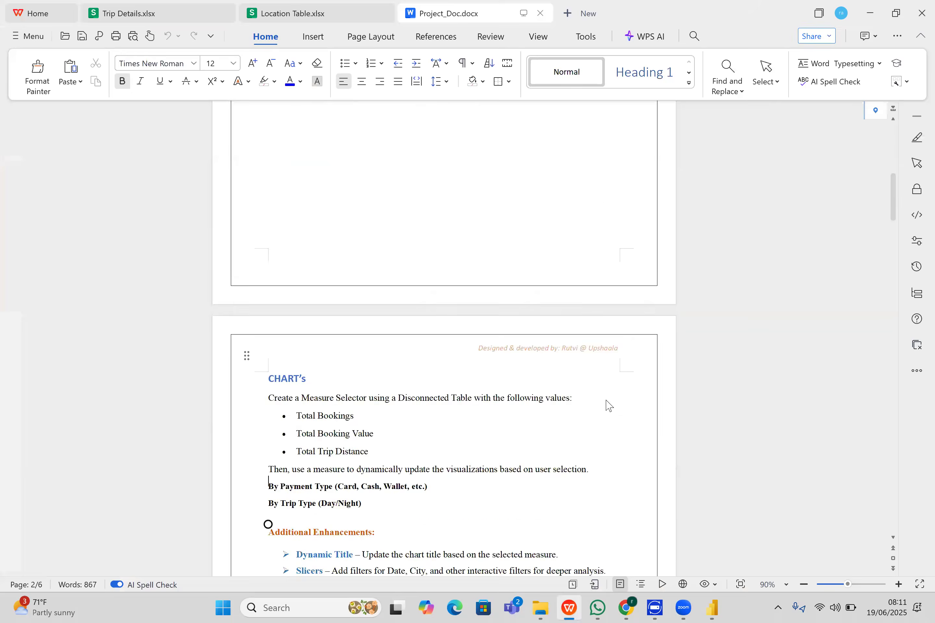
left_click(369, 315)
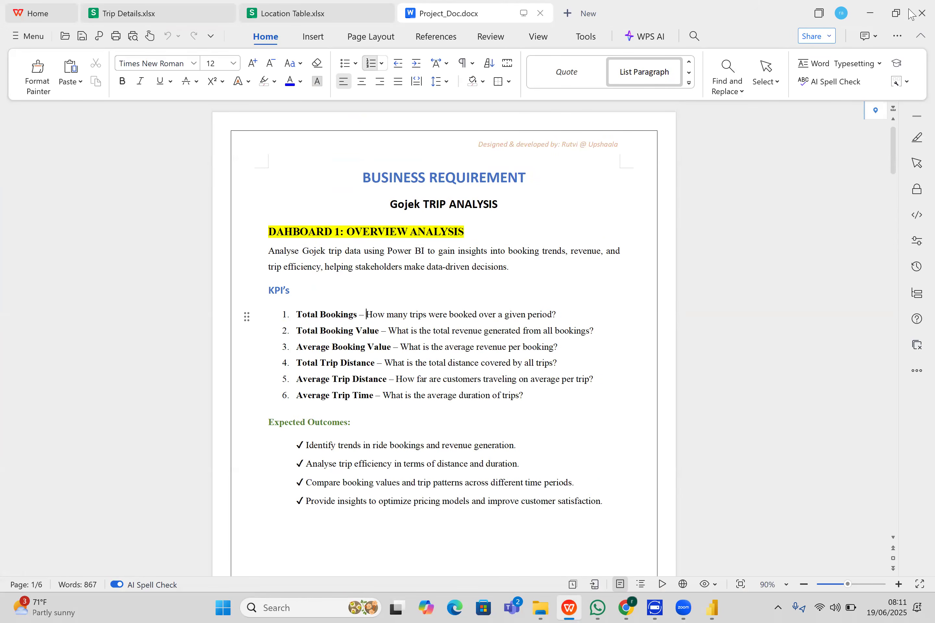
left_click(870, 13)
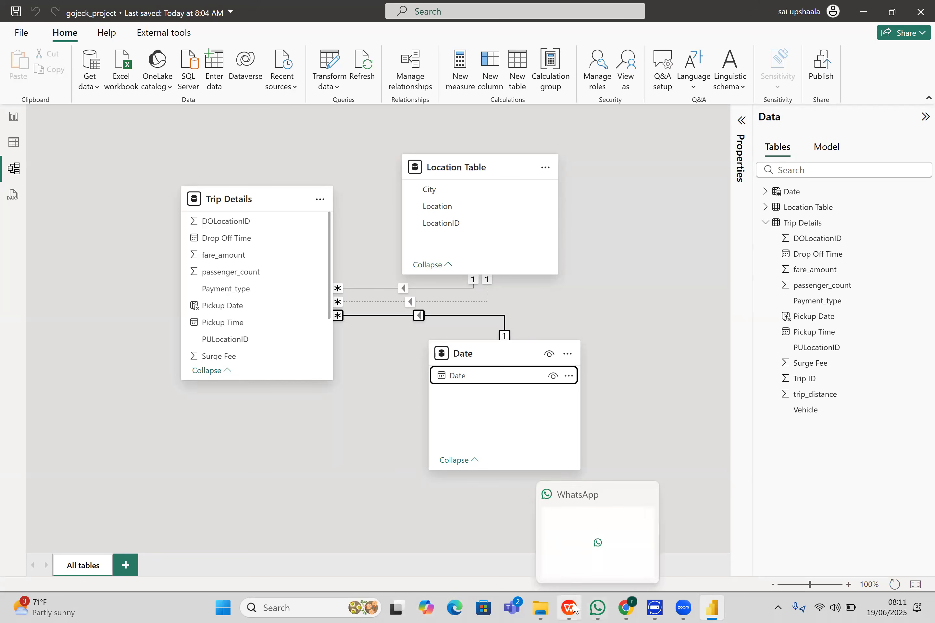
mouse_move(574, 607)
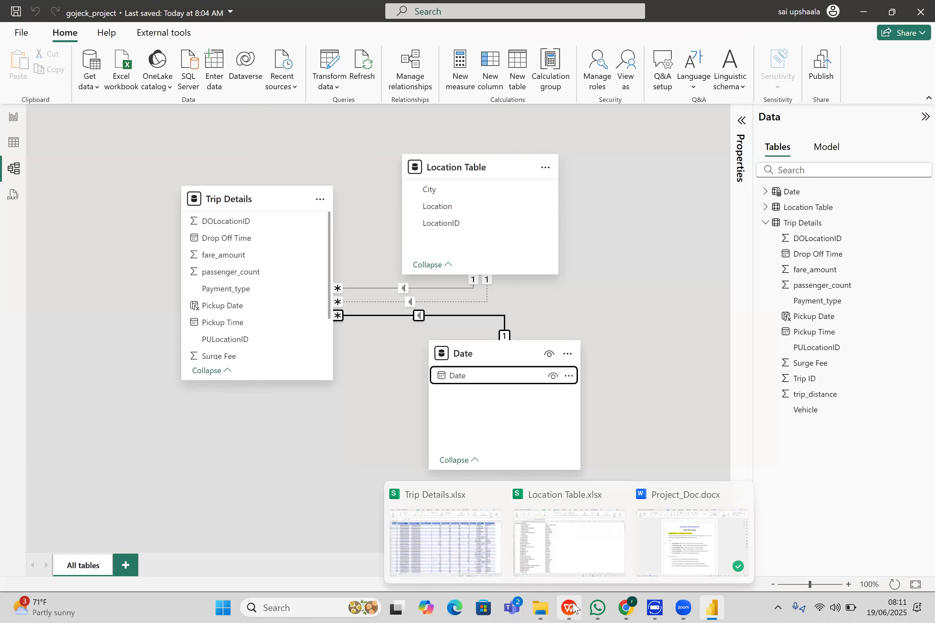
left_click(676, 567)
left_click_drag(297, 312, 397, 400)
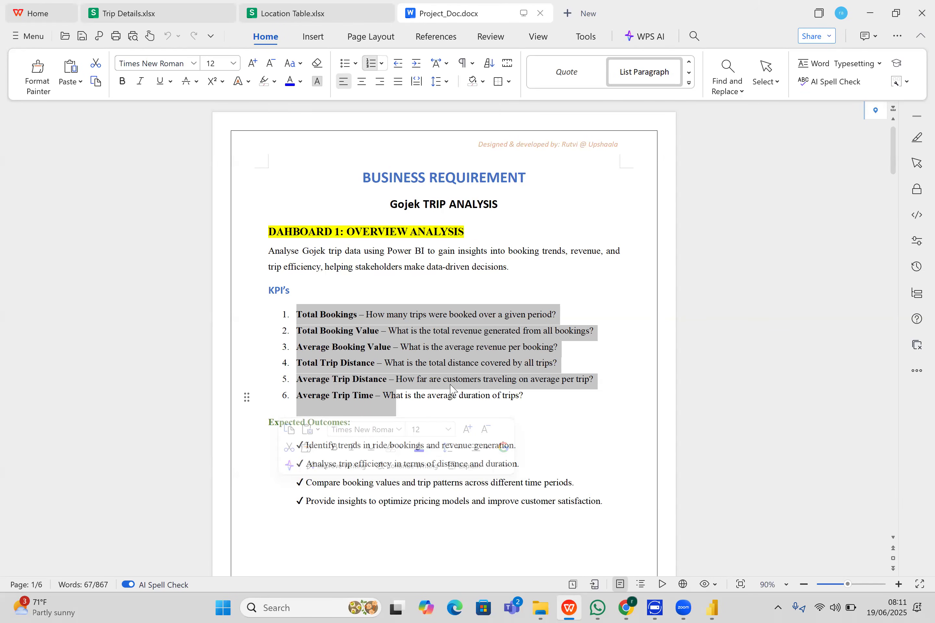
scroll(306, 305, "down", 10)
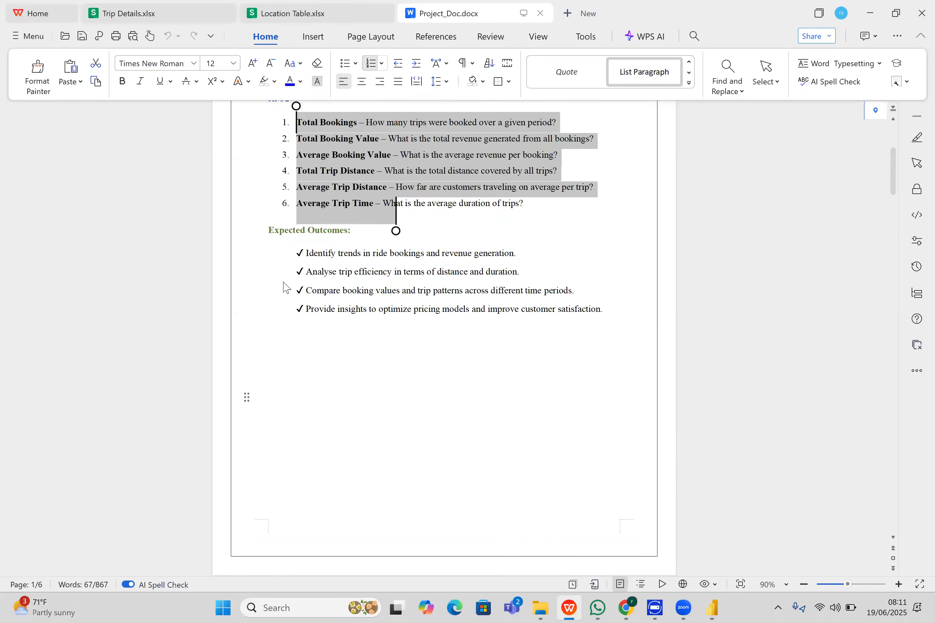
scroll(285, 382, "up", 10)
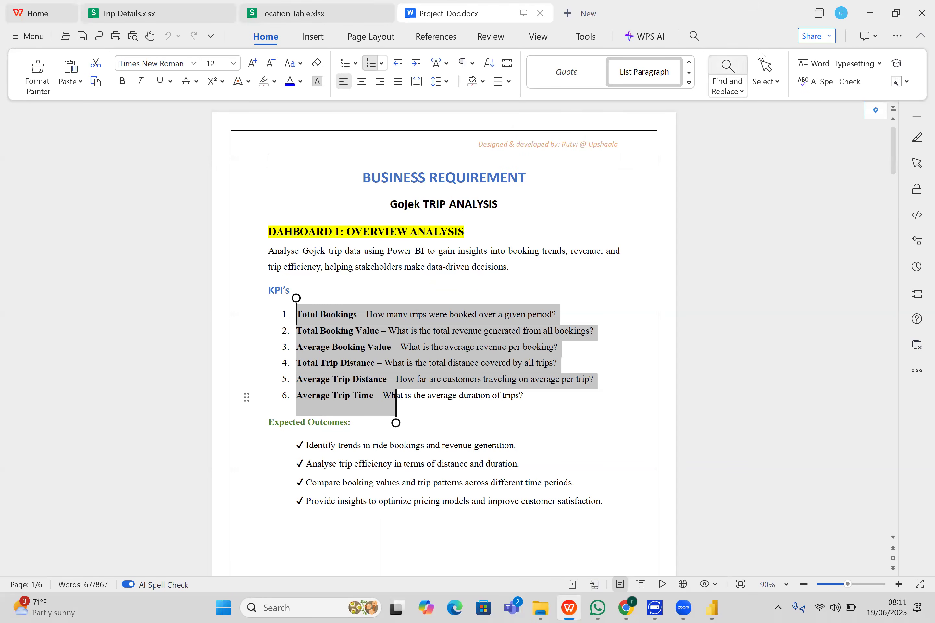
left_click(879, 12)
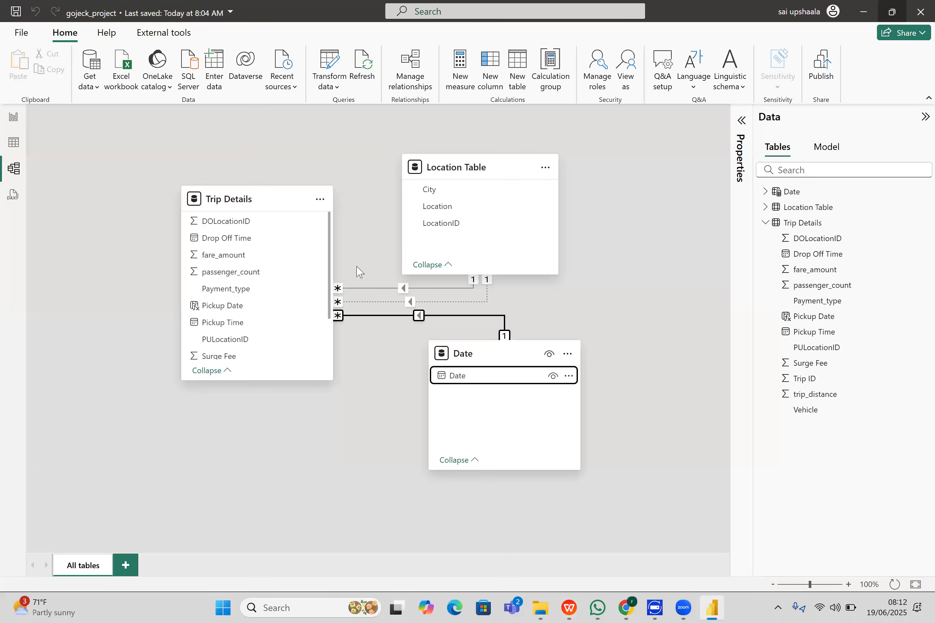
left_click(623, 445)
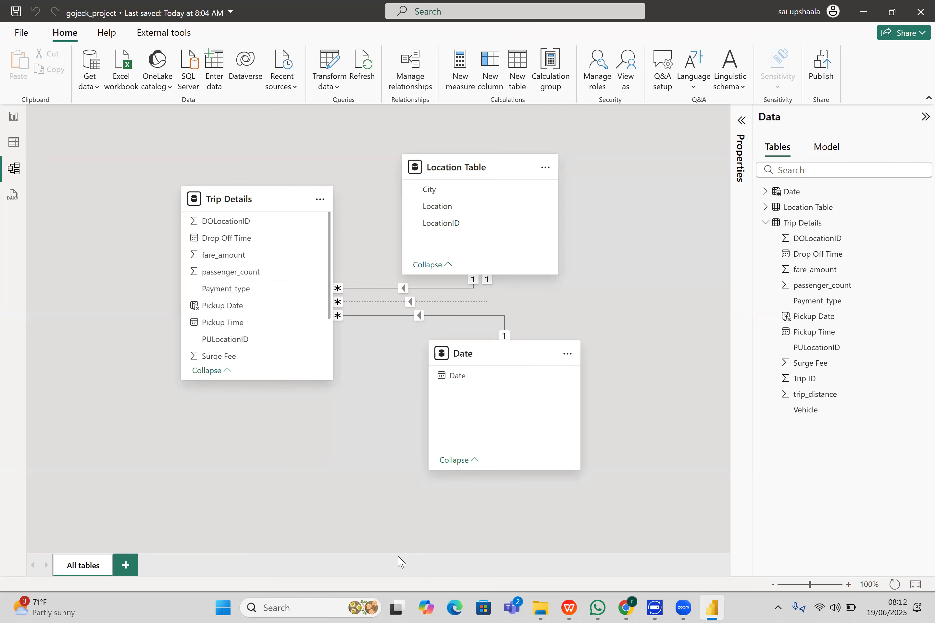
Switch to Chrome, search Google for app.microsoft.fabric in a new tab and open the Microsoft Fabric sign-in site
left_click(624, 608)
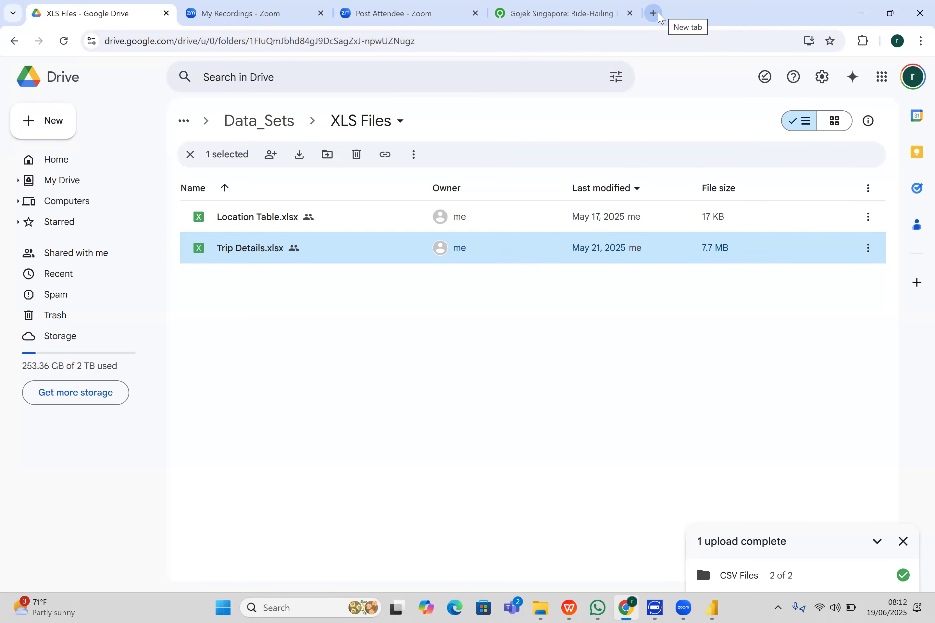
left_click(659, 16)
type("a")
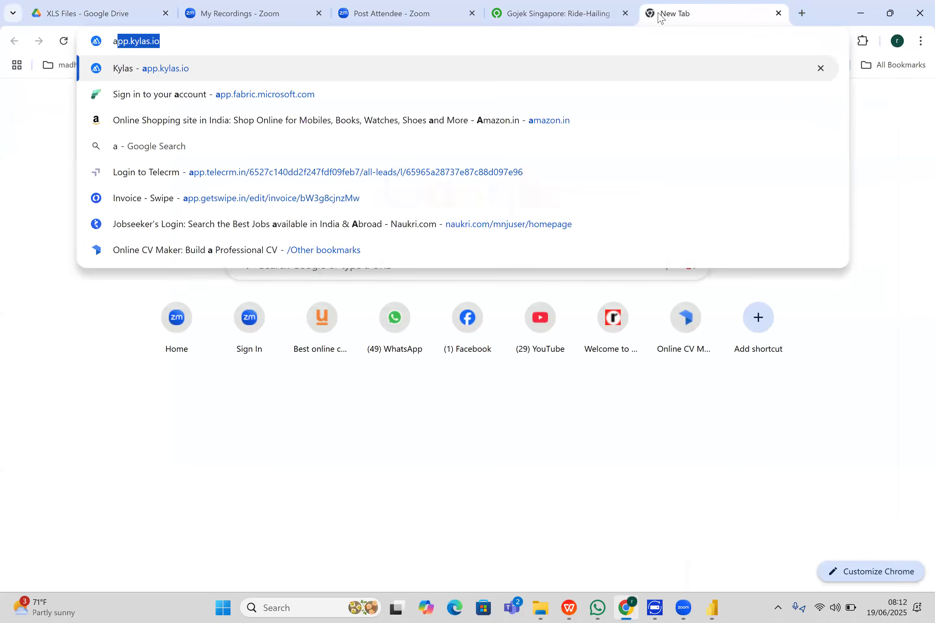
type("pp.")
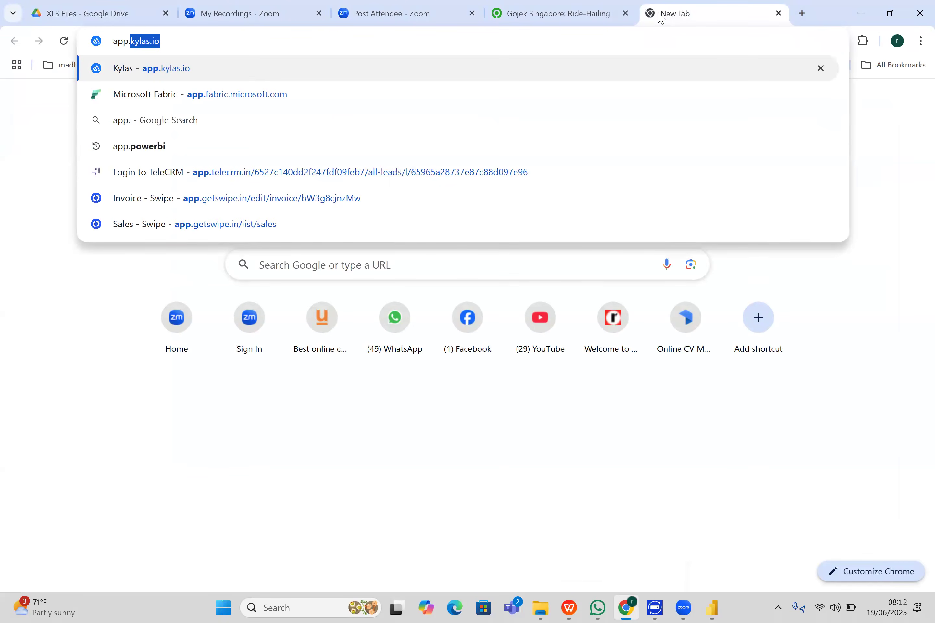
type("mi")
key("BackSpace")
type("ic")
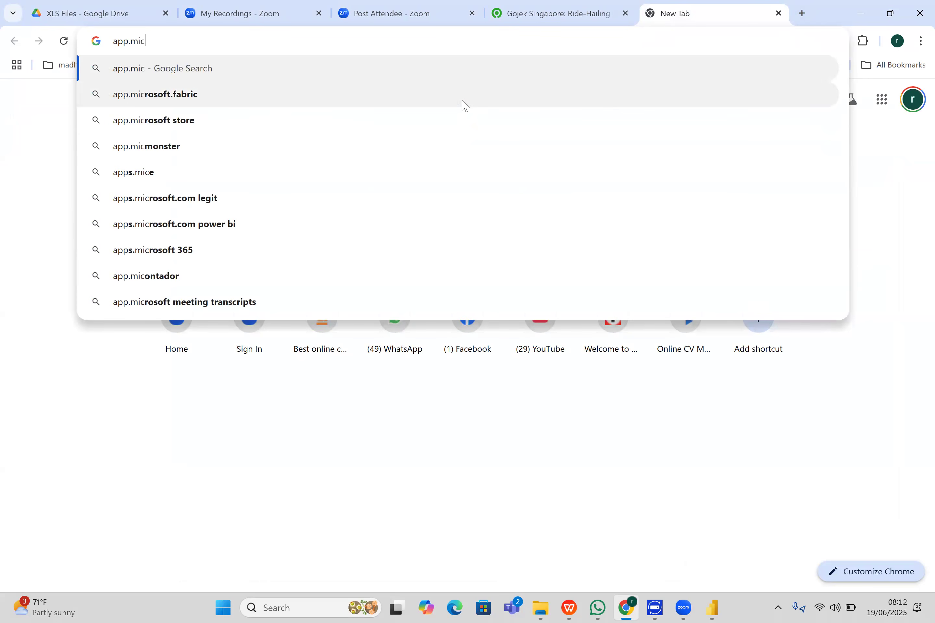
left_click(462, 100)
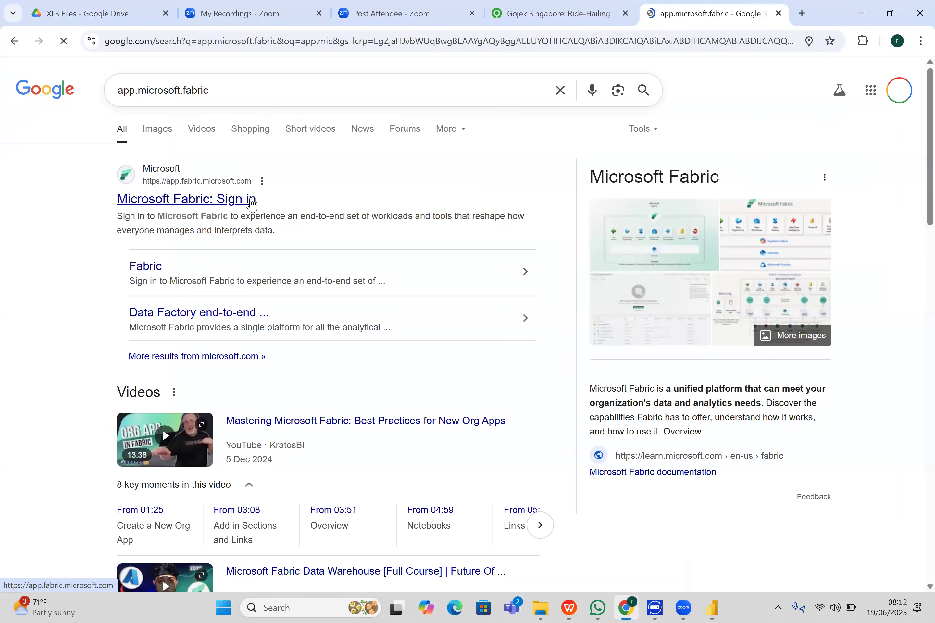
left_click(251, 199)
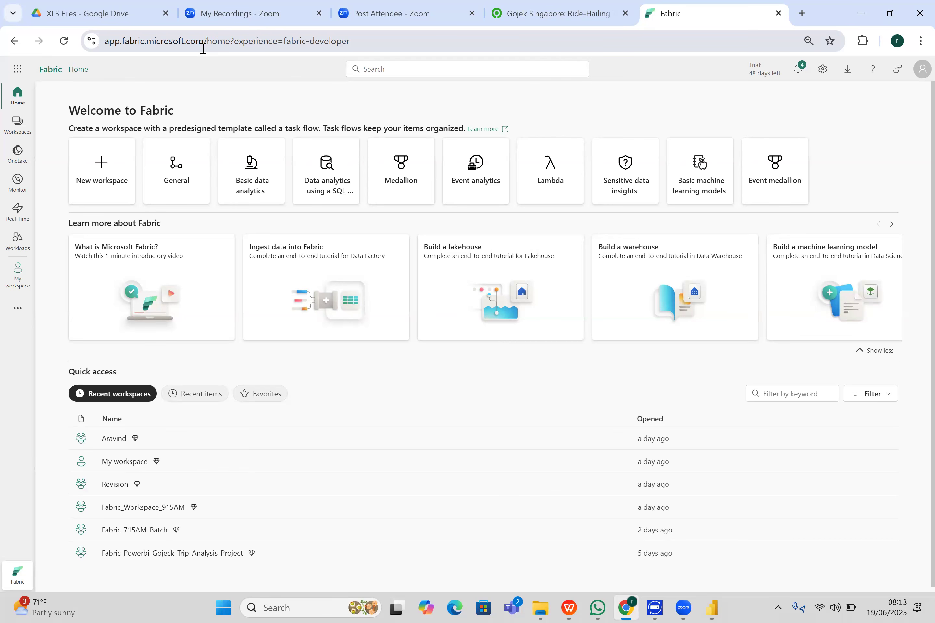
mouse_move(212, 424)
left_mouse_down()
mouse_move(176, 344)
mouse_move(326, 268)
mouse_move(392, 390)
mouse_move(229, 456)
mouse_move(220, 410)
left_mouse_up()
mouse_move(282, 297)
left_mouse_down()
mouse_move(288, 341)
mouse_move(284, 325)
left_mouse_up()
left_click_drag(301, 310, 306, 326)
left_click_drag(301, 370, 296, 401)
left_click_drag(292, 396, 342, 387)
mouse_move(437, 318)
left_mouse_down()
mouse_move(456, 330)
mouse_move(681, 275)
left_mouse_up()
mouse_move(474, 340)
left_mouse_down()
mouse_move(668, 303)
mouse_move(653, 315)
left_mouse_up()
left_click_drag(502, 279, 517, 268)
left_click_drag(508, 264, 609, 241)
left_click_drag(814, 175, 711, 382)
mouse_move(801, 184)
left_mouse_down()
mouse_move(817, 183)
mouse_move(861, 264)
left_mouse_up()
left_click_drag(819, 289, 876, 274)
mouse_move(833, 310)
left_mouse_down()
mouse_move(858, 300)
mouse_move(835, 417)
mouse_move(718, 403)
left_mouse_up()
mouse_move(747, 347)
left_mouse_down()
mouse_move(782, 388)
mouse_move(817, 361)
left_mouse_up()
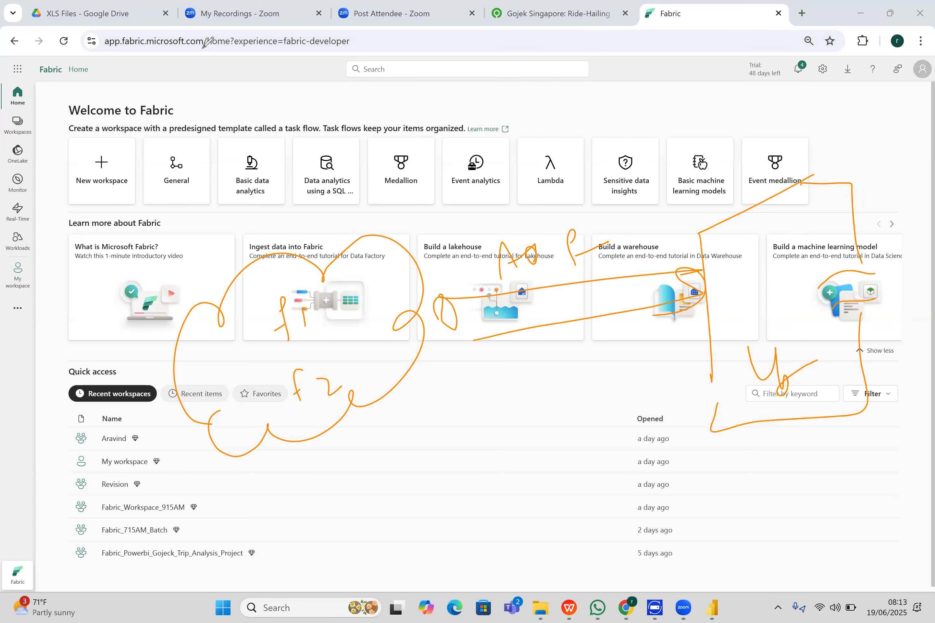
left_click_drag(557, 297, 562, 382)
mouse_move(540, 331)
left_mouse_down()
mouse_move(577, 305)
mouse_move(590, 308)
left_mouse_up()
left_click(275, 575)
left_click(252, 496)
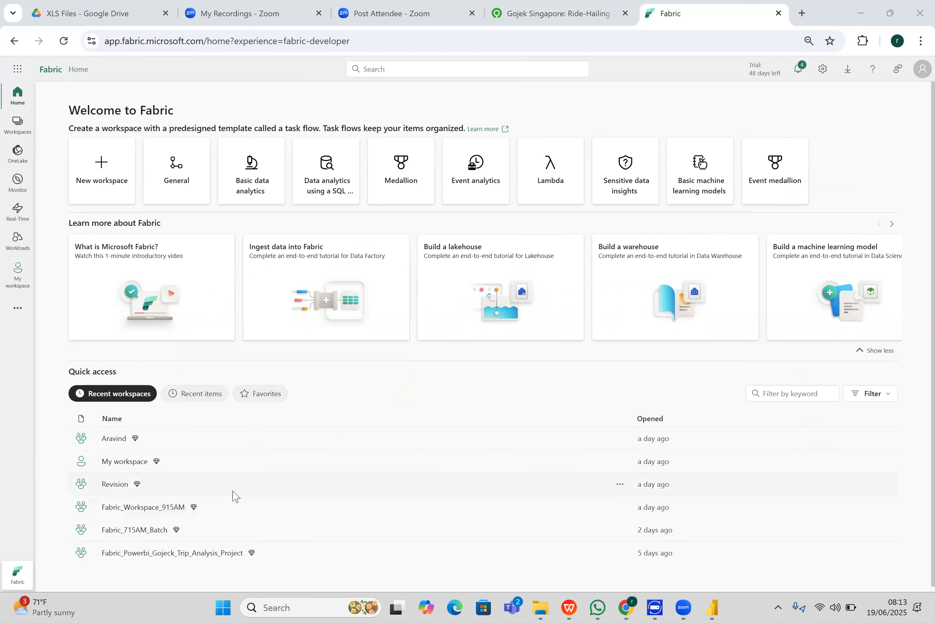
Open Gojeck_Trip_analysis_lakehouse from the Fabric_Powerbi_Gojeck_Trip_Analysis_Project workspace and list its Files folder
scroll(234, 496, "down", 1)
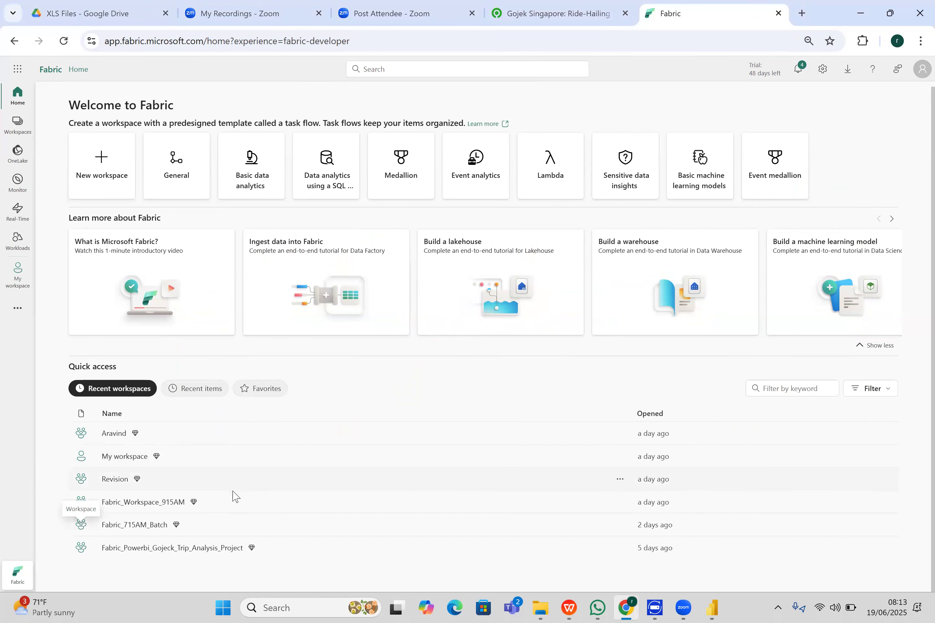
left_click(206, 550)
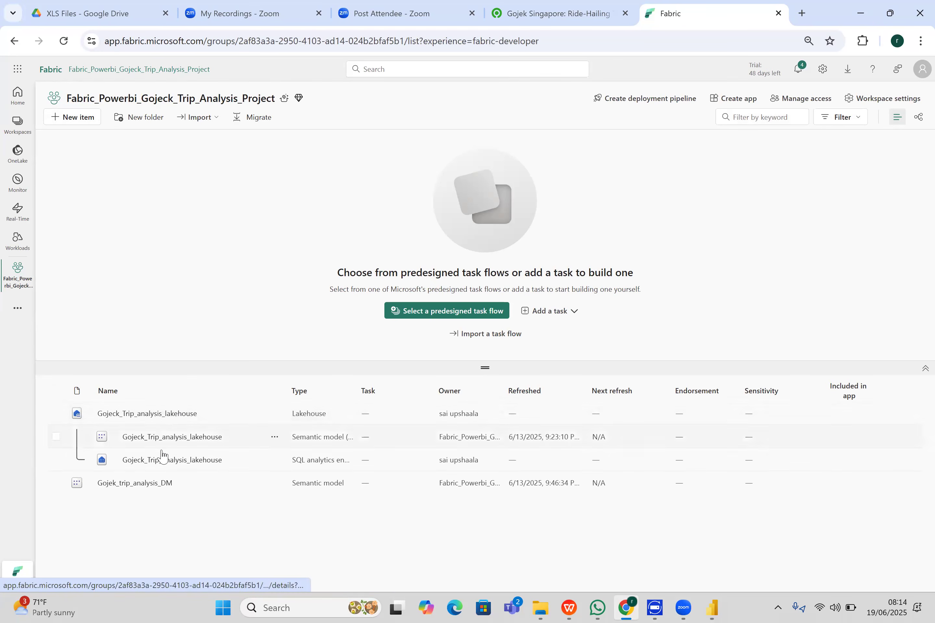
left_click(179, 414)
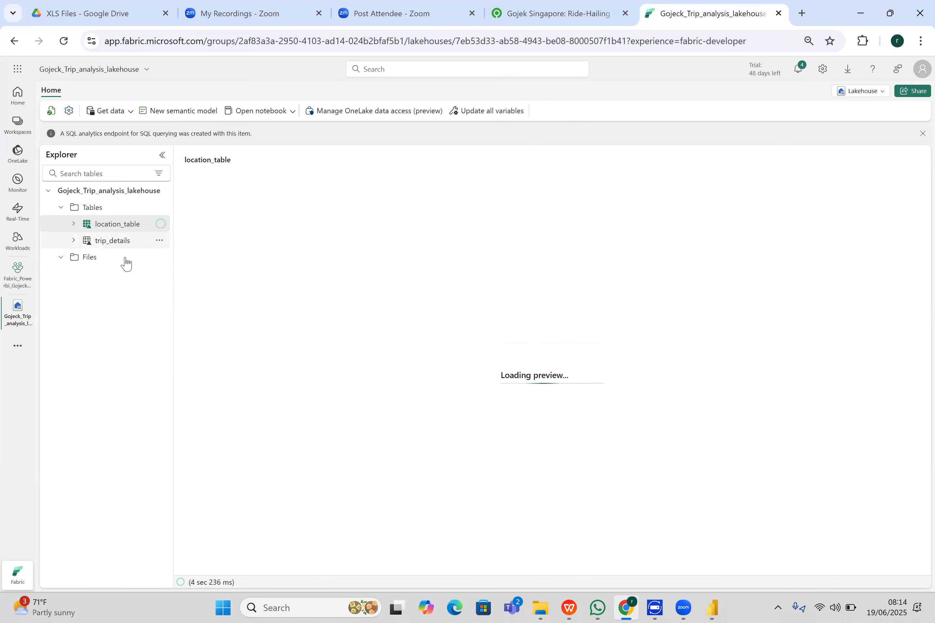
left_click(115, 261)
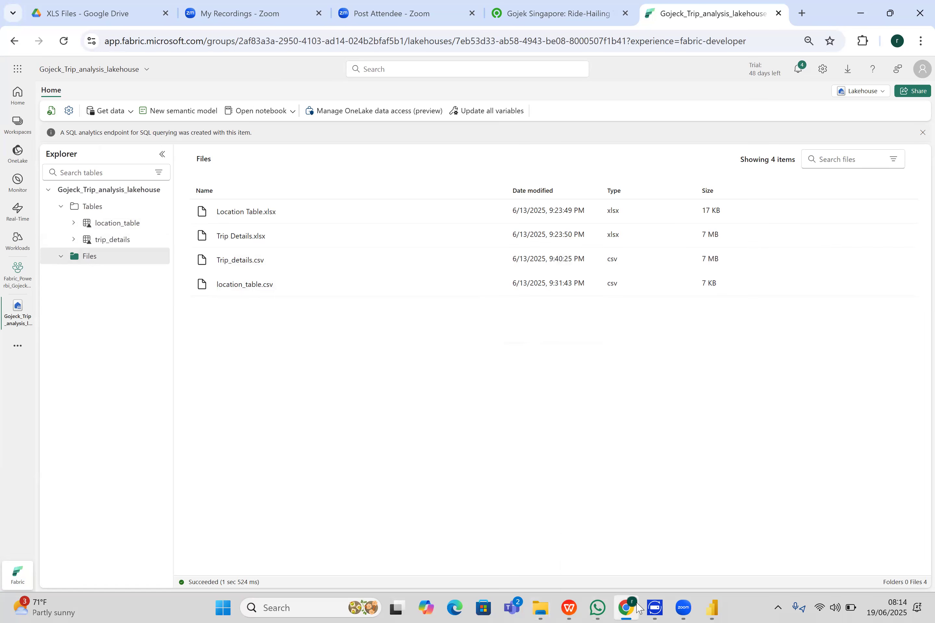
Check the Data_Sets CSV Files folder in Google Drive and return to the lakehouse in Fabric
mouse_move(637, 609)
left_click(129, 17)
left_click(15, 40)
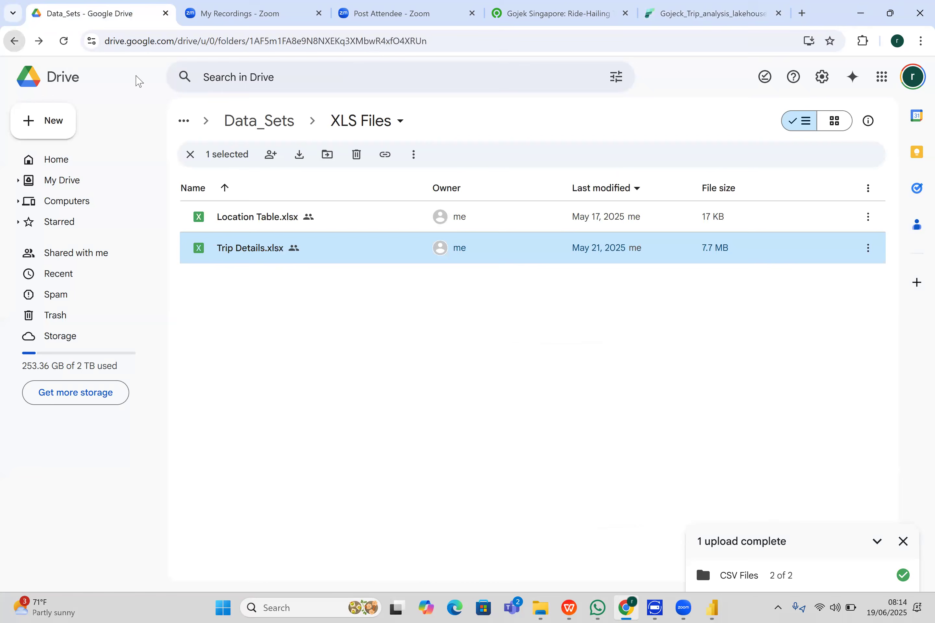
double_click(333, 216)
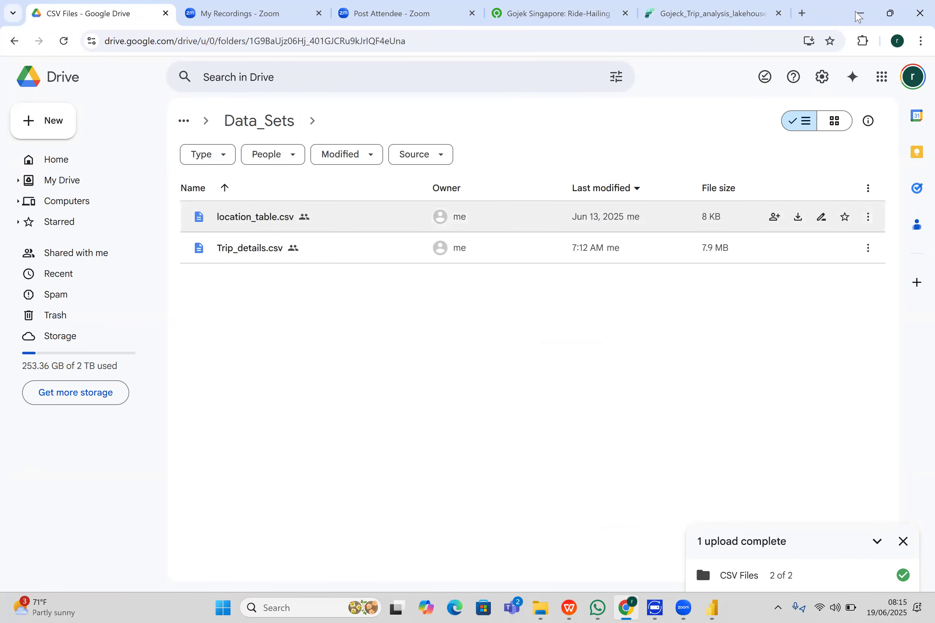
left_click(856, 11)
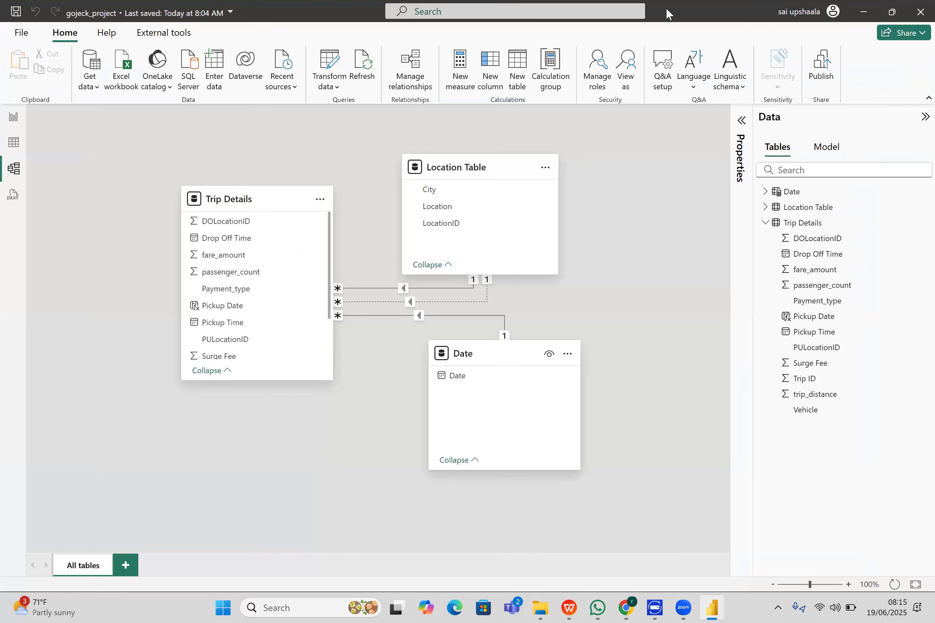
key("alt+Tab")
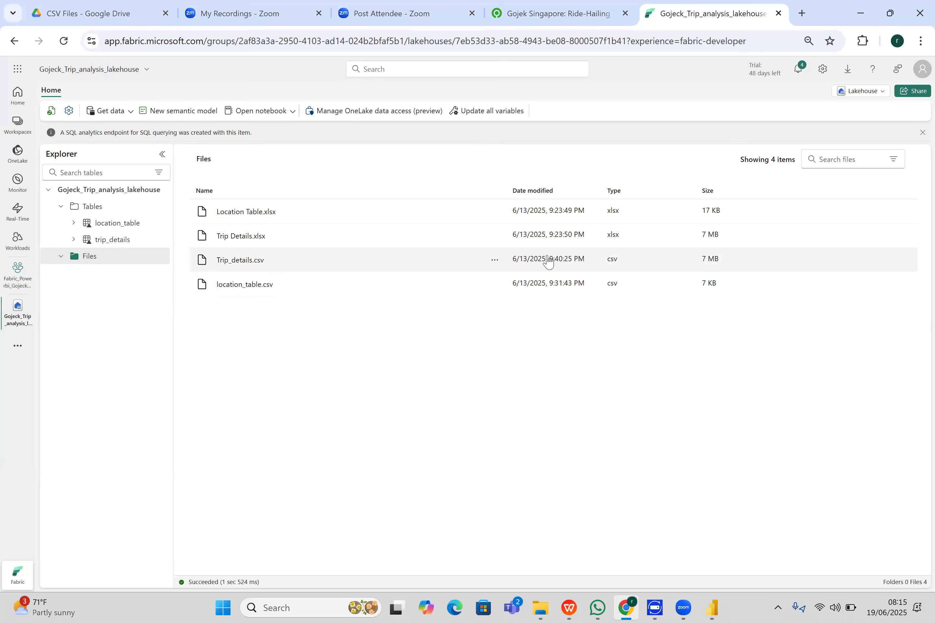
Check the Load to Tables options for Trip_details.csv and preview the lakehouse's location_table and trip_details tables
left_click(498, 263)
mouse_move(510, 273)
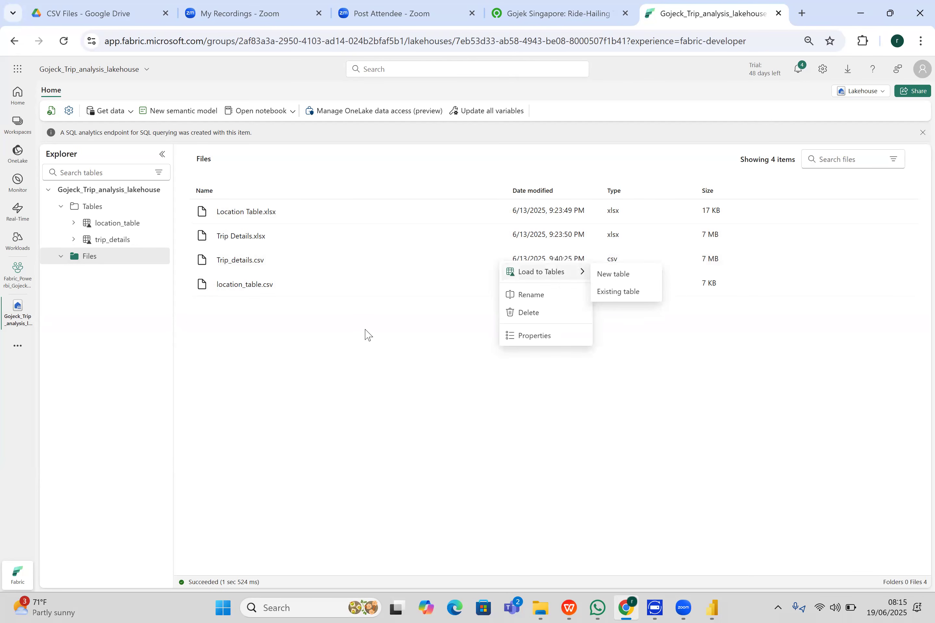
left_click(360, 332)
left_click(114, 226)
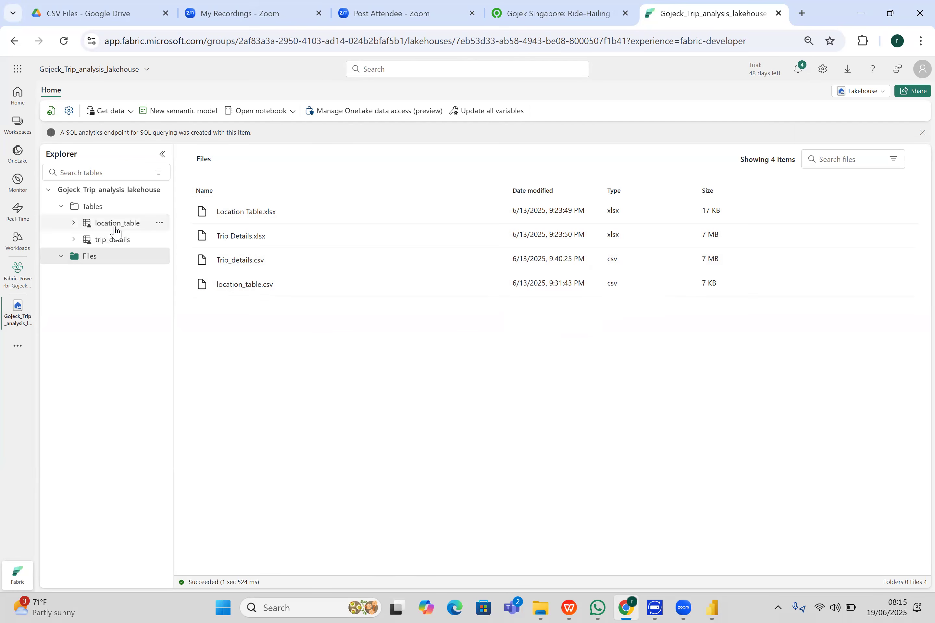
left_click(145, 244)
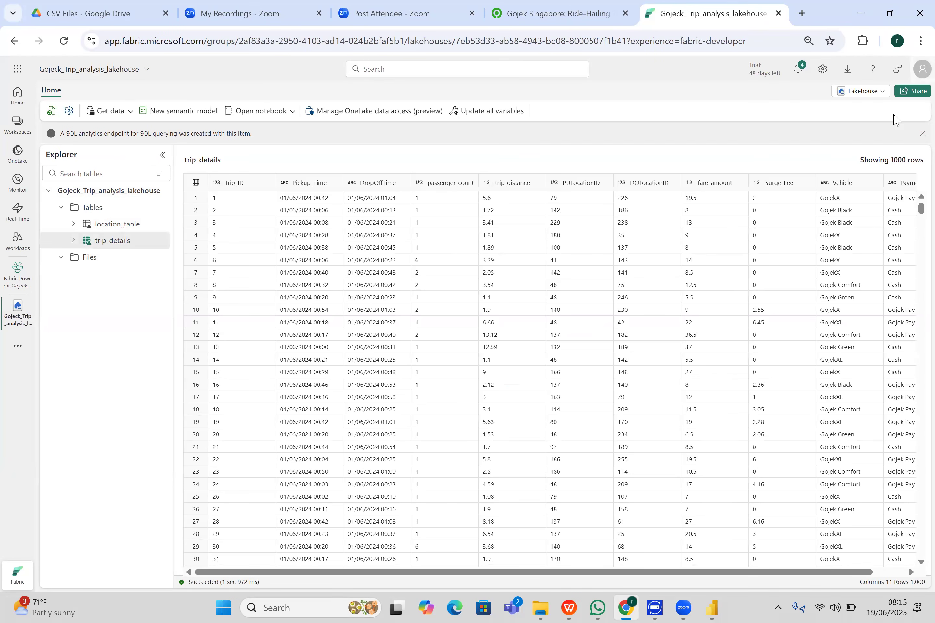
Switch the lakehouse to its SQL analytics endpoint and view the model layouts through to trip_details
left_click(883, 91)
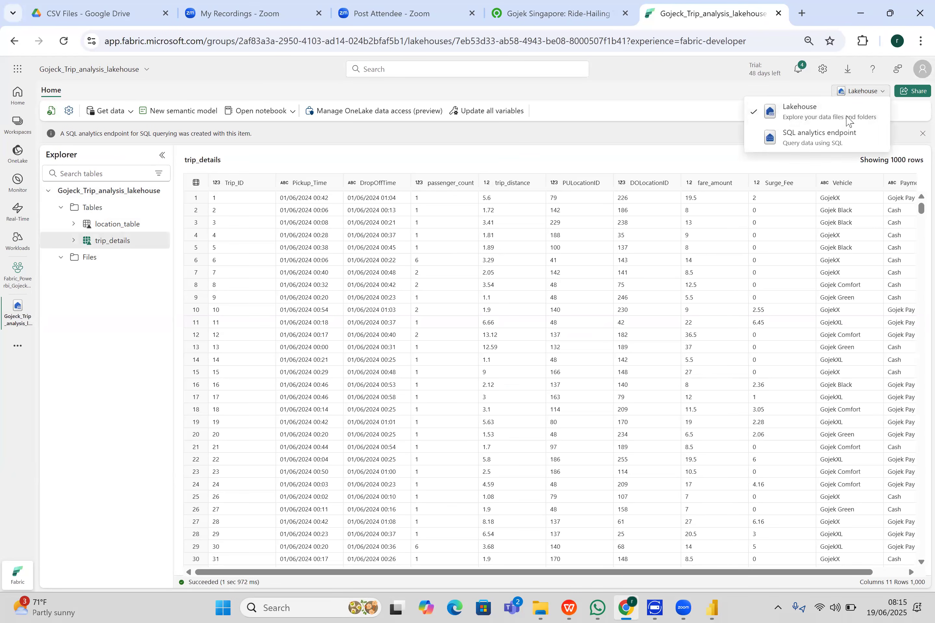
left_click(831, 153)
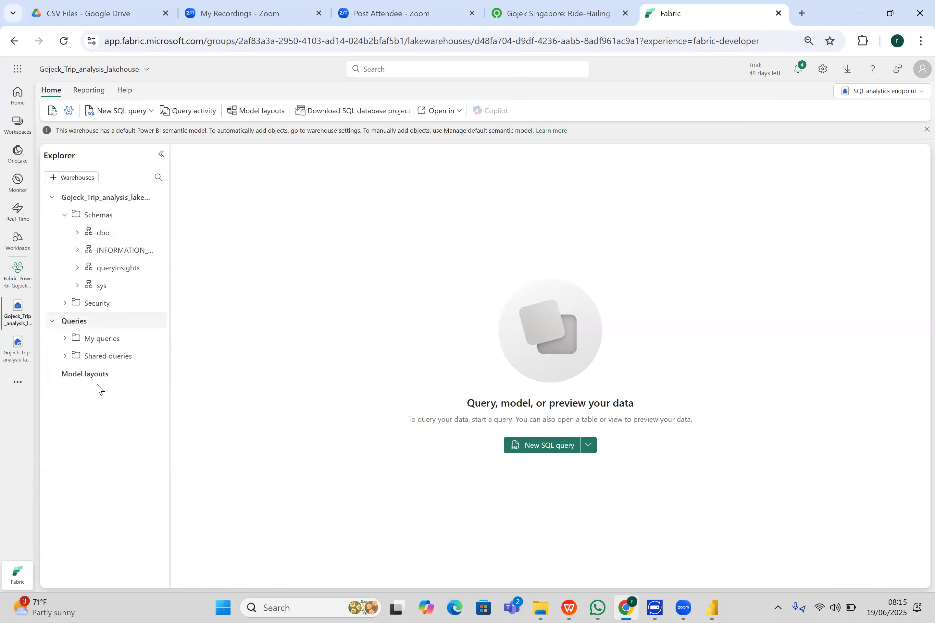
left_click(115, 374)
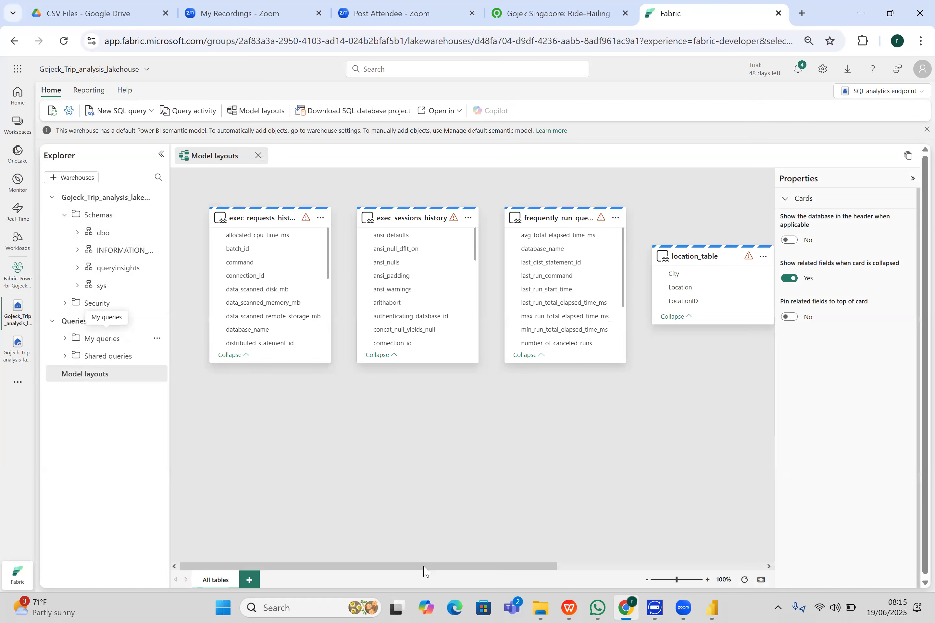
left_click_drag(430, 570, 611, 524)
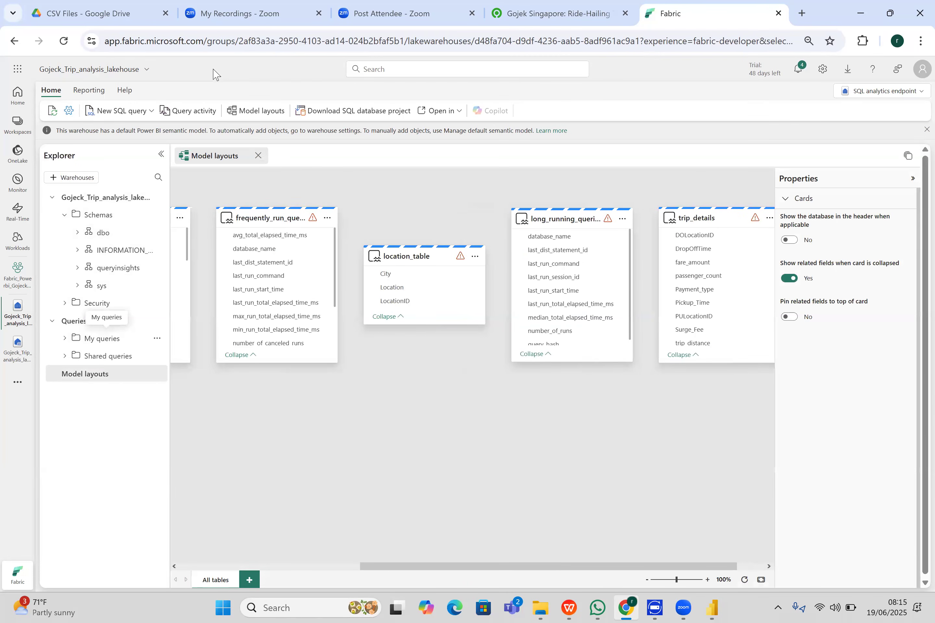
Confirm the default semantic model with the dbo tables location_table and trip_details included
left_click(91, 91)
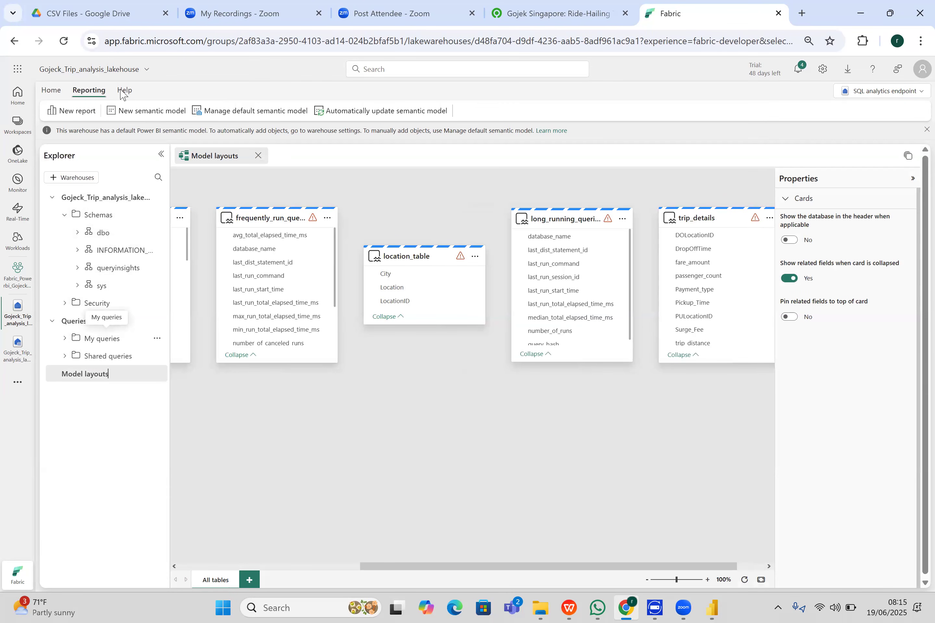
left_click(249, 111)
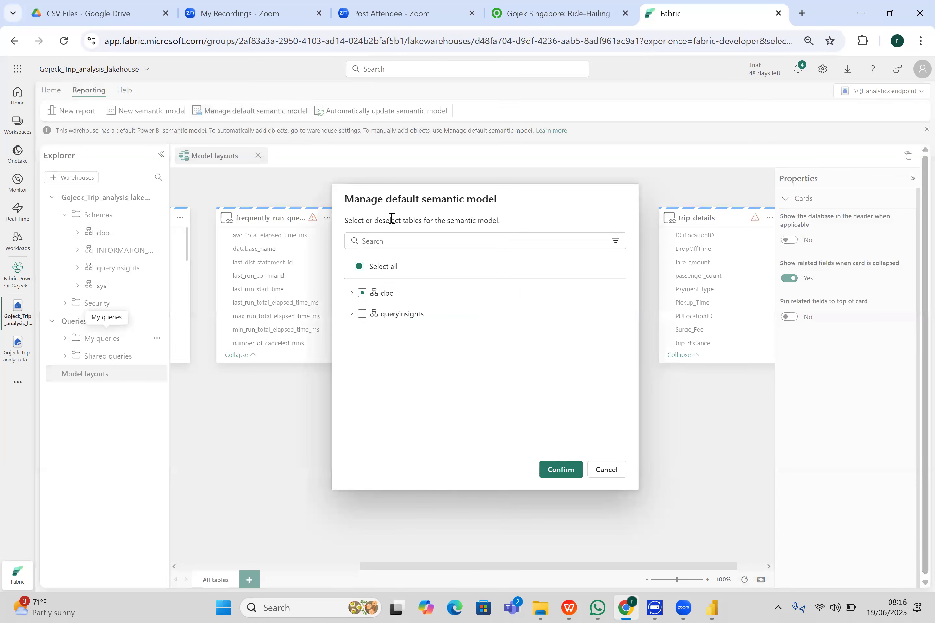
left_click(352, 294)
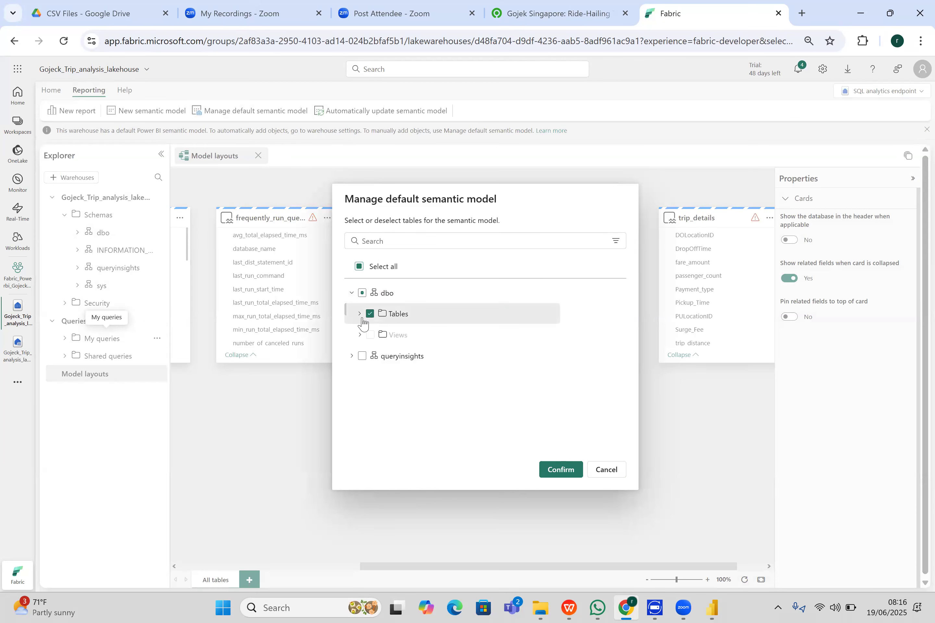
left_click(360, 314)
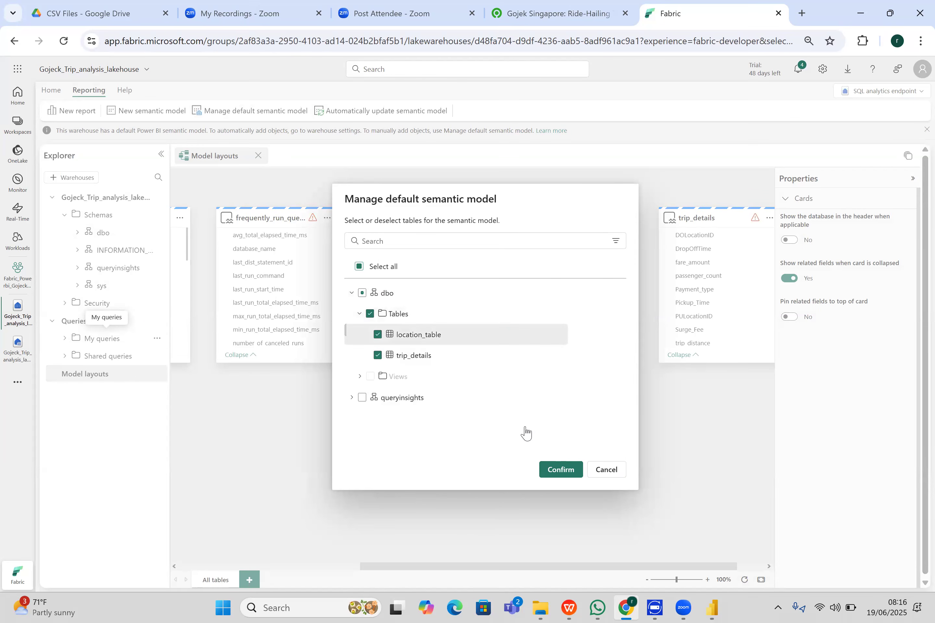
left_click(554, 471)
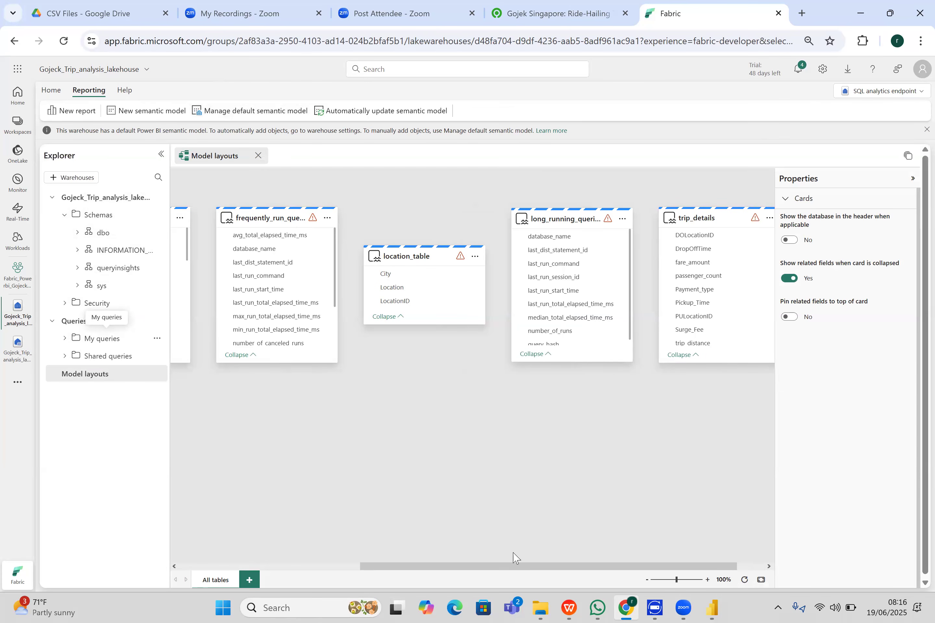
left_click_drag(504, 569, 128, 300)
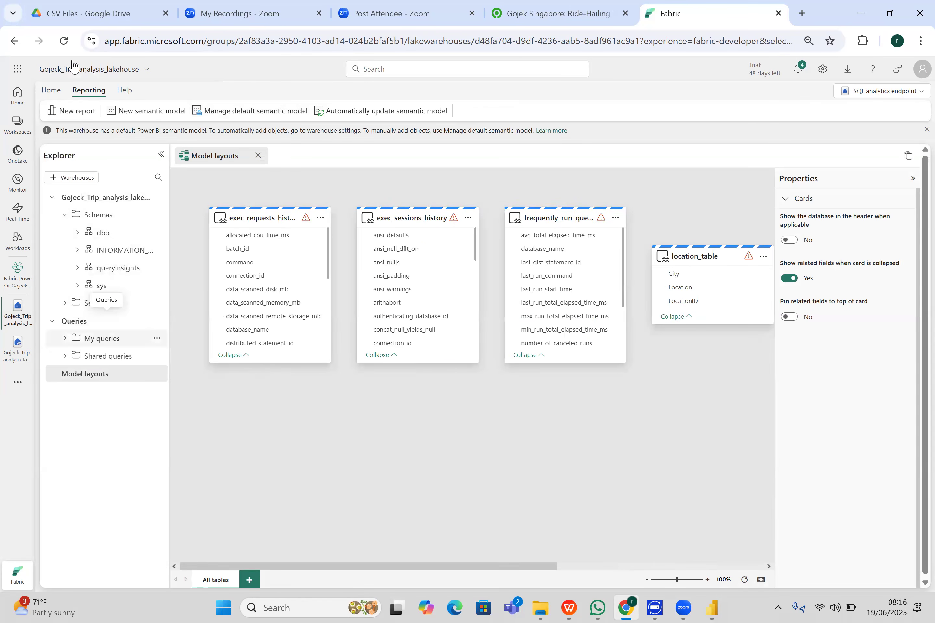
Limit the default semantic model to the dbo tables location_table and trip_details, leaving out queryinsights, and confirm the selection
left_click(233, 111)
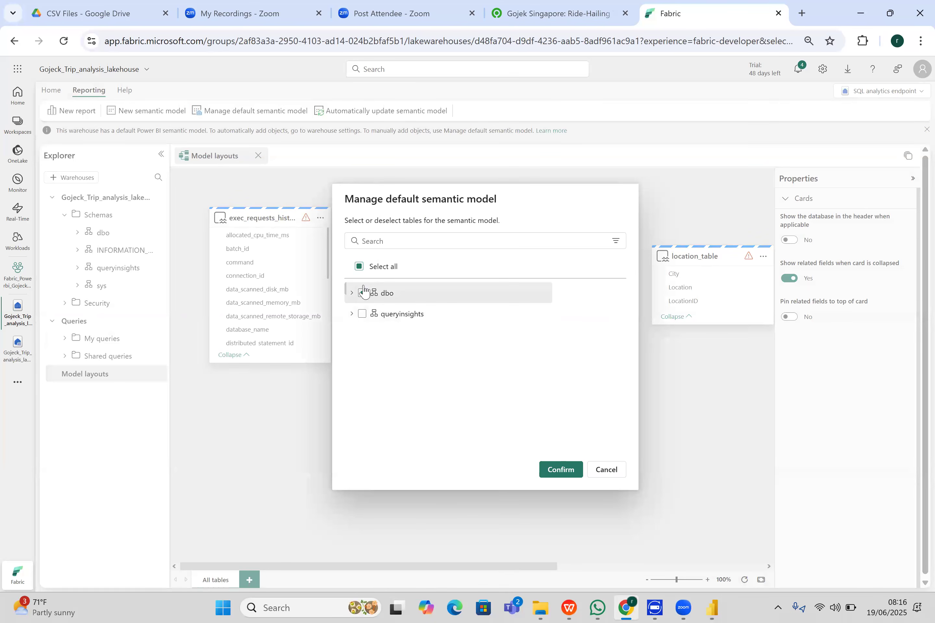
left_click(359, 316)
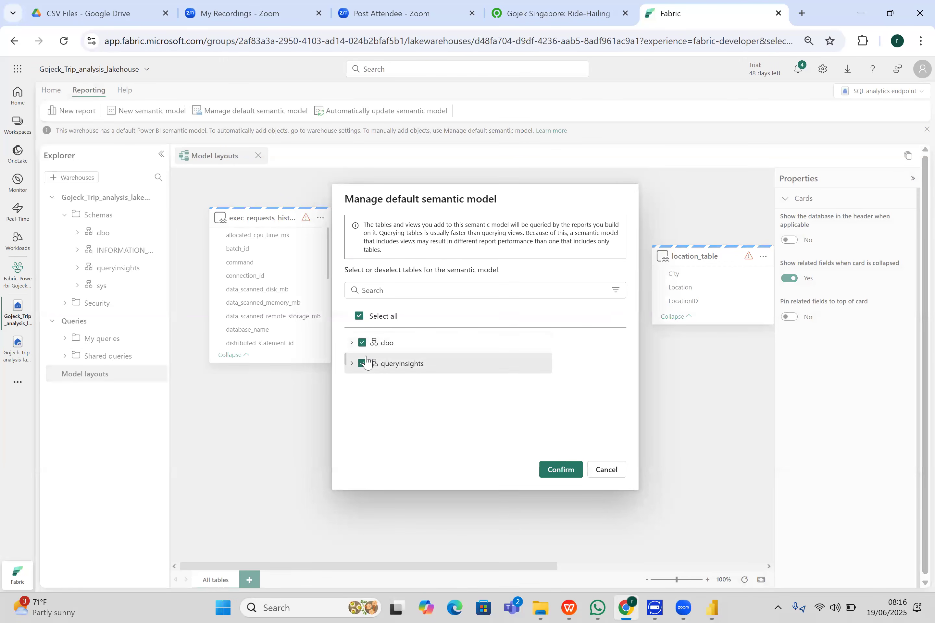
left_click(362, 343)
left_click(359, 317)
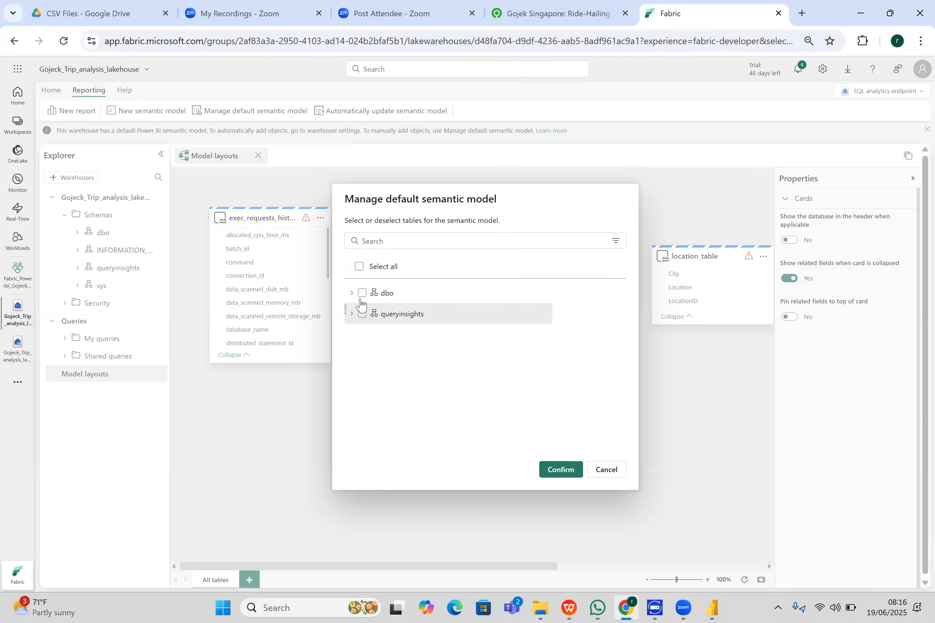
left_click(362, 294)
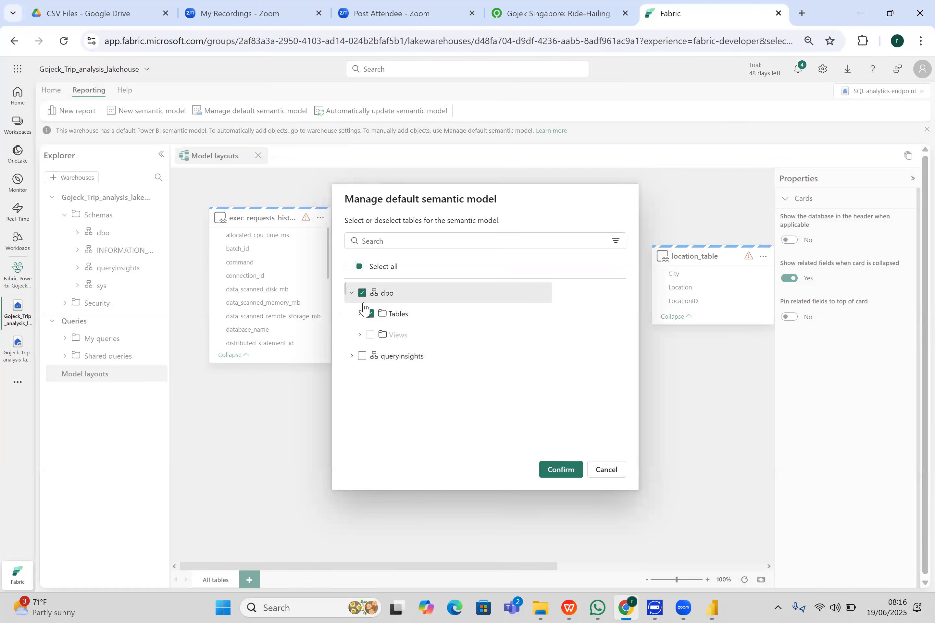
left_click(360, 314)
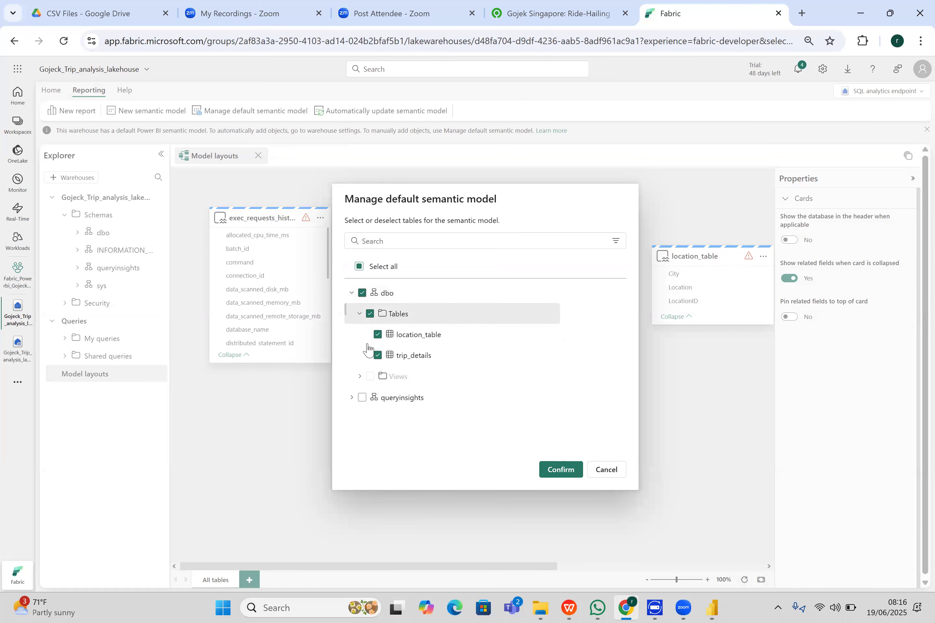
left_click(359, 377)
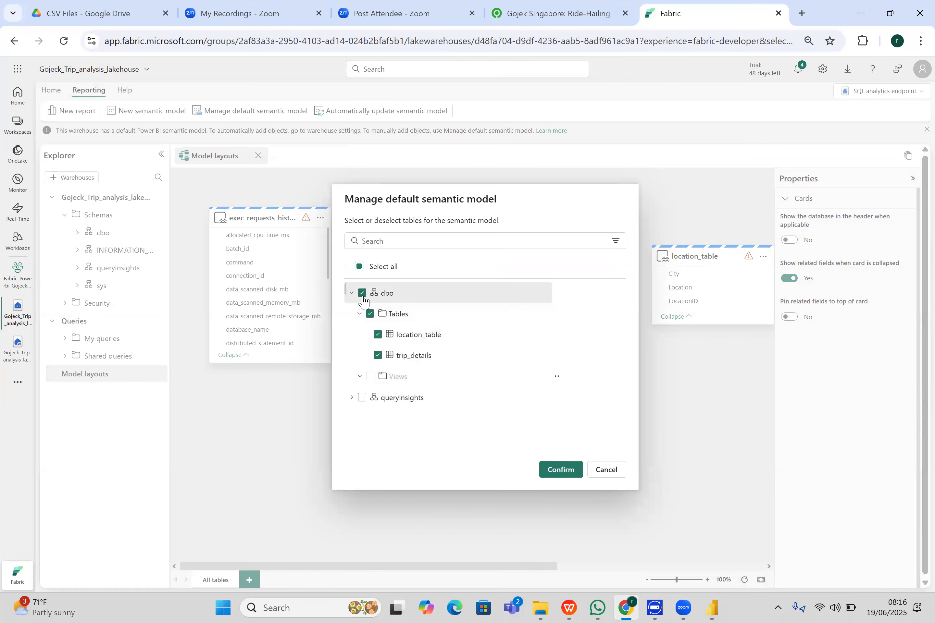
left_click(562, 472)
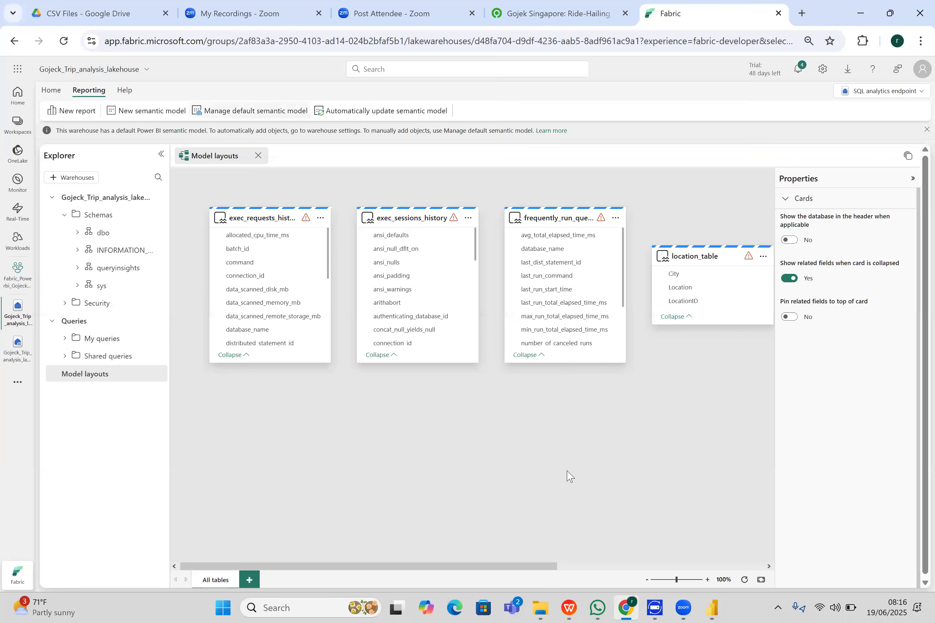
Reload the lakehouse page and rearrange the model layout with trip_details and location_table side by side below the other tables
left_click_drag(511, 566, 725, 570)
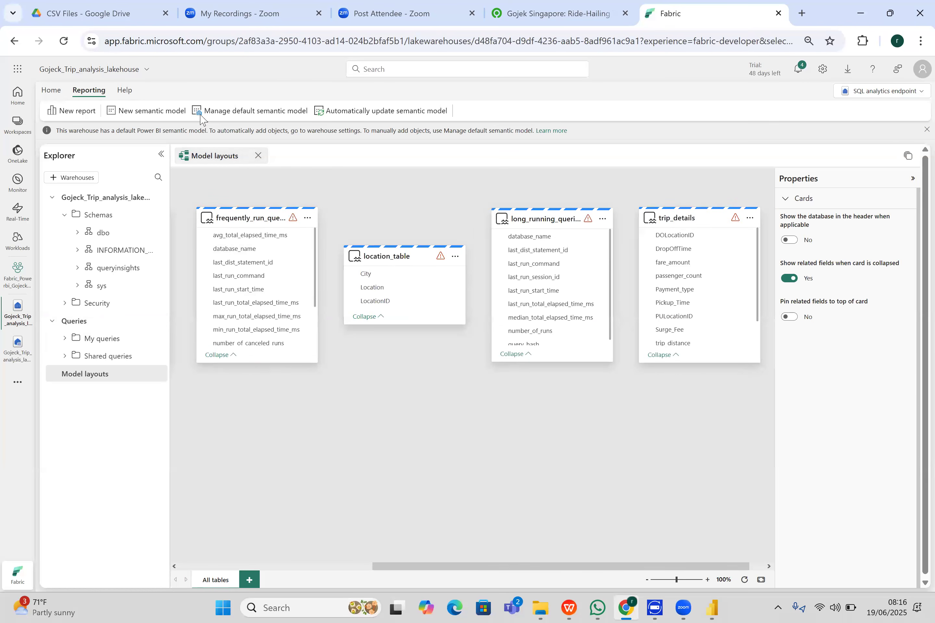
left_click(64, 42)
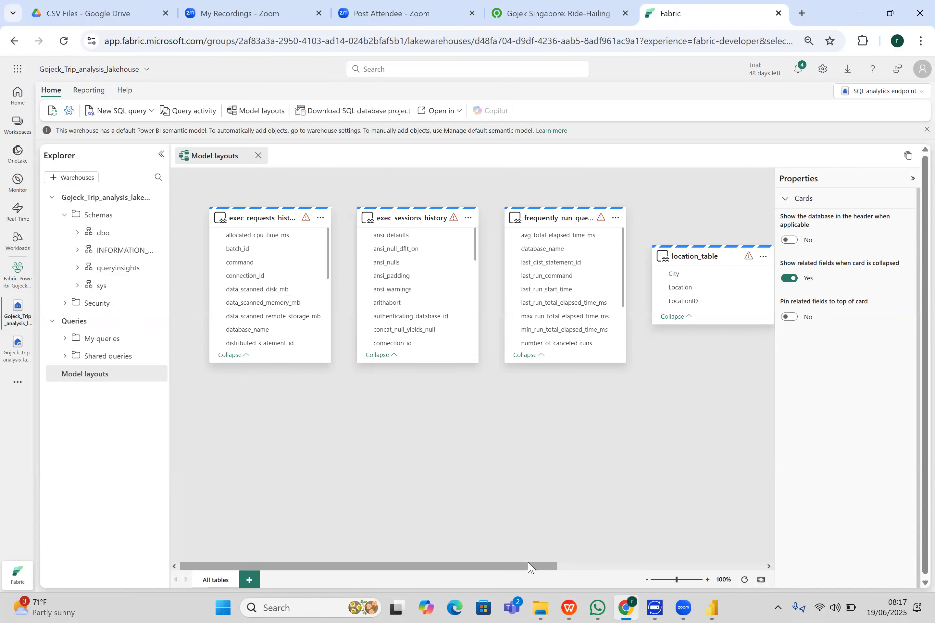
left_click_drag(531, 568, 729, 555)
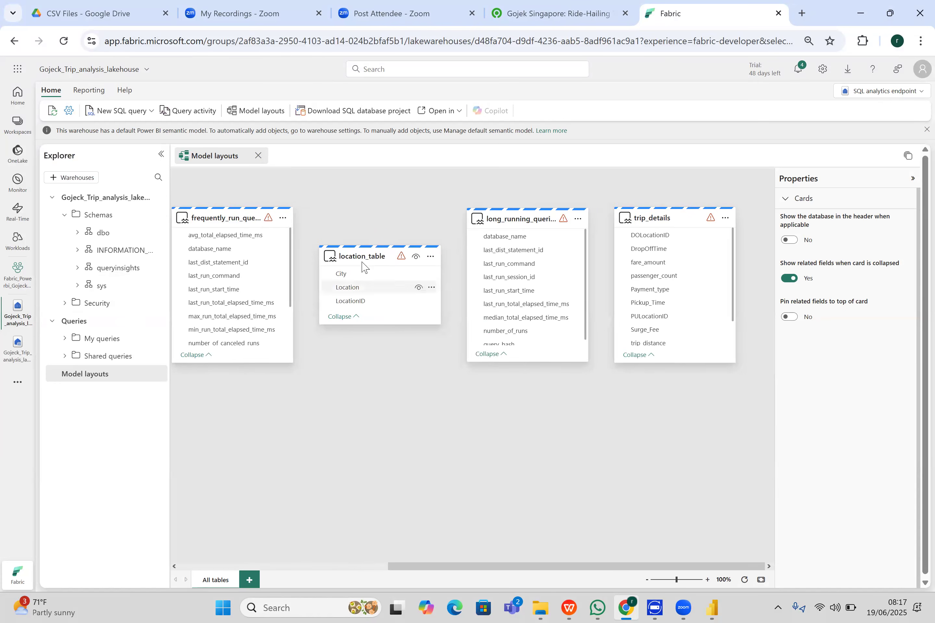
left_click_drag(343, 257, 269, 425)
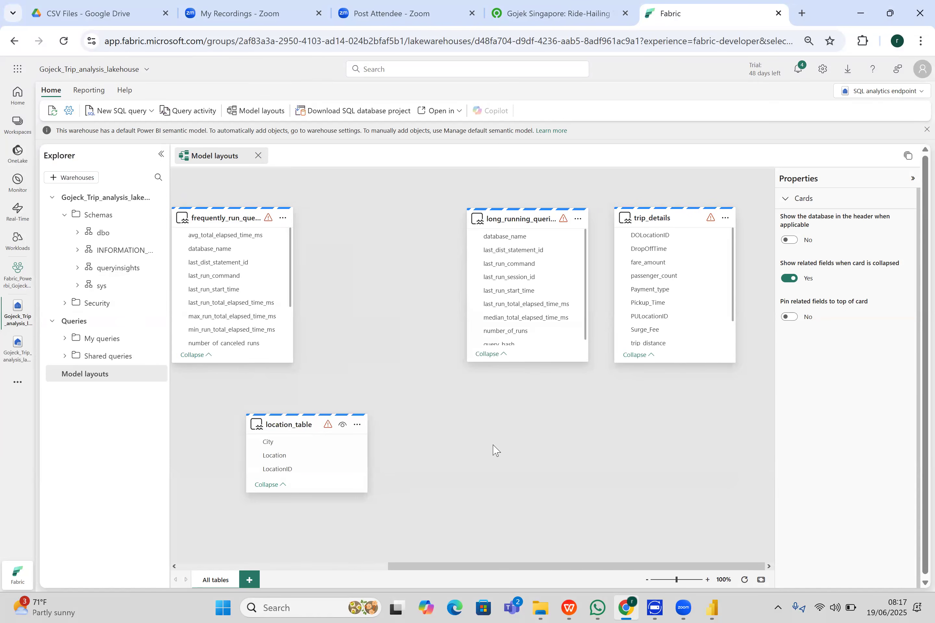
left_click_drag(642, 219, 575, 403)
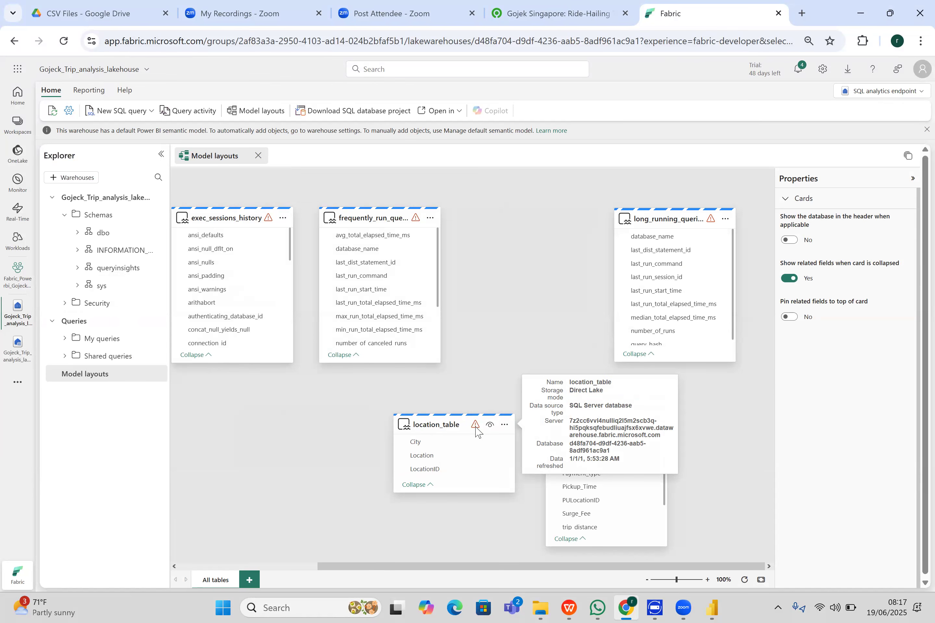
left_click(476, 432)
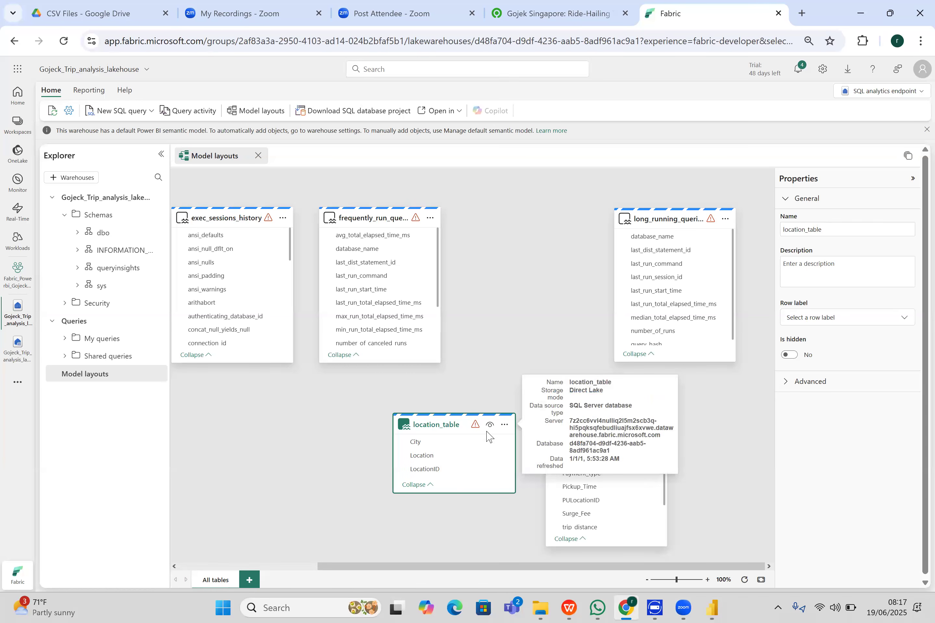
left_click_drag(446, 429, 716, 437)
left_click_drag(543, 403, 439, 410)
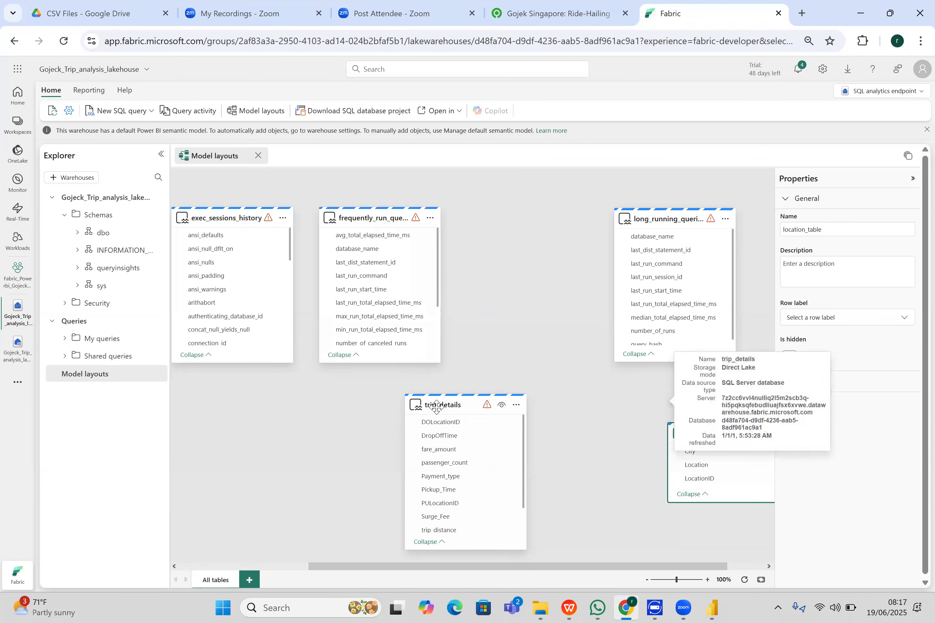
Create an active one-to-many relationship from location_table's LocationID to trip_details' PULocationID with single cross-filter direction
left_click_drag(699, 478, 464, 503)
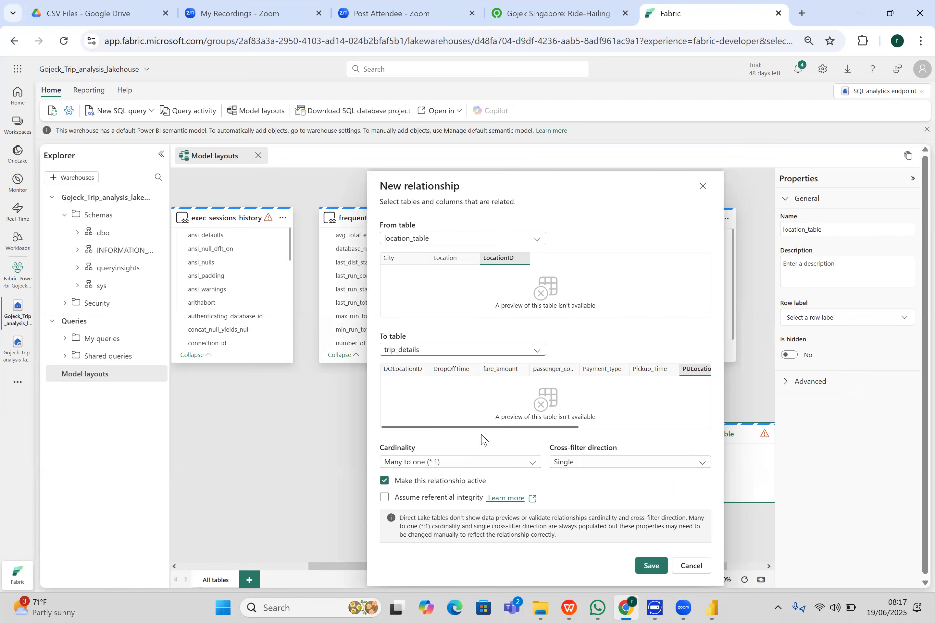
left_click(532, 463)
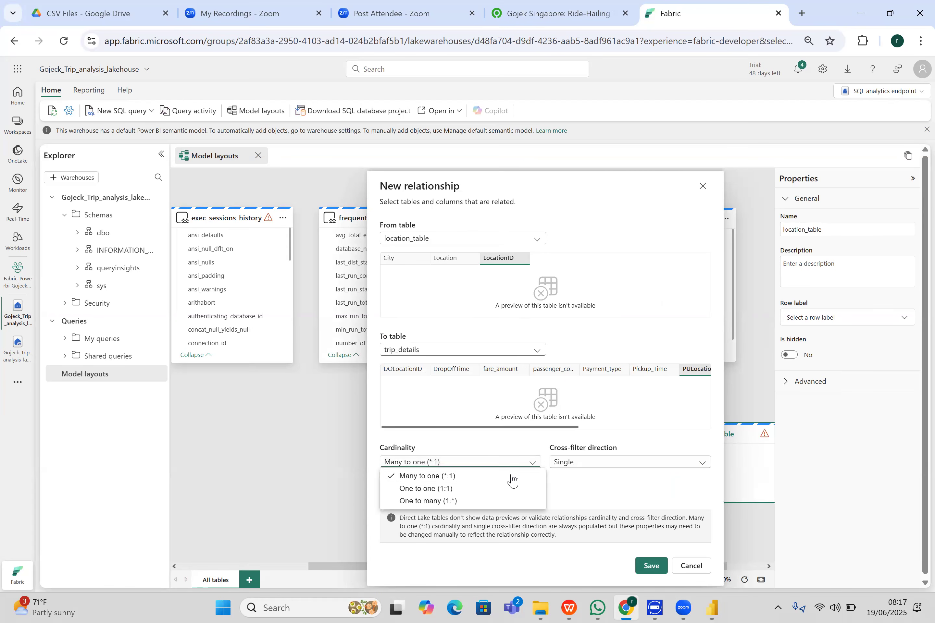
left_click(486, 501)
left_click(651, 566)
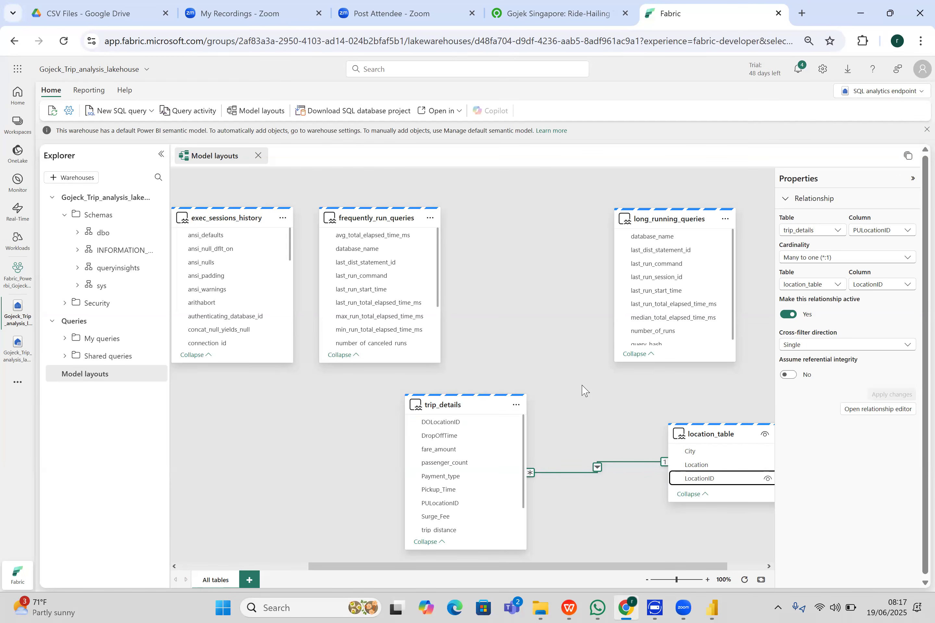
Try to create a one-to-many relationship from location_table's LocationID to trip_details' DOLocationID, then discard it
left_click_drag(702, 480, 463, 423)
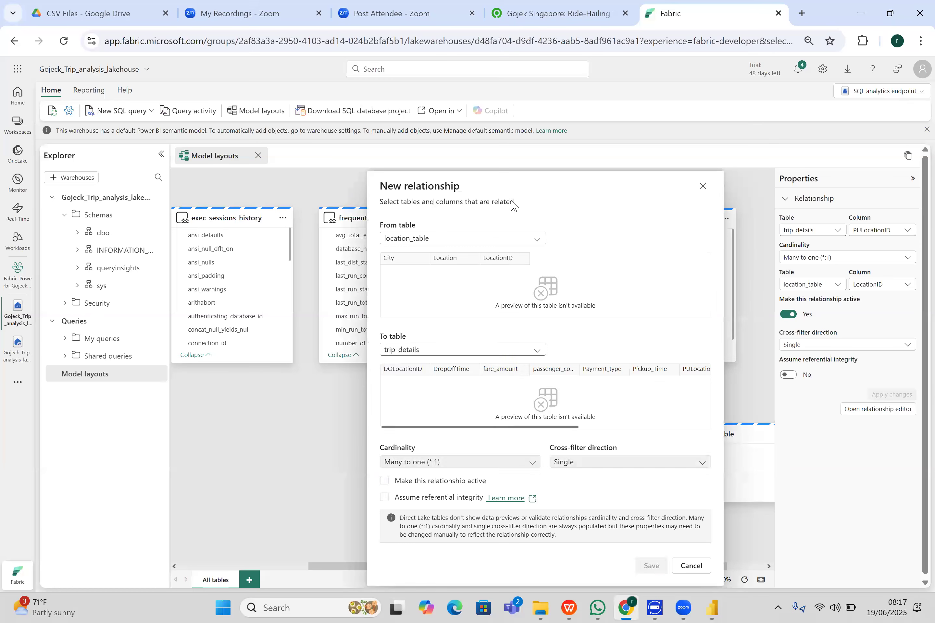
left_click(533, 463)
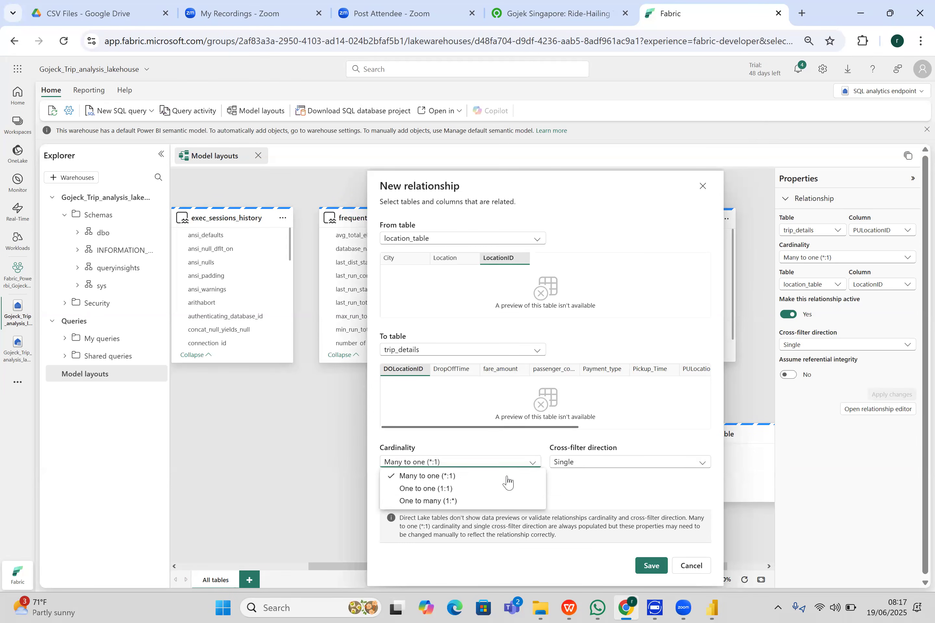
left_click(493, 502)
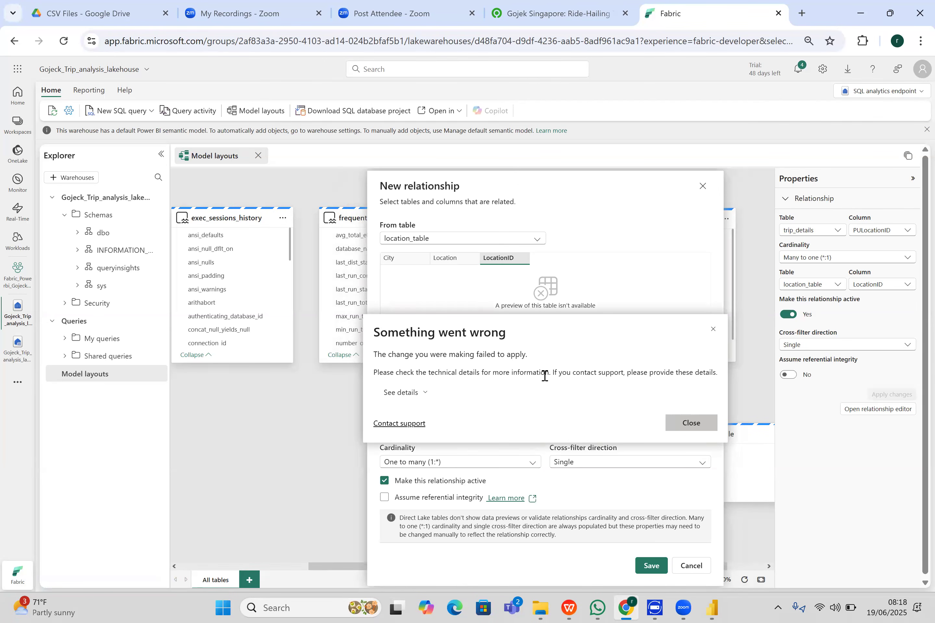
left_click(685, 426)
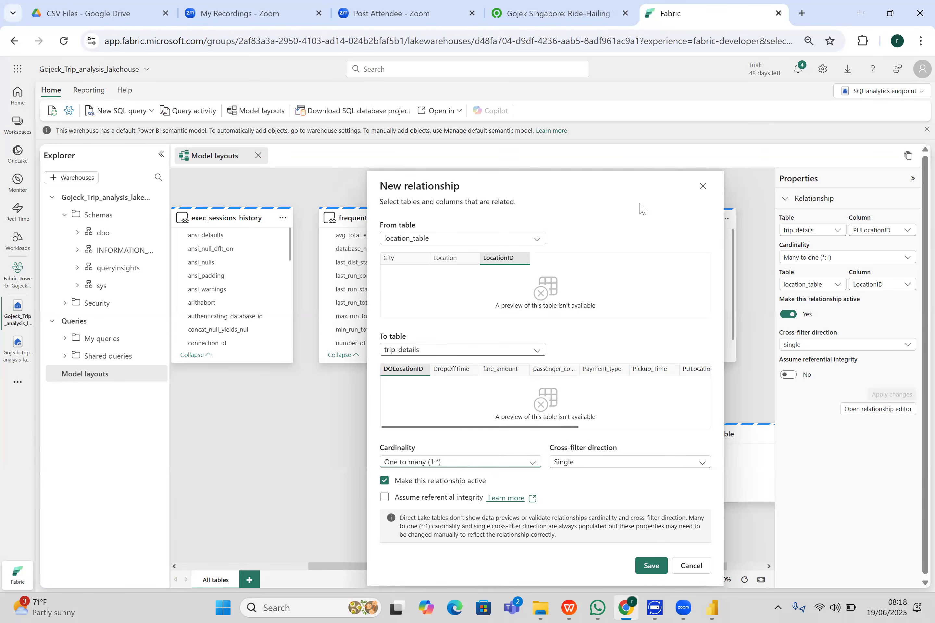
left_click(702, 186)
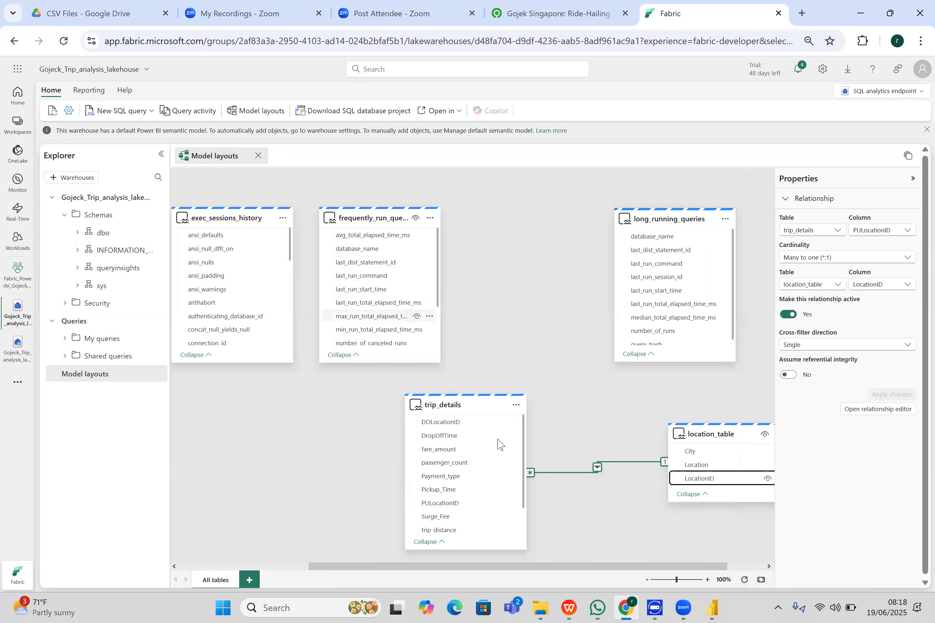
Create a new semantic model named Gojeck_SM in the Fabric_Powerbi_Gojeck_Trip_Analysis_Project workspace with the tables location_table and trip_details
left_click(116, 374)
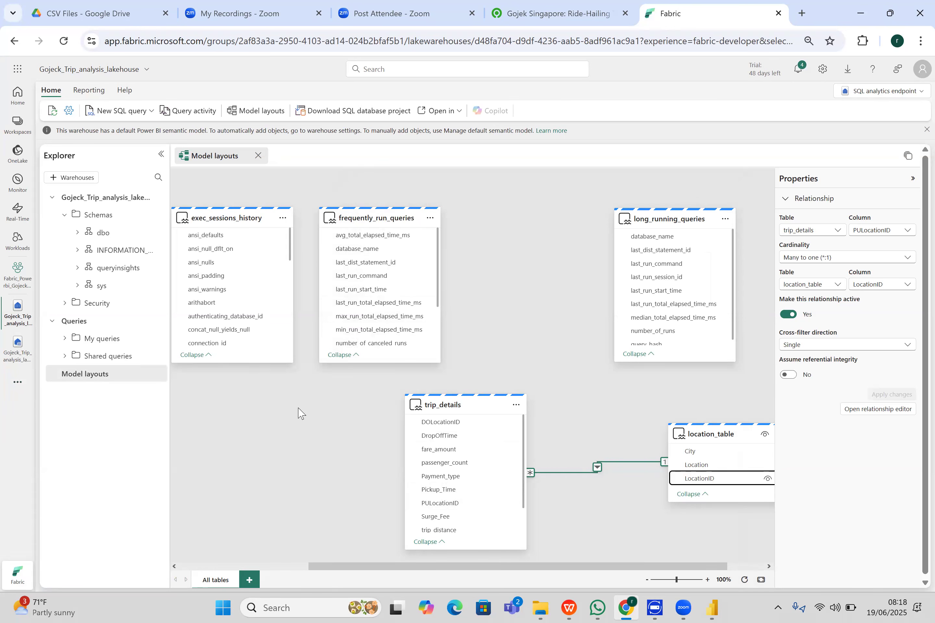
left_click(90, 92)
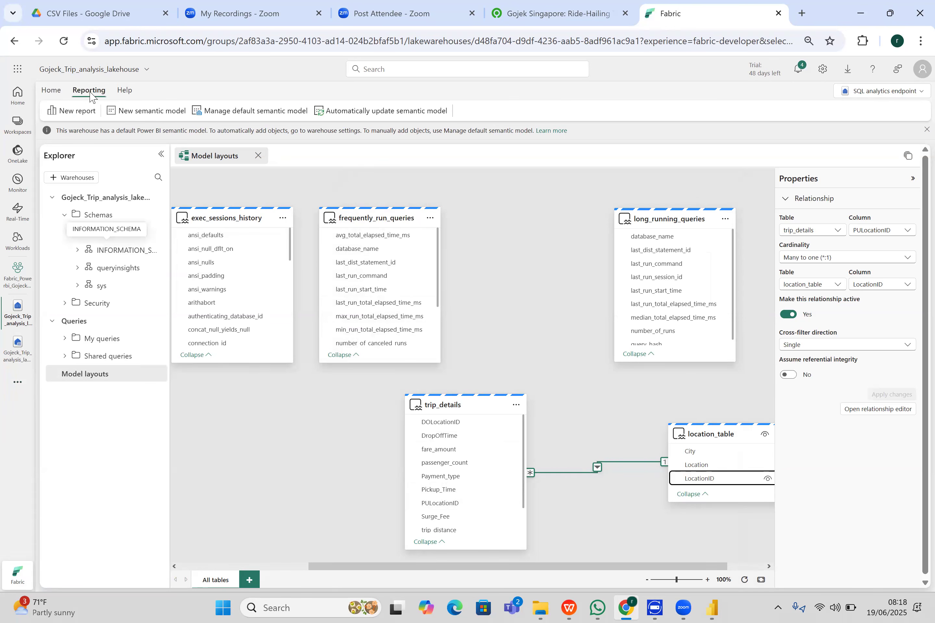
left_click(173, 116)
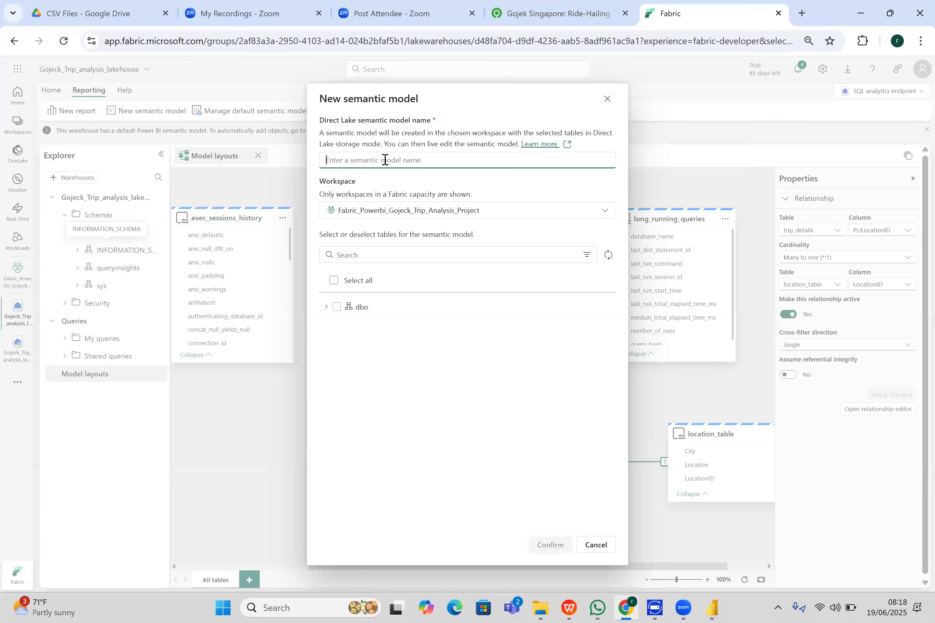
type("Gojeck_SM")
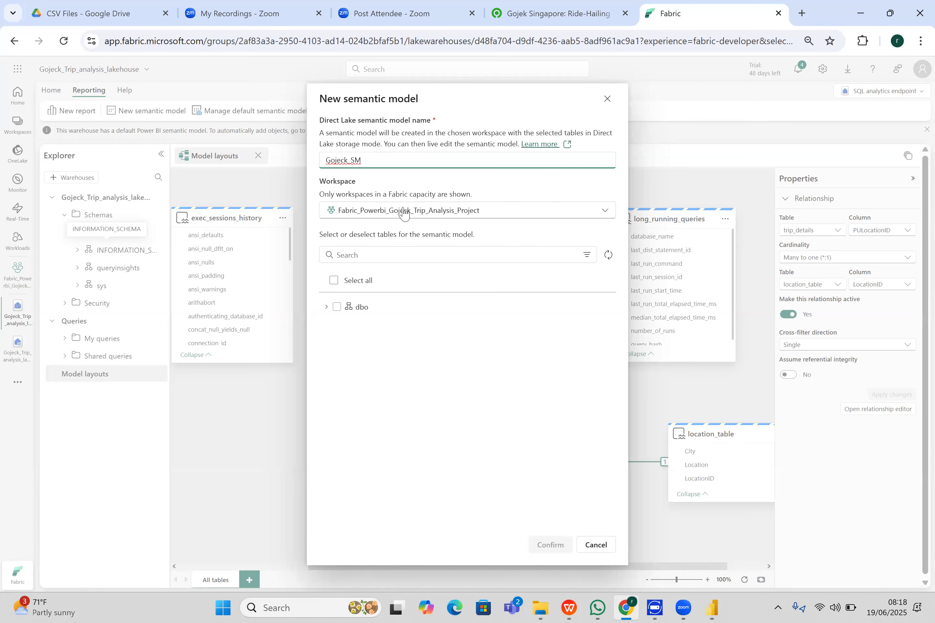
left_click(325, 309)
left_click(334, 328)
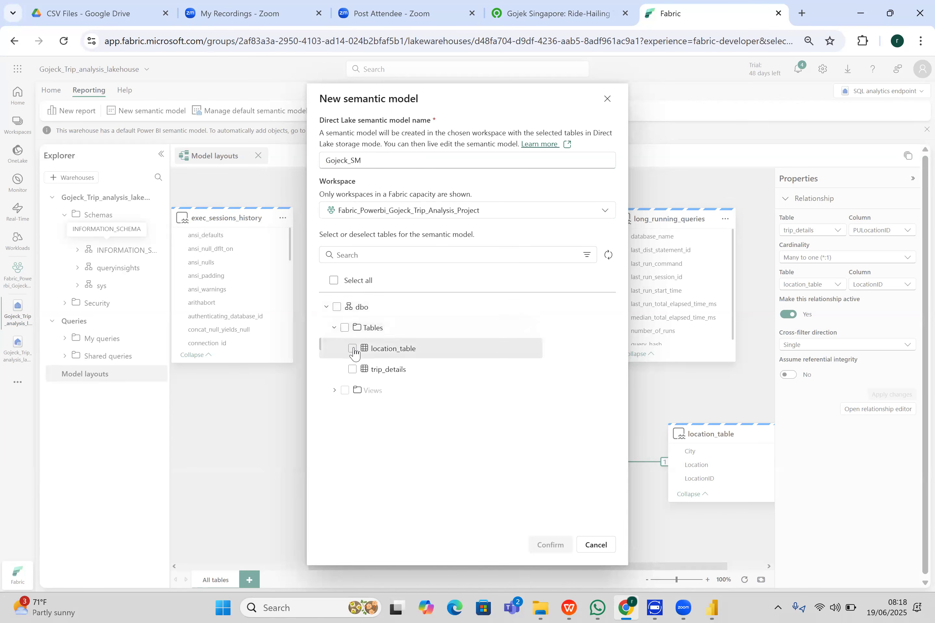
left_click(354, 350)
left_click(358, 371)
left_click(553, 546)
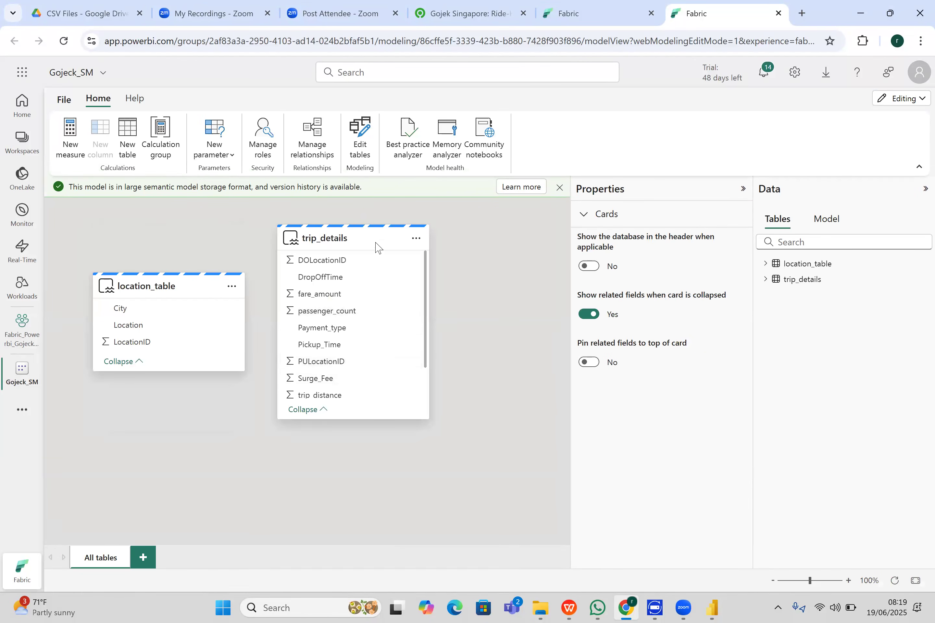
Rearrange the Gojeck_SM diagram with location_table to the right of trip_details and dismiss the storage format notice
mouse_move(177, 293)
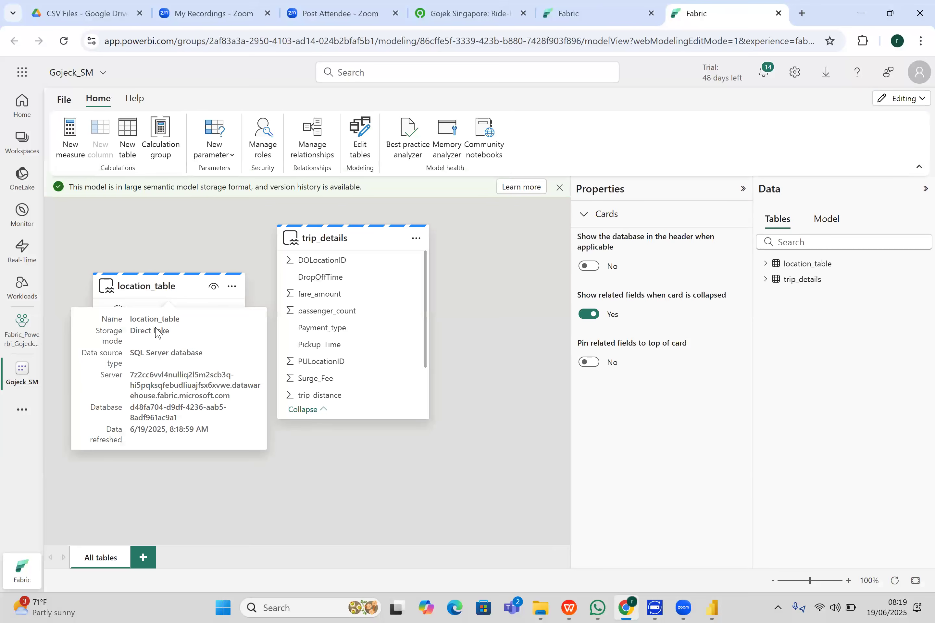
left_click_drag(192, 290, 557, 294)
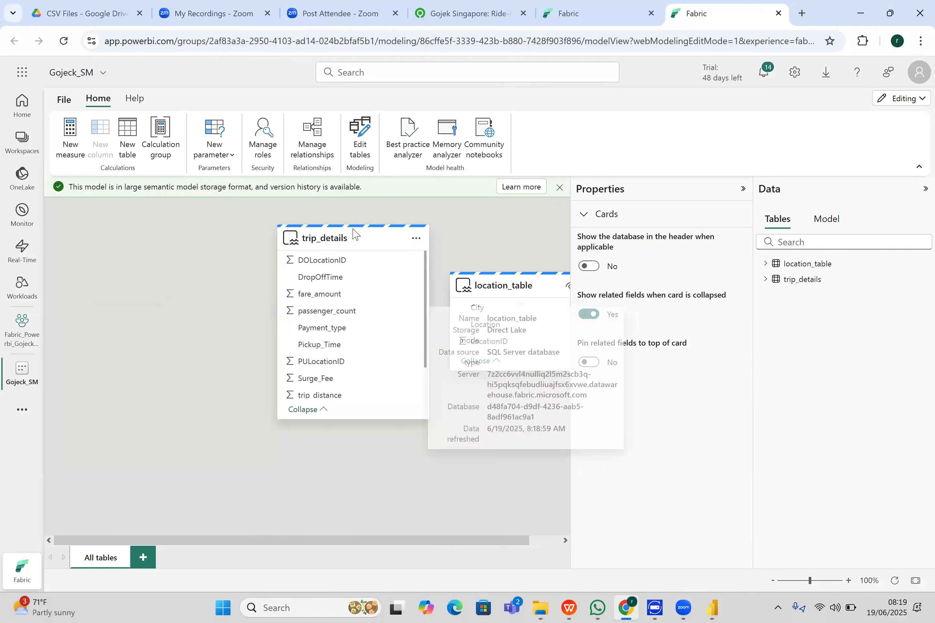
mouse_move(326, 243)
left_click_drag(324, 242, 190, 266)
left_click_drag(488, 284, 404, 275)
left_click(560, 187)
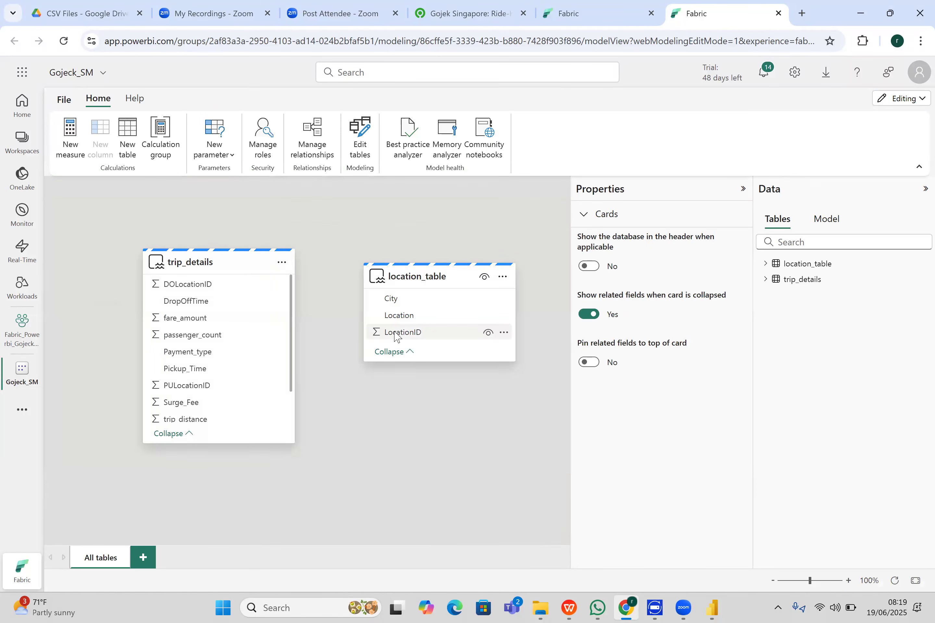
Create one-to-many relationships from location_table's LocationID to trip_details' PULocationID as active and to DOLocationID as inactive, both with single cross-filter direction
left_click_drag(395, 336, 242, 389)
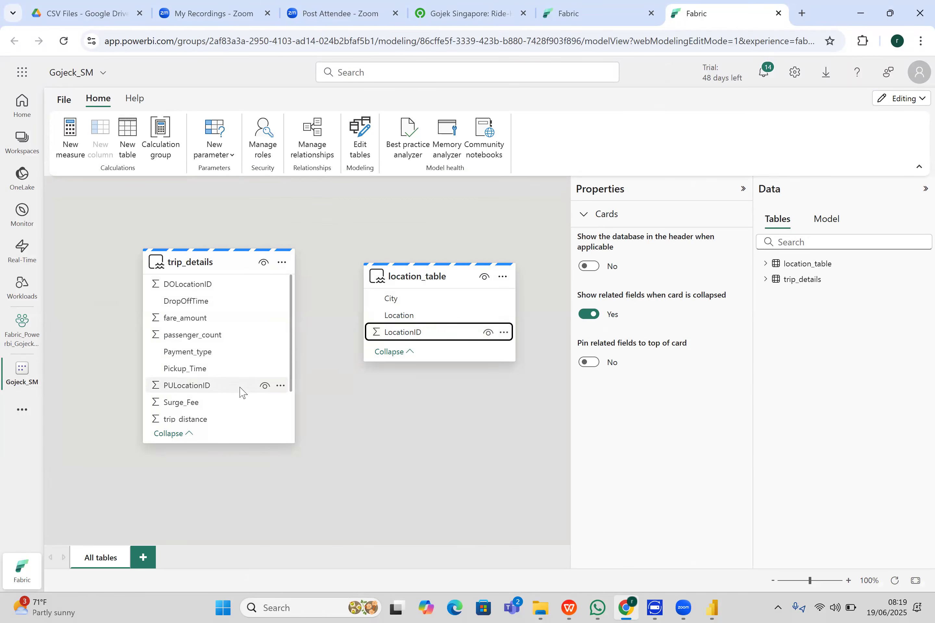
left_click(457, 151)
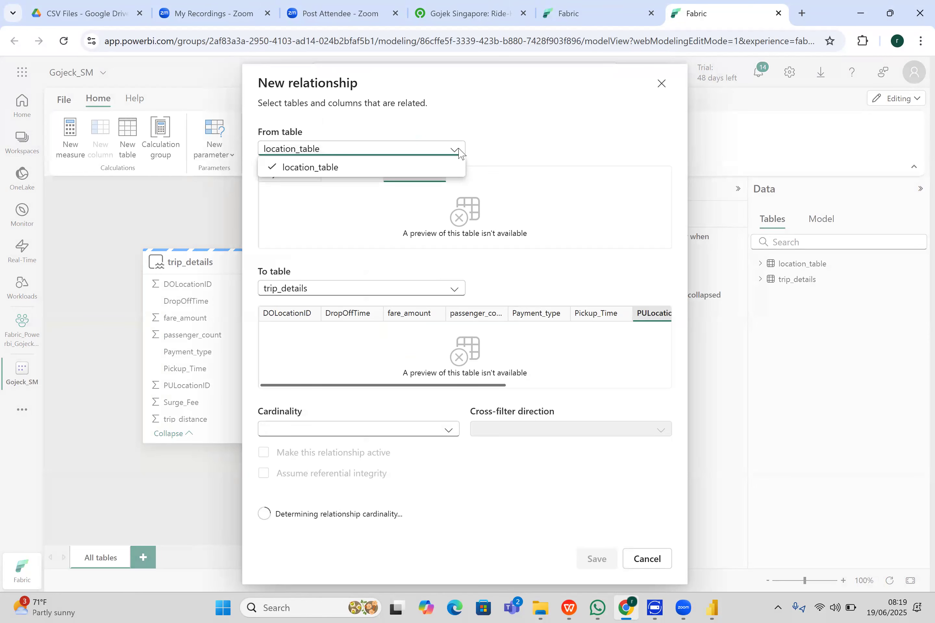
left_click(459, 152)
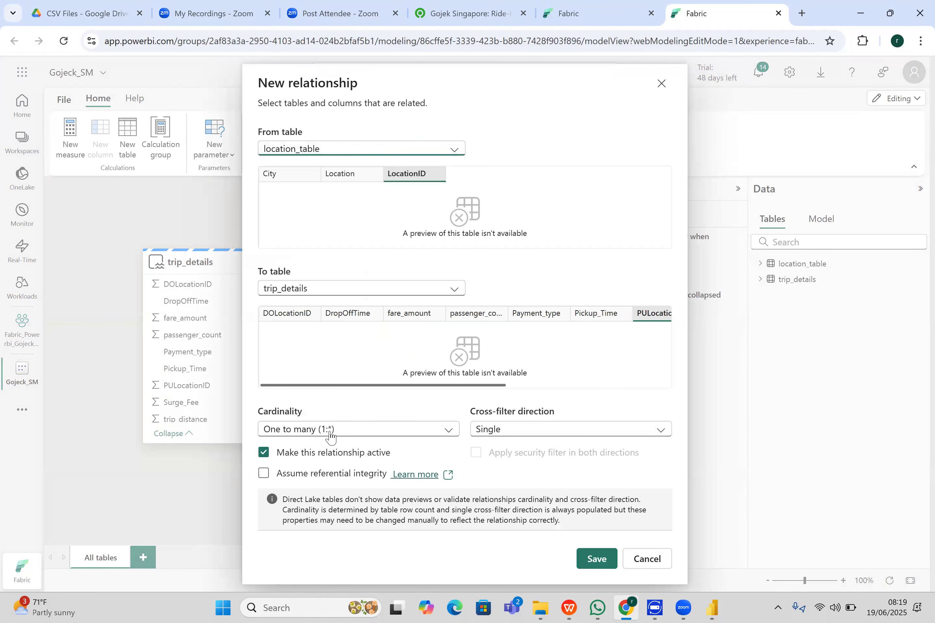
left_click(598, 560)
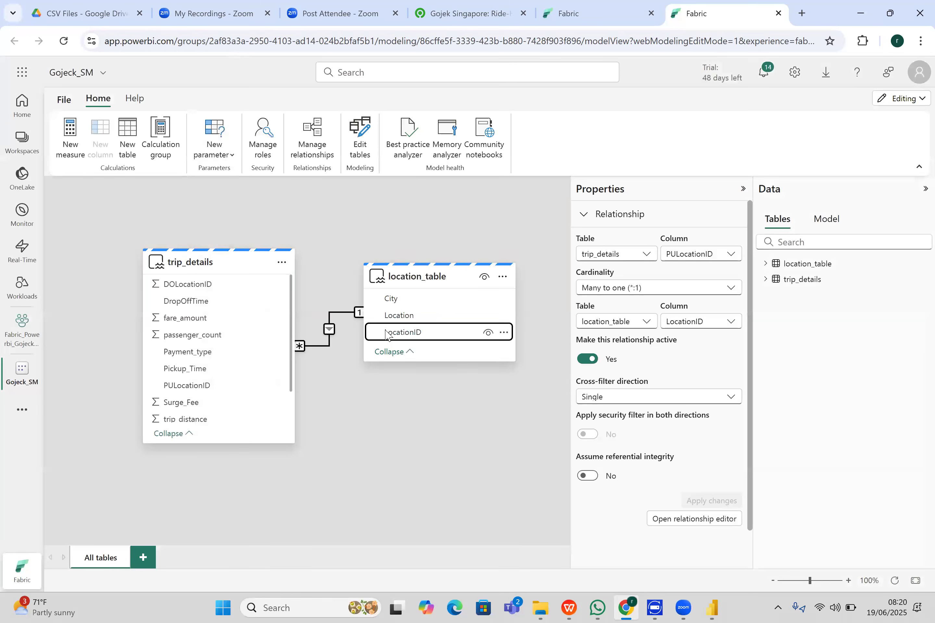
left_click_drag(385, 335, 217, 288)
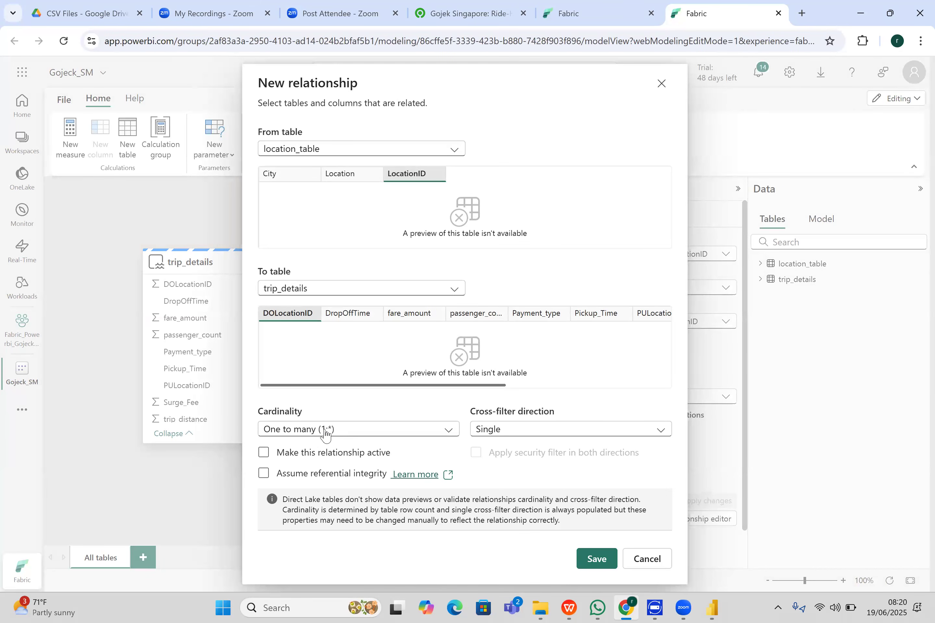
left_click(592, 570)
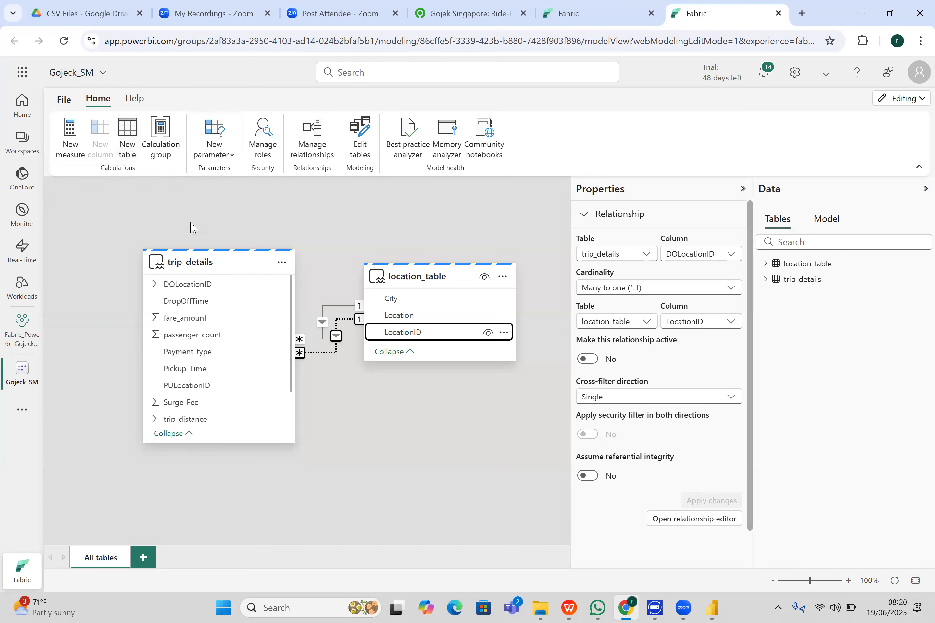
Select the trip_details table in the Gojeck_SM model diagram
mouse_move(205, 256)
left_click(201, 262)
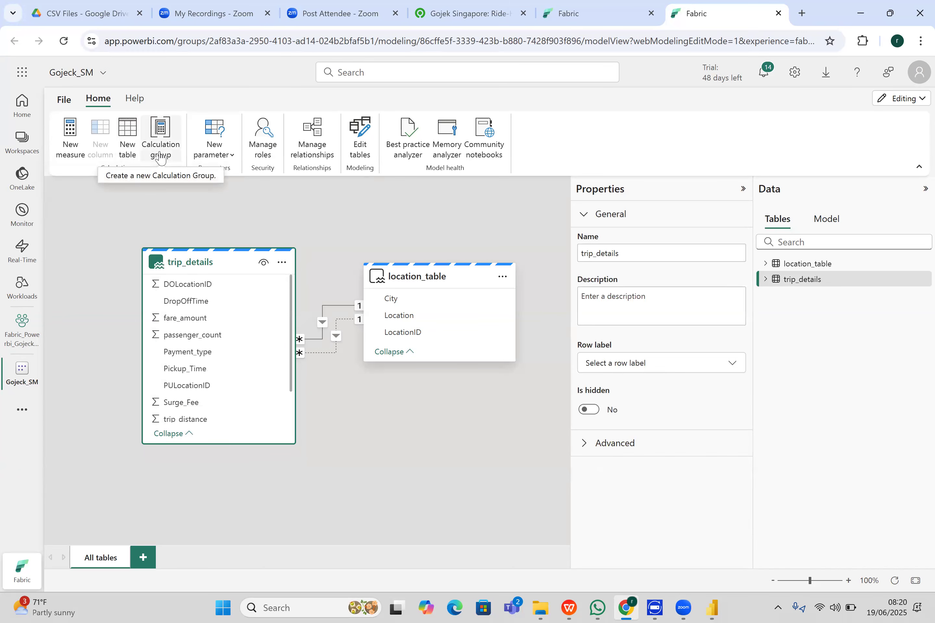
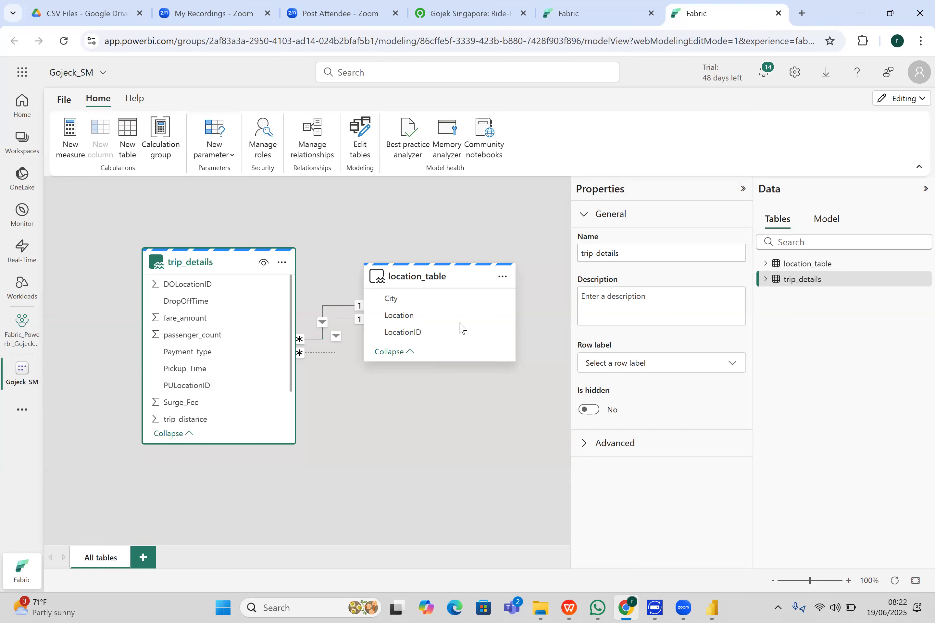
Check the Vehicle Type Analysis and Total Bookings by Day requirements in Project_Doc.docx, return to the Gojeck_SM model and deselect trip_details
key("alt+Tab")
scroll(570, 451, "down", 15)
scroll(568, 449, "up", 12)
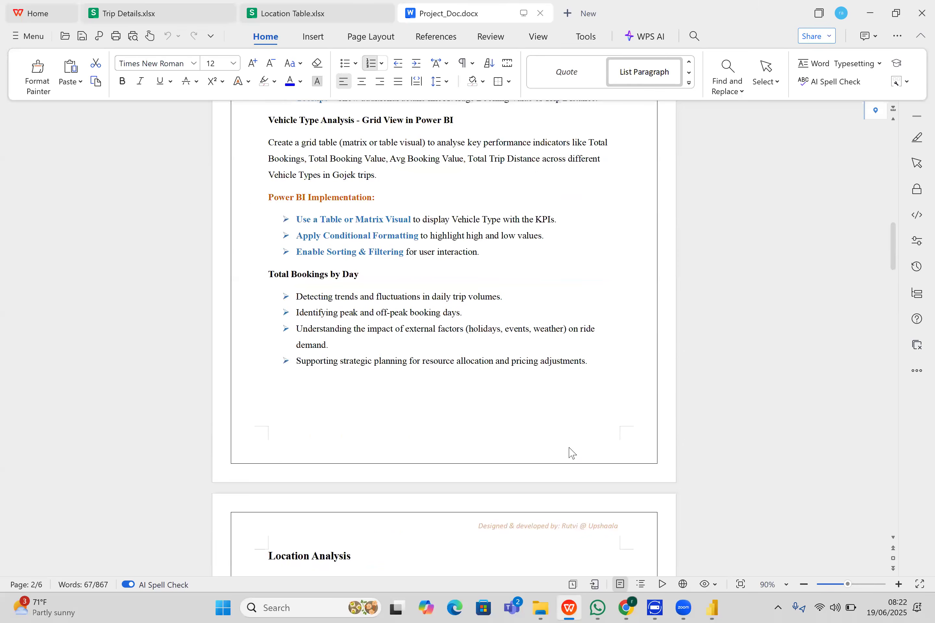
scroll(424, 232, "up", 8)
key("alt+Tab")
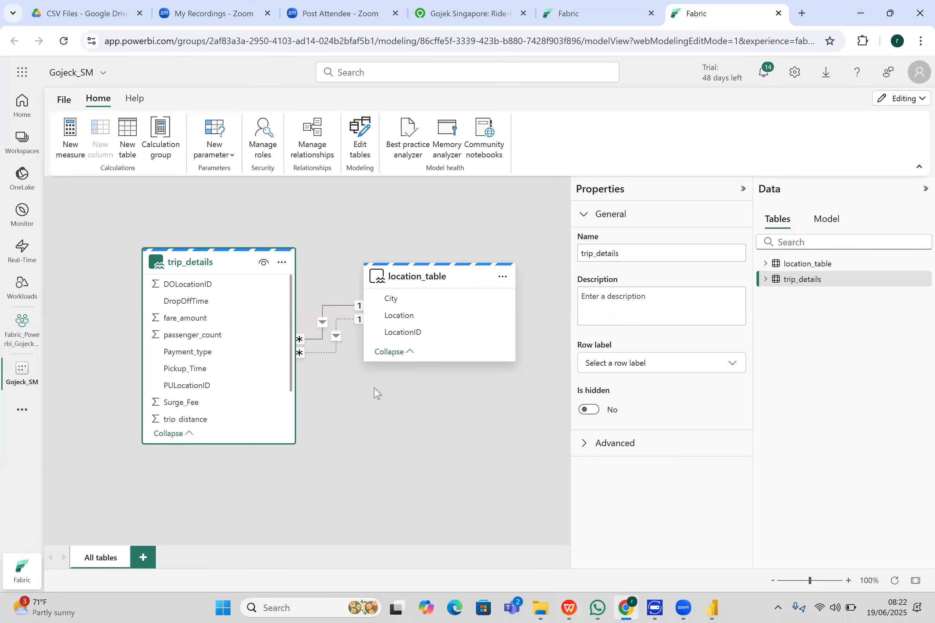
left_click(386, 405)
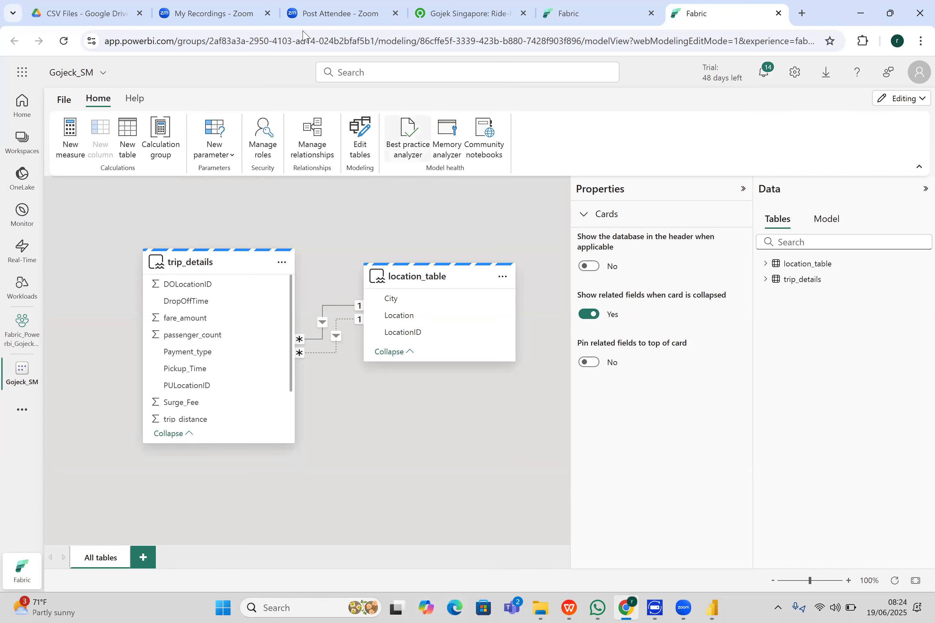
left_click(213, 15)
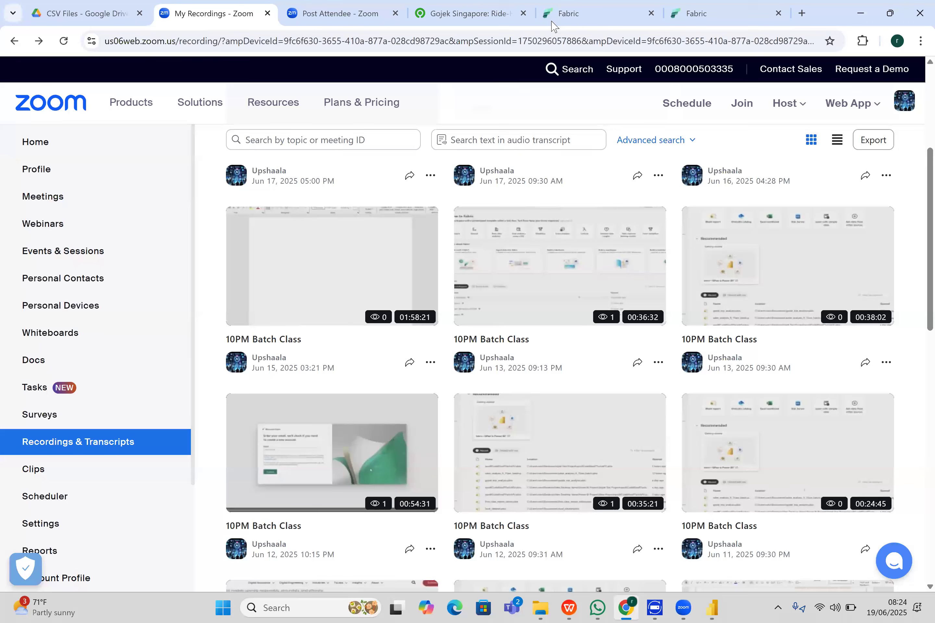
left_click(374, 19)
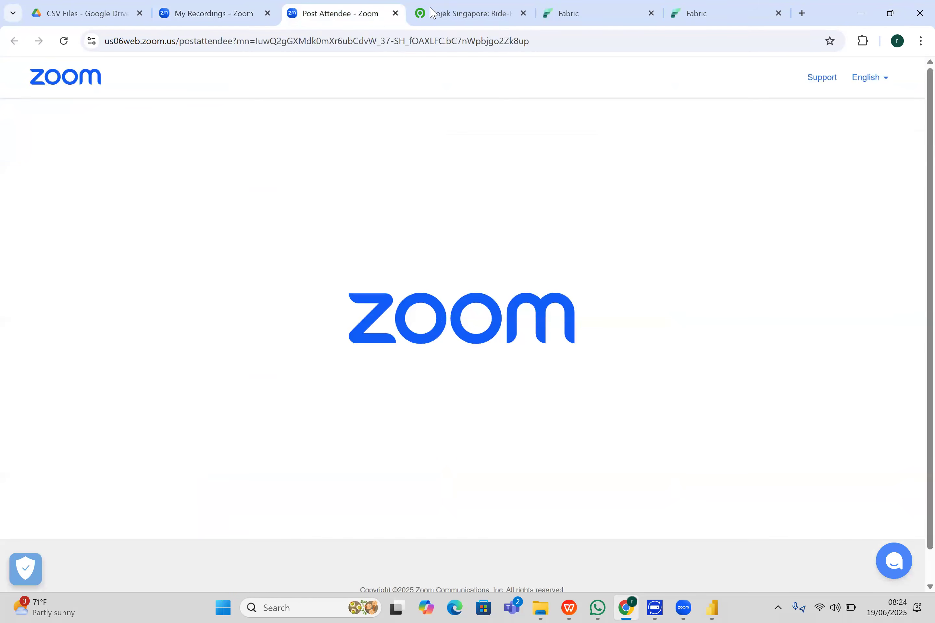
left_click(191, 16)
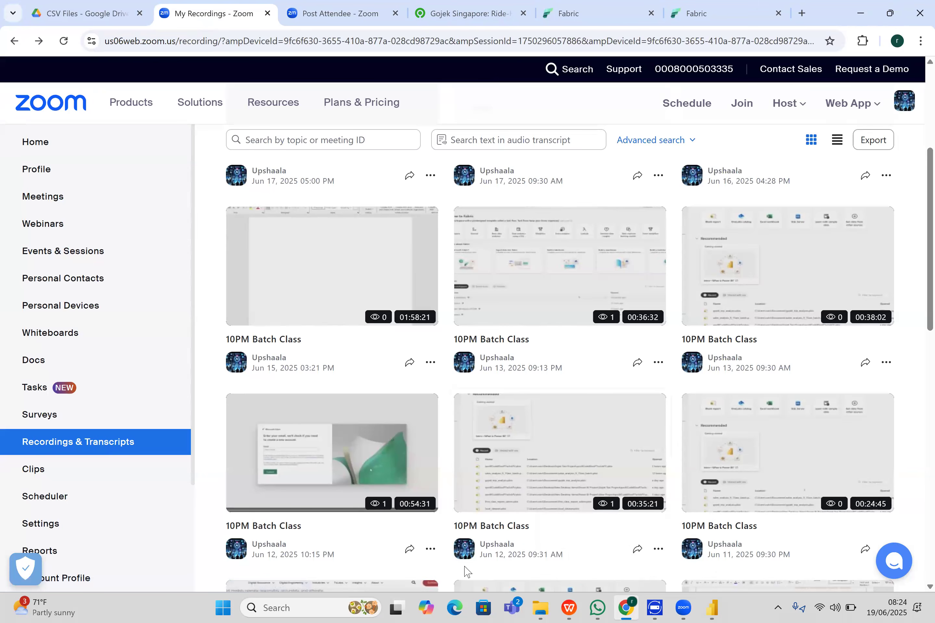
Switch to Google Drive, go up to the 7am Applied Data Science folder and open sharing for the Real Time Power BI & Fabric Projects folder
left_click(66, 14)
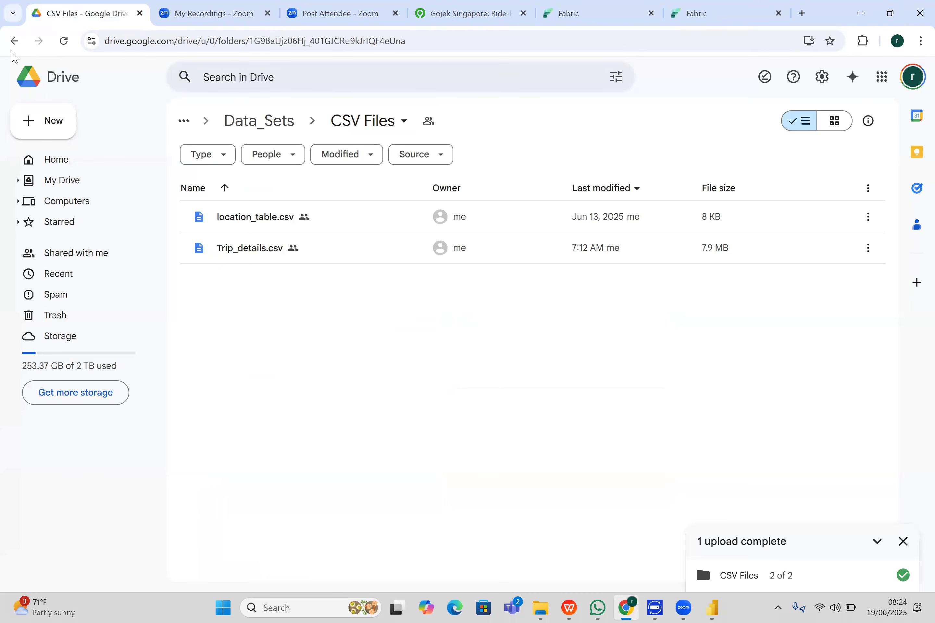
left_click(14, 41)
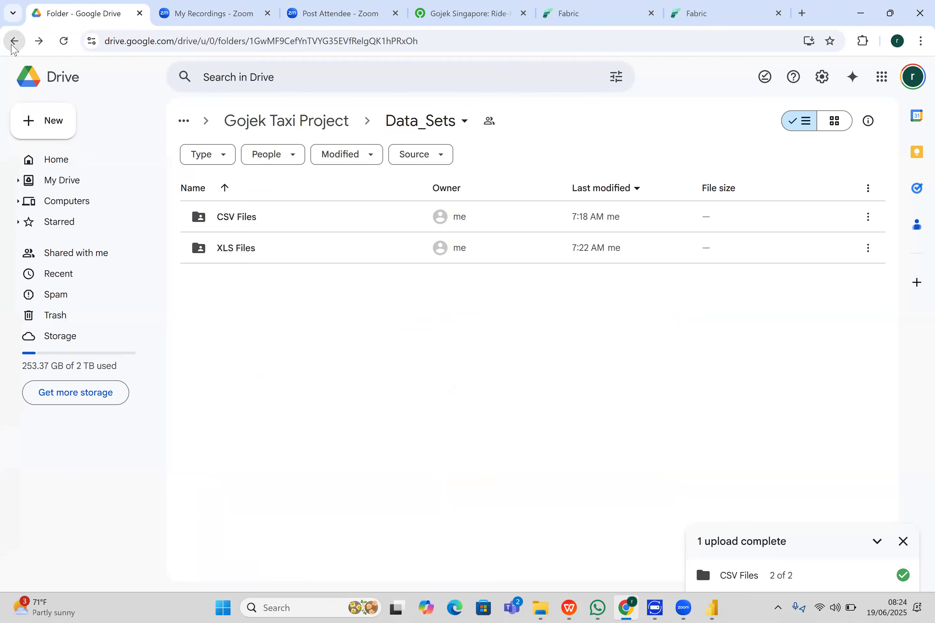
left_click(12, 45)
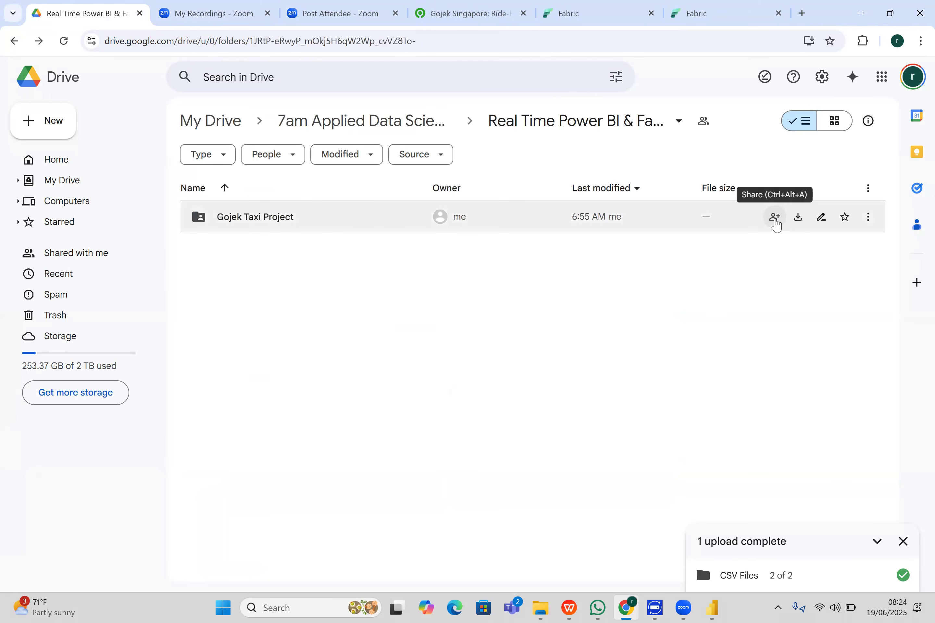
left_click(15, 41)
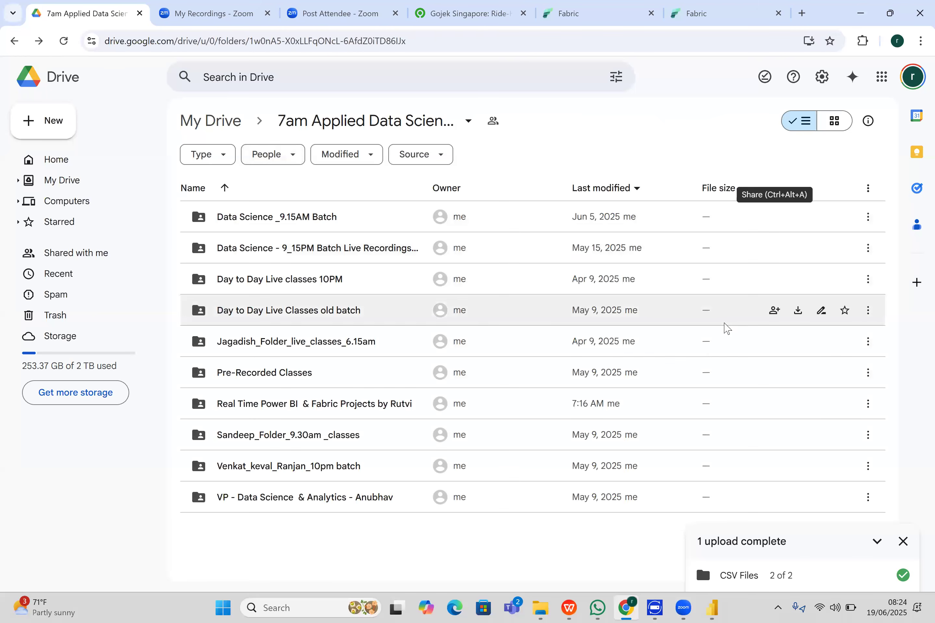
left_click(774, 404)
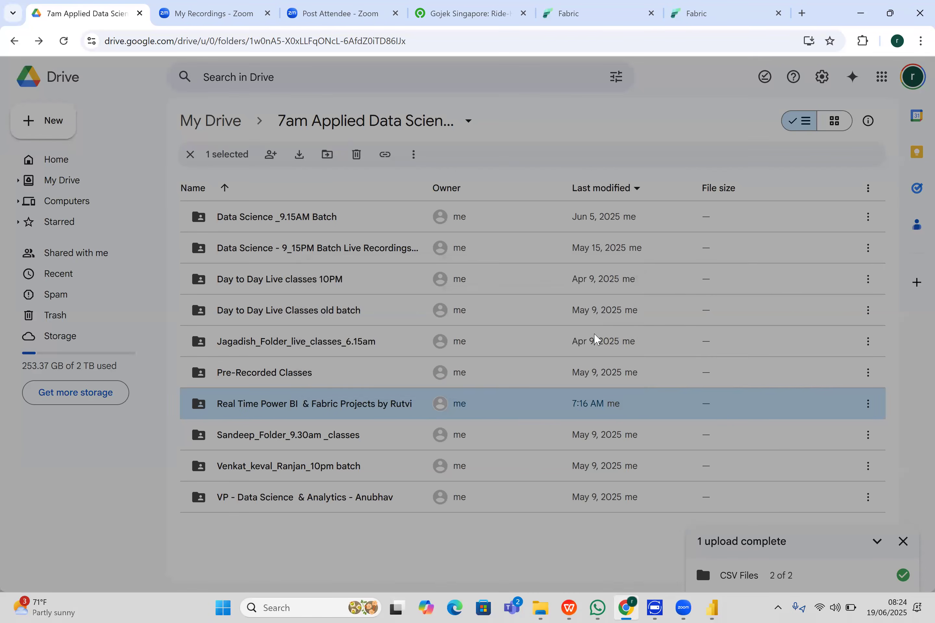
Add the first three students as recipients of the Real Time Power BI & Fabric Projects folder
left_click(404, 188)
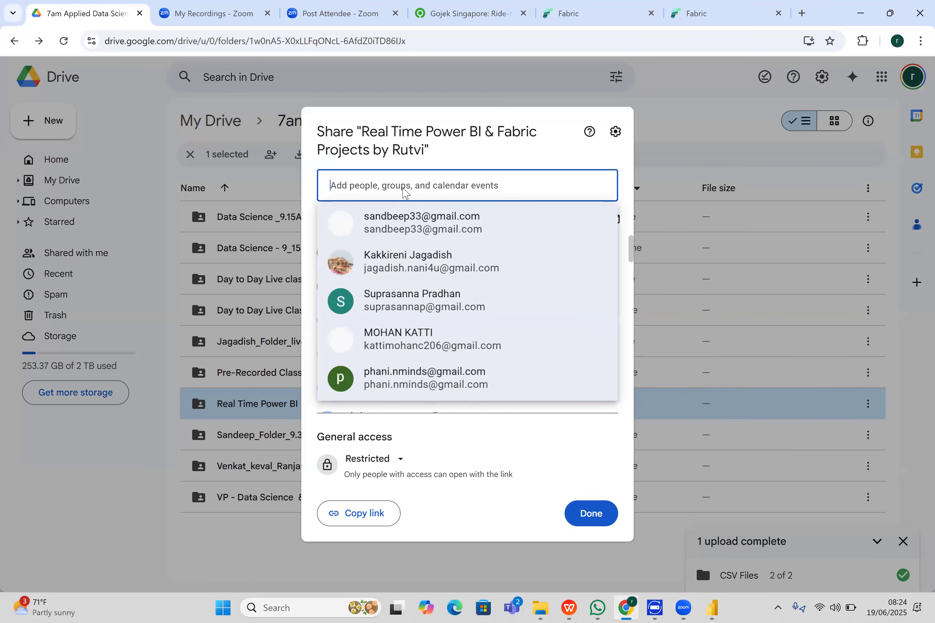
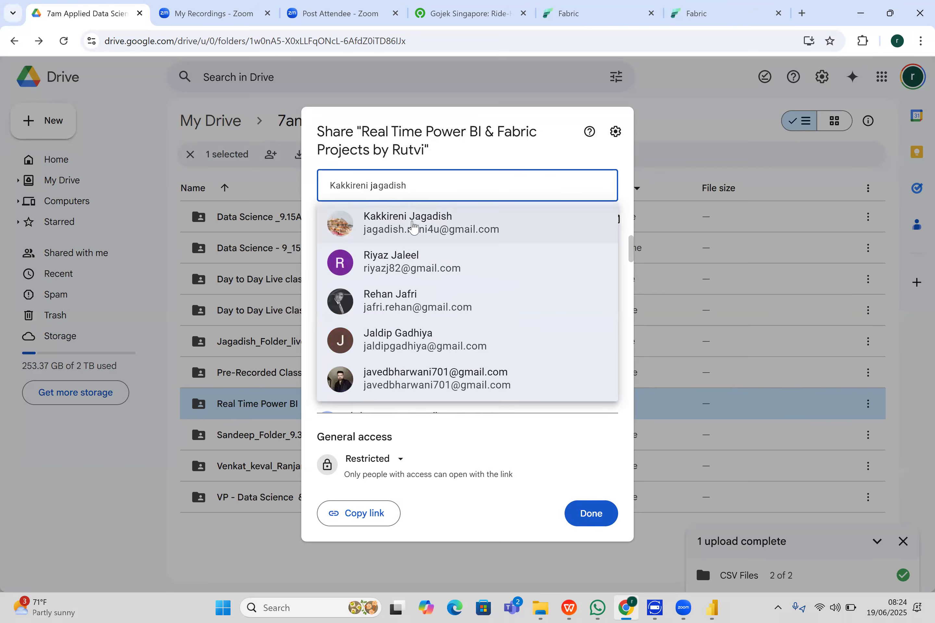
left_click(409, 220)
type("kr")
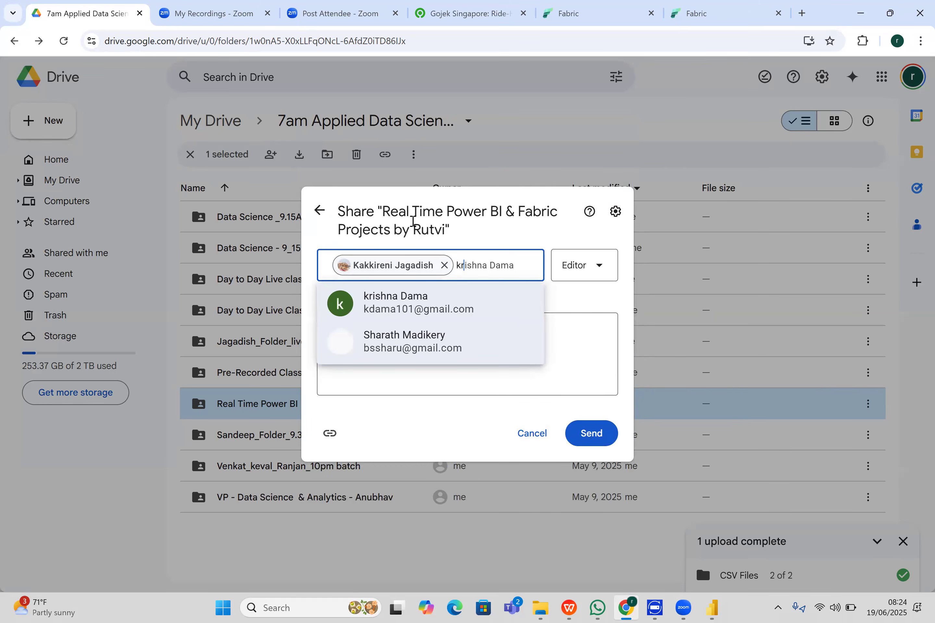
left_click(404, 305)
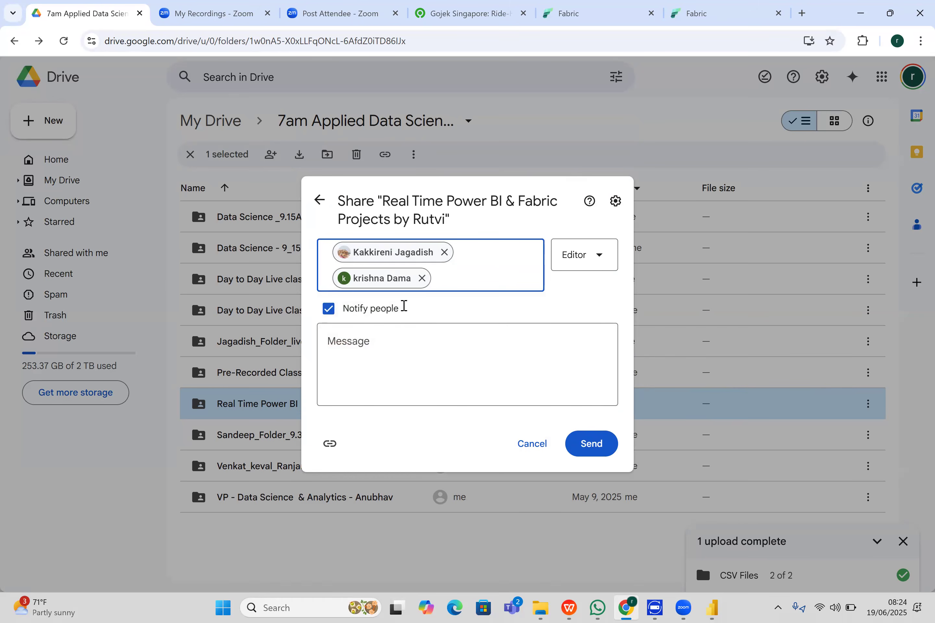
type("sa")
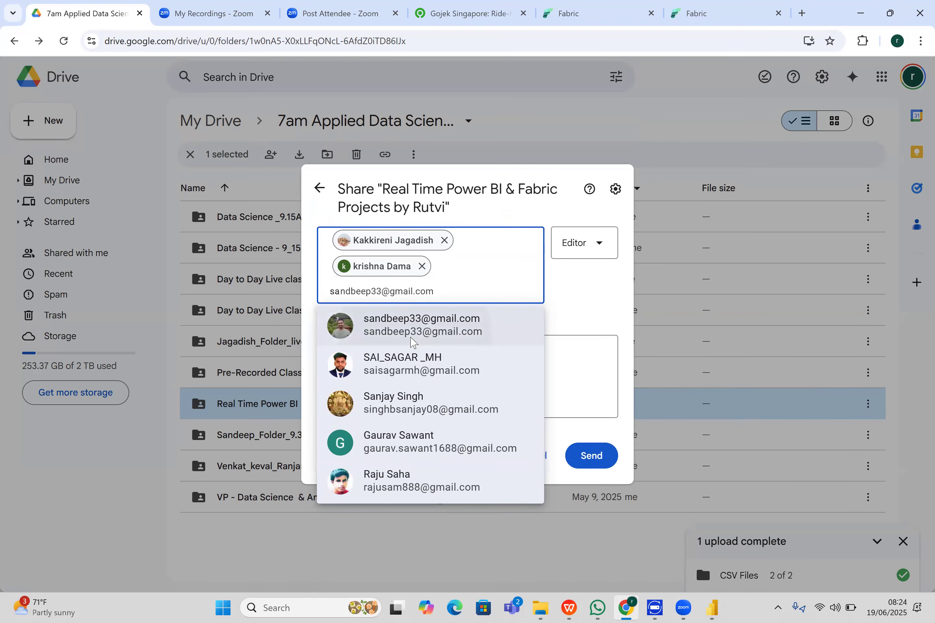
left_click(412, 340)
Add three more students to the folder's recipient list from the suggested contacts
type("s")
key("BackSpace")
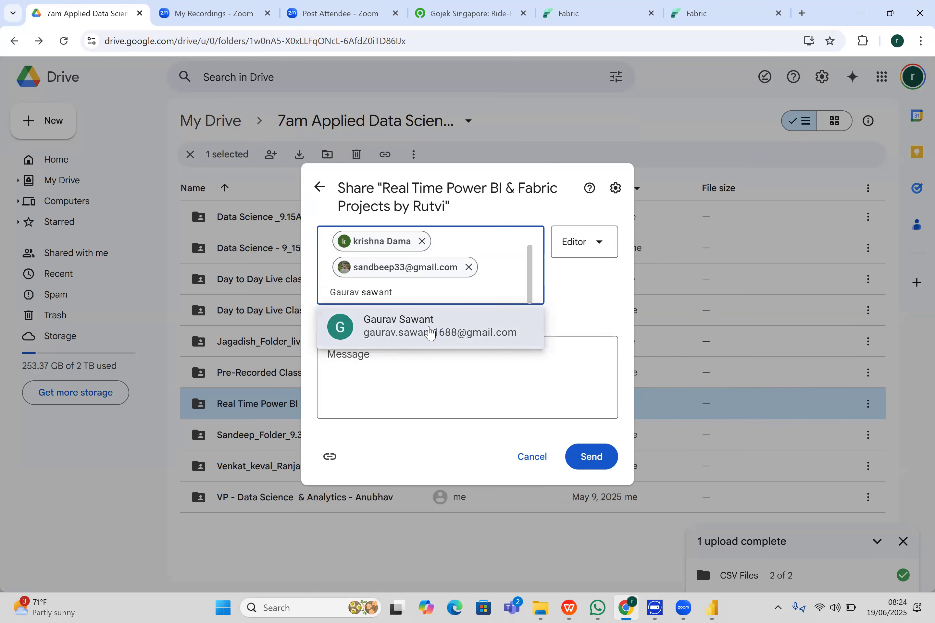
left_click(412, 335)
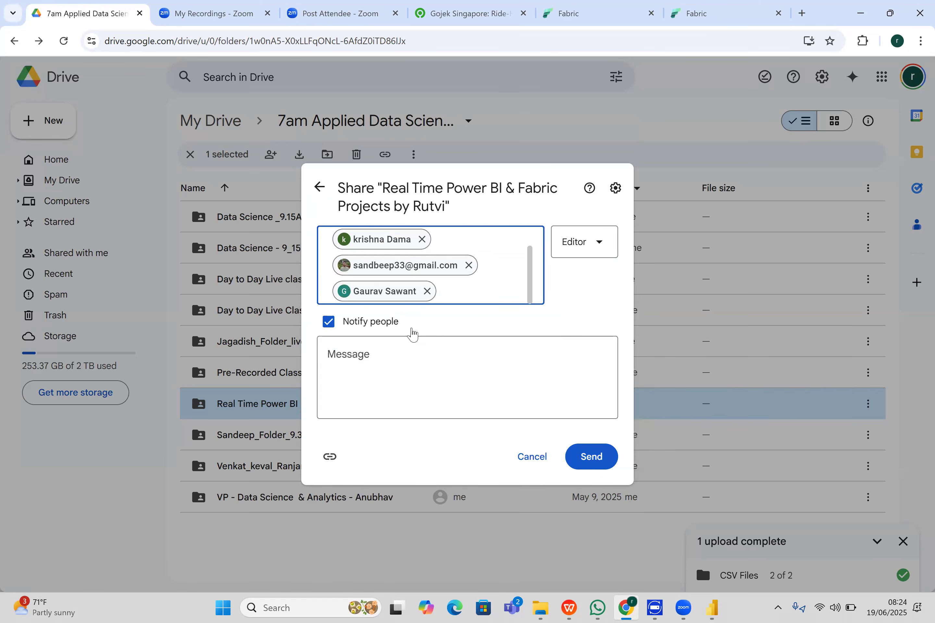
type("vin")
left_click(412, 335)
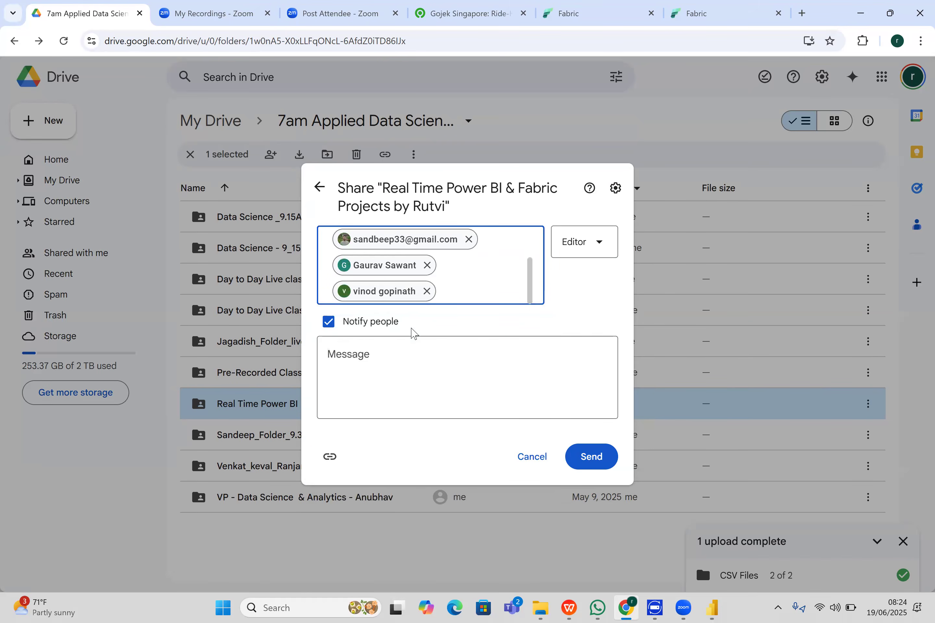
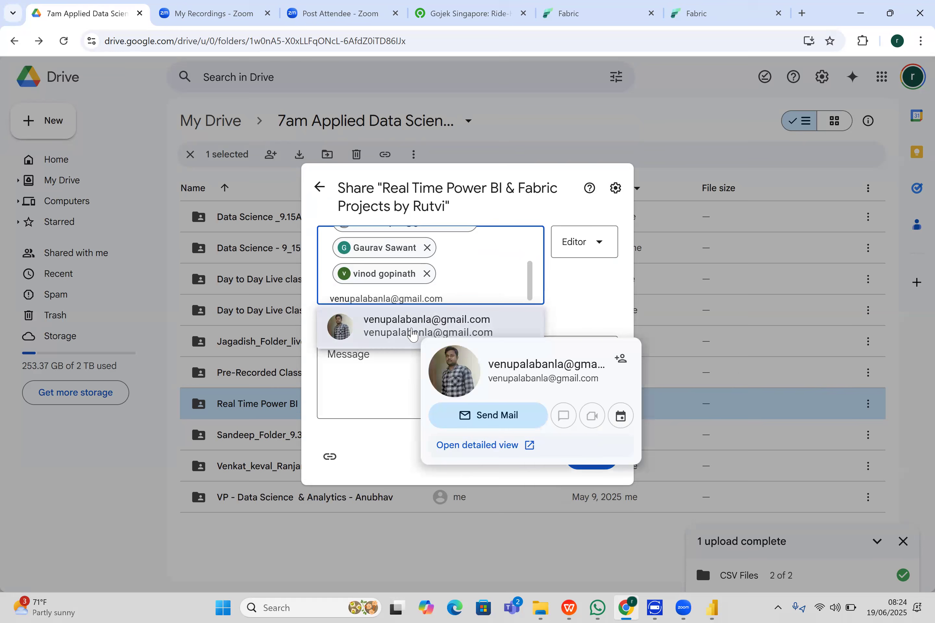
left_click(412, 335)
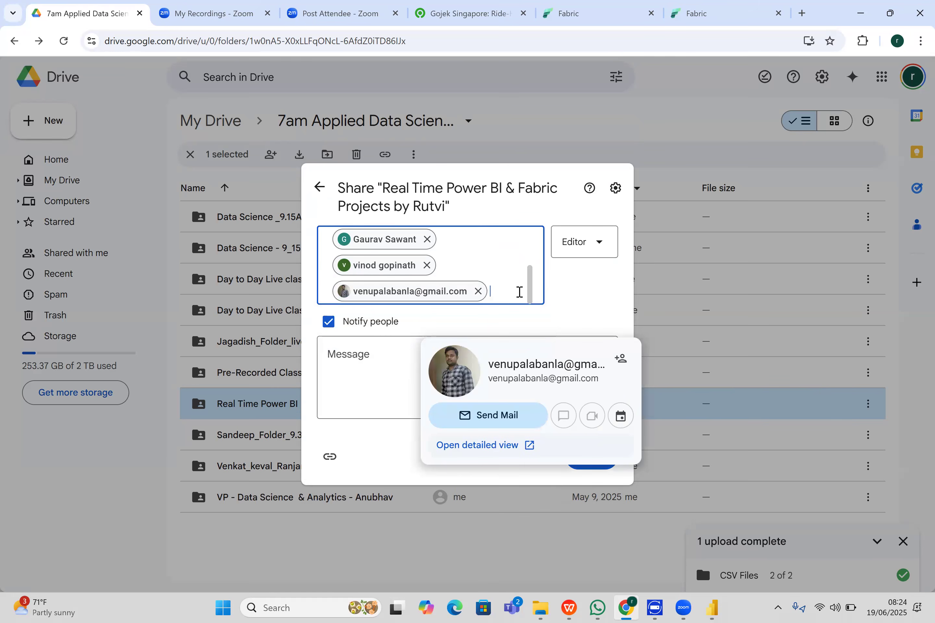
Choose the access role for the six added recipients and share the folder with notification on
left_click(599, 244)
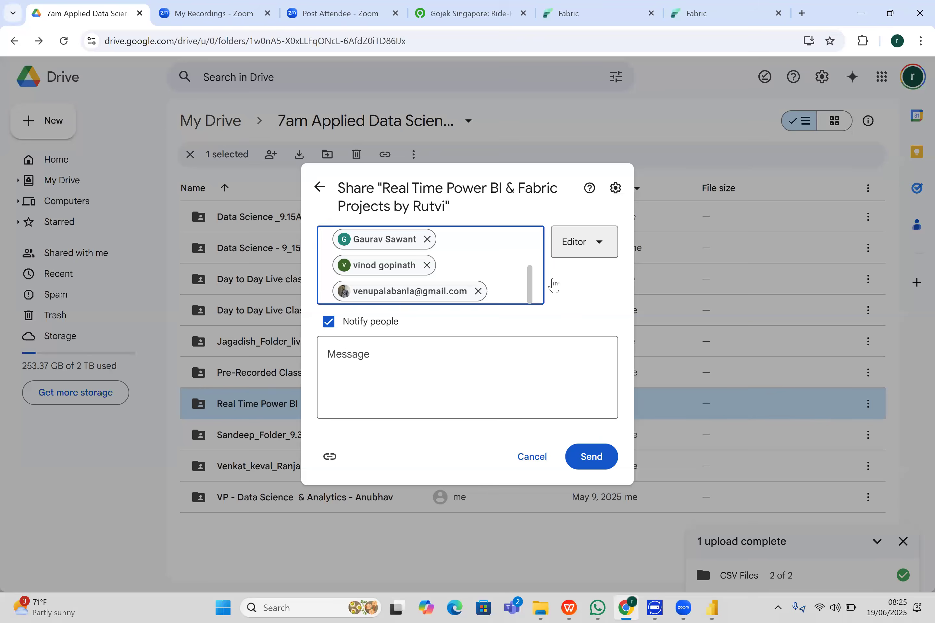
left_click(555, 284)
left_click(593, 464)
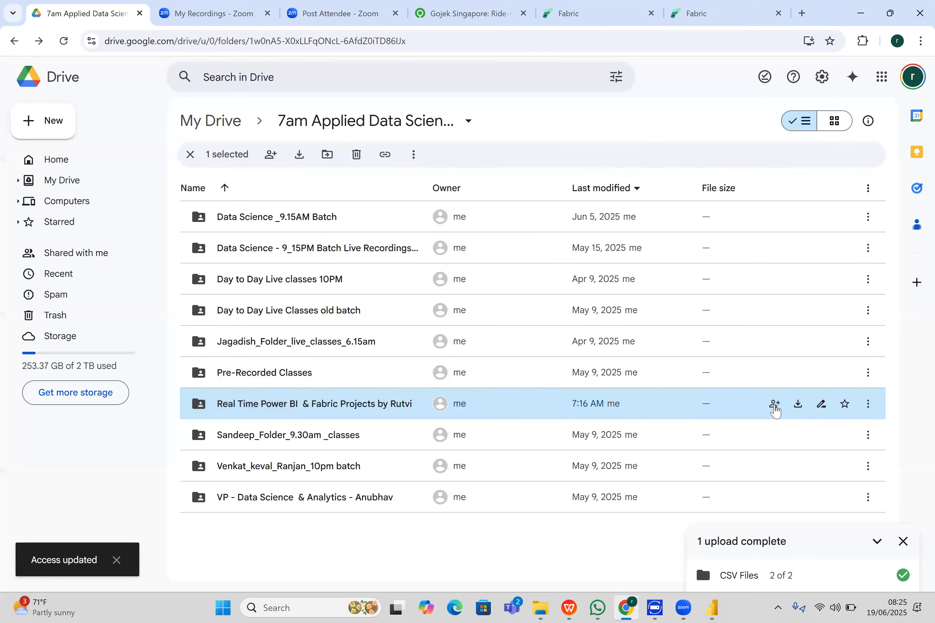
Copy the sharing link of the Real Time Power BI & Fabric Projects folder and close its sharing settings
left_click(775, 407)
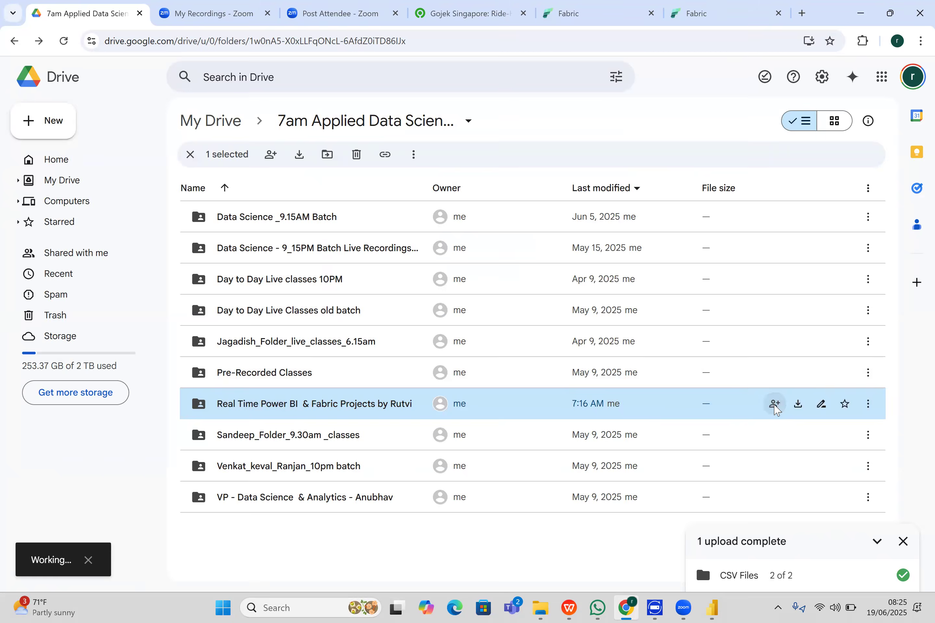
left_click(362, 512)
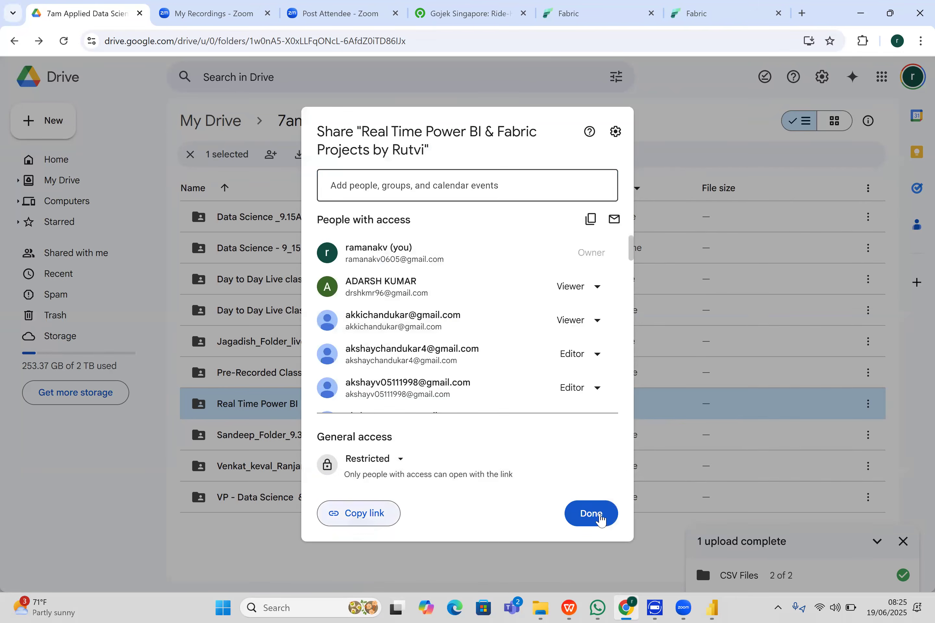
left_click(602, 518)
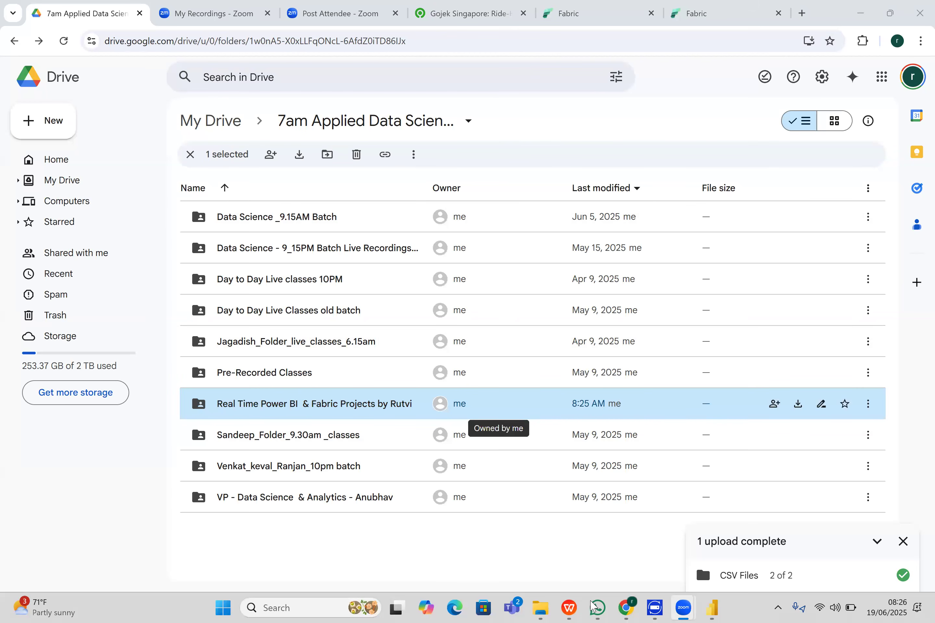
mouse_move(590, 608)
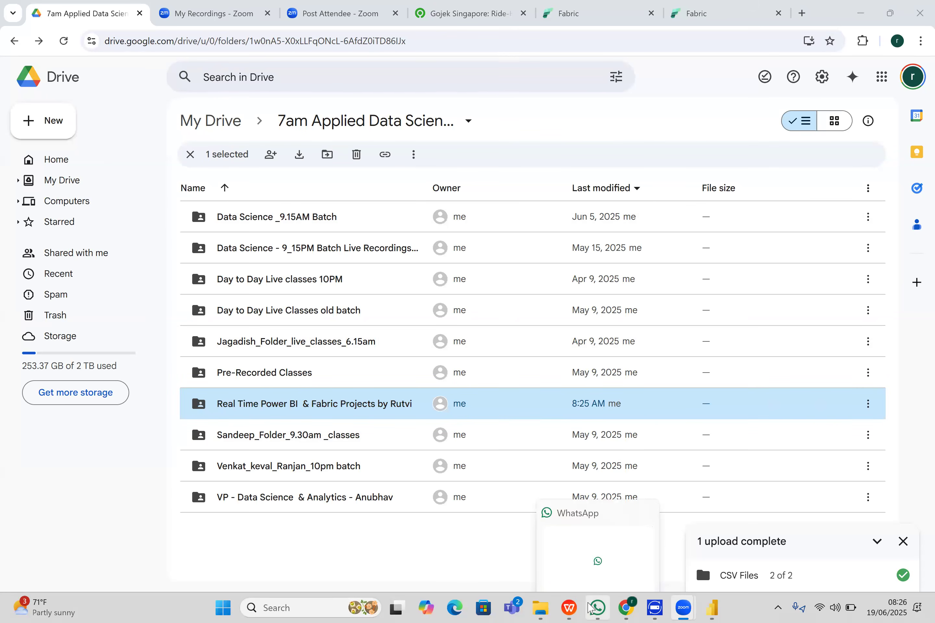